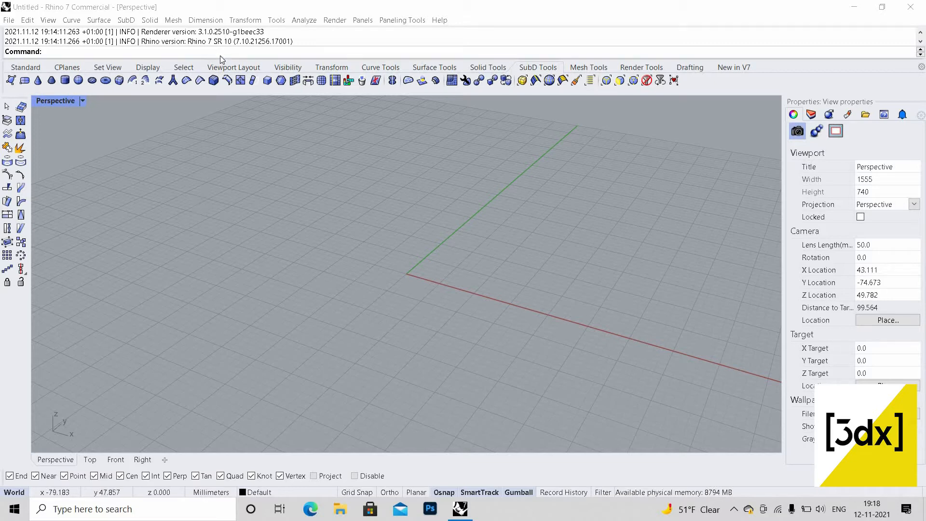
- Launch Grasshopper, replace all conflicting Pufferfish components, and dismiss the getting-started tutorial window
{"action": "type", "text": "Grasshopper"}
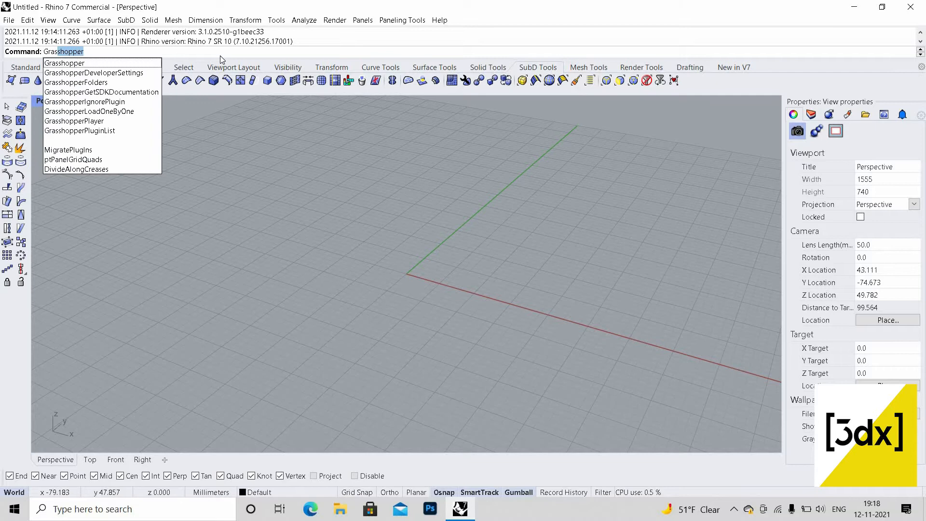
{"action": "key", "text": "Return"}
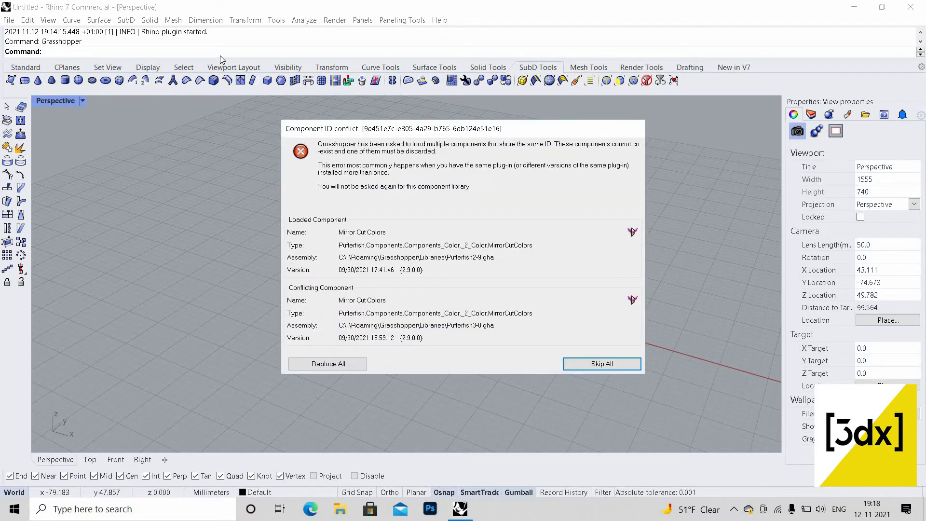
{"action": "left_click", "coordinate": [335, 364]}
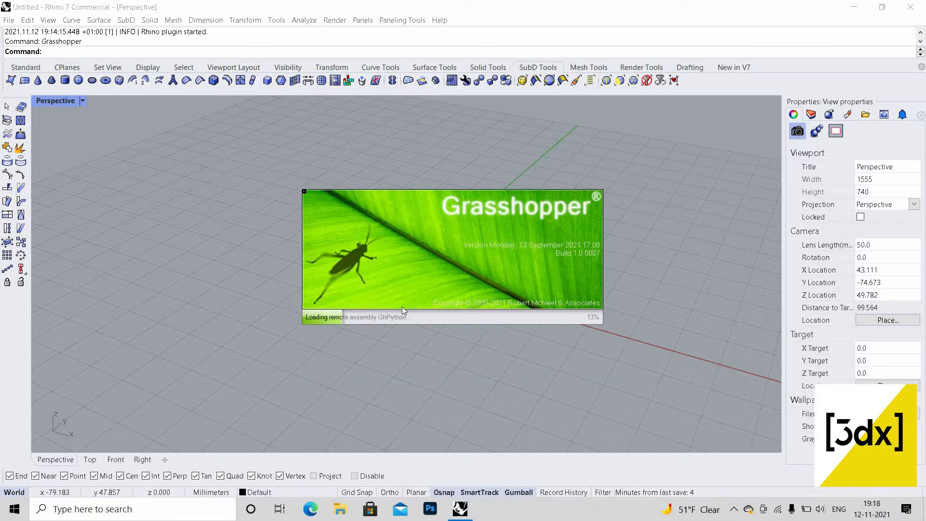
{"action": "left_click", "coordinate": [507, 353]}
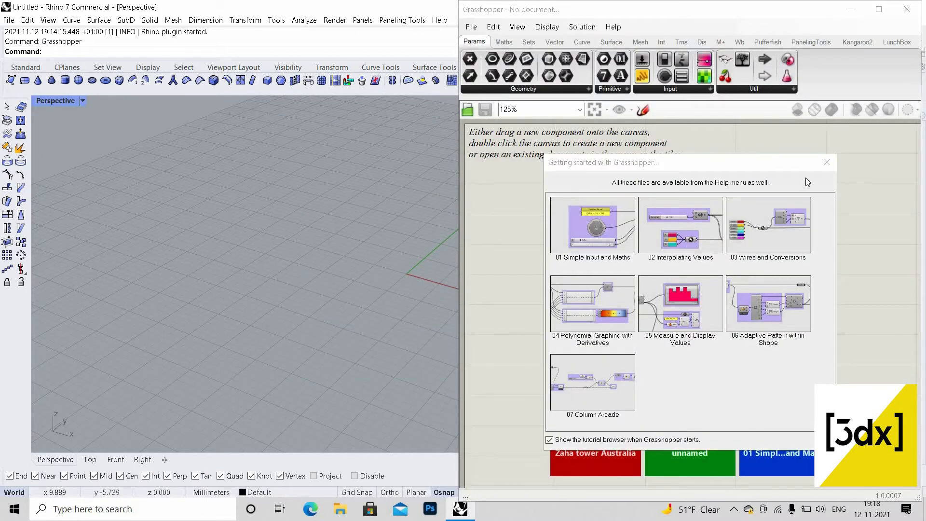
{"action": "left_click", "coordinate": [826, 163]}
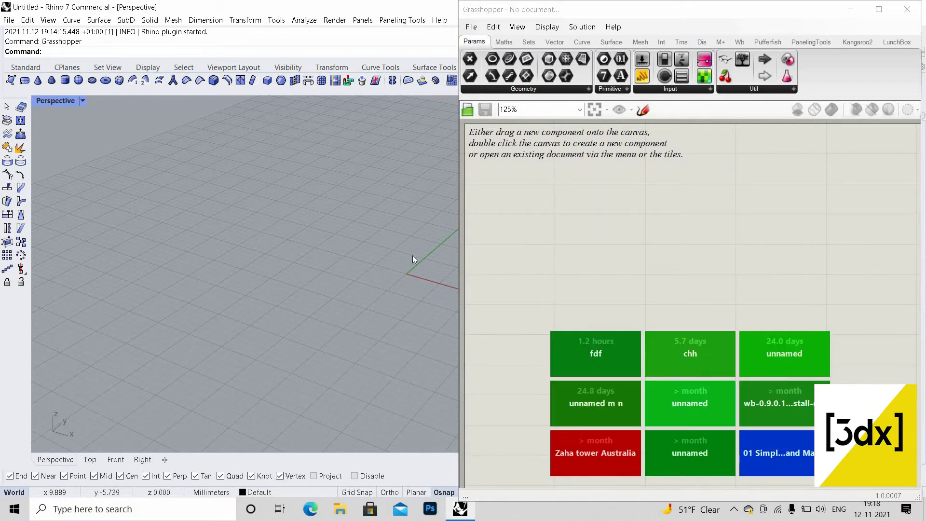
- Add a Rectangle component that creates a rectangle on a plane and place it near the middle of the canvas
{"action": "right_click_drag", "start_coordinate": [413, 255], "coordinate": [363, 261]}
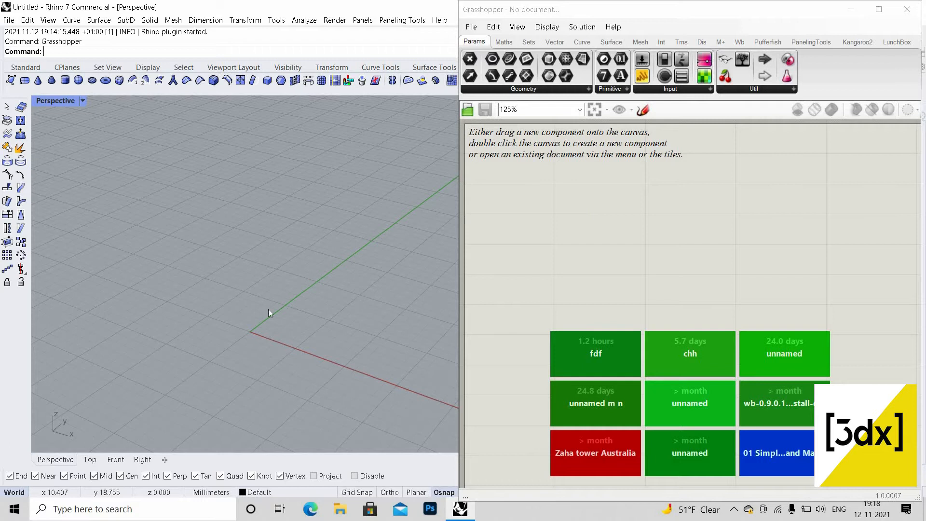
{"action": "double_click", "coordinate": [536, 231]}
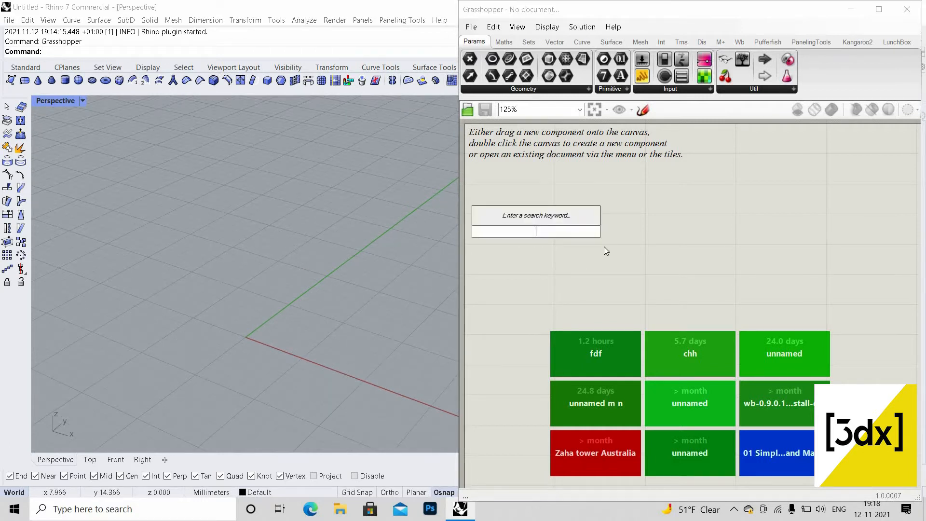
{"action": "type", "text": "re"}
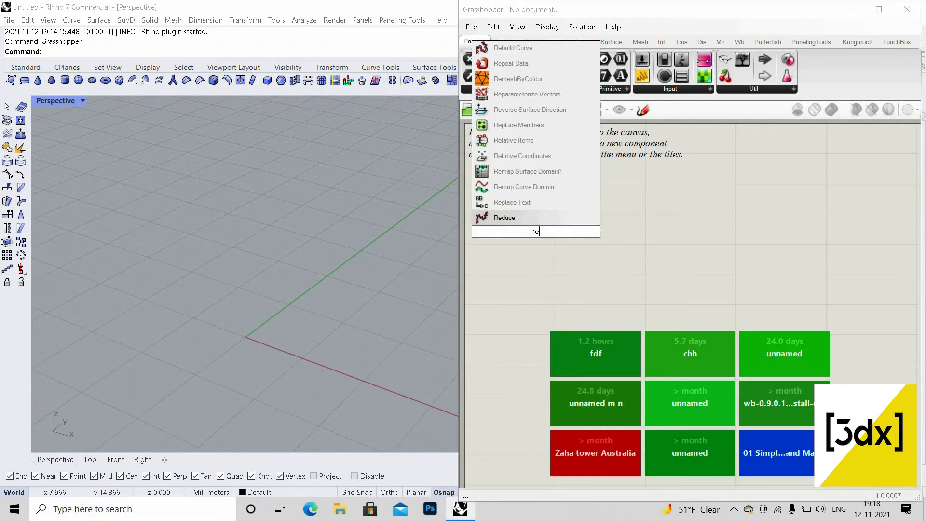
{"action": "type", "text": "c"}
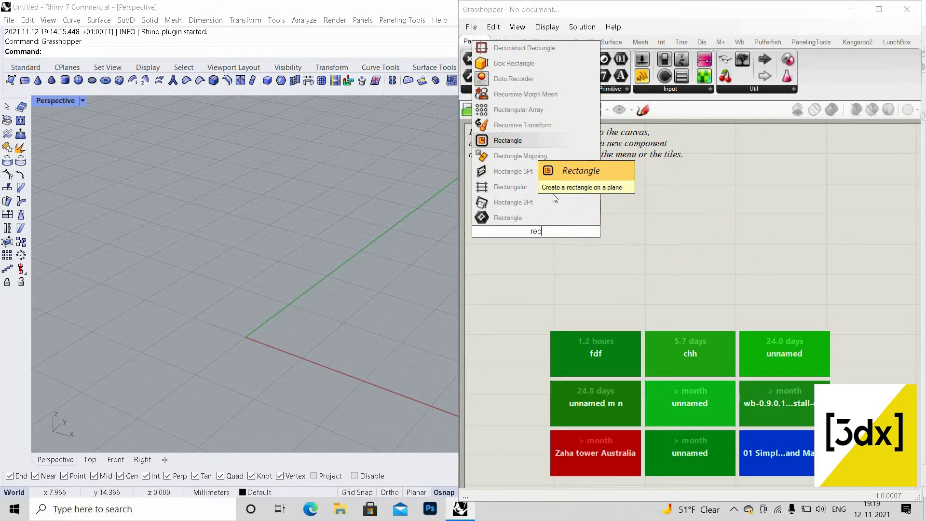
{"action": "left_click", "coordinate": [523, 143]}
{"action": "left_click_drag", "start_coordinate": [529, 233], "coordinate": [649, 248]}
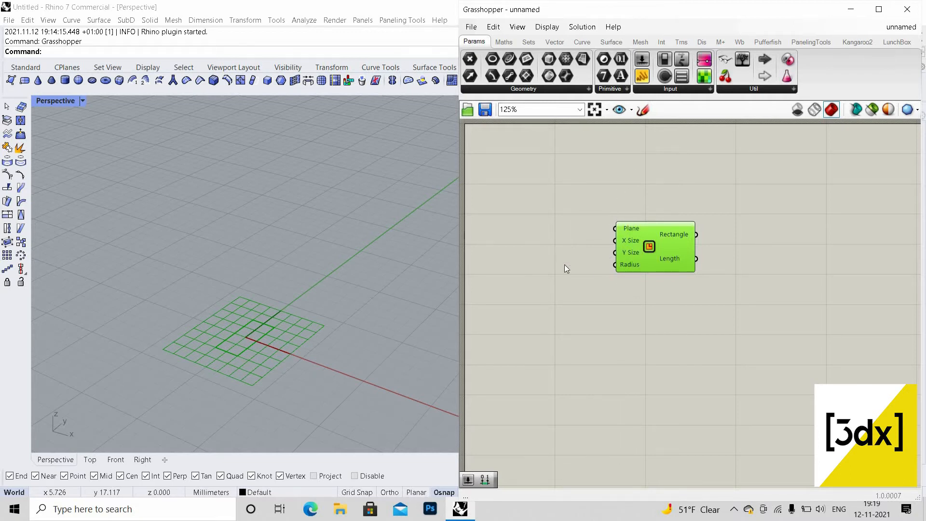
- Add a number slider with value 20 and connect it to the Rectangle component's X Size input
{"action": "scroll", "coordinate": [564, 264], "scroll_direction": "down", "scroll_amount": 2}
{"action": "scroll", "coordinate": [595, 261], "scroll_direction": "up", "scroll_amount": 3}
{"action": "scroll", "coordinate": [603, 265], "scroll_direction": "down", "scroll_amount": 2}
{"action": "scroll", "coordinate": [603, 264], "scroll_direction": "up", "scroll_amount": 2}
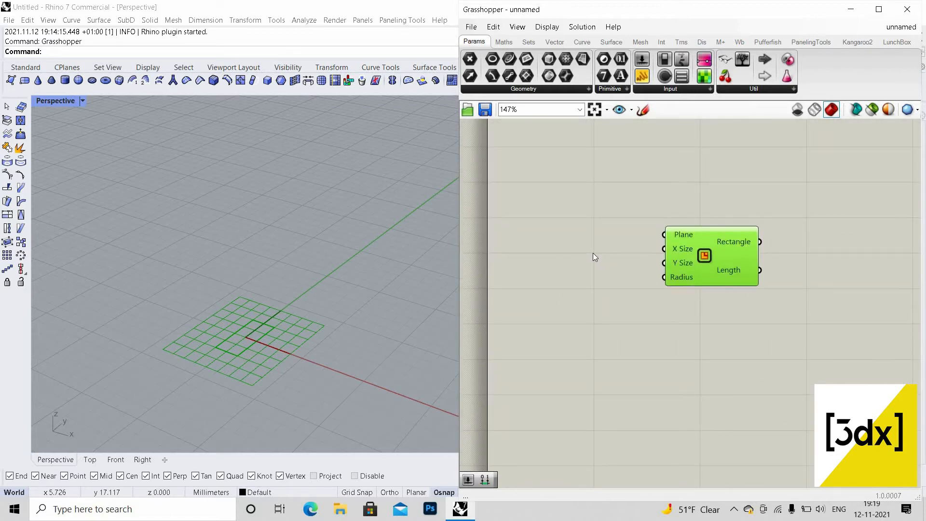
{"action": "double_click", "coordinate": [593, 254]}
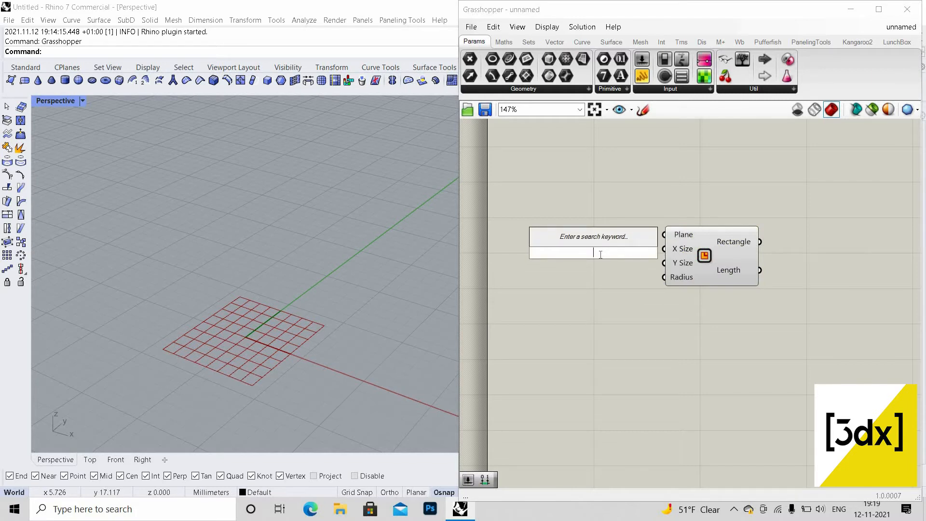
{"action": "type", "text": "number slider"}
{"action": "key", "text": "Return"}
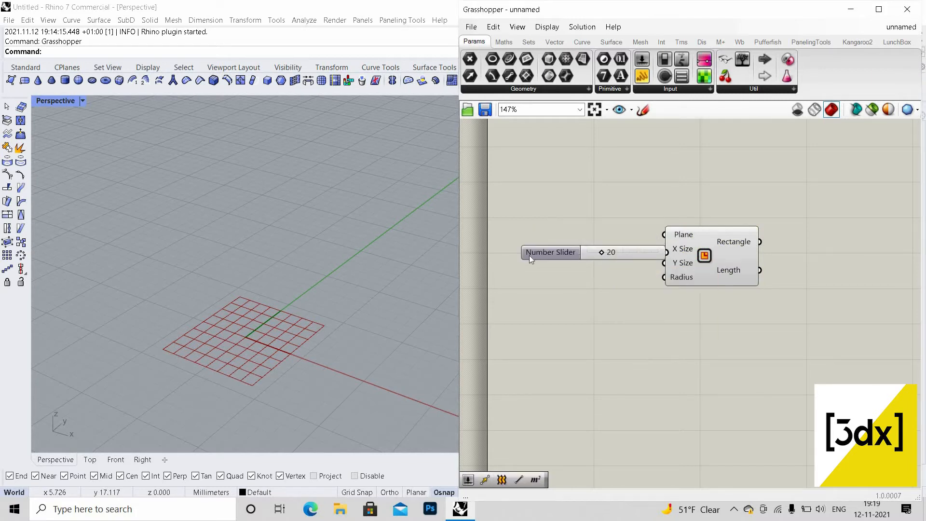
{"action": "left_click_drag", "start_coordinate": [661, 255], "coordinate": [616, 256]}
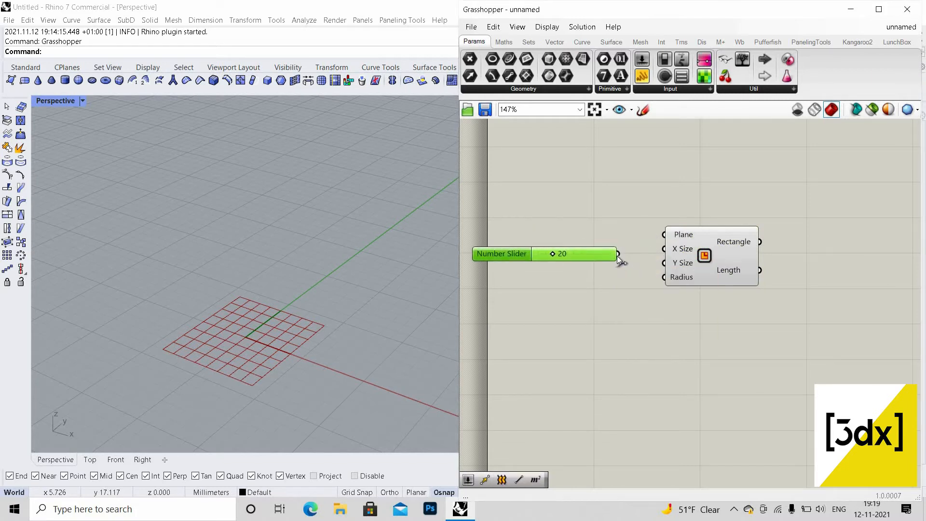
- Add a number slider with value 26 and connect it to the Rectangle component's Y Size input
{"action": "double_click", "coordinate": [554, 283]}
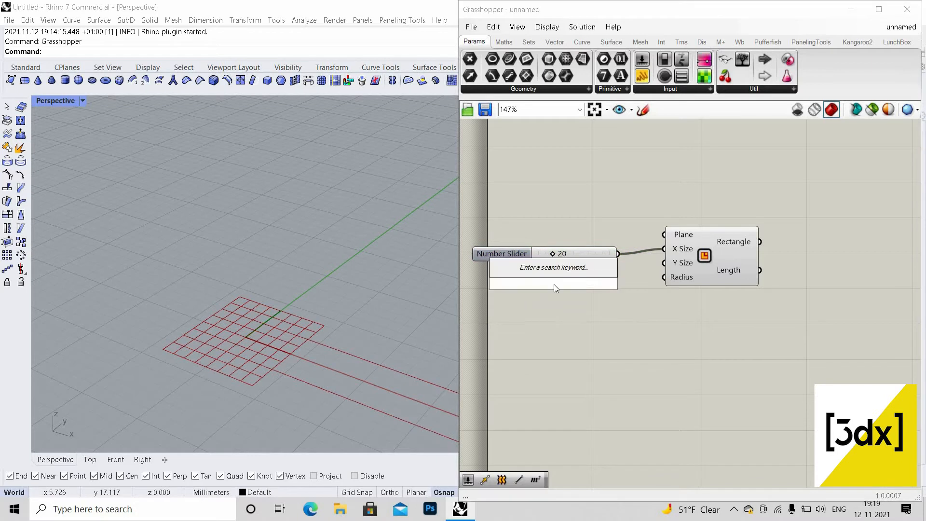
{"action": "type", "text": "26"}
{"action": "key", "text": "Return"}
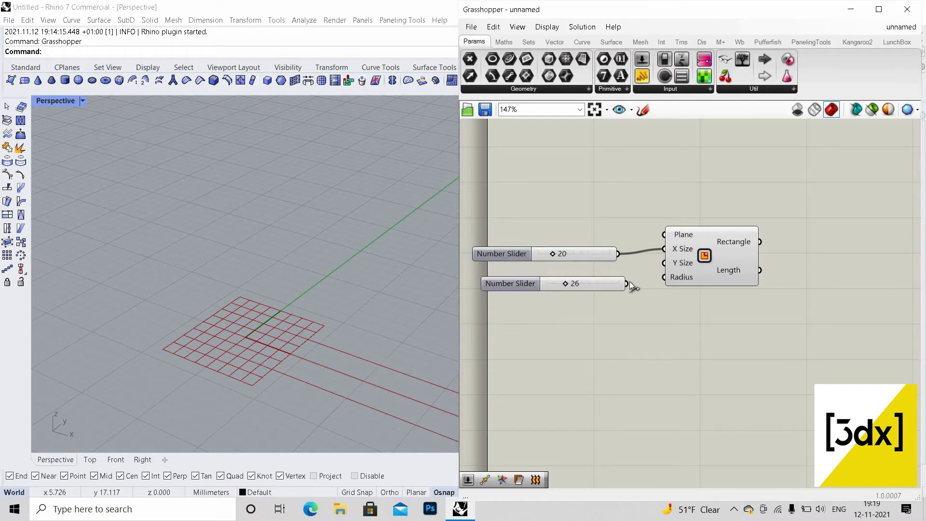
{"action": "left_click_drag", "start_coordinate": [626, 283], "coordinate": [678, 263]}
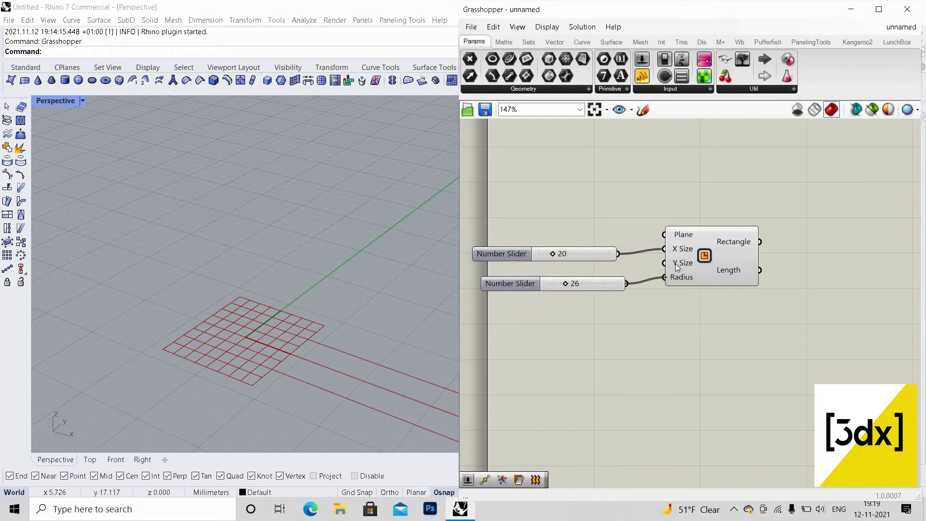
- Add an XY Plane component and connect its output to the Rectangle component's Plane input
{"action": "double_click", "coordinate": [569, 189]}
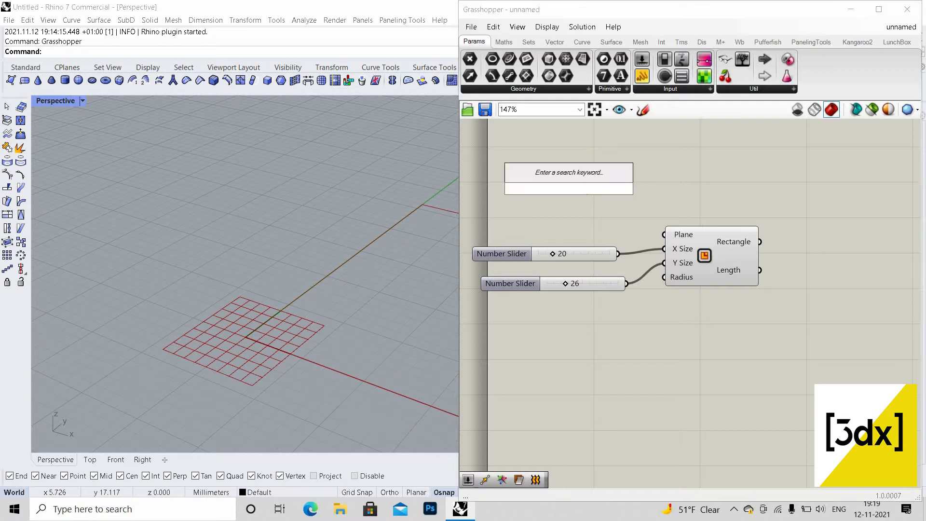
{"action": "type", "text": "xy"}
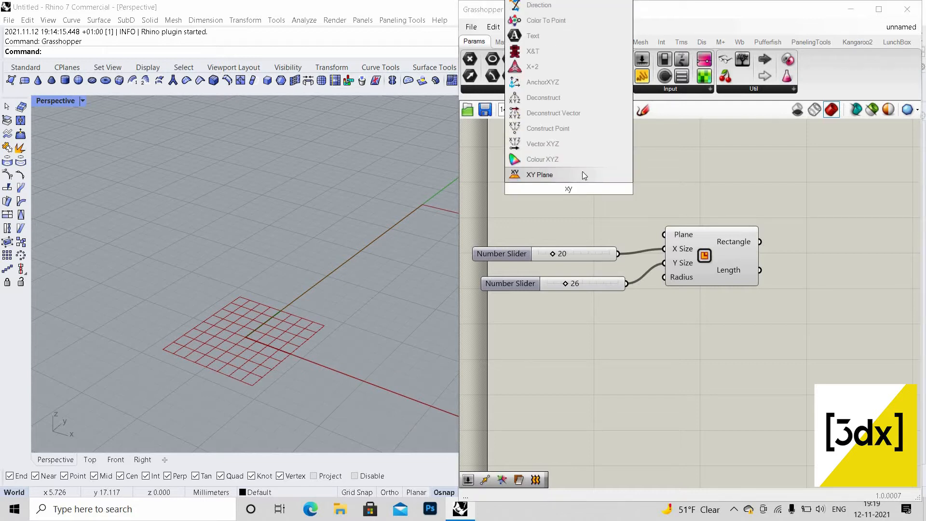
{"action": "left_click", "coordinate": [582, 173]}
{"action": "left_click_drag", "start_coordinate": [609, 189], "coordinate": [664, 235]}
- Add a Diamond Panels component after the Rectangle component and connect the Rectangle output to its Surface input
{"action": "scroll", "coordinate": [287, 306], "scroll_direction": "down", "scroll_amount": 8}
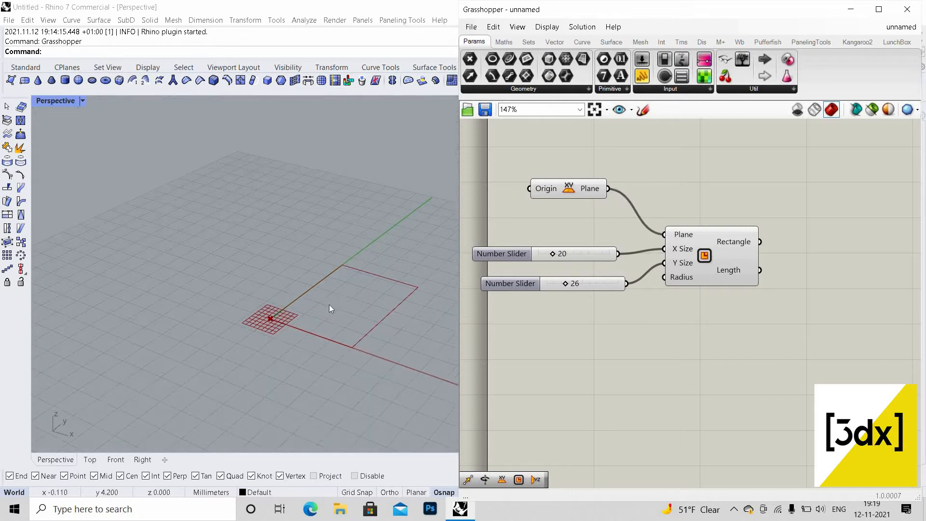
{"action": "right_click_drag", "start_coordinate": [390, 296], "coordinate": [331, 304], "text": "shift"}
{"action": "scroll", "coordinate": [333, 303], "scroll_direction": "up", "scroll_amount": 6}
{"action": "scroll", "coordinate": [702, 288], "scroll_direction": "down", "scroll_amount": 4}
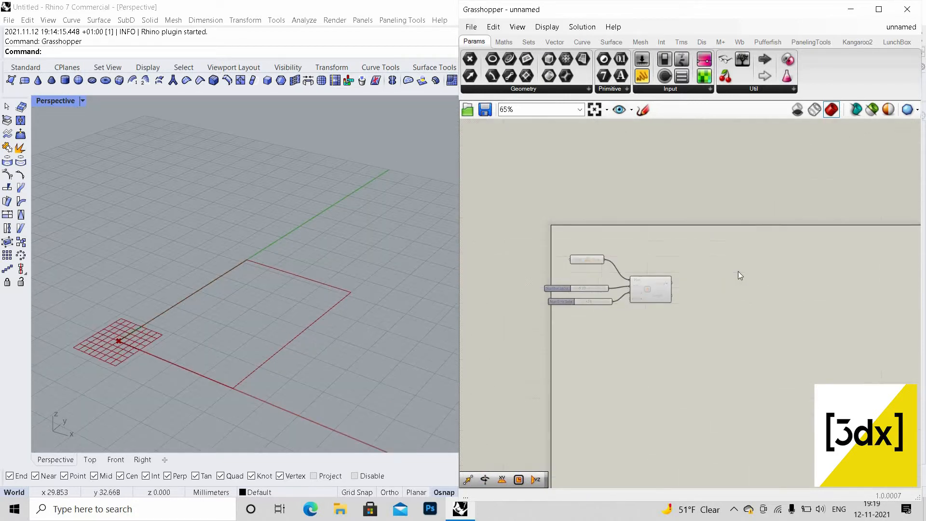
{"action": "scroll", "coordinate": [807, 258], "scroll_direction": "up", "scroll_amount": 2}
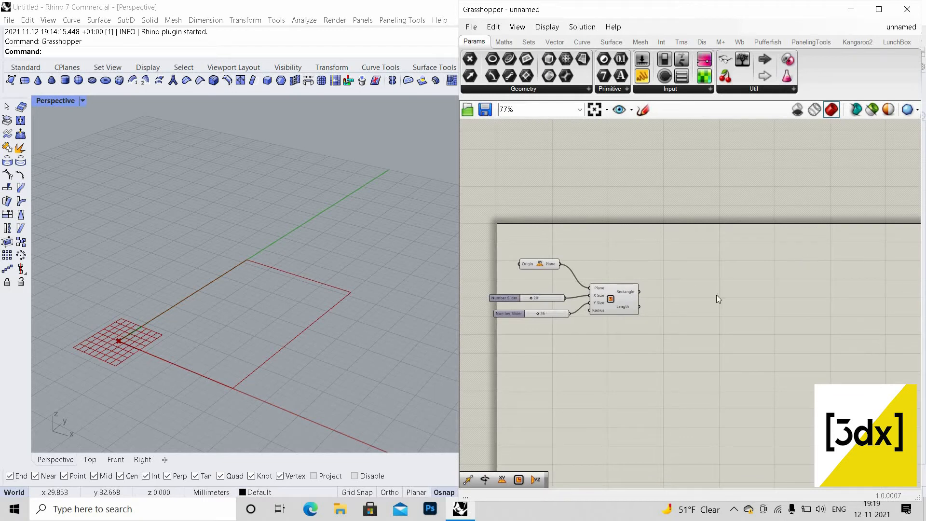
{"action": "scroll", "coordinate": [700, 343], "scroll_direction": "up", "scroll_amount": 2}
{"action": "double_click", "coordinate": [697, 339]}
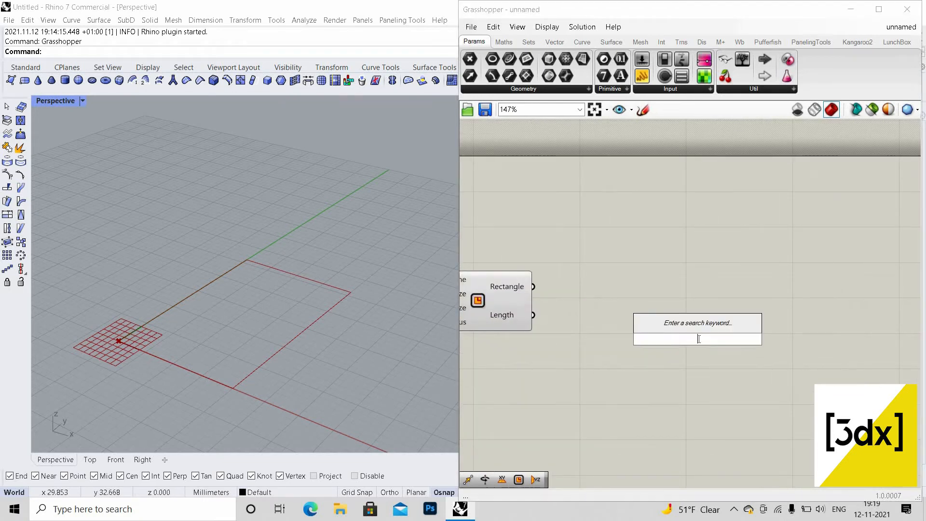
{"action": "type", "text": "dia"}
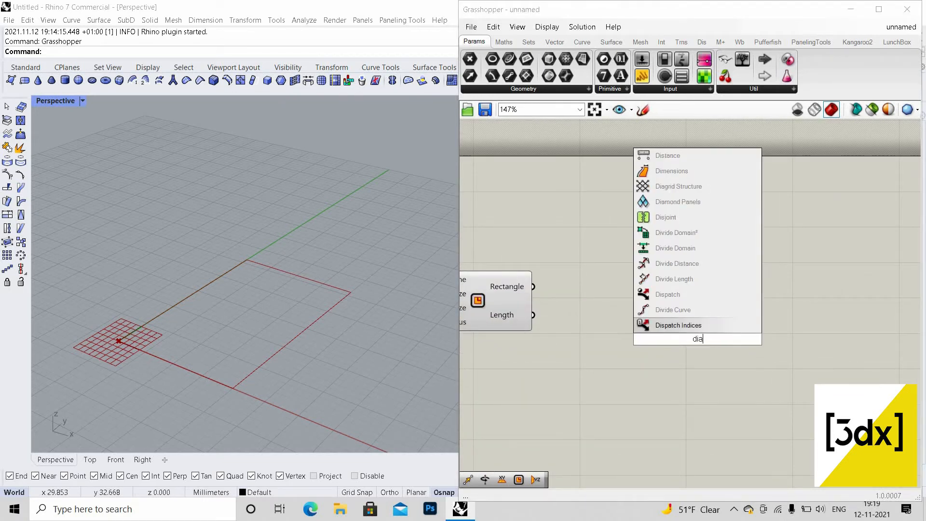
{"action": "type", "text": "mond"}
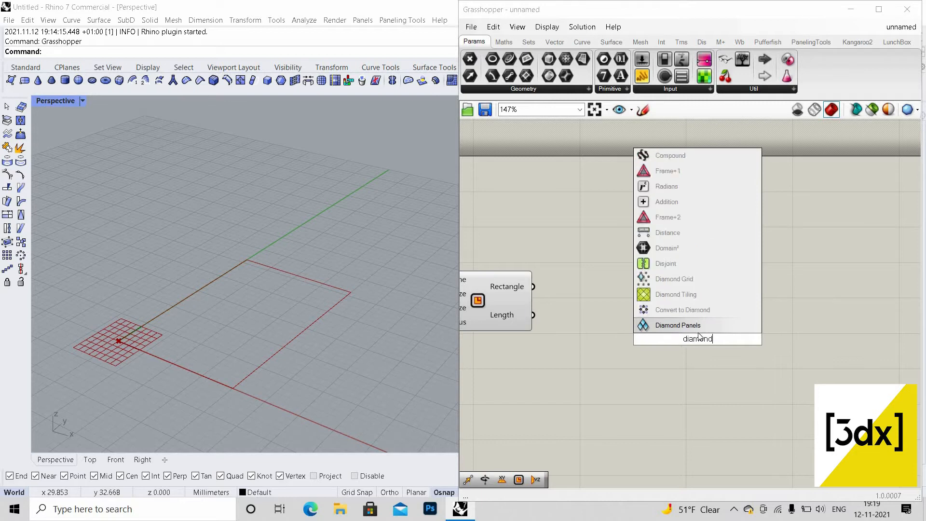
{"action": "left_click", "coordinate": [700, 327]}
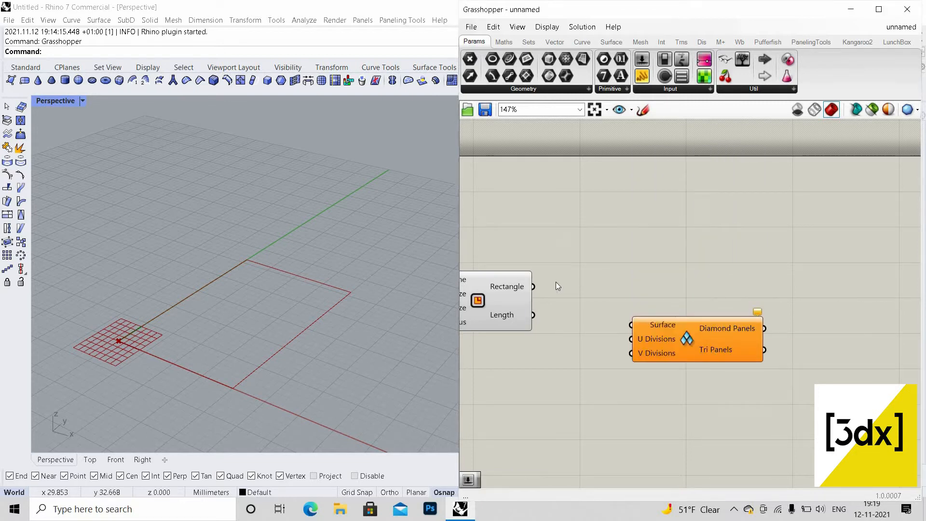
{"action": "left_click_drag", "start_coordinate": [533, 286], "coordinate": [632, 324]}
{"action": "right_click_drag", "start_coordinate": [572, 304], "coordinate": [585, 295]}
{"action": "left_click_drag", "start_coordinate": [675, 324], "coordinate": [684, 334]}
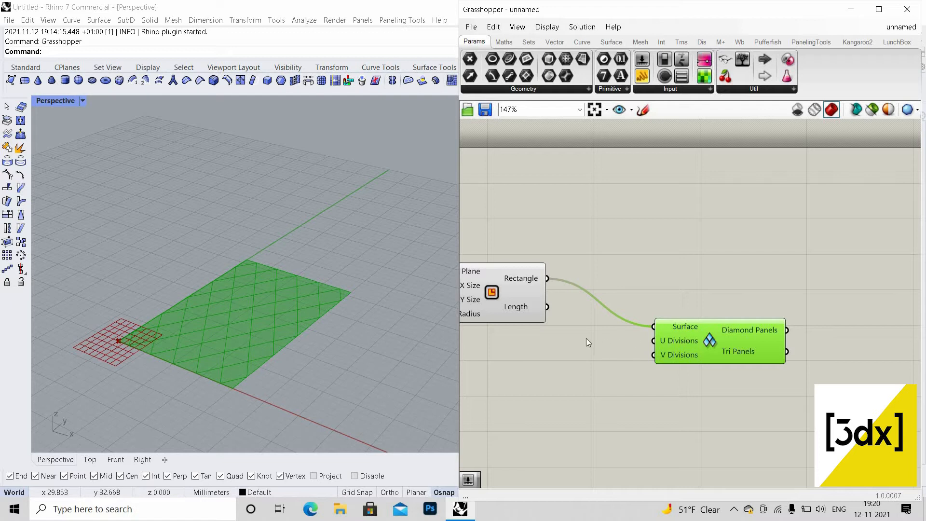
- Add number sliders of 24 and 30 and connect them to the Diamond Panels' U Divisions and V Divisions inputs respectively
{"action": "left_click", "coordinate": [540, 352]}
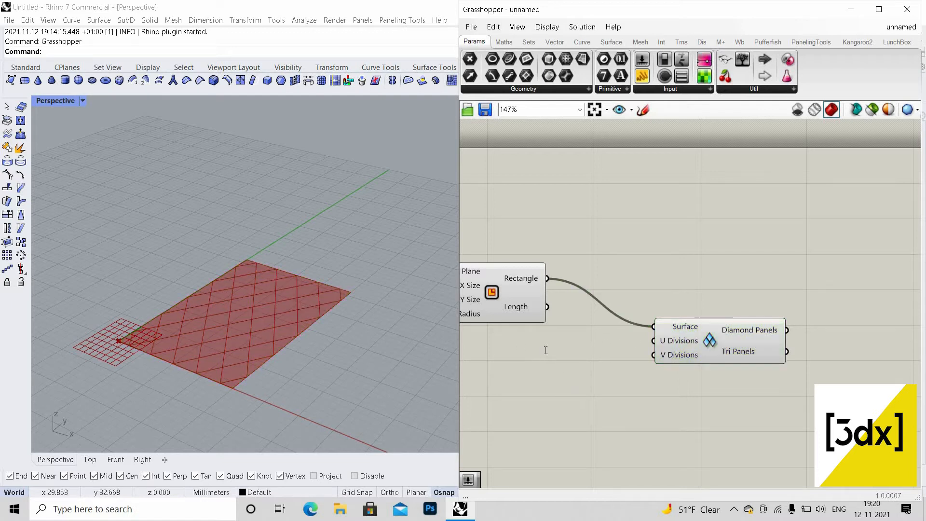
{"action": "double_click", "coordinate": [547, 351]}
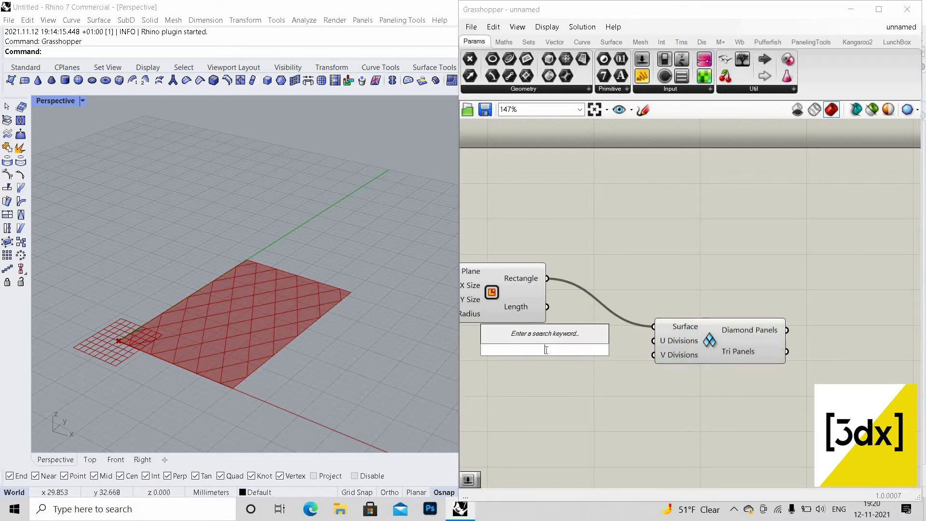
{"action": "type", "text": "24"}
{"action": "key", "text": "Return"}
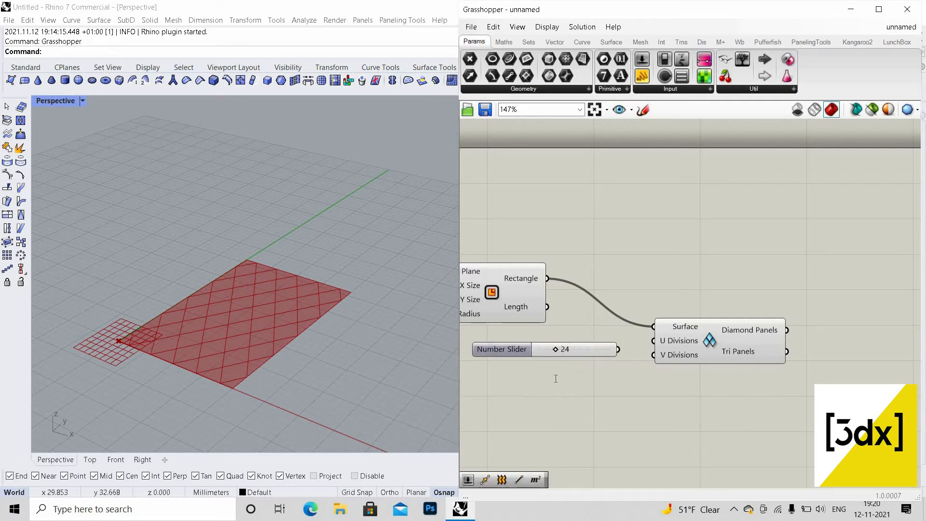
{"action": "double_click", "coordinate": [556, 379]}
{"action": "type", "text": "30"}
{"action": "key", "text": "Return"}
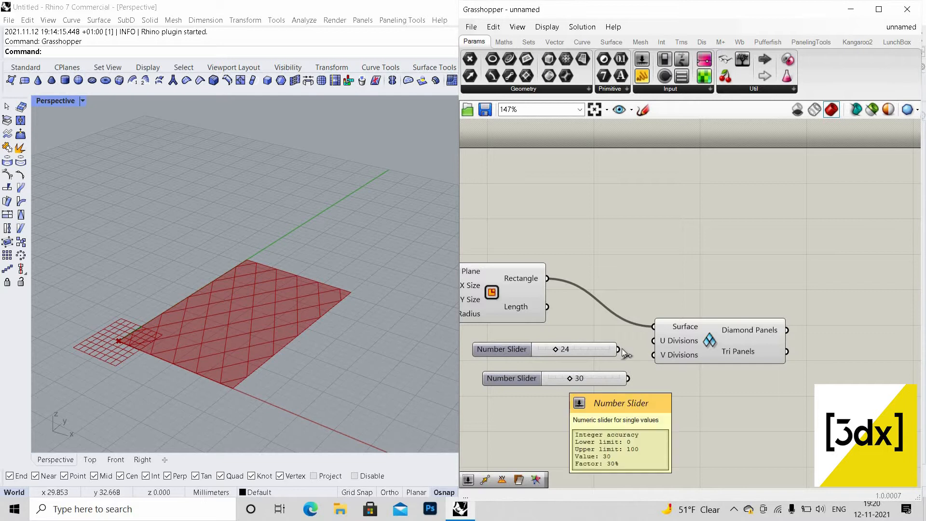
{"action": "left_click_drag", "start_coordinate": [638, 373], "coordinate": [653, 340]}
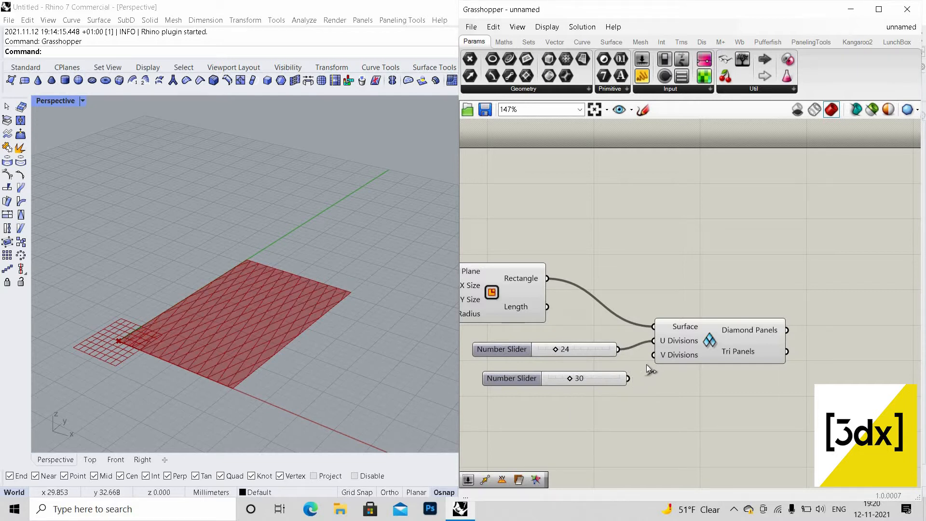
- Add a Simple Mesh component after Diamond Panels and connect the Diamond Panels output to its Brep input
{"action": "scroll", "coordinate": [614, 362], "scroll_direction": "down", "scroll_amount": 3}
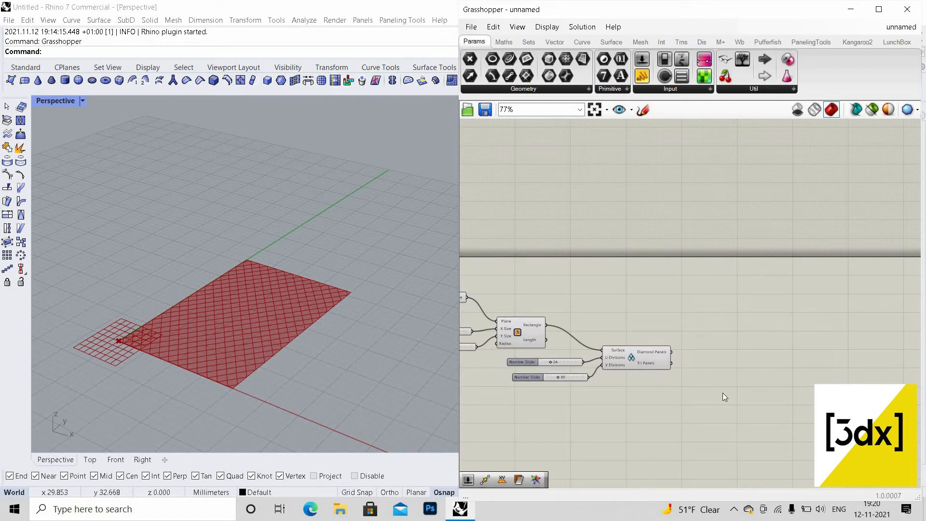
{"action": "scroll", "coordinate": [654, 401], "scroll_direction": "up", "scroll_amount": 3}
{"action": "double_click", "coordinate": [657, 402]}
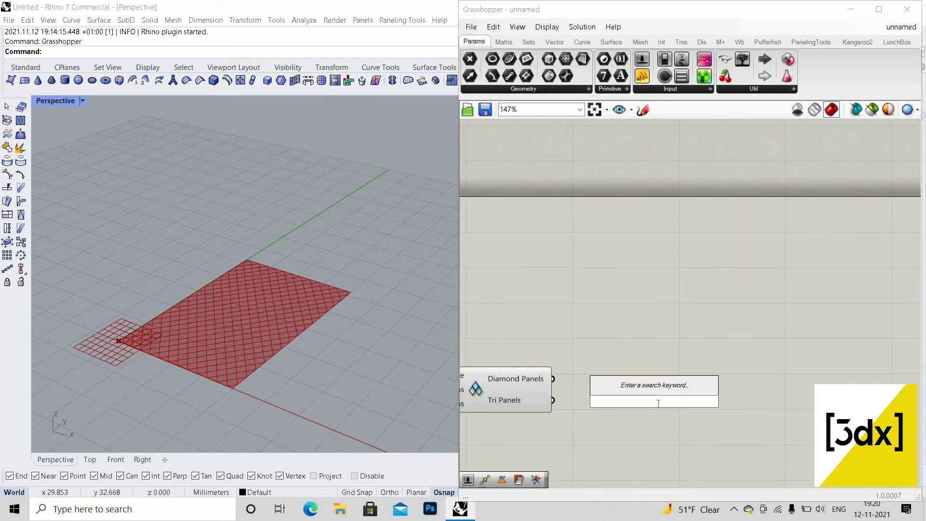
{"action": "type", "text": "simpl"}
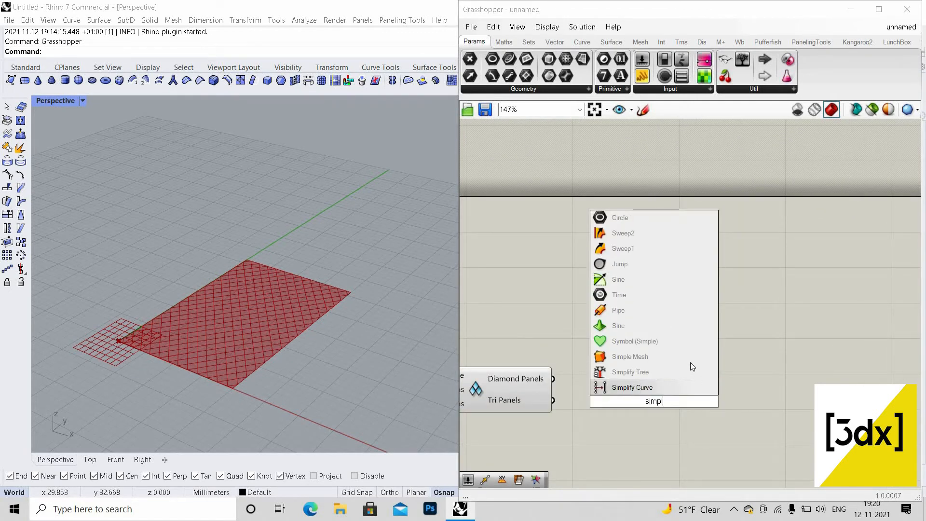
{"action": "left_click", "coordinate": [687, 357]}
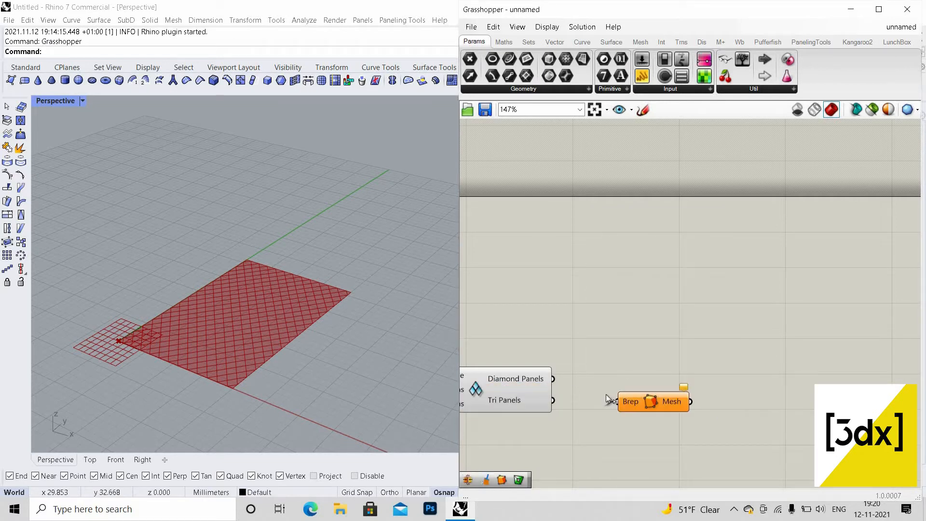
{"action": "left_click_drag", "start_coordinate": [553, 378], "coordinate": [640, 379]}
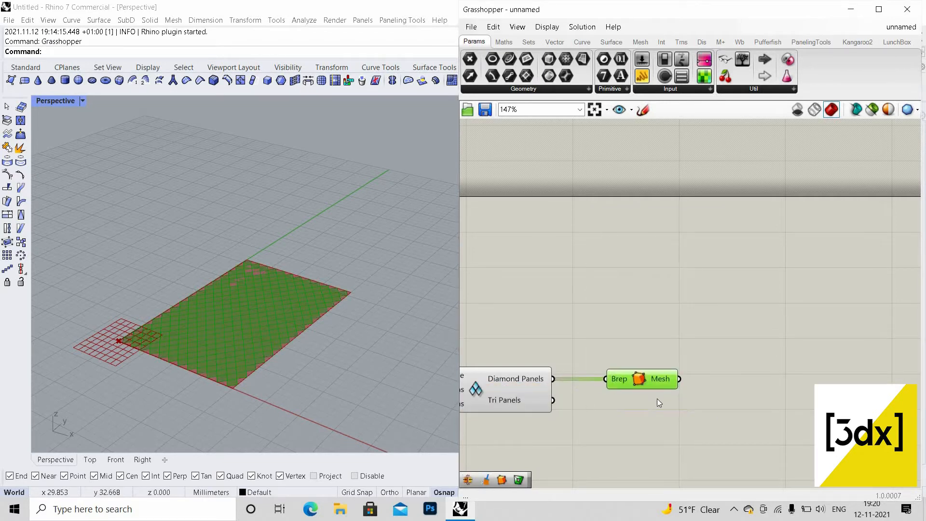
{"action": "left_click", "coordinate": [657, 398]}
- Add a Combine&Clean component after Simple Mesh and connect the Mesh output to its Meshes input
{"action": "scroll", "coordinate": [656, 398], "scroll_direction": "down", "scroll_amount": 2}
{"action": "scroll", "coordinate": [684, 366], "scroll_direction": "up", "scroll_amount": 2}
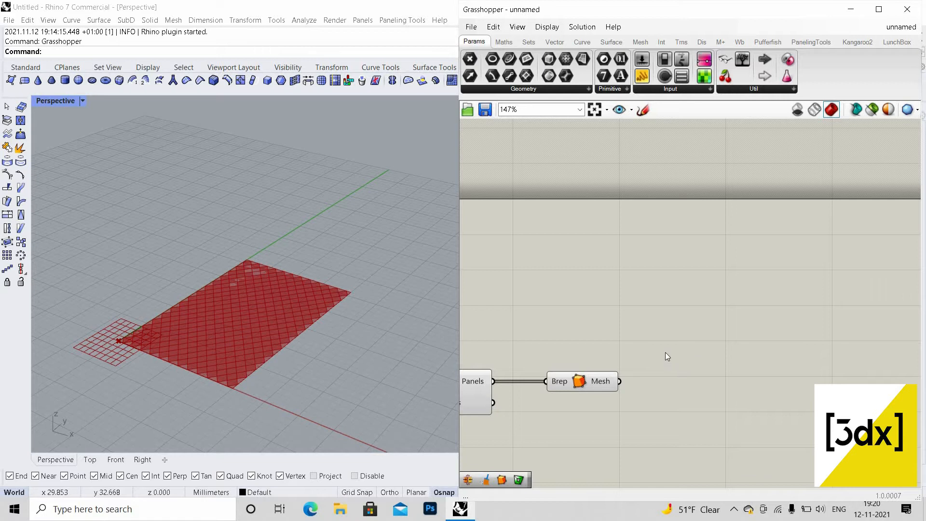
{"action": "double_click", "coordinate": [682, 406]}
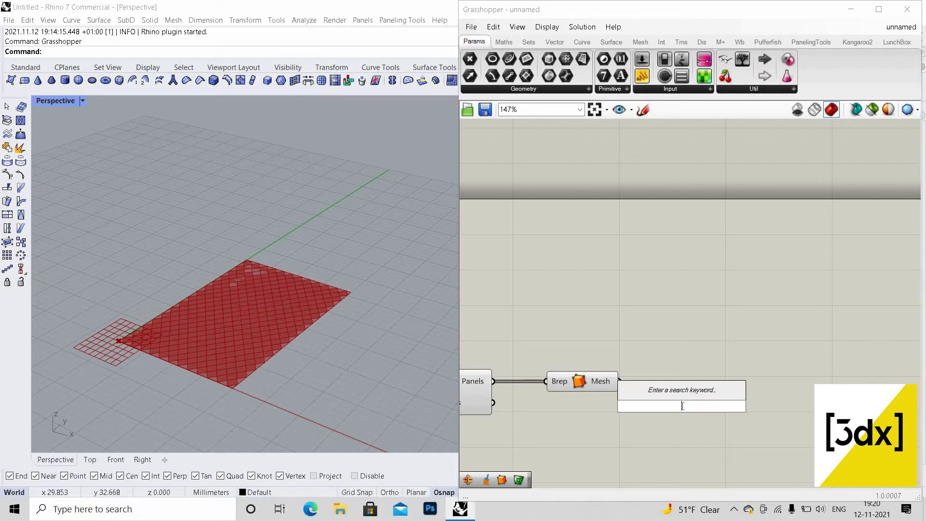
{"action": "type", "text": "com"}
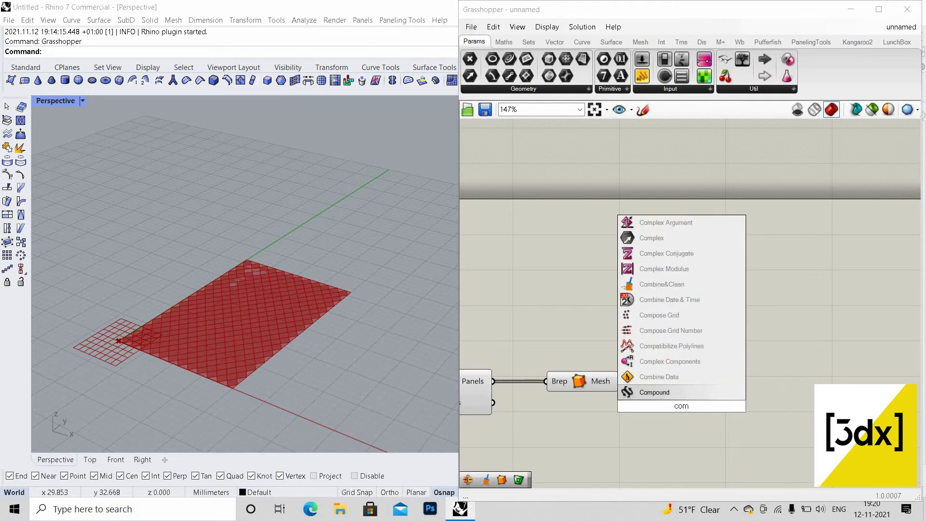
{"action": "type", "text": "bin"}
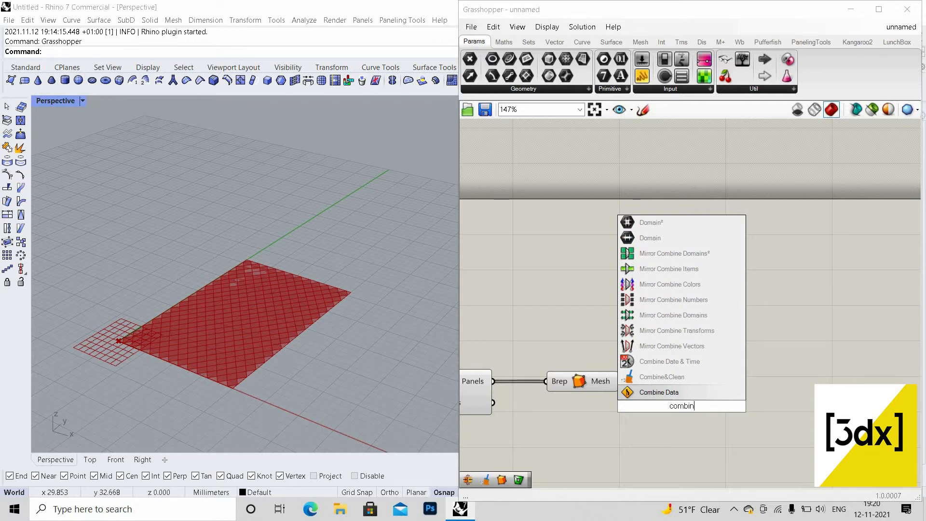
{"action": "type", "text": "e"}
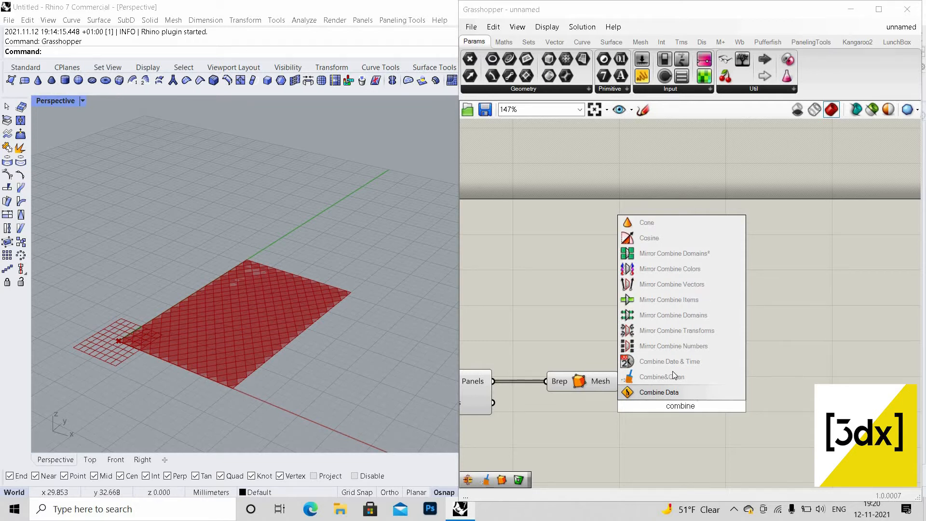
{"action": "left_click", "coordinate": [636, 377]}
{"action": "left_click_drag", "start_coordinate": [628, 389], "coordinate": [683, 382]}
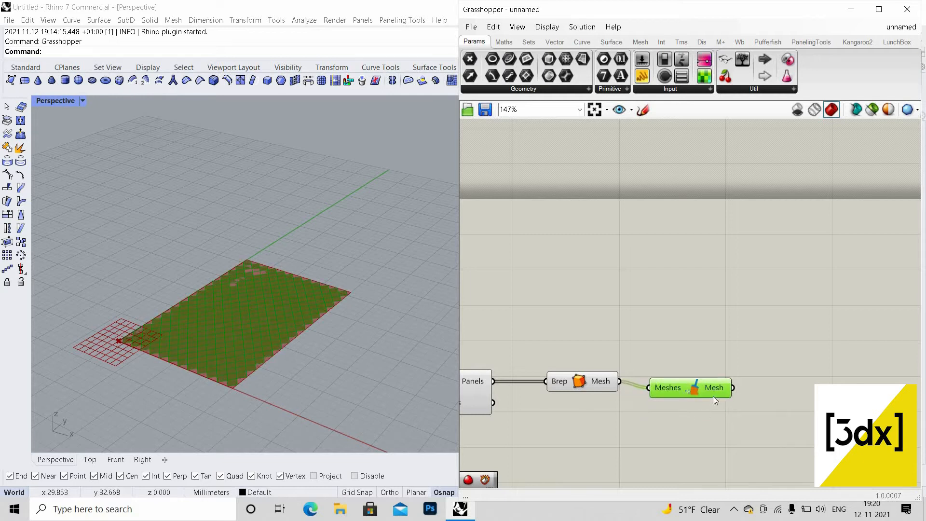
- Add a Deconstruct Mesh component and connect the Combine&Clean component's Mesh output to its Mesh input
{"action": "scroll", "coordinate": [716, 393], "scroll_direction": "down", "scroll_amount": 2}
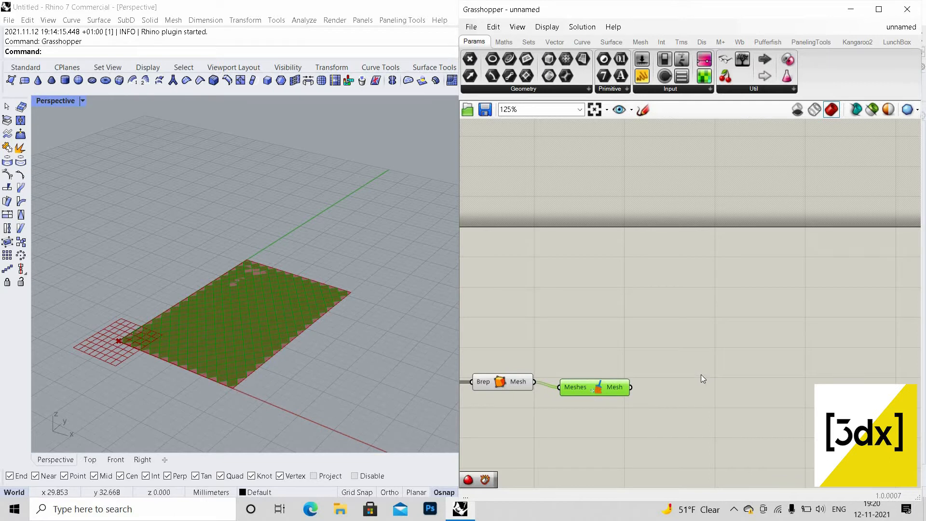
{"action": "scroll", "coordinate": [623, 381], "scroll_direction": "up", "scroll_amount": 2}
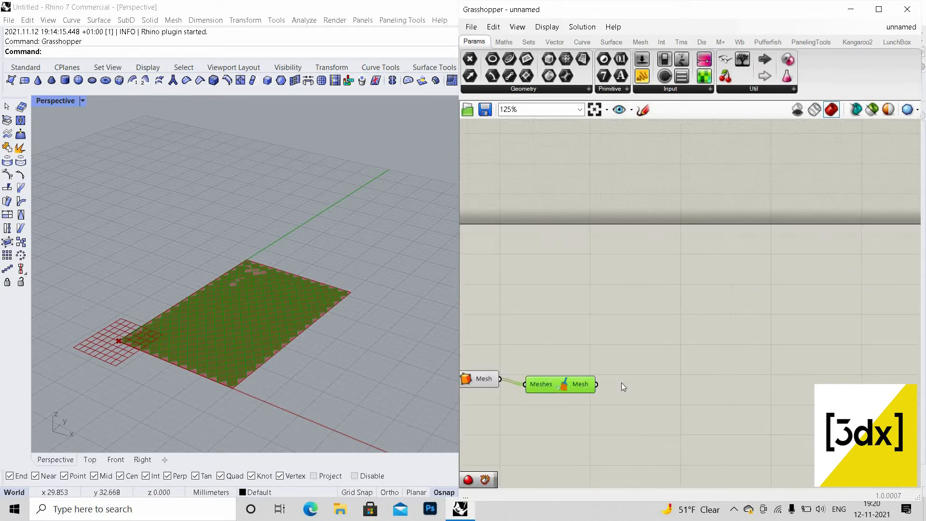
{"action": "scroll", "coordinate": [626, 388], "scroll_direction": "down", "scroll_amount": 2}
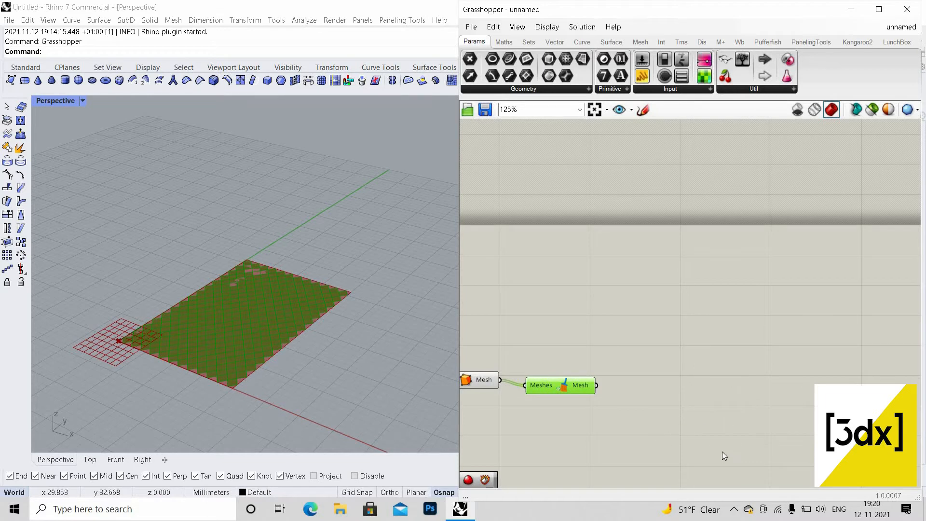
{"action": "scroll", "coordinate": [665, 409], "scroll_direction": "down", "scroll_amount": 2}
{"action": "double_click", "coordinate": [666, 409]}
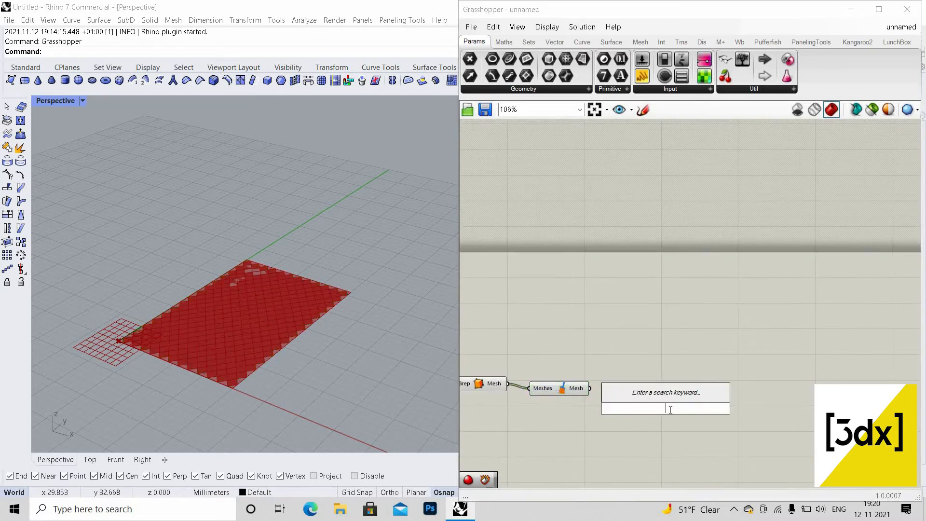
{"action": "type", "text": "decon"}
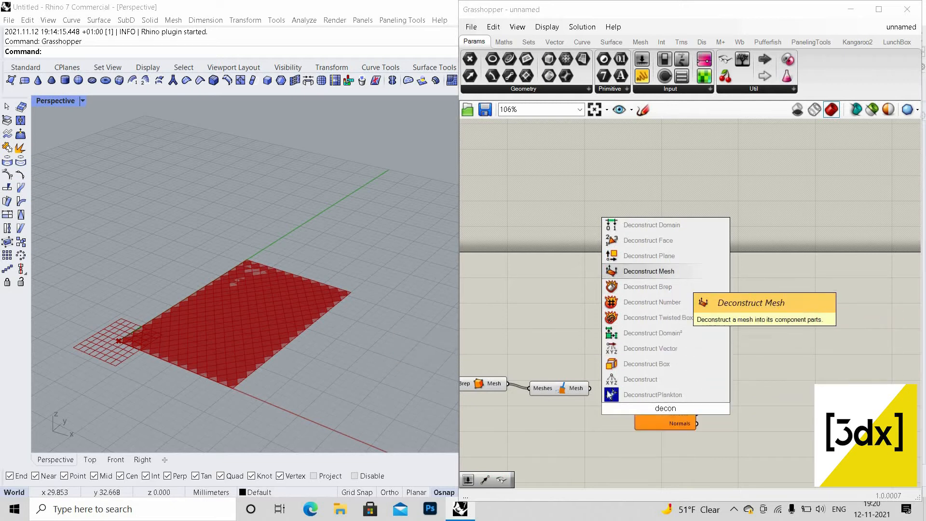
{"action": "left_click", "coordinate": [646, 271]}
{"action": "left_click_drag", "start_coordinate": [633, 407], "coordinate": [590, 388]}
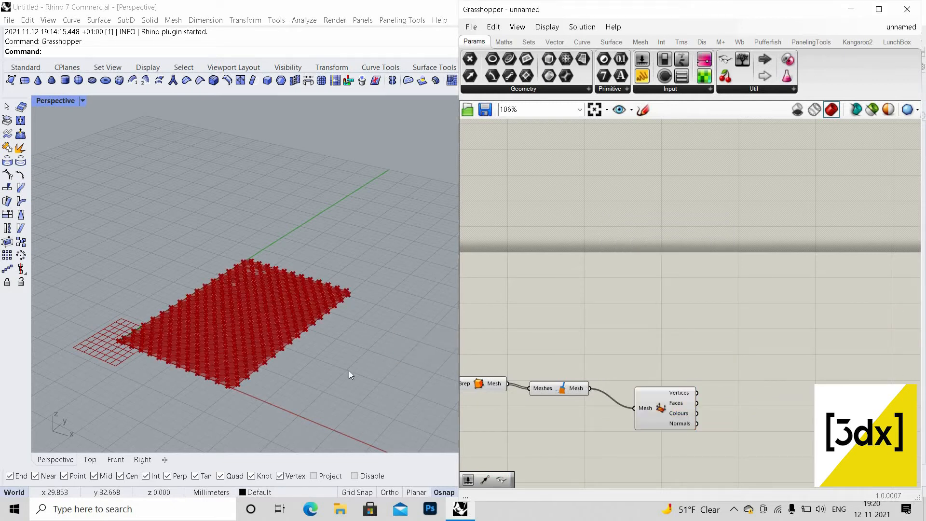
- Examine the deconstructed mesh's vertices on the diamond-panelled surface in the Perspective viewport
{"action": "scroll", "coordinate": [230, 389], "scroll_direction": "up", "scroll_amount": 5}
{"action": "scroll", "coordinate": [218, 393], "scroll_direction": "down", "scroll_amount": 2}
{"action": "scroll", "coordinate": [228, 378], "scroll_direction": "up", "scroll_amount": 4}
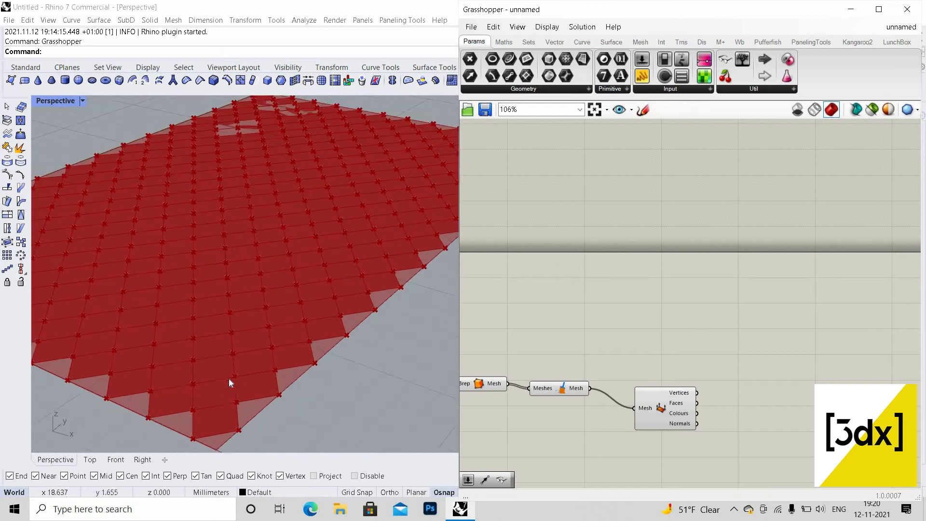
{"action": "scroll", "coordinate": [277, 425], "scroll_direction": "down", "scroll_amount": 3}
{"action": "scroll", "coordinate": [266, 388], "scroll_direction": "up", "scroll_amount": 4}
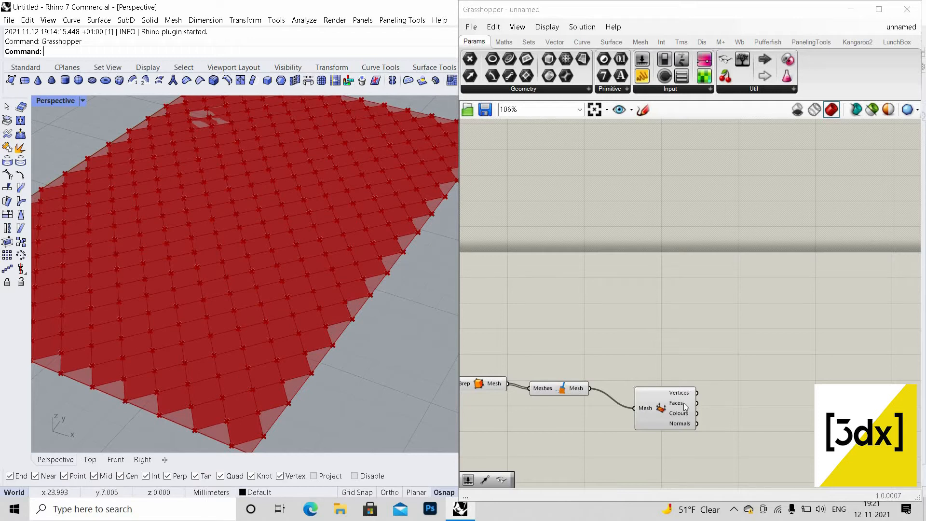
{"action": "left_click", "coordinate": [661, 407]}
{"action": "scroll", "coordinate": [363, 403], "scroll_direction": "down", "scroll_amount": 7}
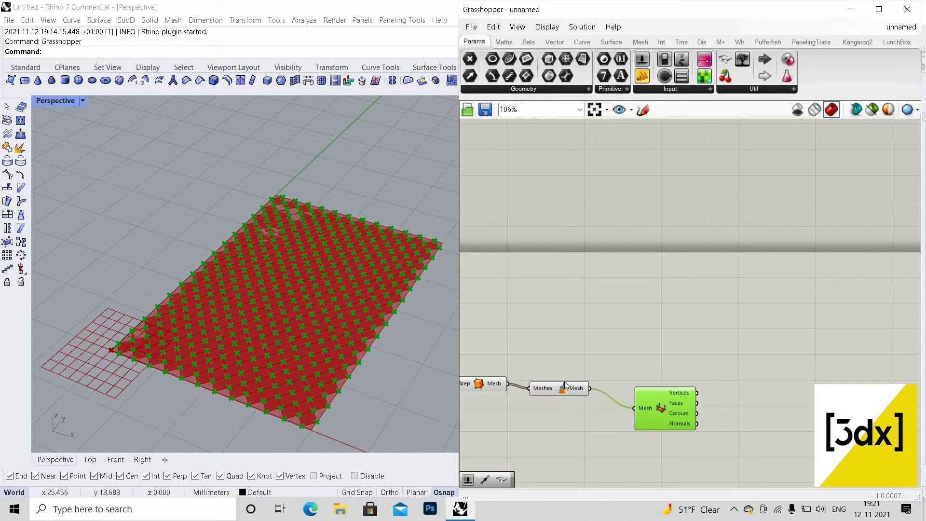
- Add a Random component to the right of Deconstruct Mesh, leaving space between the two components
{"action": "scroll", "coordinate": [515, 381], "scroll_direction": "down", "scroll_amount": 3}
{"action": "scroll", "coordinate": [692, 394], "scroll_direction": "up", "scroll_amount": 5}
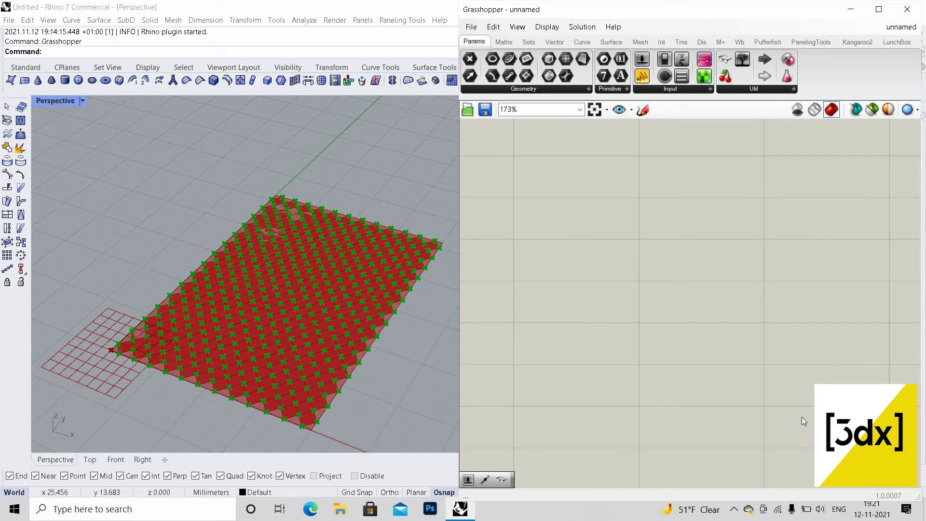
{"action": "scroll", "coordinate": [687, 369], "scroll_direction": "down", "scroll_amount": 2}
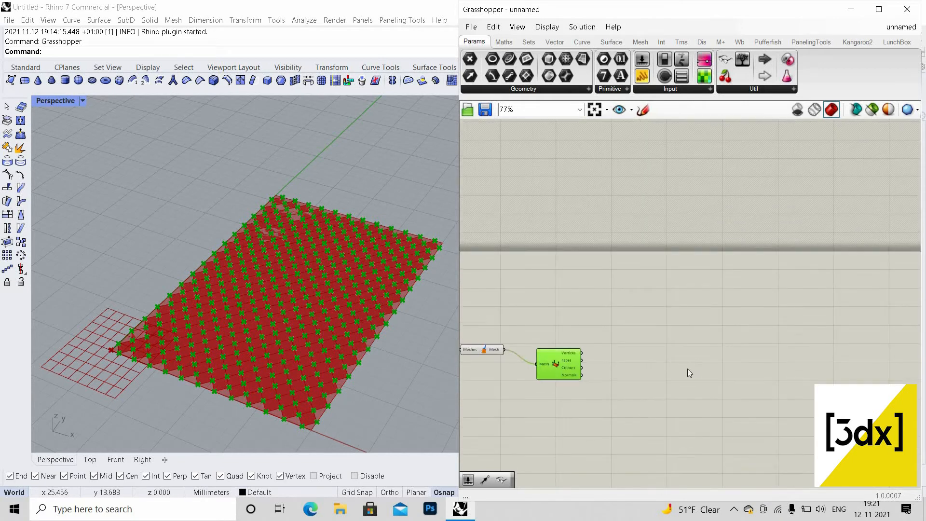
{"action": "double_click", "coordinate": [688, 369]}
{"action": "type", "text": "ra"}
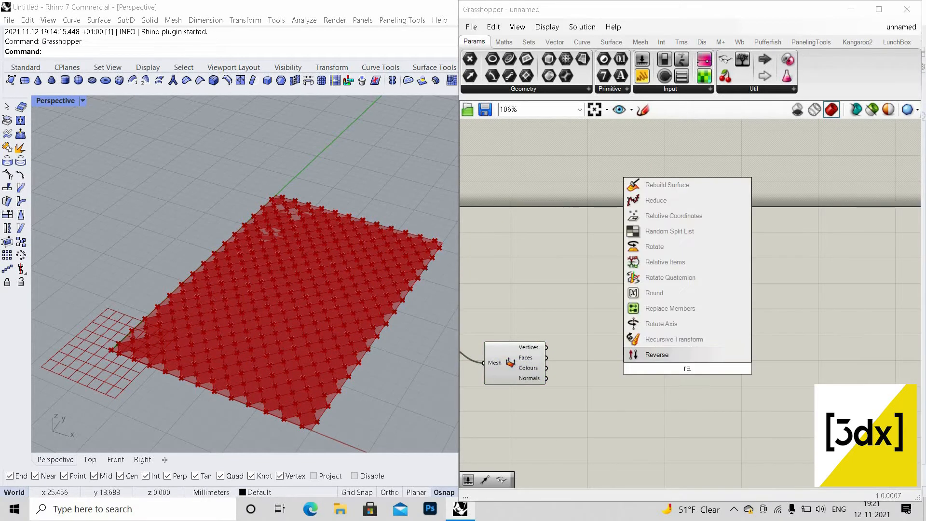
{"action": "type", "text": "ndom"}
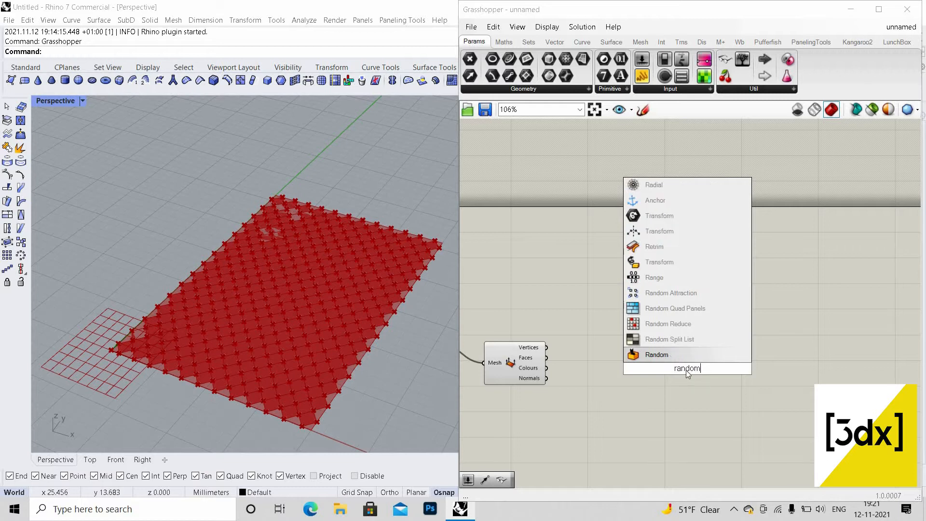
{"action": "key", "text": "Return"}
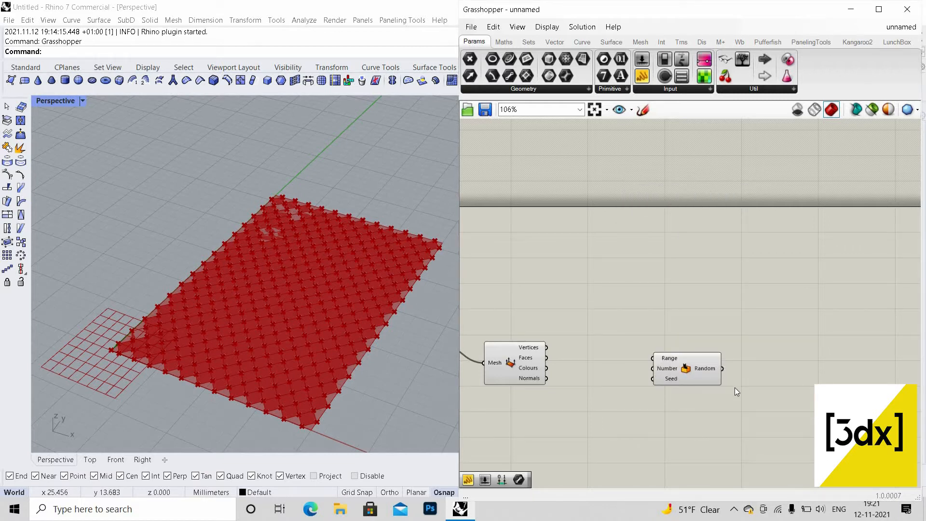
{"action": "left_click_drag", "start_coordinate": [693, 374], "coordinate": [753, 379]}
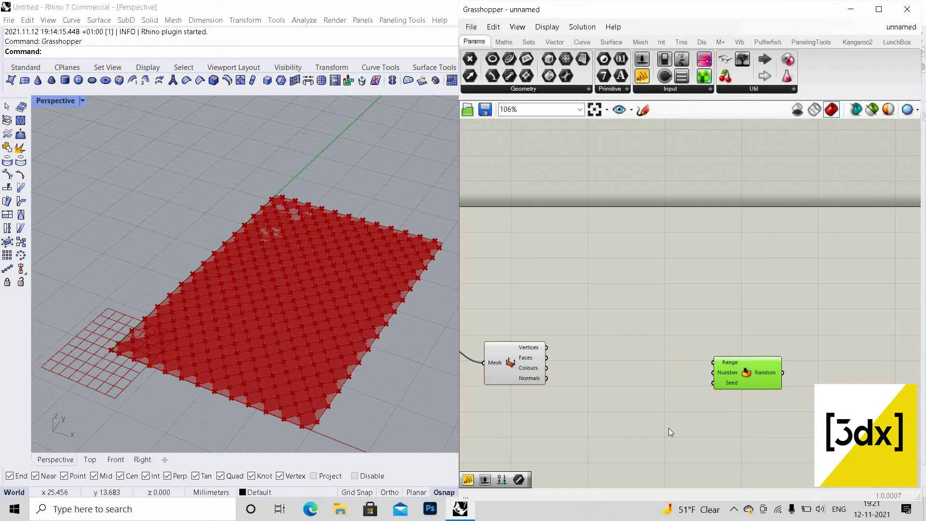
- Add a Merge component below and between the Deconstruct Mesh and Random components
{"action": "double_click", "coordinate": [645, 429]}
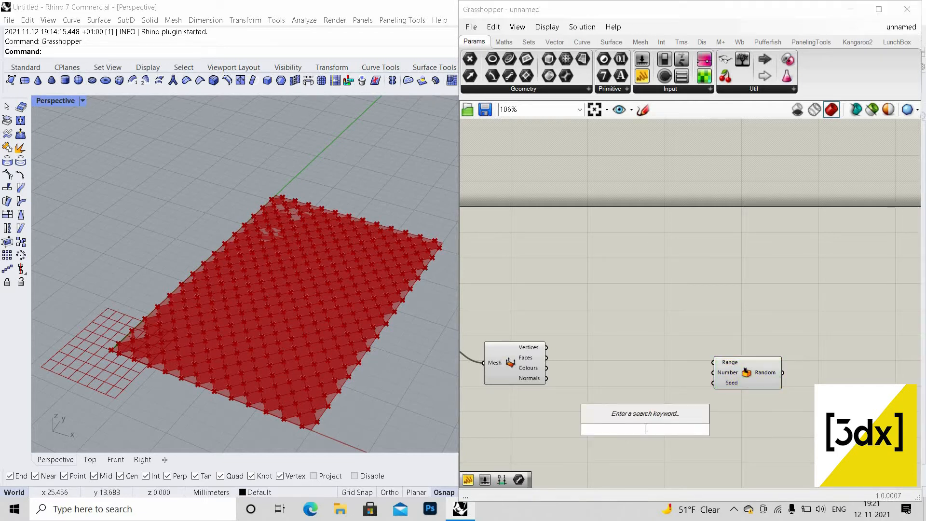
{"action": "type", "text": "merge"}
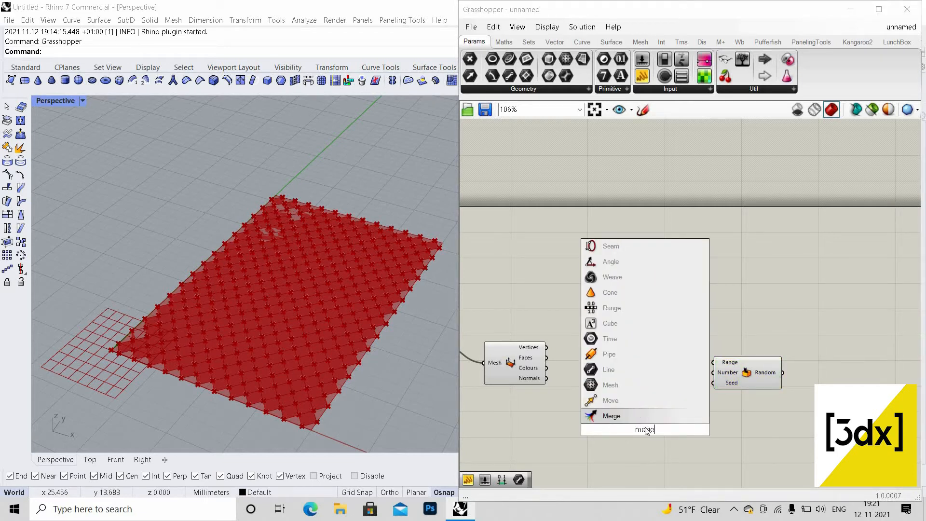
{"action": "key", "text": "Return"}
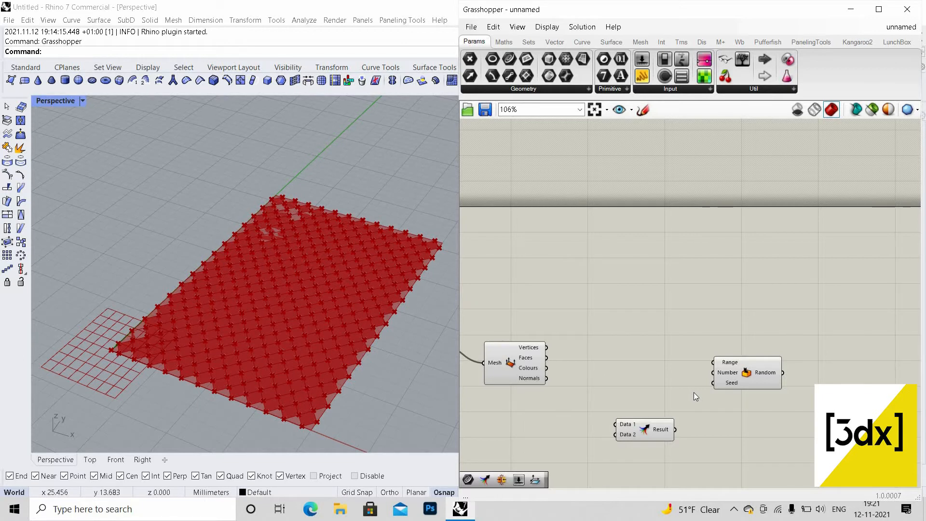
{"action": "double_click", "coordinate": [571, 377]}
{"action": "type", "text": "list"}
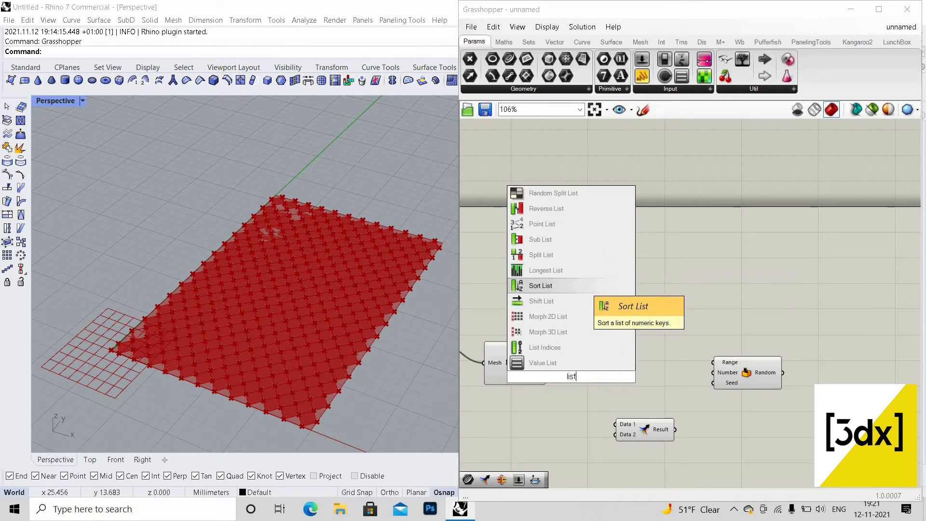
{"action": "type", "text": "it"}
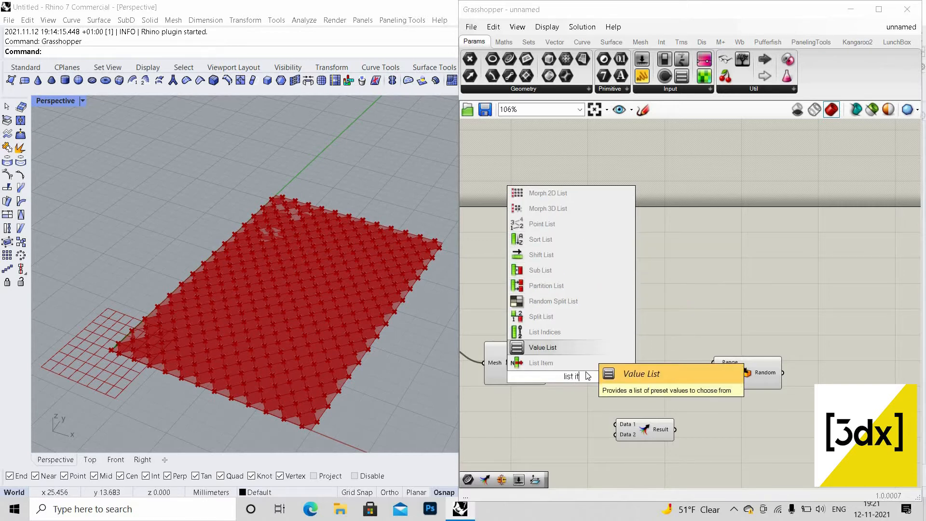
{"action": "key", "text": "Return"}
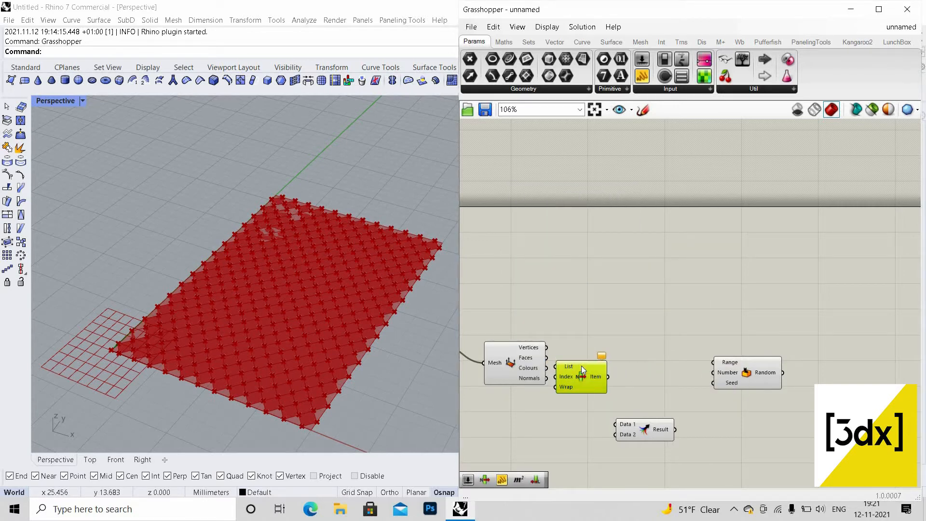
{"action": "key", "text": "Delete"}
- Replace the List Item component with a List Length component between Deconstruct Mesh and Random
{"action": "double_click", "coordinate": [584, 365]}
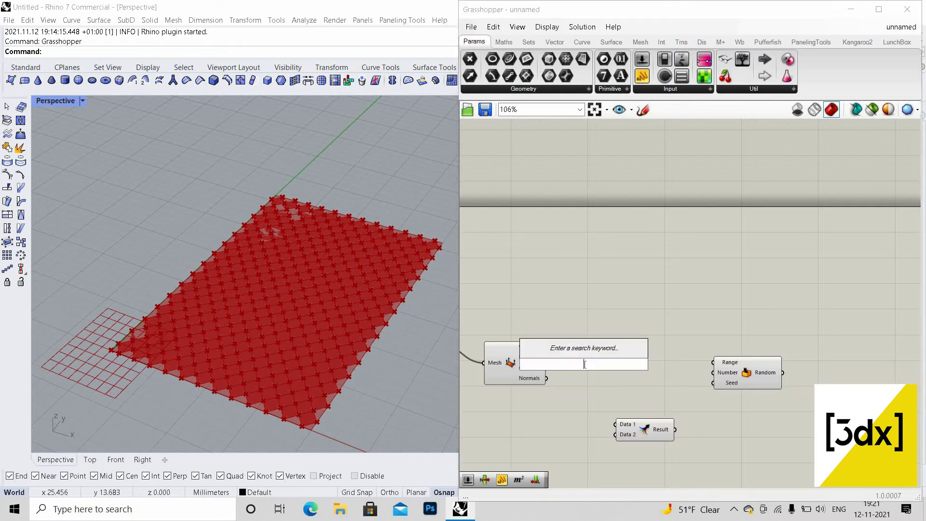
{"action": "type", "text": "list"}
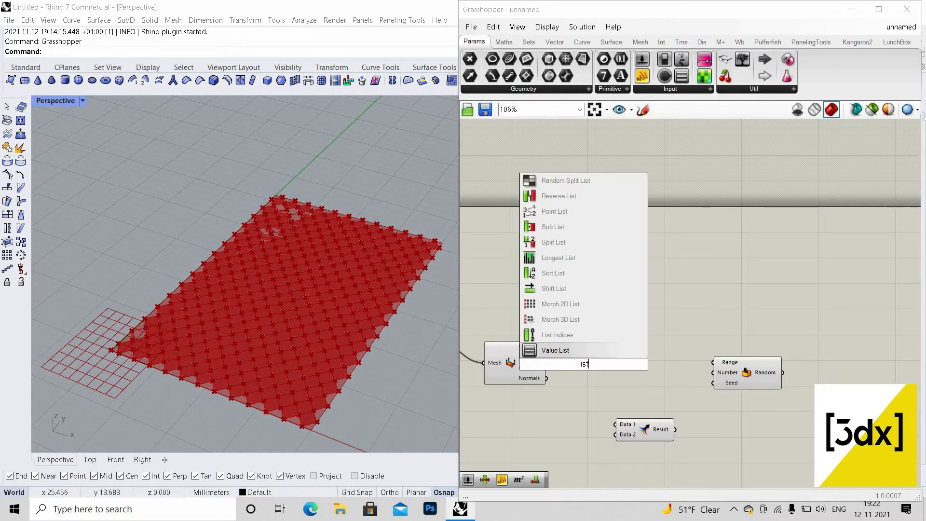
{"action": "type", "text": " le"}
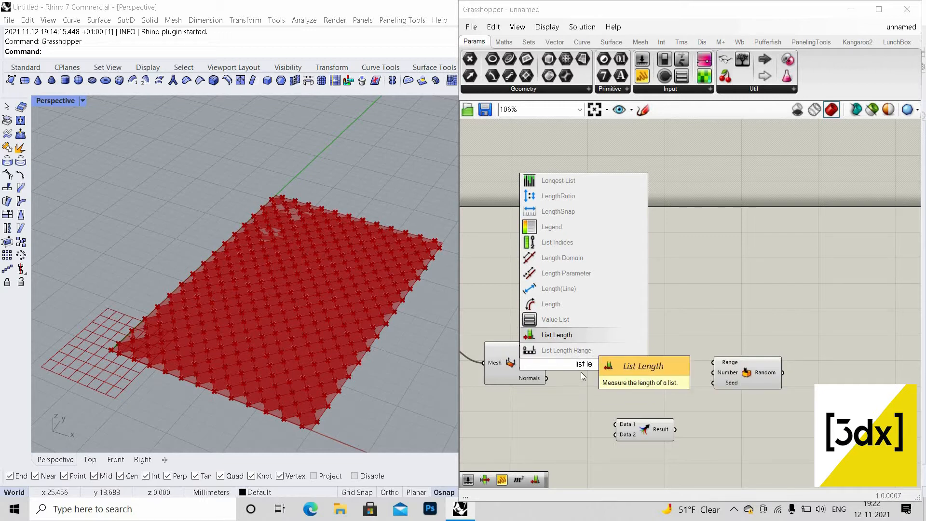
{"action": "left_click", "coordinate": [594, 336]}
{"action": "left_click_drag", "start_coordinate": [600, 364], "coordinate": [627, 363]}
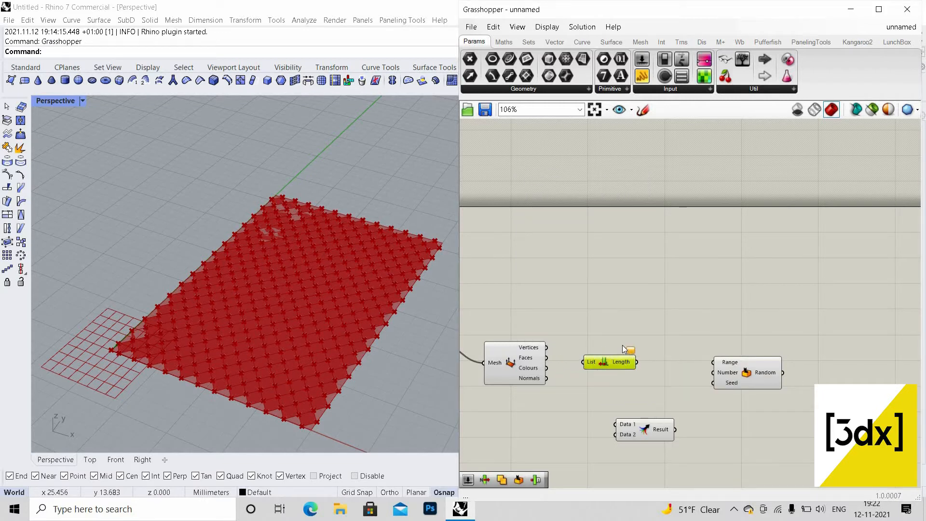
- Connect Deconstruct Mesh's Vertices output to List Length's List input, and its Length output to Random's Number input
{"action": "scroll", "coordinate": [624, 349], "scroll_direction": "up", "scroll_amount": 3}
{"action": "left_click_drag", "start_coordinate": [516, 348], "coordinate": [568, 368]}
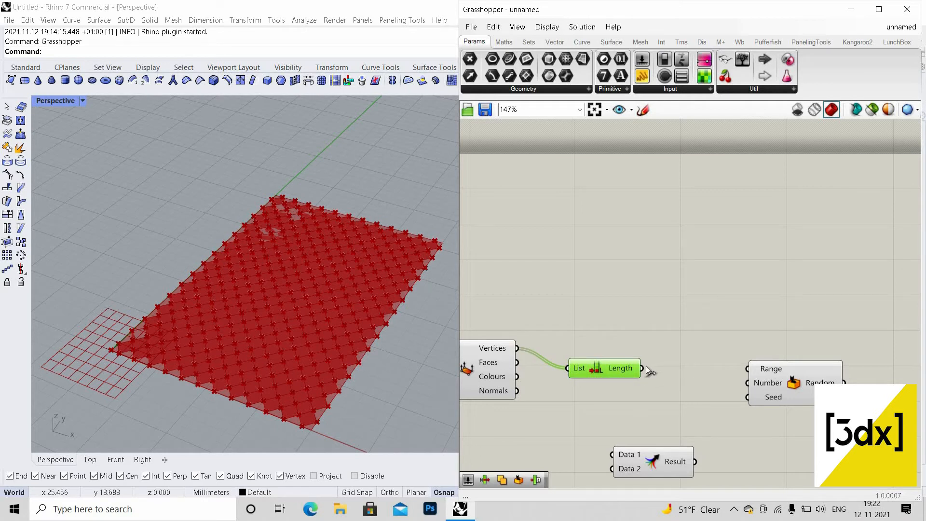
{"action": "left_click_drag", "start_coordinate": [641, 368], "coordinate": [783, 384]}
{"action": "scroll", "coordinate": [706, 358], "scroll_direction": "down", "scroll_amount": 2}
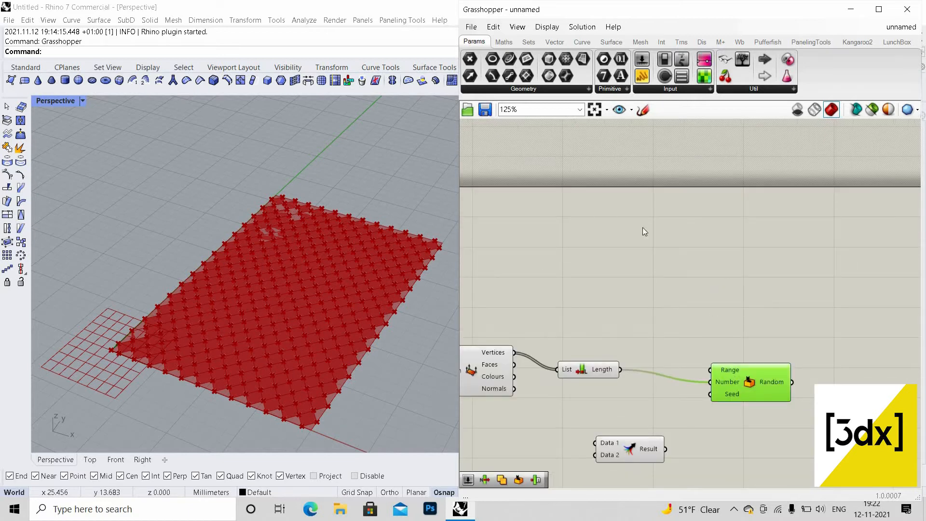
- Add a Construct Domain component above List Length and connect its Domain output to Random's Range input
{"action": "double_click", "coordinate": [640, 299]}
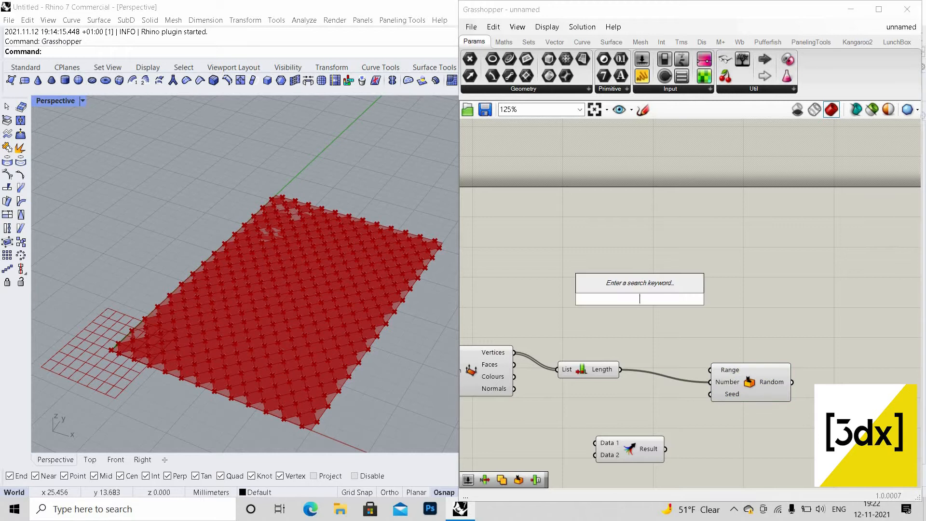
{"action": "type", "text": "cons"}
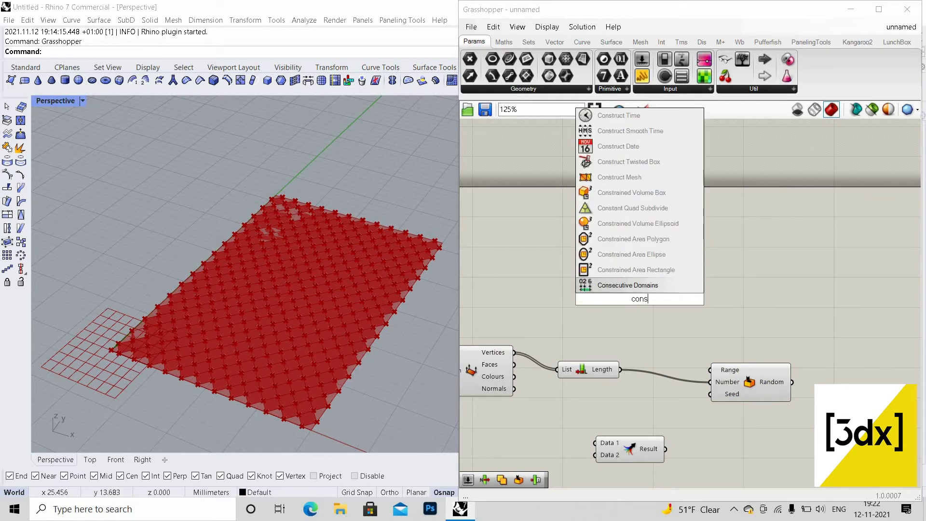
{"action": "type", "text": "tru"}
{"action": "left_click", "coordinate": [626, 132]}
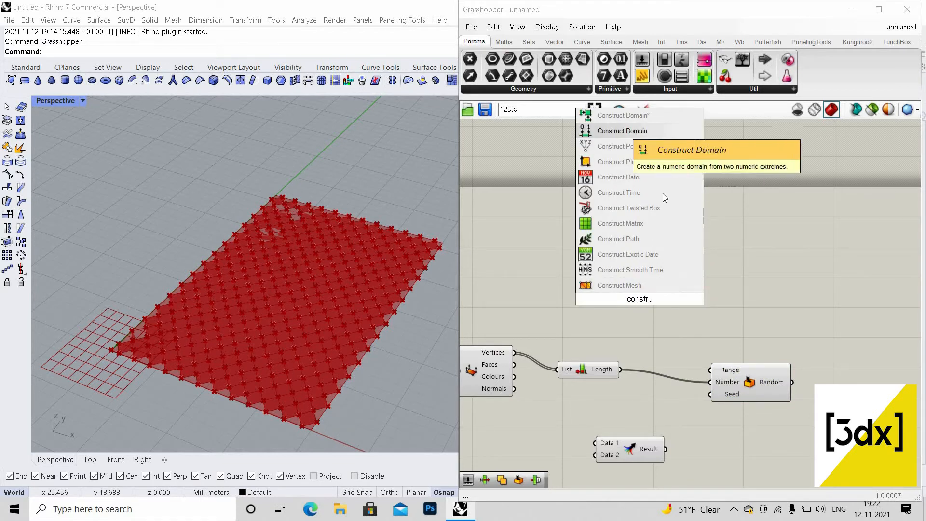
{"action": "left_click_drag", "start_coordinate": [687, 299], "coordinate": [758, 357]}
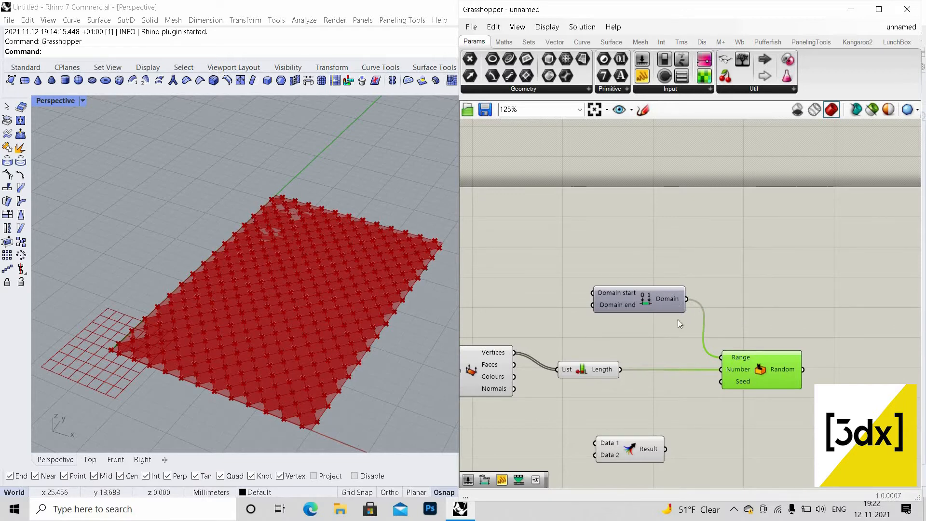
{"action": "right_click_drag", "start_coordinate": [620, 308], "coordinate": [653, 314]}
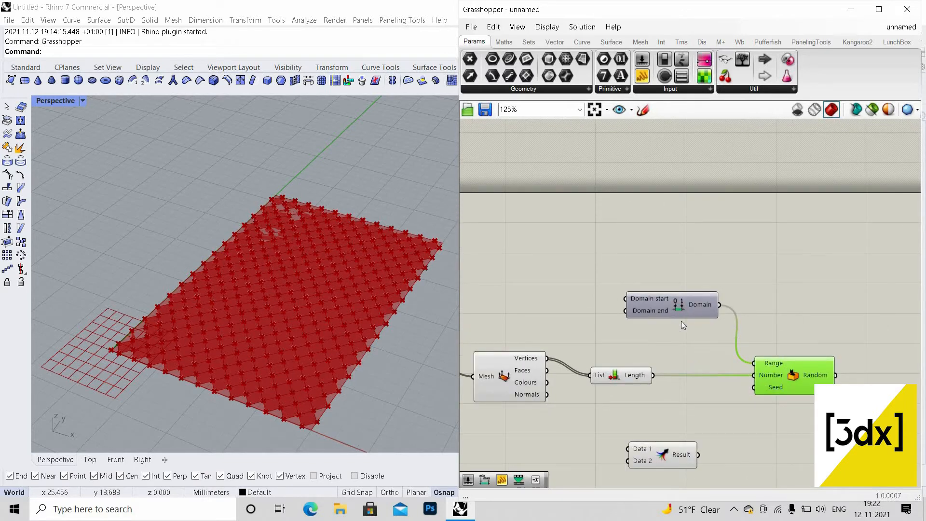
{"action": "mouse_move", "coordinate": [770, 363]}
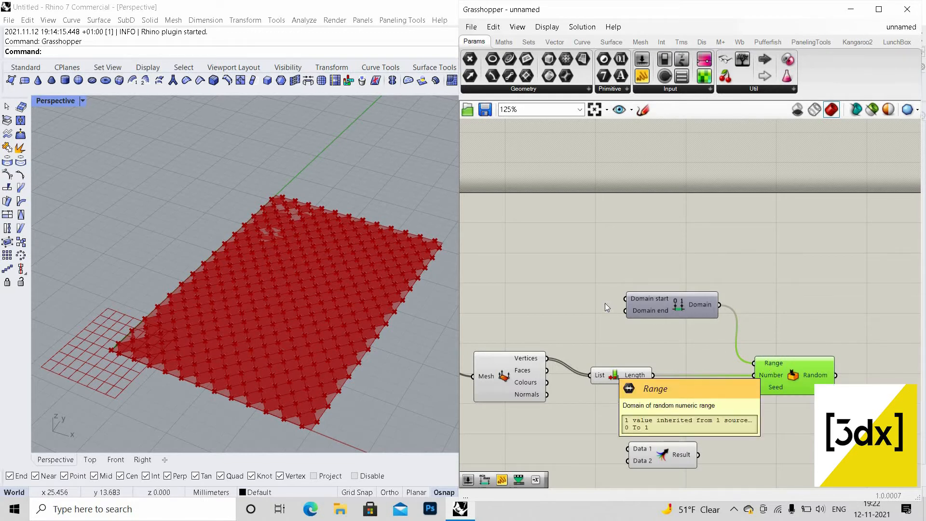
- Add two number sliders set to 1, one above the other, to the left of Construct Domain
{"action": "scroll", "coordinate": [559, 308], "scroll_direction": "up", "scroll_amount": 2}
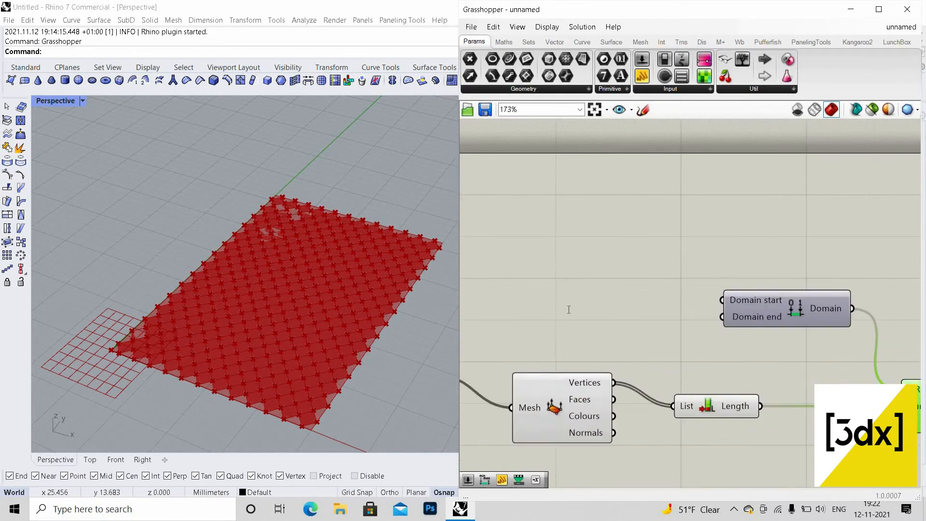
{"action": "double_click", "coordinate": [568, 309]}
{"action": "type", "text": "1"}
{"action": "key", "text": "Return"}
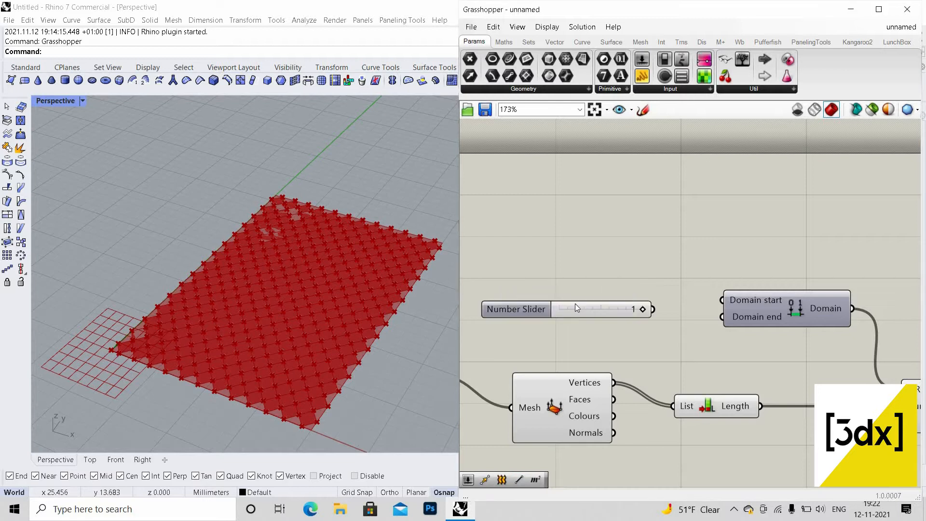
{"action": "left_click_drag", "start_coordinate": [568, 314], "coordinate": [568, 292]}
{"action": "double_click", "coordinate": [570, 319]}
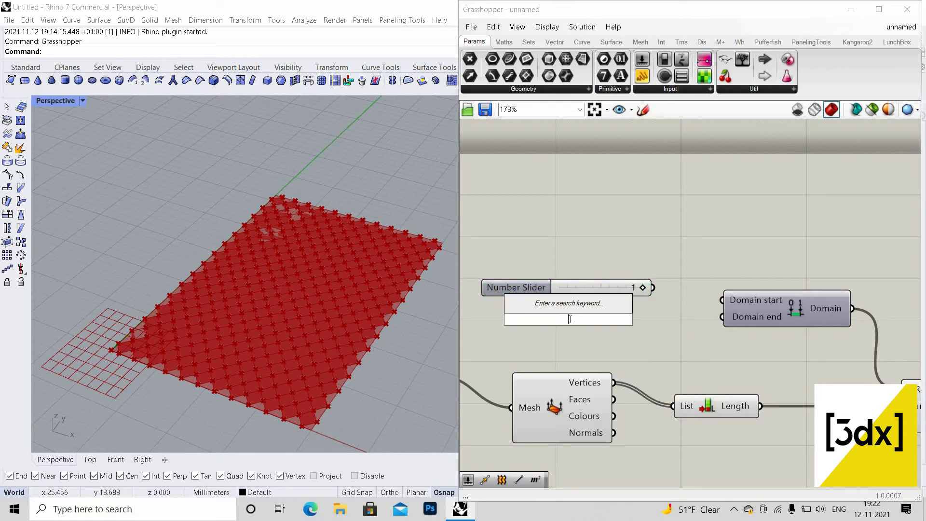
{"action": "type", "text": "1"}
{"action": "key", "text": "Return"}
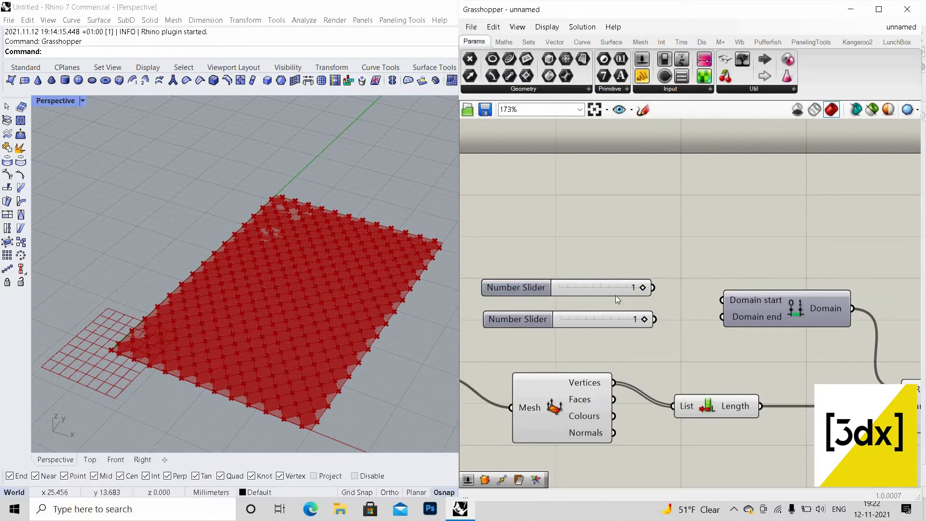
- Feed the upper slider through a new Negative component into Domain start, and connect the lower slider to Domain end
{"action": "left_click_drag", "start_coordinate": [616, 292], "coordinate": [553, 299]}
{"action": "double_click", "coordinate": [632, 292]}
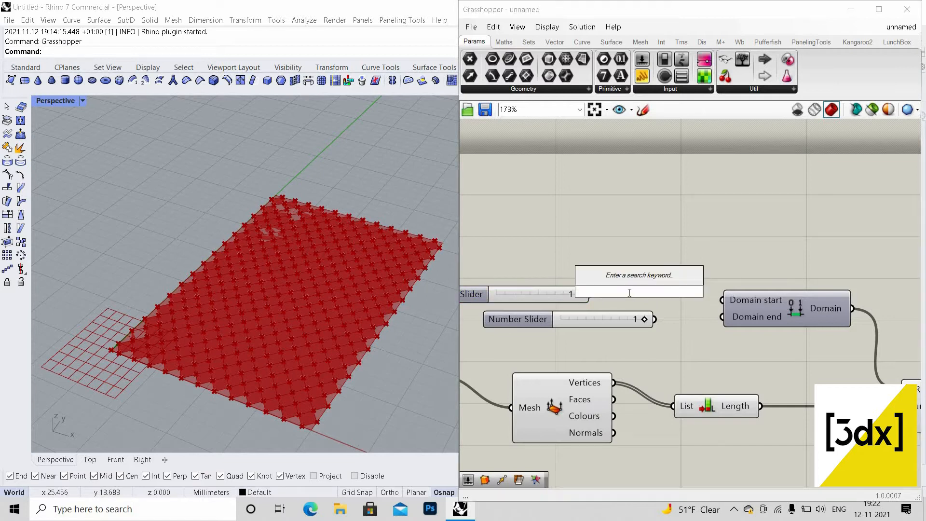
{"action": "type", "text": "negat"}
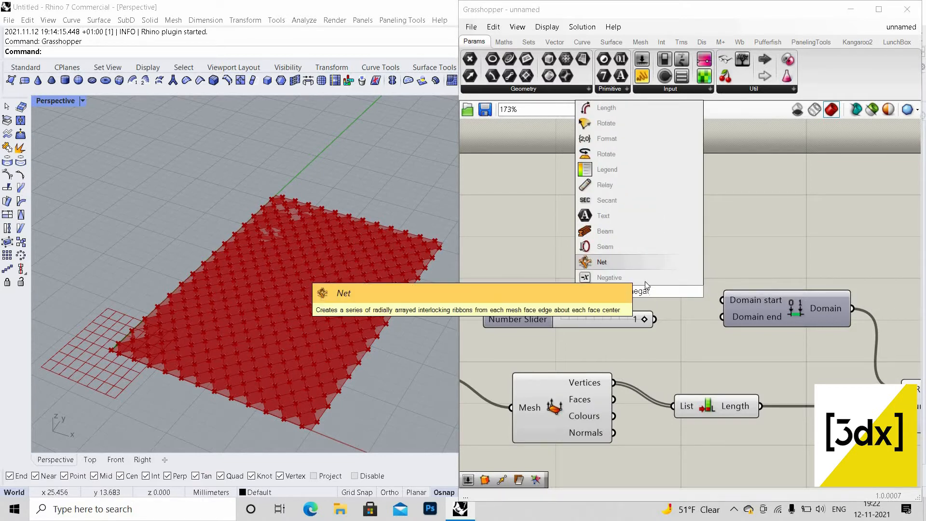
{"action": "left_click", "coordinate": [641, 278]}
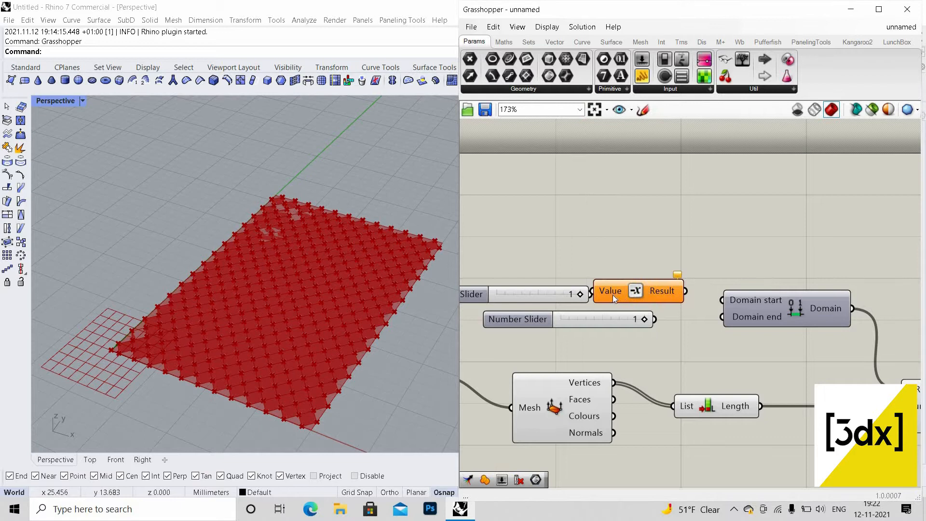
{"action": "left_click_drag", "start_coordinate": [613, 297], "coordinate": [620, 294]}
{"action": "left_click_drag", "start_coordinate": [693, 289], "coordinate": [655, 319]}
- Connect the Merge component's Result output to Random's Seed input
{"action": "scroll", "coordinate": [745, 313], "scroll_direction": "down", "scroll_amount": 5}
{"action": "scroll", "coordinate": [743, 313], "scroll_direction": "up", "scroll_amount": 3}
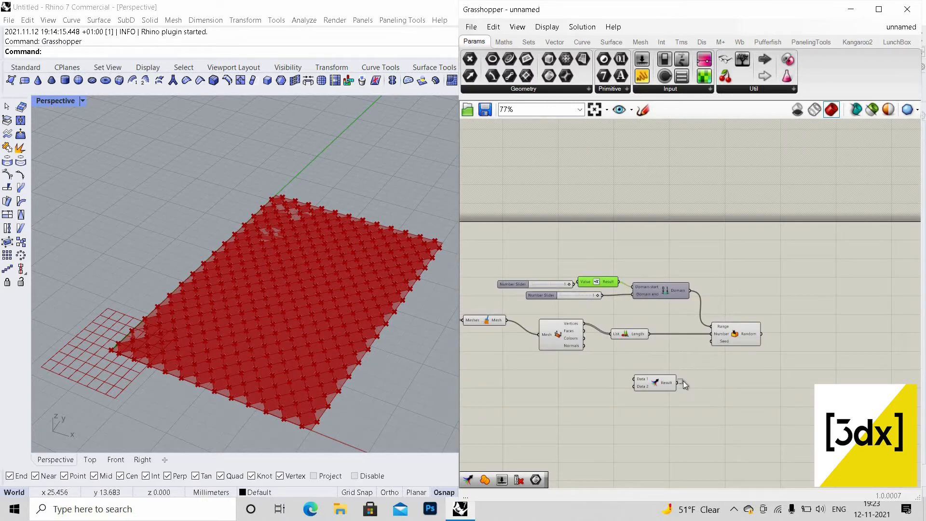
{"action": "left_click_drag", "start_coordinate": [710, 347], "coordinate": [680, 381]}
{"action": "left_click_drag", "start_coordinate": [719, 341], "coordinate": [677, 382]}
- Add two number sliders with values 4 and 10 to the left of the Merge component
{"action": "scroll", "coordinate": [575, 387], "scroll_direction": "up", "scroll_amount": 2}
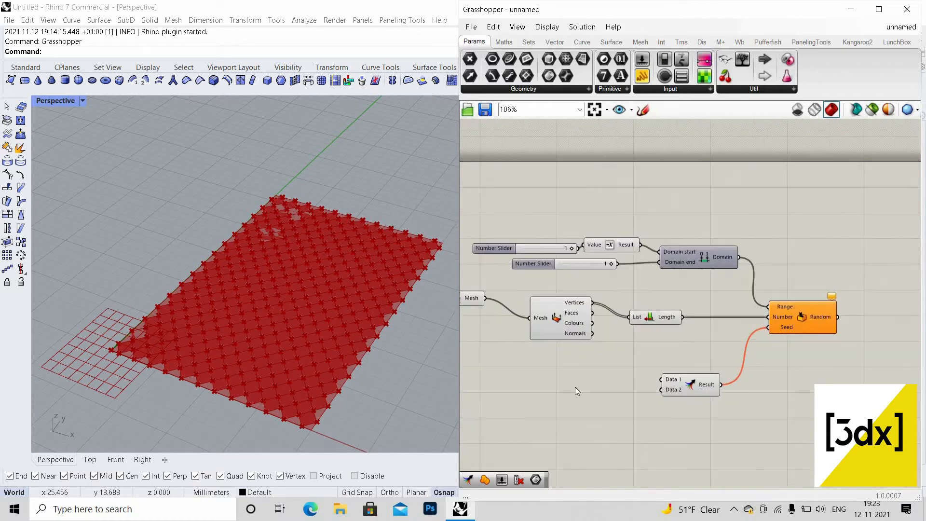
{"action": "scroll", "coordinate": [576, 391], "scroll_direction": "up", "scroll_amount": 3}
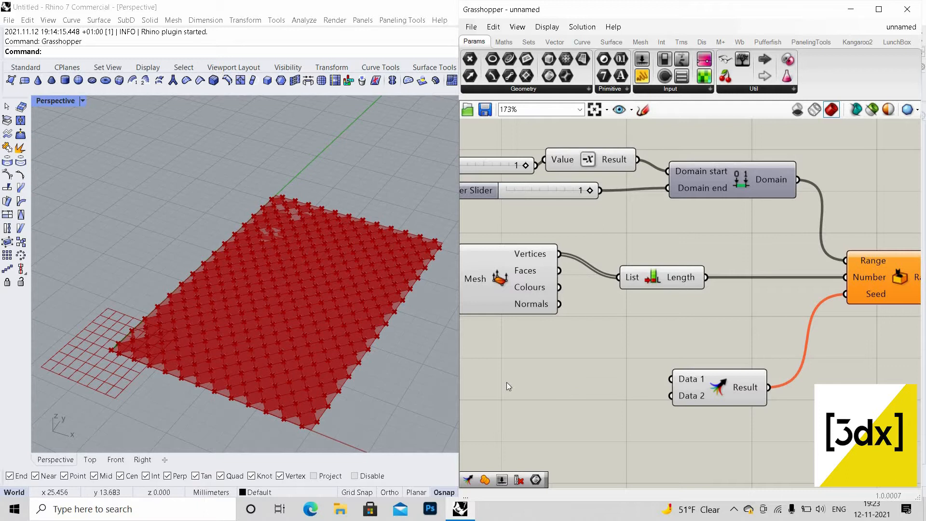
{"action": "double_click", "coordinate": [539, 388]}
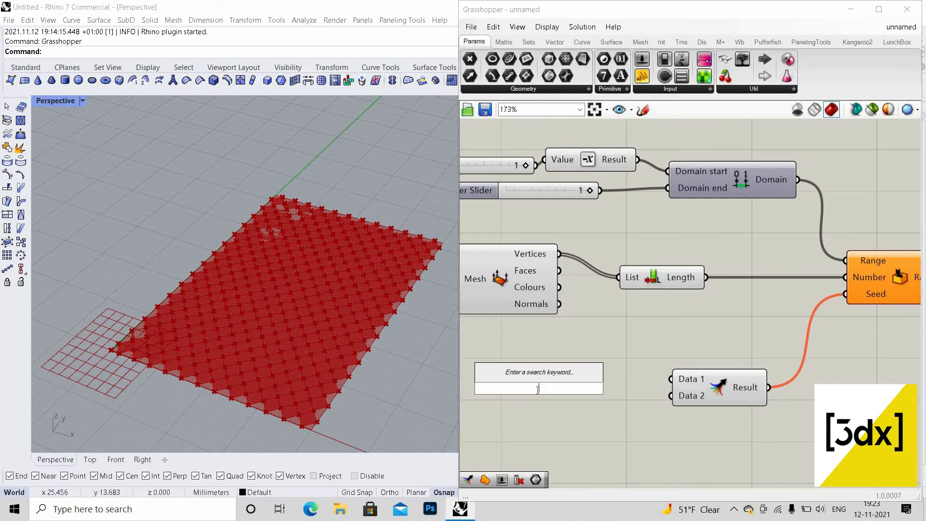
{"action": "type", "text": "4"}
{"action": "key", "text": "Return"}
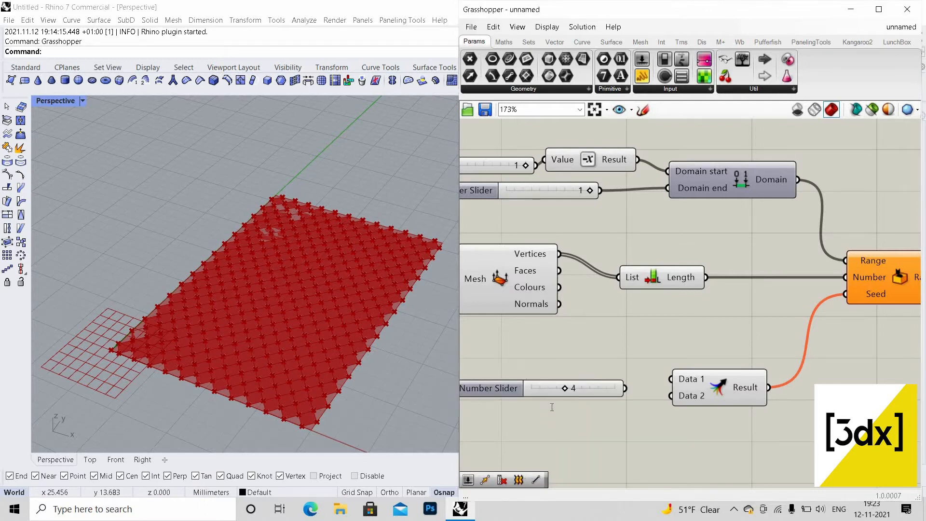
{"action": "double_click", "coordinate": [552, 407]}
{"action": "type", "text": "10"}
{"action": "key", "text": "Return"}
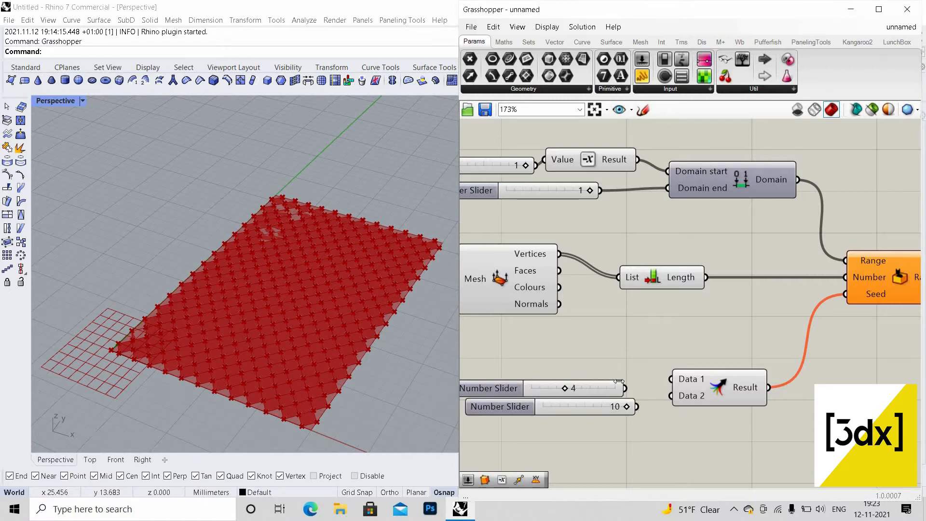
- Connect the 4 slider to Merge's Data 1 and the 10 slider to Data 2, and align both sliders with the inputs
{"action": "left_click_drag", "start_coordinate": [625, 387], "coordinate": [671, 379]}
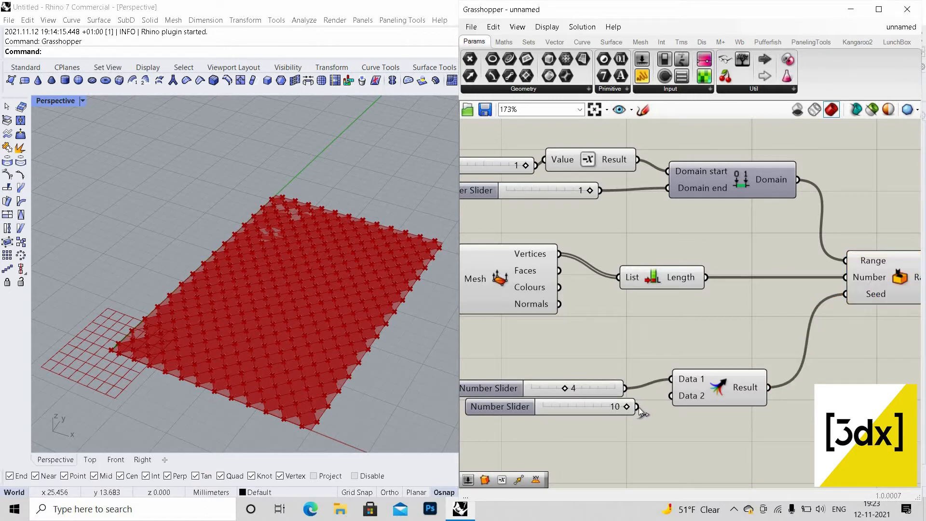
{"action": "left_click_drag", "start_coordinate": [637, 406], "coordinate": [671, 395]}
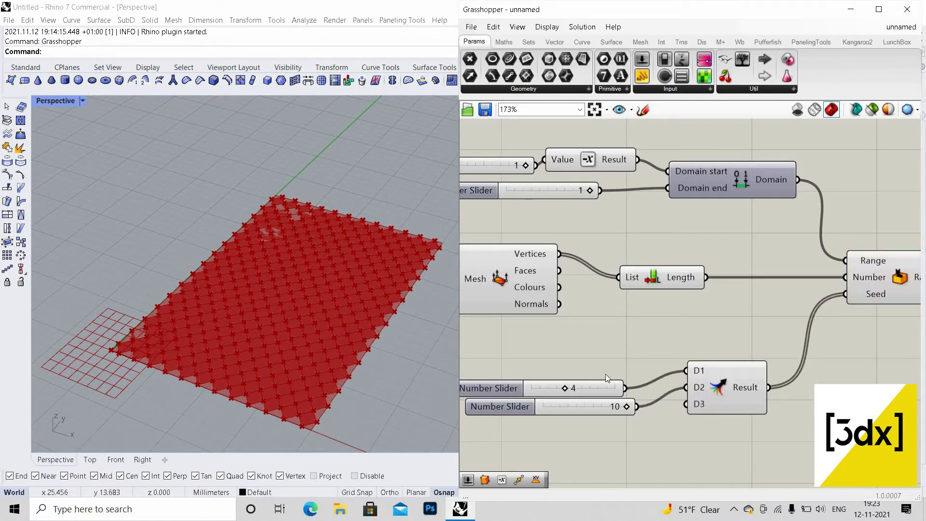
{"action": "left_click_drag", "start_coordinate": [593, 391], "coordinate": [624, 375]}
{"action": "left_click_drag", "start_coordinate": [631, 406], "coordinate": [645, 397]}
- Add a Mesh NakedEdge component and place it above the Combine&Clean and Deconstruct Mesh components
{"action": "scroll", "coordinate": [673, 366], "scroll_direction": "down", "scroll_amount": 4}
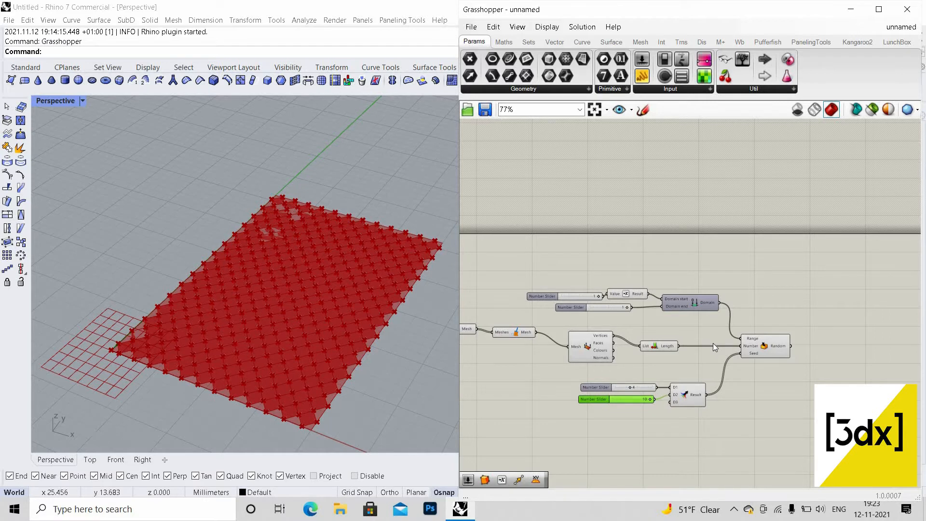
{"action": "scroll", "coordinate": [580, 339], "scroll_direction": "down", "scroll_amount": 3}
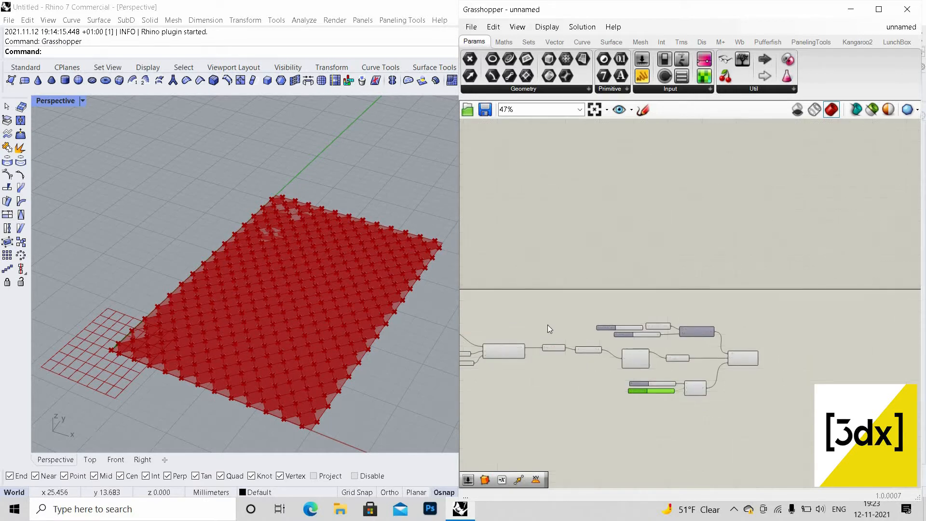
{"action": "scroll", "coordinate": [629, 279], "scroll_direction": "up", "scroll_amount": 4}
{"action": "double_click", "coordinate": [630, 279]}
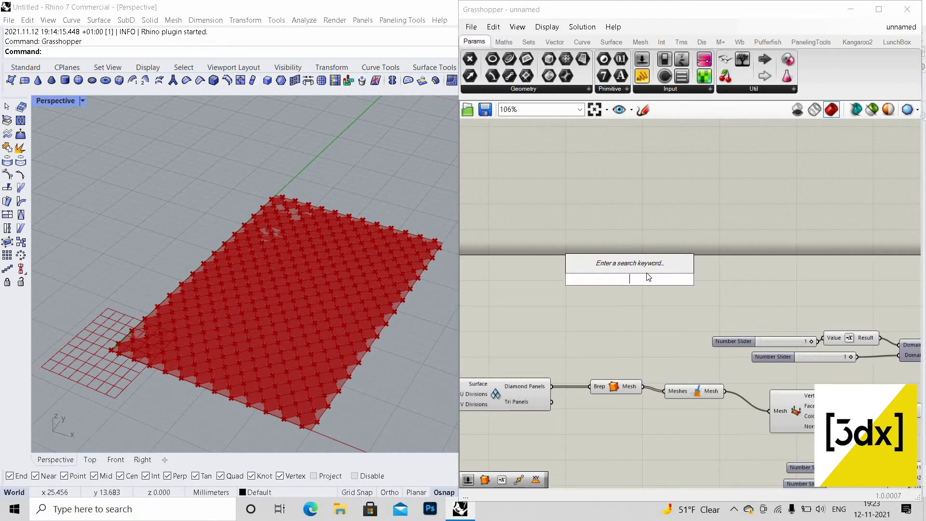
{"action": "type", "text": "m"}
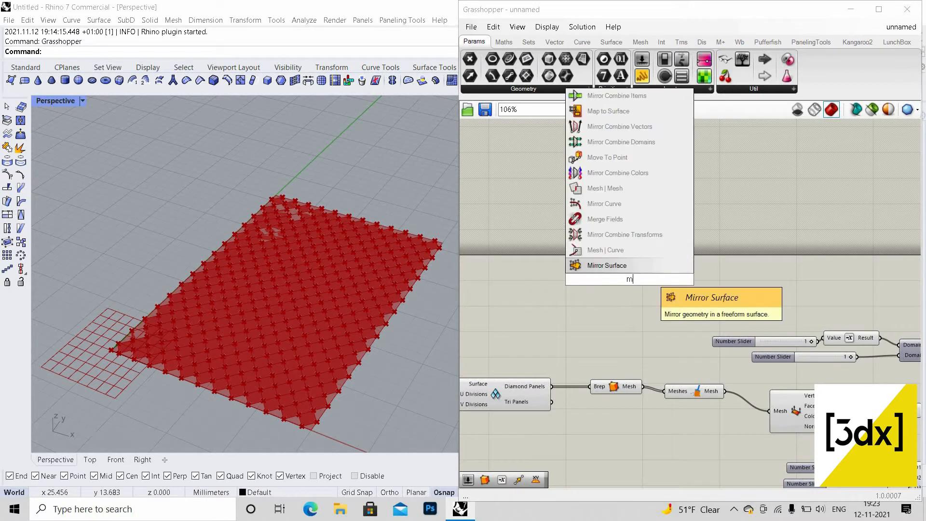
{"action": "type", "text": "esh naked"}
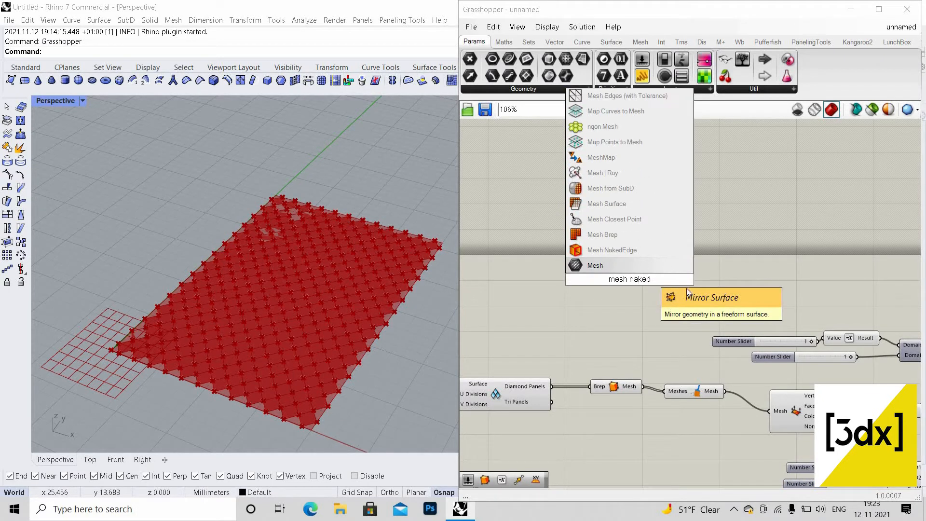
{"action": "left_click", "coordinate": [639, 251]}
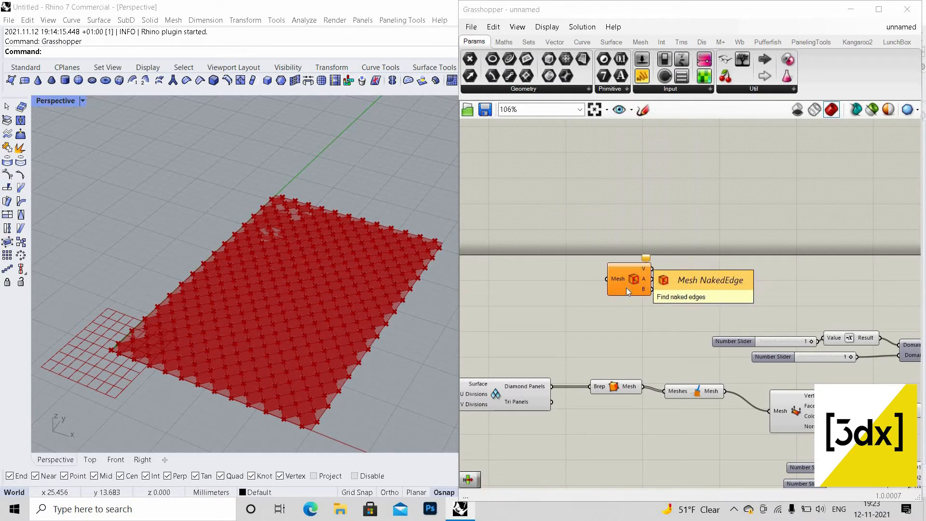
{"action": "left_click_drag", "start_coordinate": [627, 280], "coordinate": [736, 284]}
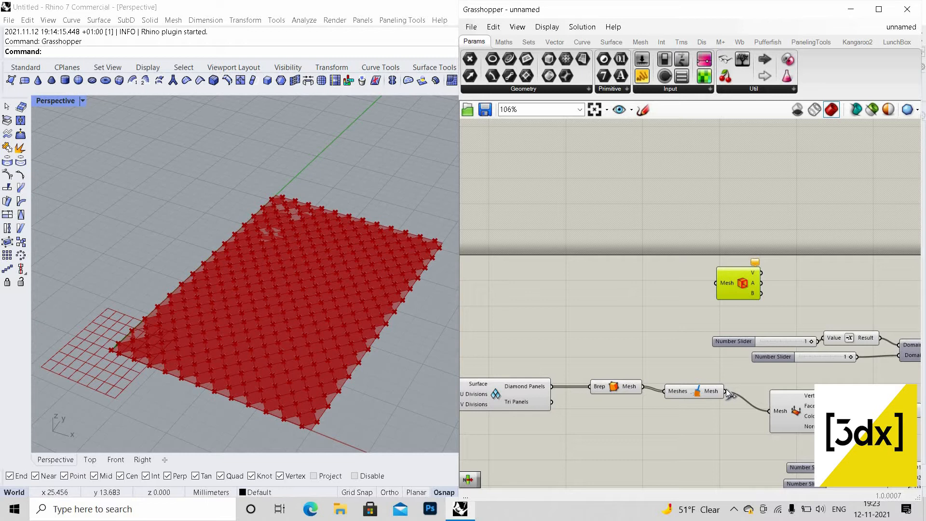
{"action": "scroll", "coordinate": [561, 317], "scroll_direction": "down", "scroll_amount": 4}
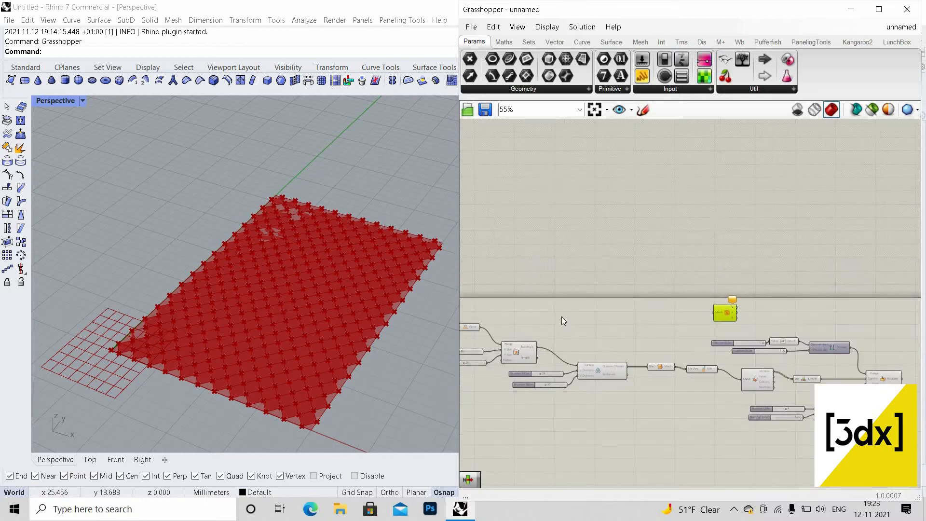
- Add a Bifocals component in the empty canvas area above the definition to label every component with its name
{"action": "double_click", "coordinate": [571, 285]}
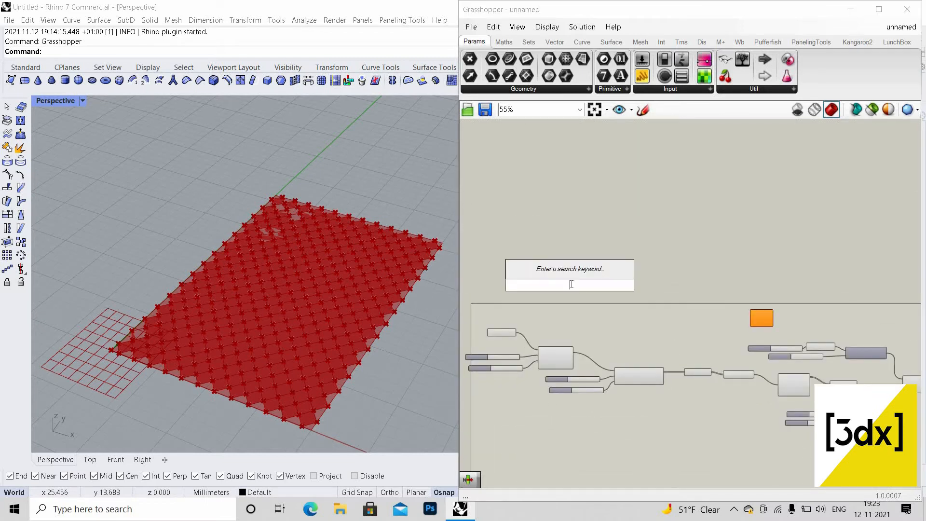
{"action": "type", "text": "bifo"}
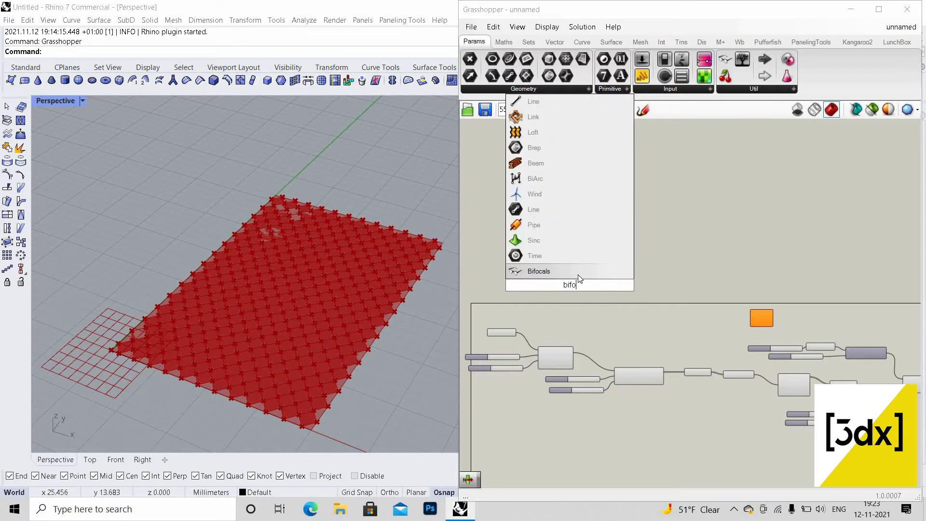
{"action": "key", "text": "Return"}
{"action": "scroll", "coordinate": [707, 377], "scroll_direction": "up", "scroll_amount": 4}
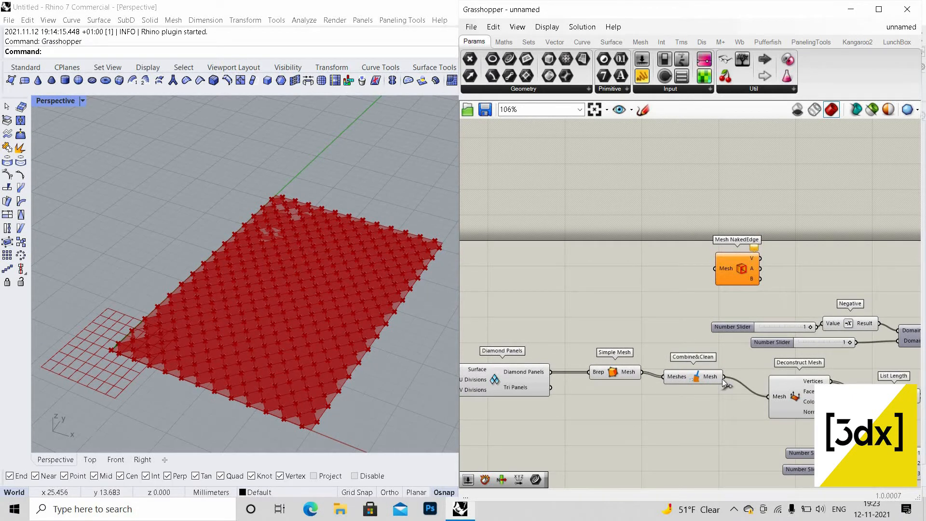
{"action": "scroll", "coordinate": [588, 264], "scroll_direction": "down", "scroll_amount": 4}
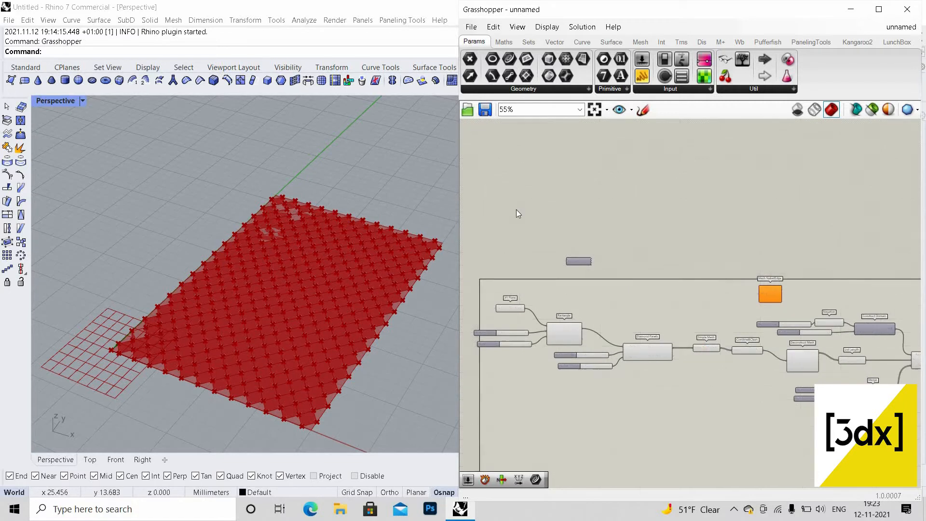
{"action": "scroll", "coordinate": [611, 258], "scroll_direction": "up", "scroll_amount": 4}
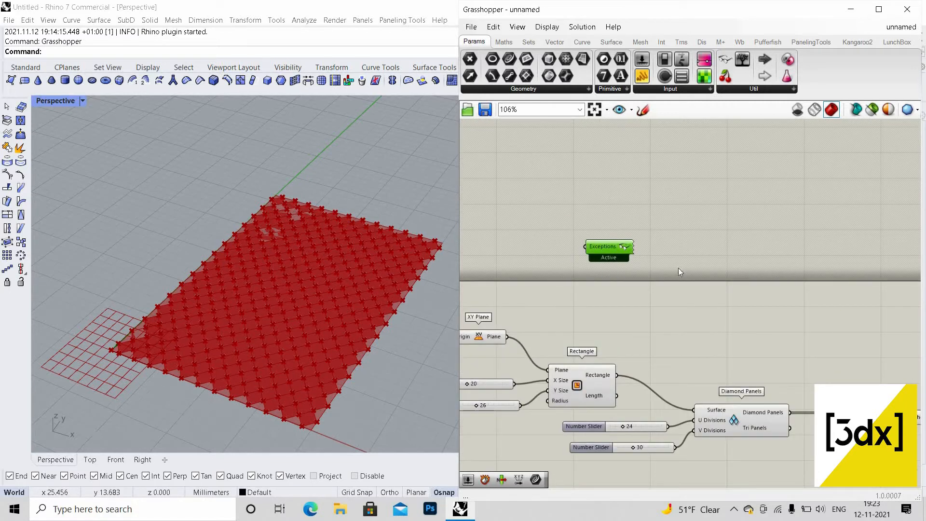
{"action": "scroll", "coordinate": [812, 292], "scroll_direction": "down", "scroll_amount": 4}
- Connect Combine&Clean's Mesh output to the Mesh input of Mesh NakedEdge, shifting that component slightly to the right
{"action": "scroll", "coordinate": [802, 289], "scroll_direction": "up", "scroll_amount": 3}
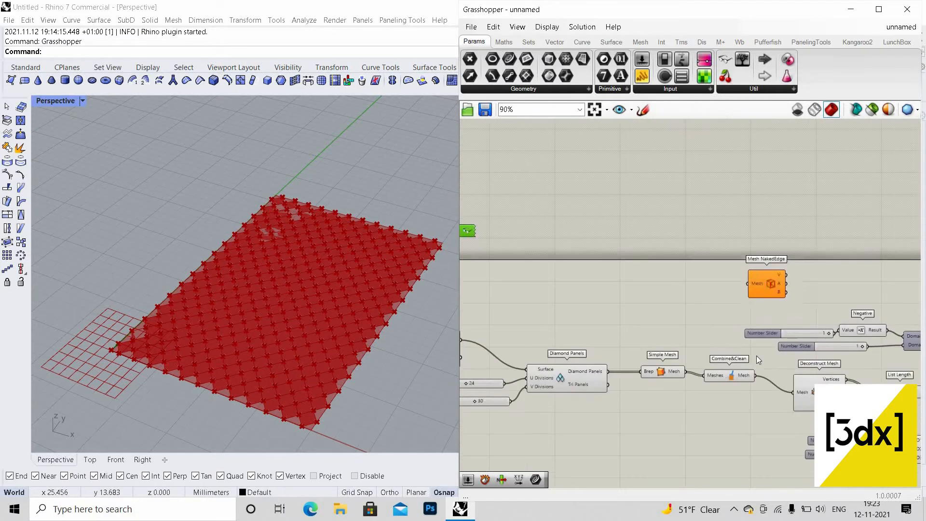
{"action": "left_click", "coordinate": [788, 285]}
{"action": "left_click_drag", "start_coordinate": [780, 285], "coordinate": [755, 375]}
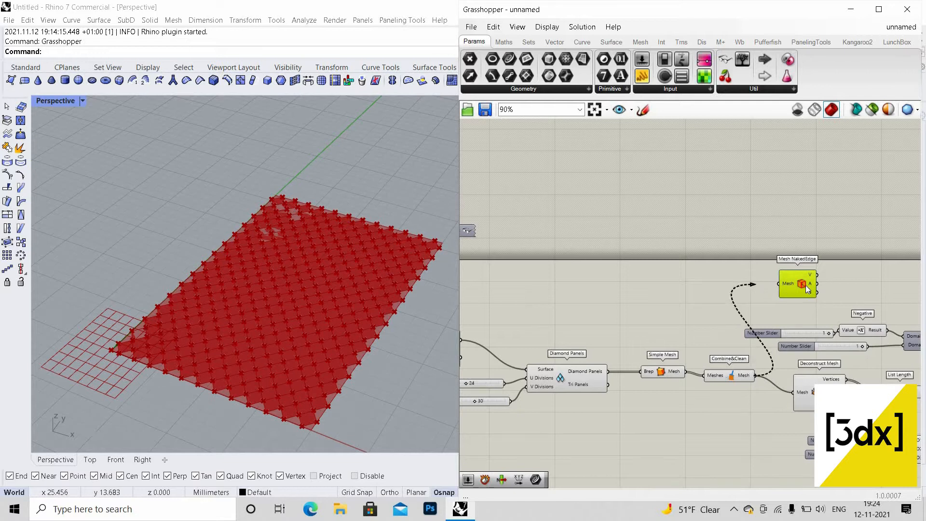
{"action": "scroll", "coordinate": [763, 278], "scroll_direction": "down", "scroll_amount": 5}
{"action": "scroll", "coordinate": [750, 278], "scroll_direction": "up", "scroll_amount": 4}
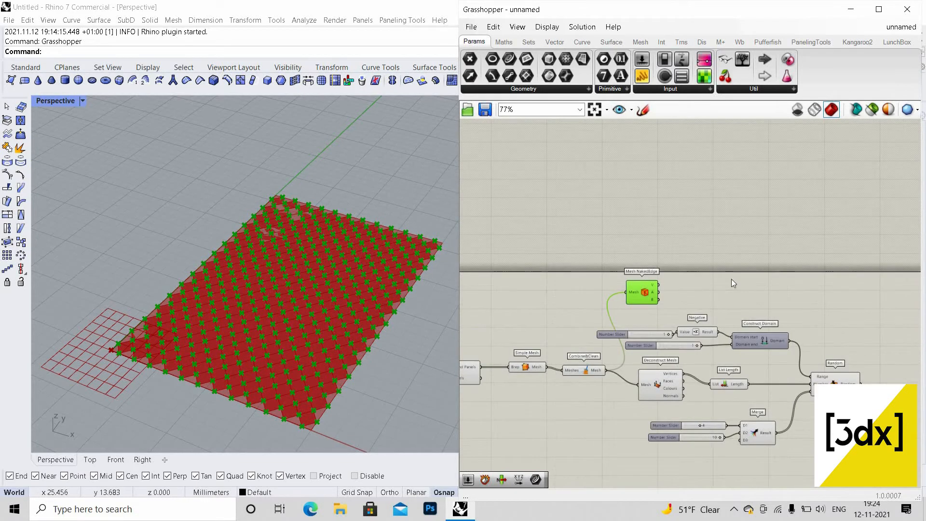
{"action": "left_click", "coordinate": [728, 279]}
- Compare the Mesh NakedEdge component with the Combine&Clean mesh preview that feeds it
{"action": "scroll", "coordinate": [653, 285], "scroll_direction": "up", "scroll_amount": 3}
{"action": "left_click", "coordinate": [651, 290]}
{"action": "left_click", "coordinate": [629, 327]}
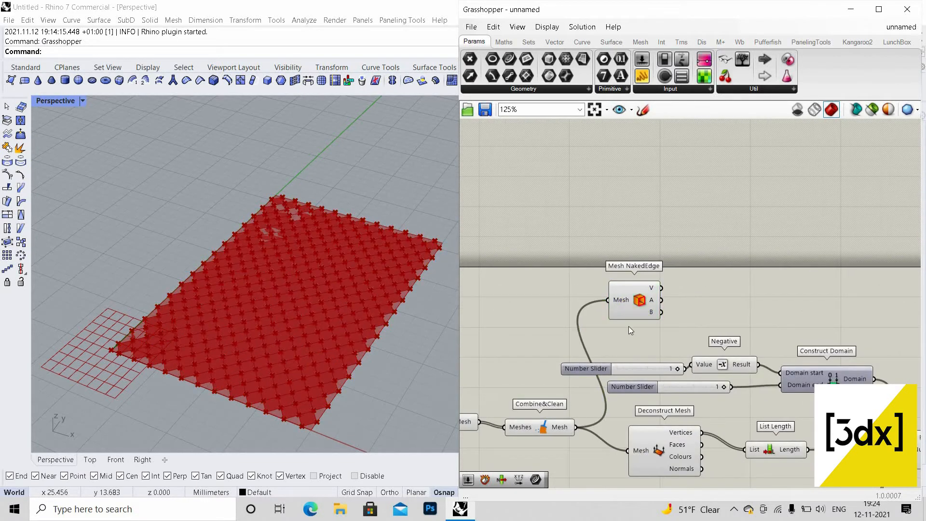
{"action": "scroll", "coordinate": [656, 318], "scroll_direction": "down", "scroll_amount": 3}
{"action": "scroll", "coordinate": [592, 383], "scroll_direction": "up", "scroll_amount": 1}
{"action": "left_click", "coordinate": [595, 382]}
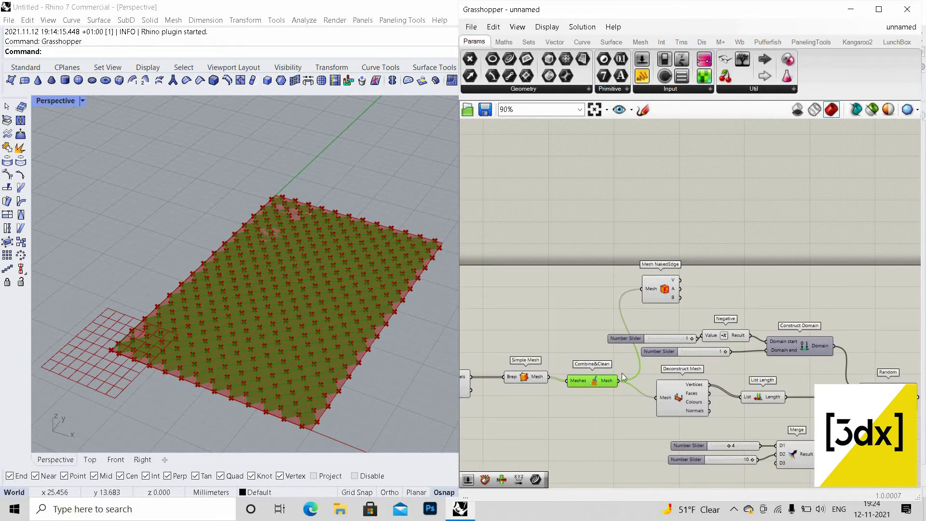
{"action": "right_click_drag", "start_coordinate": [599, 379], "coordinate": [627, 375]}
{"action": "scroll", "coordinate": [627, 374], "scroll_direction": "up", "scroll_amount": 2}
{"action": "left_click", "coordinate": [706, 248]}
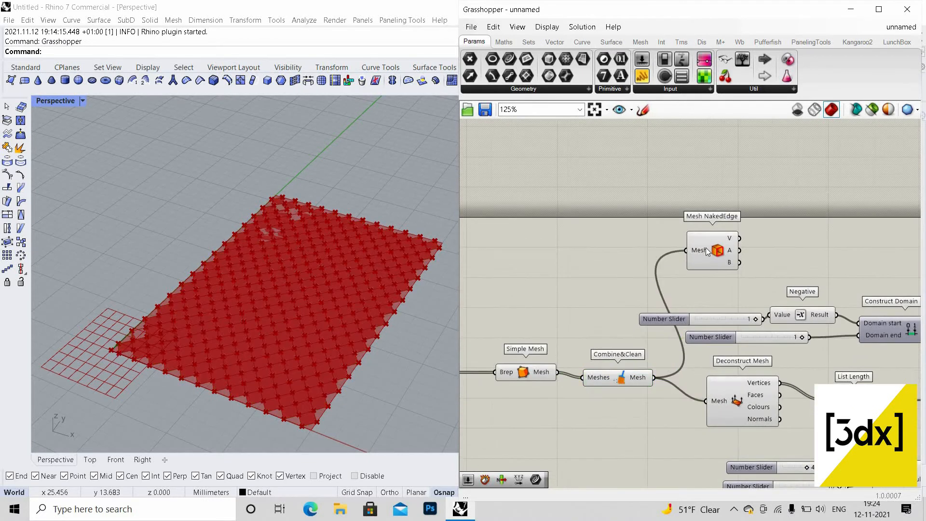
{"action": "left_click", "coordinate": [727, 266]}
{"action": "scroll", "coordinate": [603, 282], "scroll_direction": "down", "scroll_amount": 3}
{"action": "left_click", "coordinate": [673, 252]}
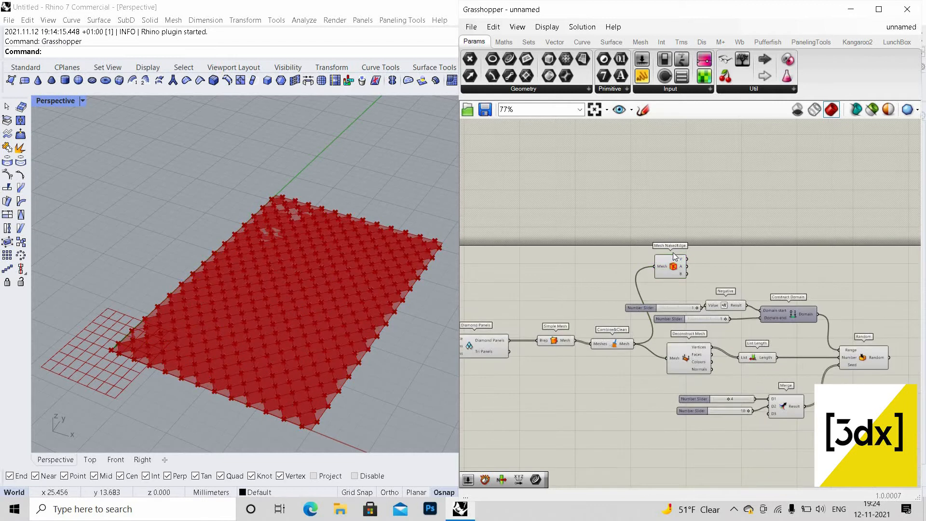
- Reposition the Mesh NakedEdge component so it sits almost directly above Deconstruct Mesh
{"action": "scroll", "coordinate": [685, 256], "scroll_direction": "up", "scroll_amount": 4}
{"action": "left_click", "coordinate": [685, 262]}
{"action": "scroll", "coordinate": [679, 262], "scroll_direction": "down", "scroll_amount": 3}
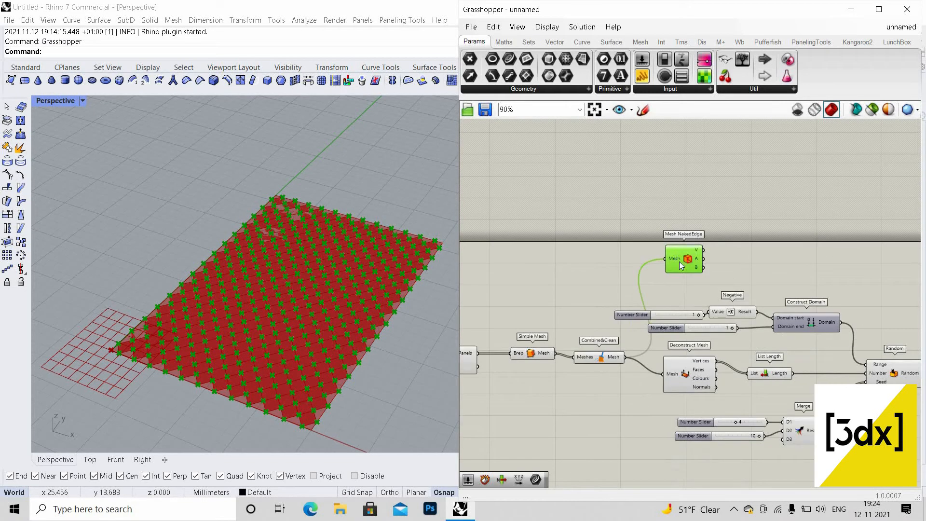
{"action": "left_click", "coordinate": [683, 273]}
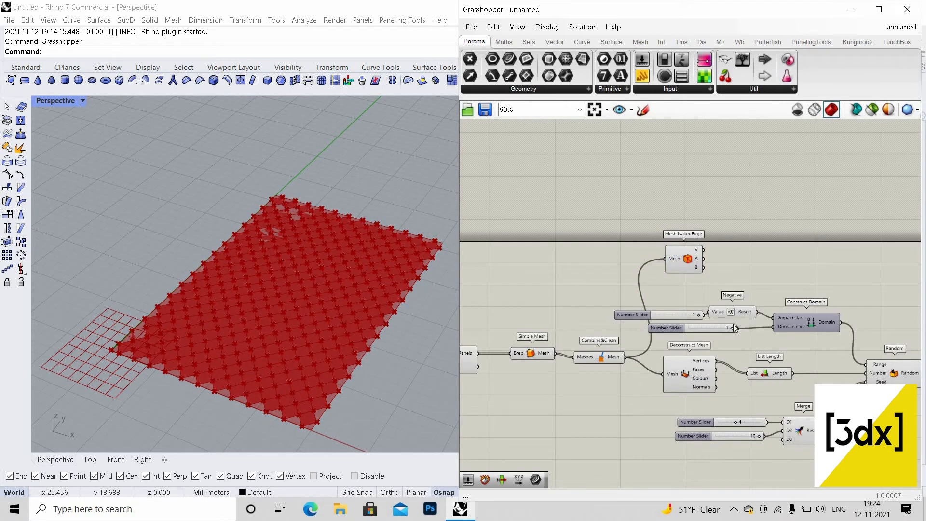
- Highlight the Combine&Clean mesh and examine how it feeds both Mesh NakedEdge and Deconstruct Mesh
{"action": "scroll", "coordinate": [613, 321], "scroll_direction": "down", "scroll_amount": 4}
{"action": "right_click_drag", "start_coordinate": [606, 343], "coordinate": [555, 354]}
{"action": "scroll", "coordinate": [556, 357], "scroll_direction": "up", "scroll_amount": 6}
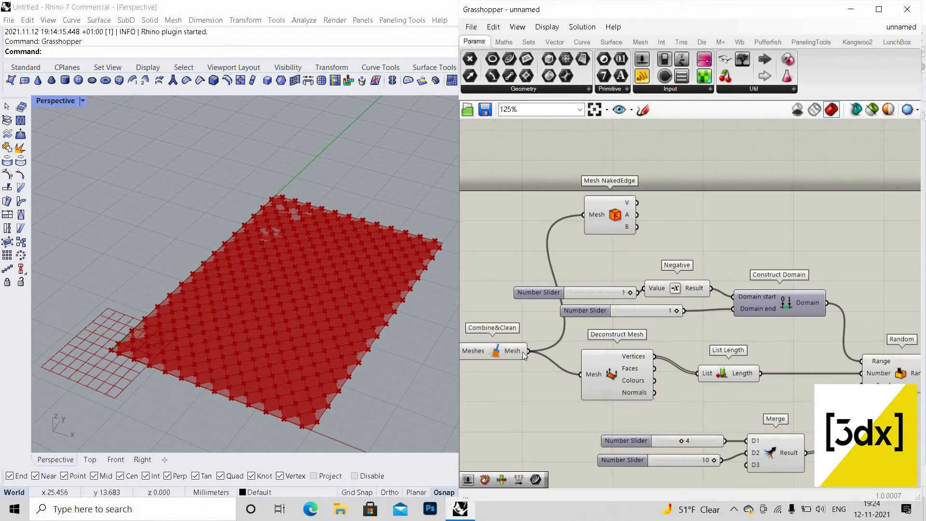
{"action": "left_click", "coordinate": [508, 350]}
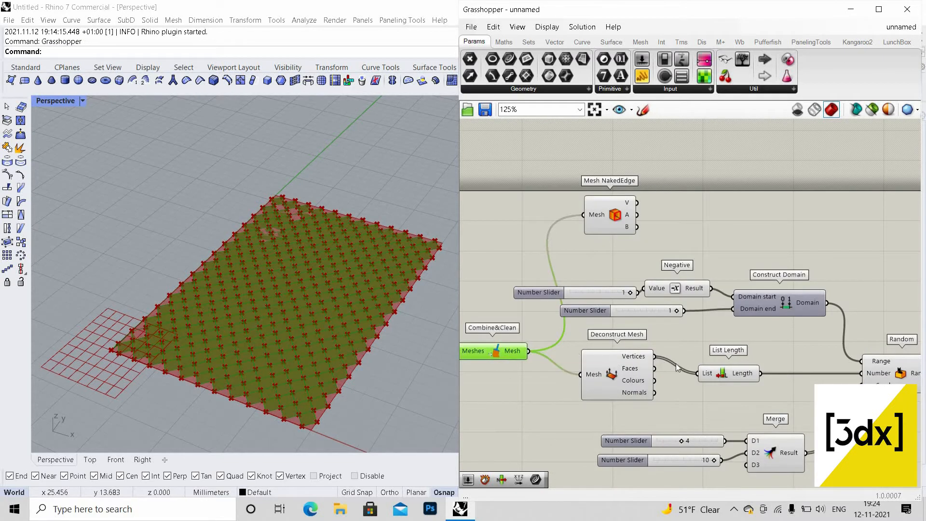
{"action": "scroll", "coordinate": [765, 357], "scroll_direction": "down", "scroll_amount": 3}
{"action": "scroll", "coordinate": [783, 353], "scroll_direction": "up", "scroll_amount": 2}
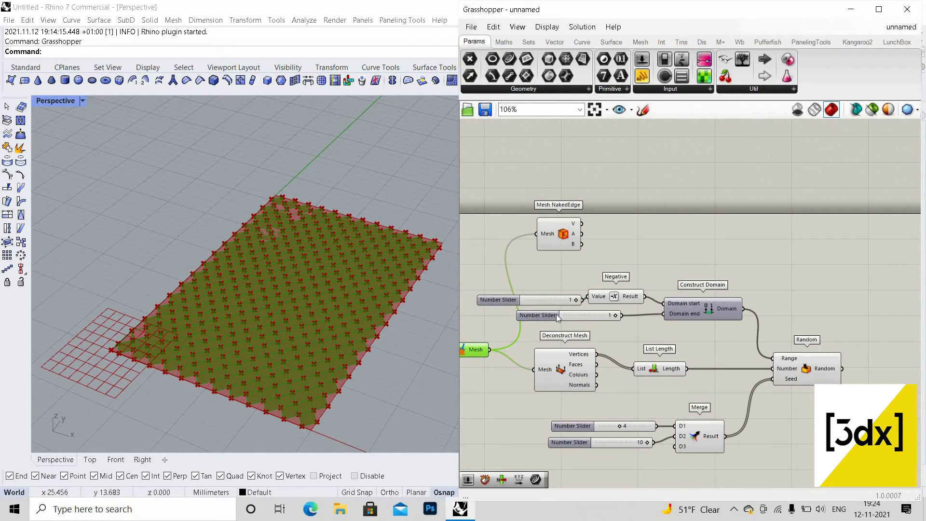
{"action": "scroll", "coordinate": [559, 347], "scroll_direction": "down", "scroll_amount": 3}
{"action": "scroll", "coordinate": [559, 293], "scroll_direction": "up", "scroll_amount": 4}
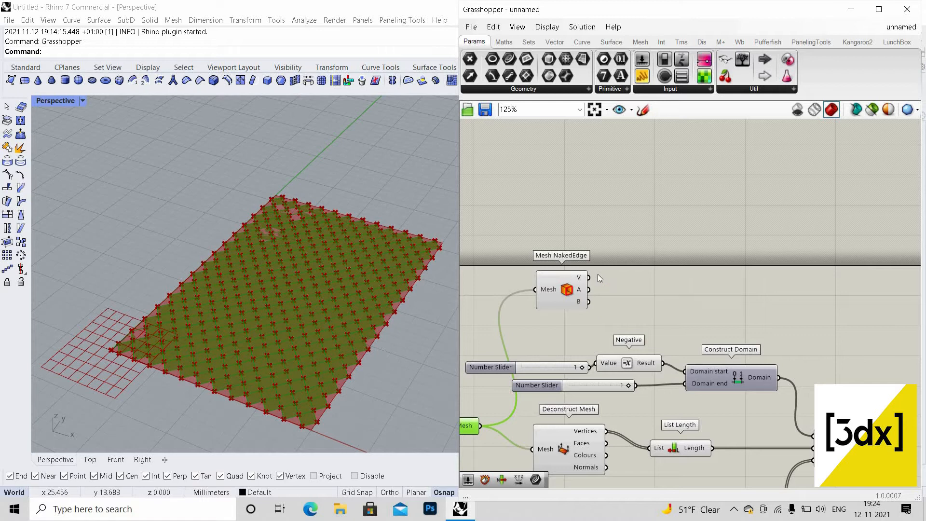
- Add a List Item component to the right of Mesh NakedEdge
{"action": "double_click", "coordinate": [634, 281]}
{"action": "type", "text": "lis"}
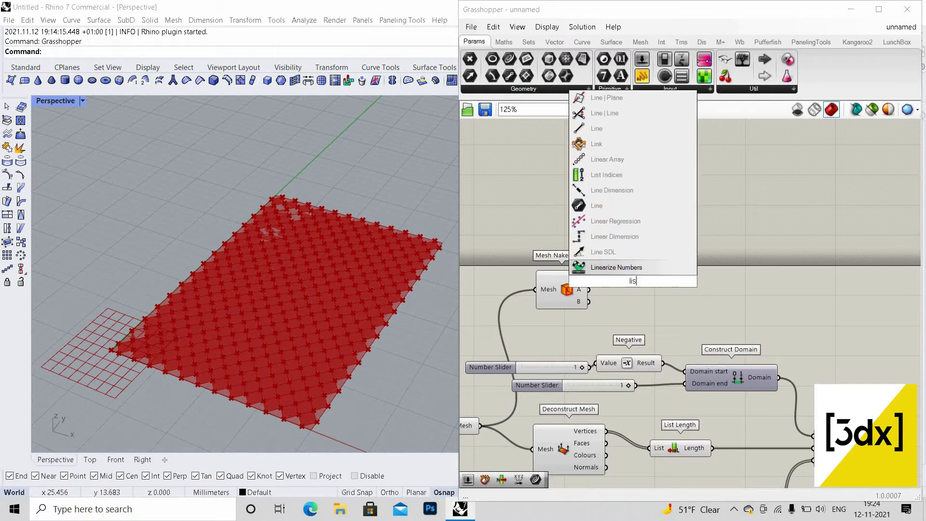
{"action": "type", "text": "t"}
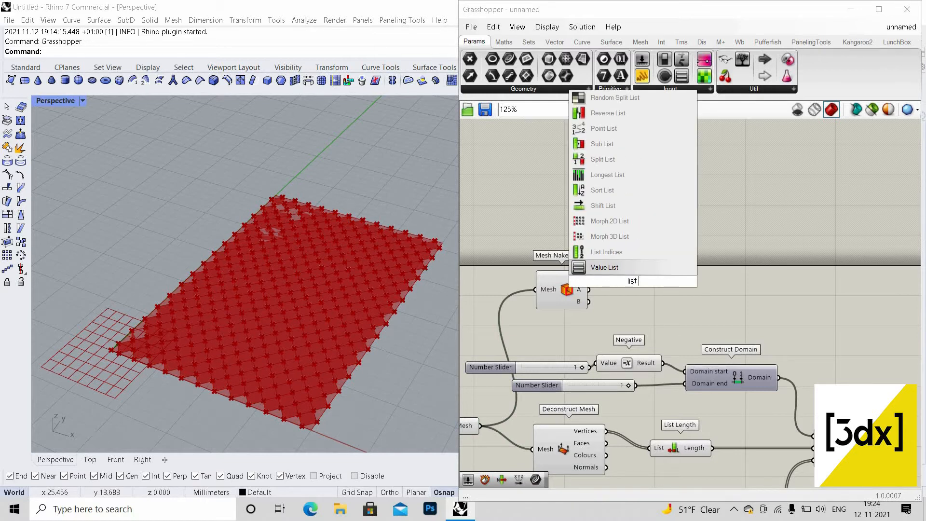
{"action": "type", "text": " ite"}
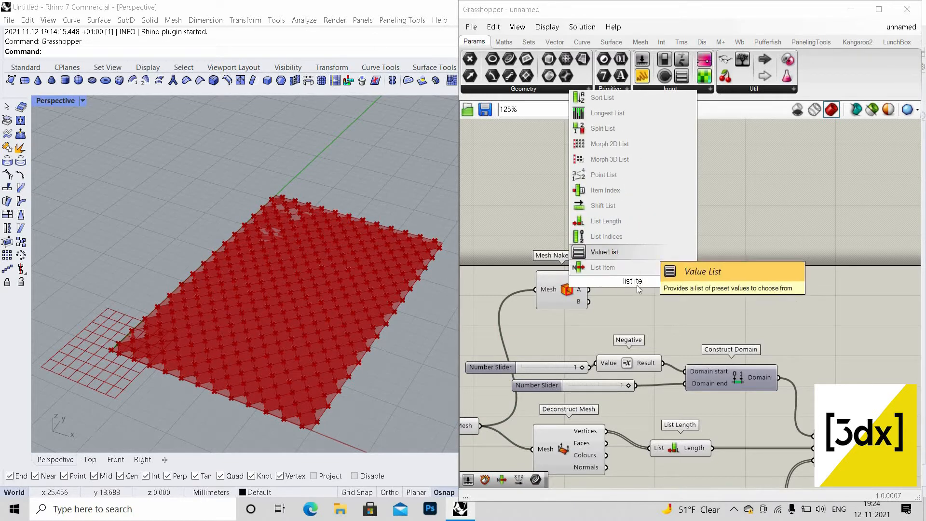
{"action": "left_click", "coordinate": [630, 273]}
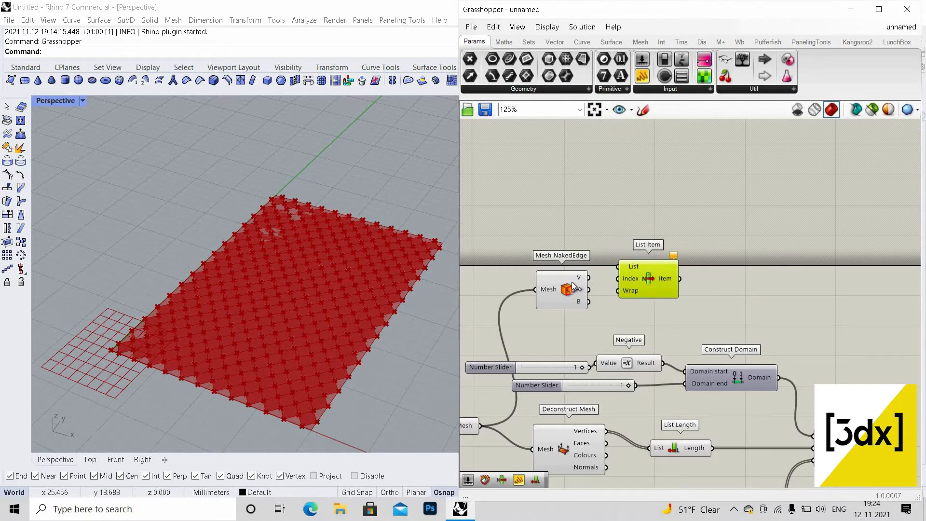
- Connect Mesh NakedEdge's V output to List Item's List input and its A output to the Index input
{"action": "scroll", "coordinate": [594, 284], "scroll_direction": "up", "scroll_amount": 2}
{"action": "left_click_drag", "start_coordinate": [567, 298], "coordinate": [627, 278]}
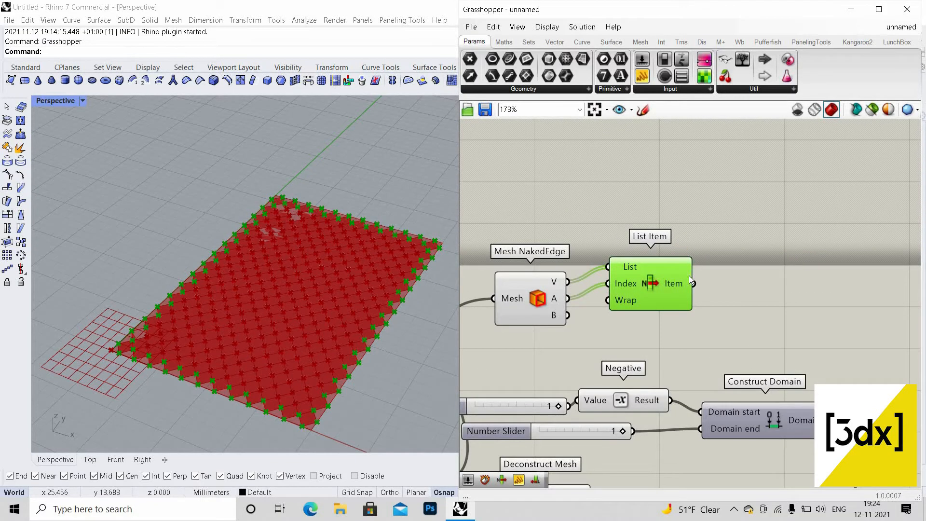
{"action": "left_click", "coordinate": [760, 291]}
{"action": "scroll", "coordinate": [751, 292], "scroll_direction": "down", "scroll_amount": 5}
- Move the Mesh NakedEdge component up slightly to straighten its two wires to List Item
{"action": "scroll", "coordinate": [700, 289], "scroll_direction": "up", "scroll_amount": 3}
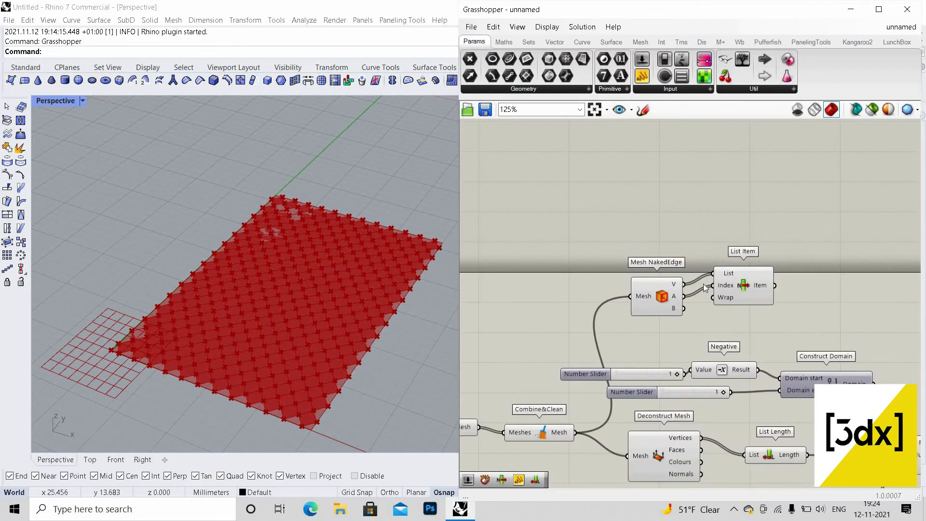
{"action": "left_click", "coordinate": [660, 276]}
{"action": "left_click", "coordinate": [645, 245]}
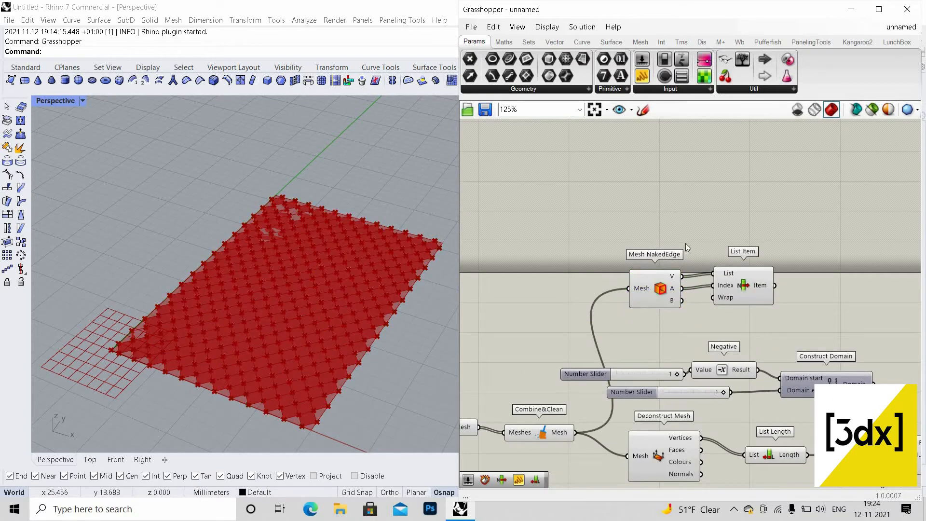
- Examine the corners and outer edges of the diamond mesh in the Perspective viewport
{"action": "scroll", "coordinate": [645, 245], "scroll_direction": "down", "scroll_amount": 2}
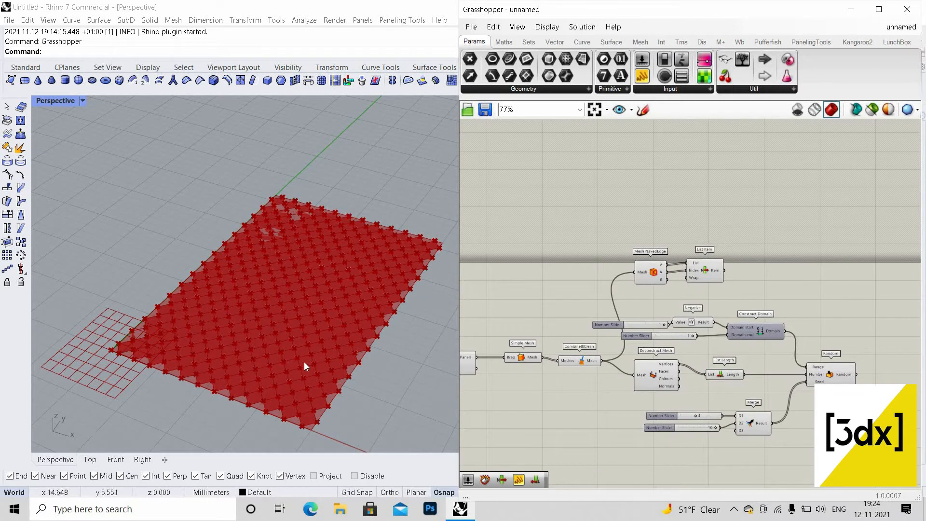
{"action": "right_click_drag", "start_coordinate": [341, 240], "coordinate": [352, 238], "text": "shift"}
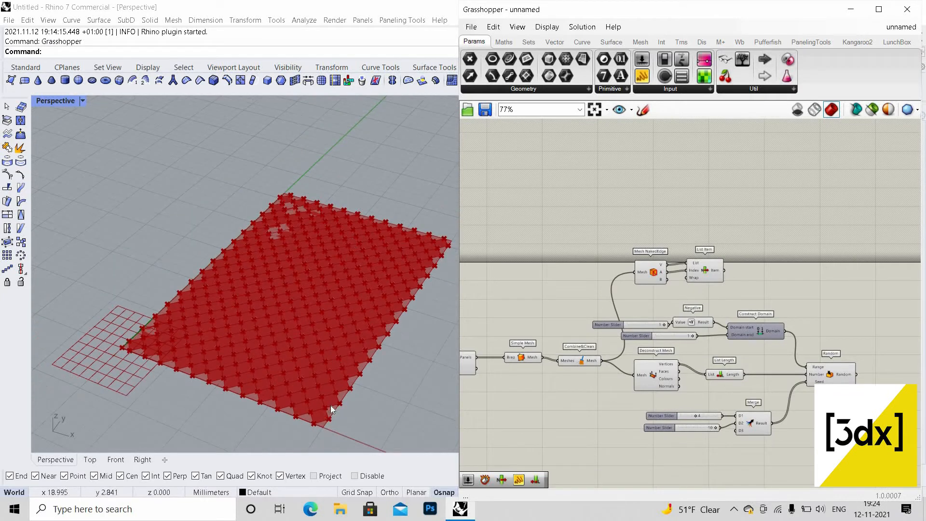
{"action": "scroll", "coordinate": [338, 411], "scroll_direction": "up", "scroll_amount": 3}
{"action": "scroll", "coordinate": [299, 418], "scroll_direction": "down", "scroll_amount": 3}
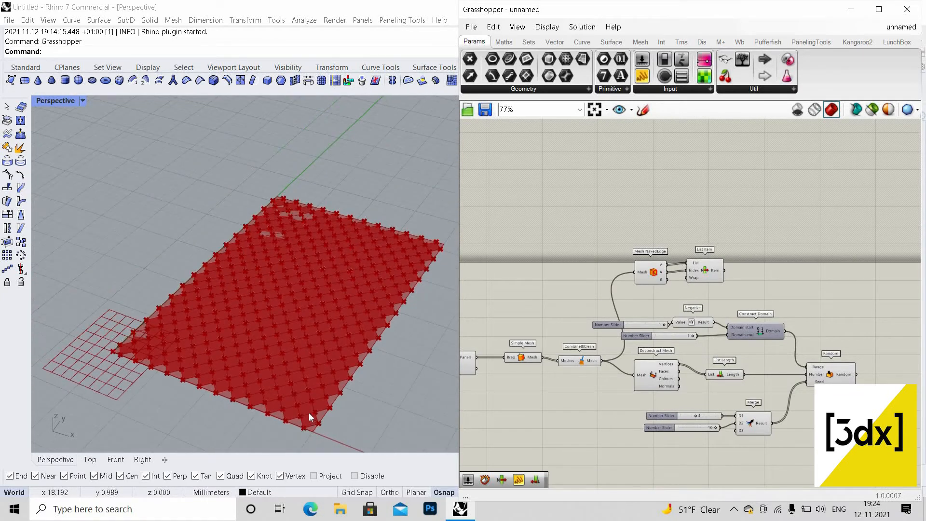
{"action": "scroll", "coordinate": [309, 413], "scroll_direction": "up", "scroll_amount": 2}
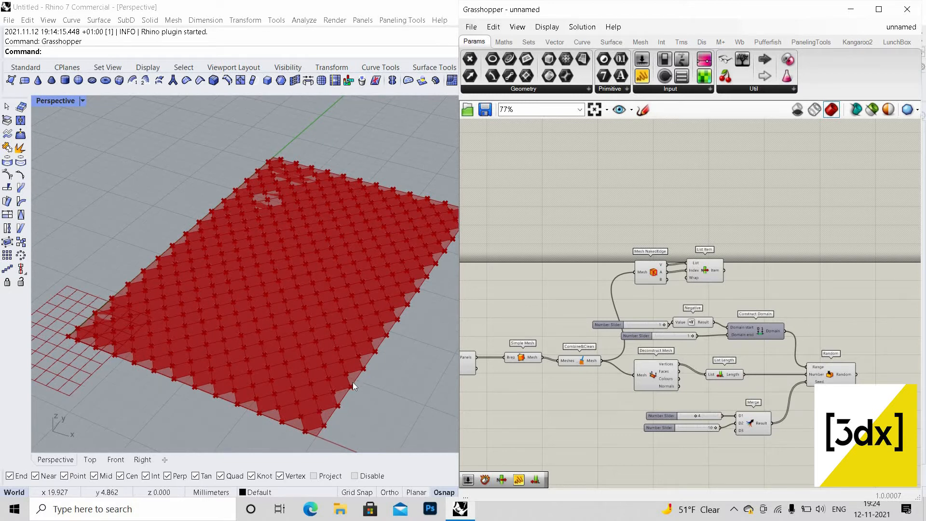
{"action": "scroll", "coordinate": [357, 367], "scroll_direction": "up", "scroll_amount": 2}
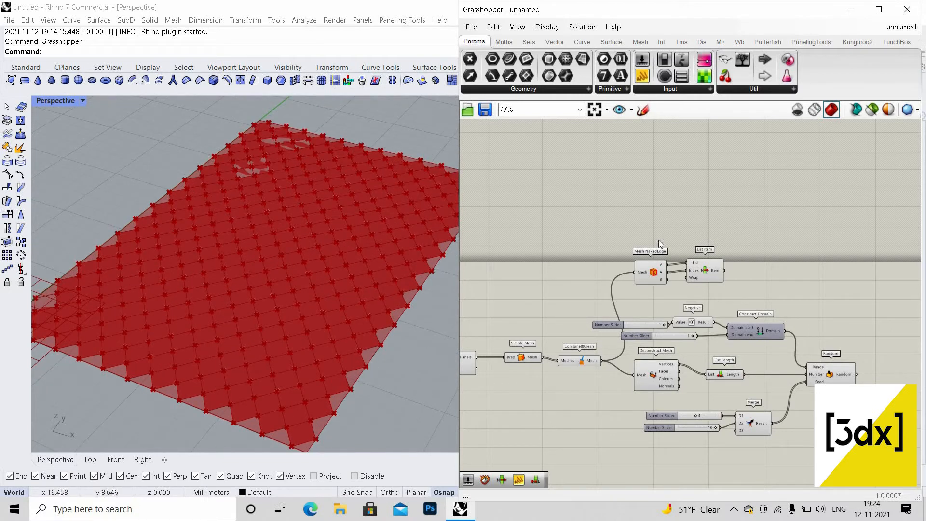
{"action": "scroll", "coordinate": [636, 299], "scroll_direction": "up", "scroll_amount": 3}
{"action": "scroll", "coordinate": [665, 287], "scroll_direction": "up", "scroll_amount": 1}
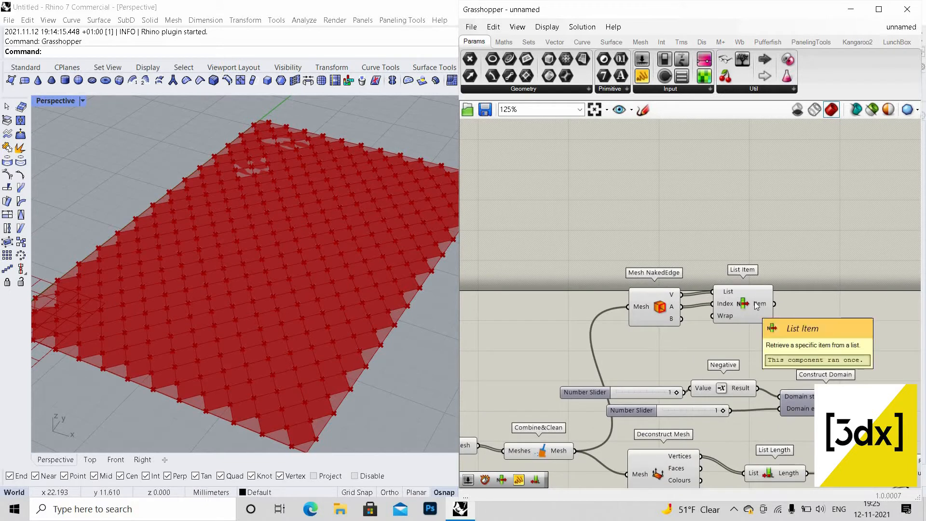
- Select the List Item component and examine its highlighted points along the border of the mesh
{"action": "left_click_drag", "start_coordinate": [751, 306], "coordinate": [758, 304]}
{"action": "scroll", "coordinate": [213, 386], "scroll_direction": "down", "scroll_amount": 3}
{"action": "scroll", "coordinate": [103, 347], "scroll_direction": "up", "scroll_amount": 2}
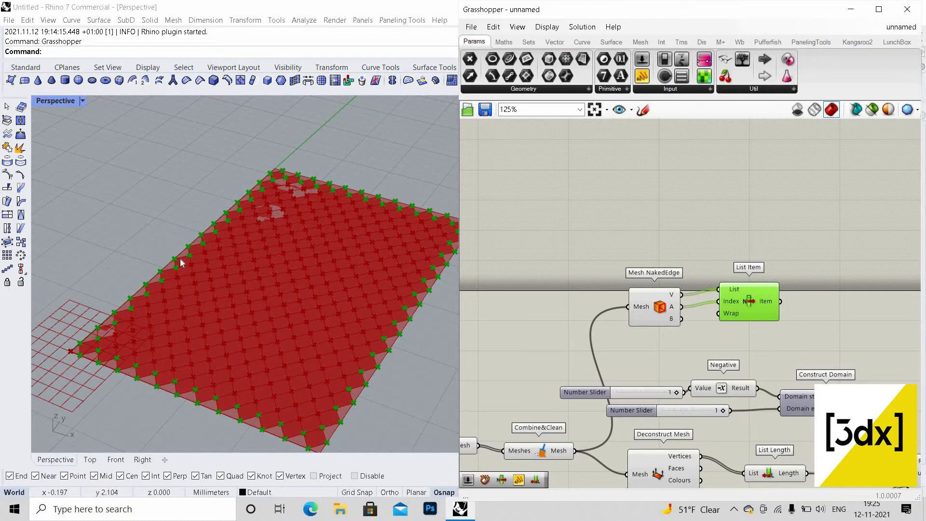
{"action": "scroll", "coordinate": [395, 263], "scroll_direction": "down", "scroll_amount": 2}
{"action": "scroll", "coordinate": [407, 261], "scroll_direction": "up", "scroll_amount": 3}
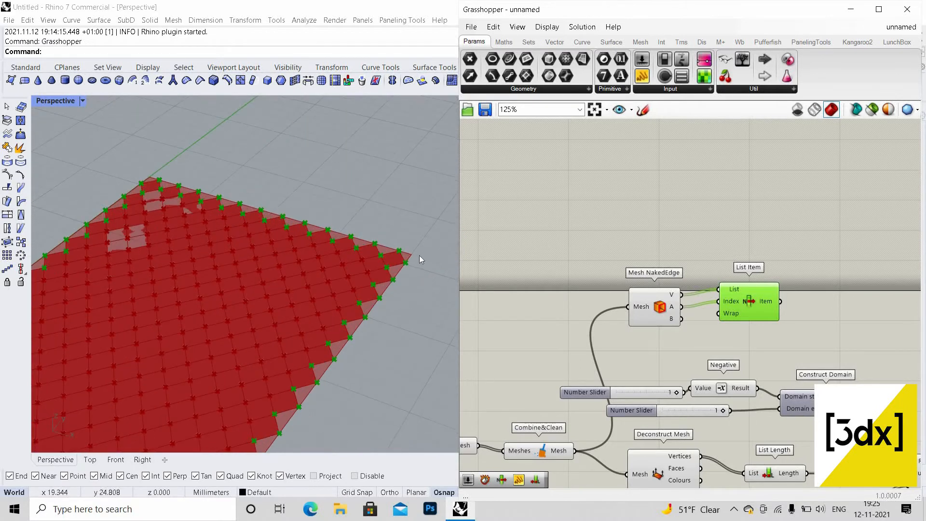
{"action": "scroll", "coordinate": [321, 234], "scroll_direction": "down", "scroll_amount": 3}
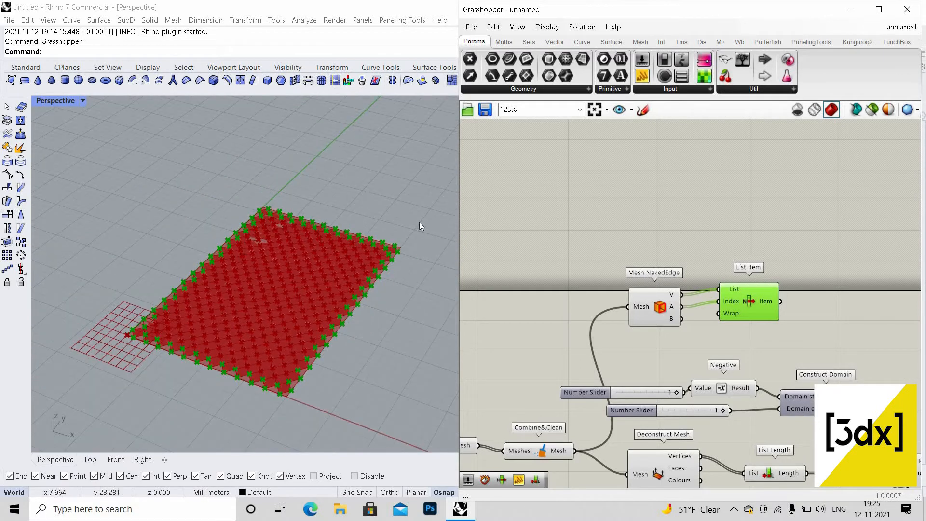
{"action": "scroll", "coordinate": [309, 234], "scroll_direction": "up", "scroll_amount": 3}
{"action": "scroll", "coordinate": [627, 283], "scroll_direction": "down", "scroll_amount": 5}
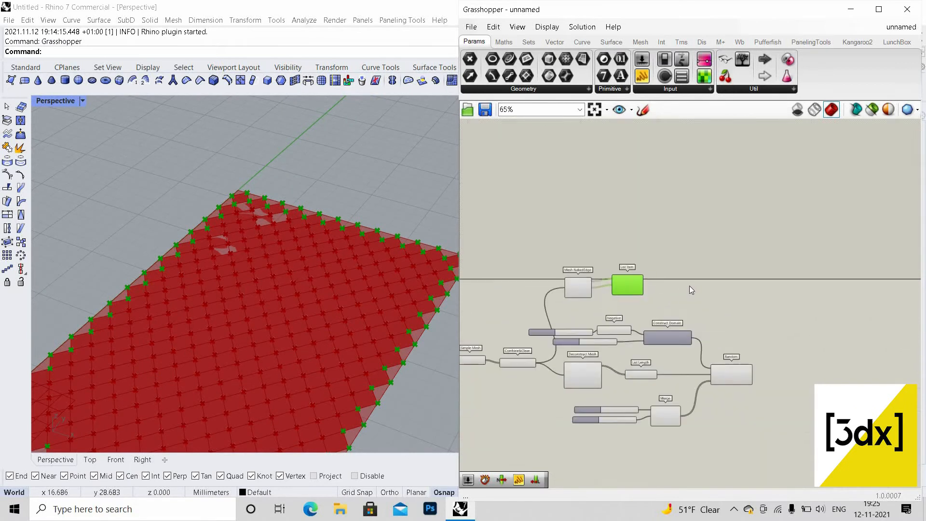
- Add an Explode Tree component beside Random and connect Random's output to its Data input
{"action": "scroll", "coordinate": [690, 285], "scroll_direction": "up", "scroll_amount": 5}
{"action": "left_click", "coordinate": [751, 314]}
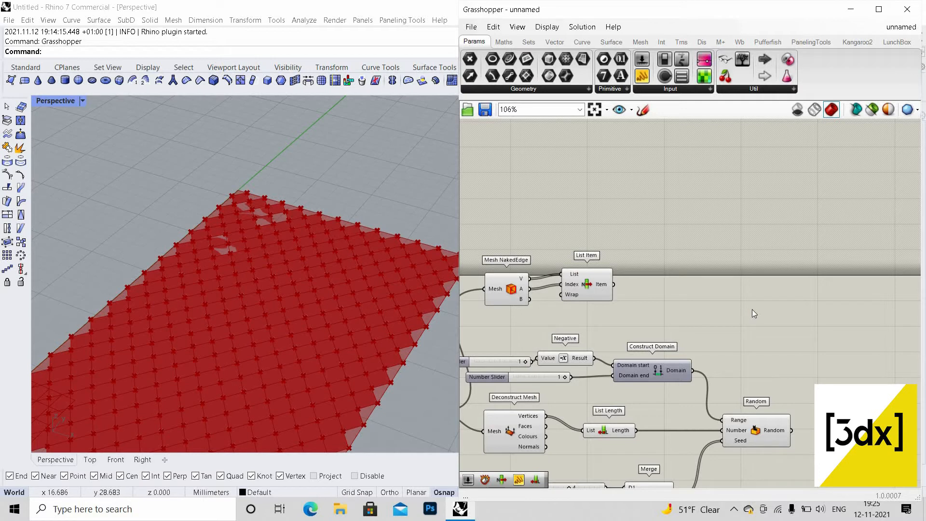
{"action": "scroll", "coordinate": [556, 224], "scroll_direction": "down", "scroll_amount": 5}
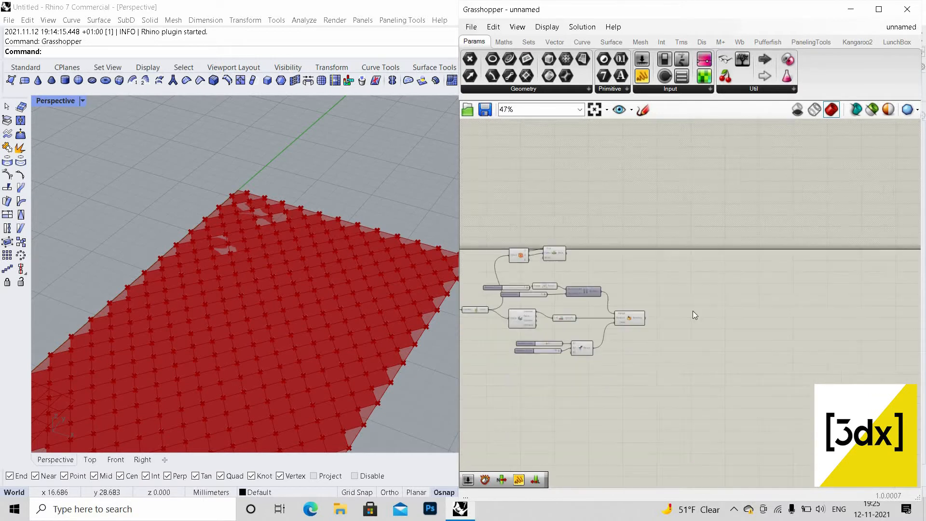
{"action": "scroll", "coordinate": [555, 224], "scroll_direction": "up", "scroll_amount": 3}
{"action": "scroll", "coordinate": [728, 377], "scroll_direction": "up", "scroll_amount": 3}
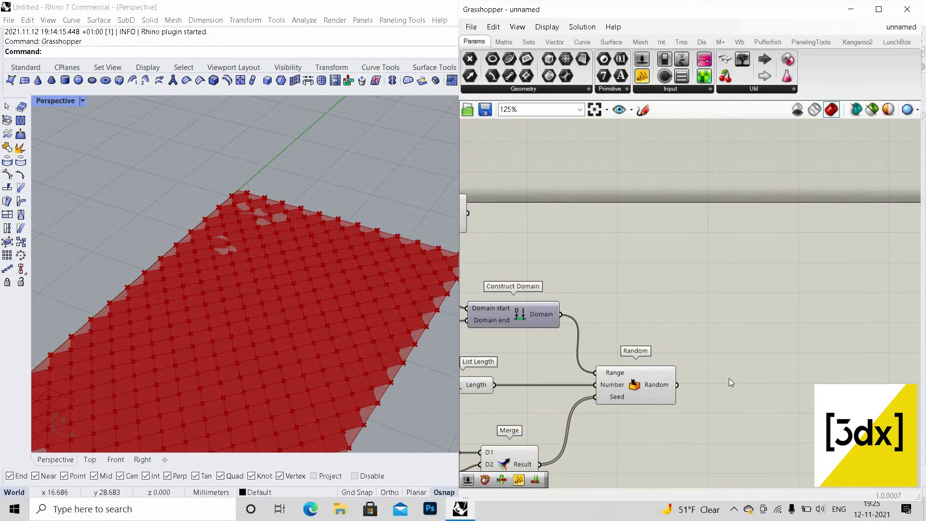
{"action": "double_click", "coordinate": [729, 379]}
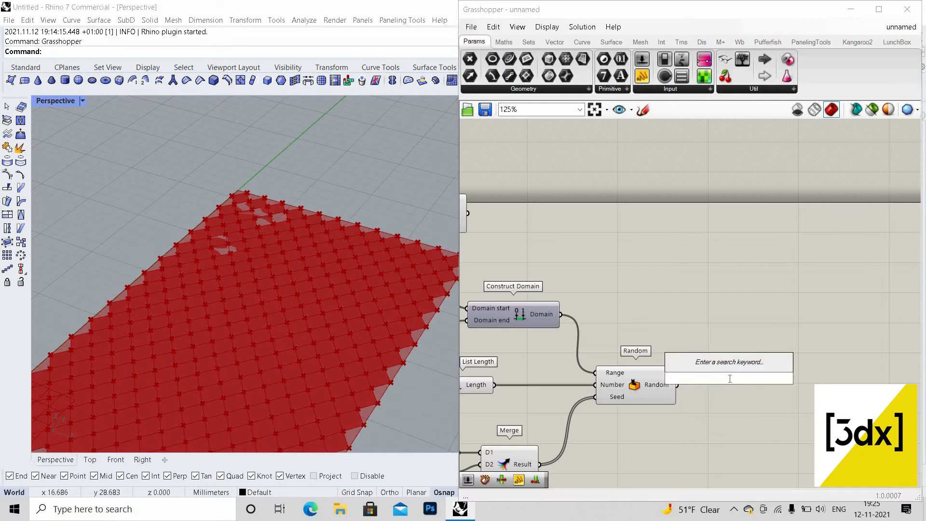
{"action": "type", "text": "expl"}
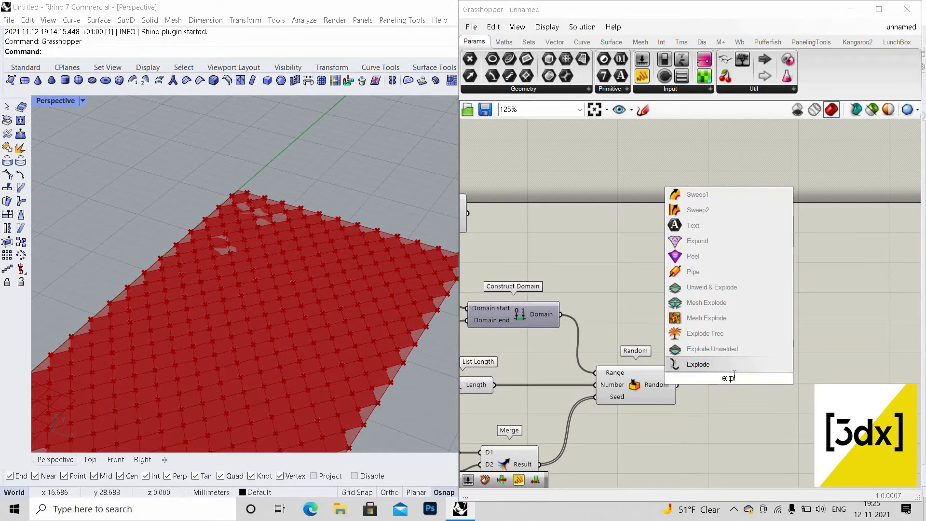
{"action": "left_click", "coordinate": [709, 334]}
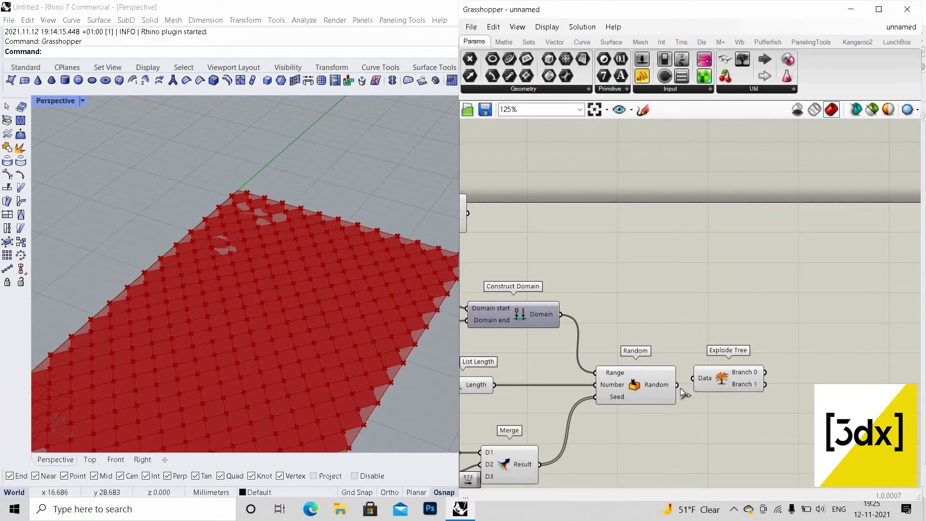
{"action": "left_click_drag", "start_coordinate": [694, 378], "coordinate": [677, 385]}
- Add a Vector XYZ component and connect Explode Tree's first and second branches to its X and Y component inputs
{"action": "right_click_drag", "start_coordinate": [862, 346], "coordinate": [742, 354]}
{"action": "scroll", "coordinate": [742, 354], "scroll_direction": "down", "scroll_amount": 1}
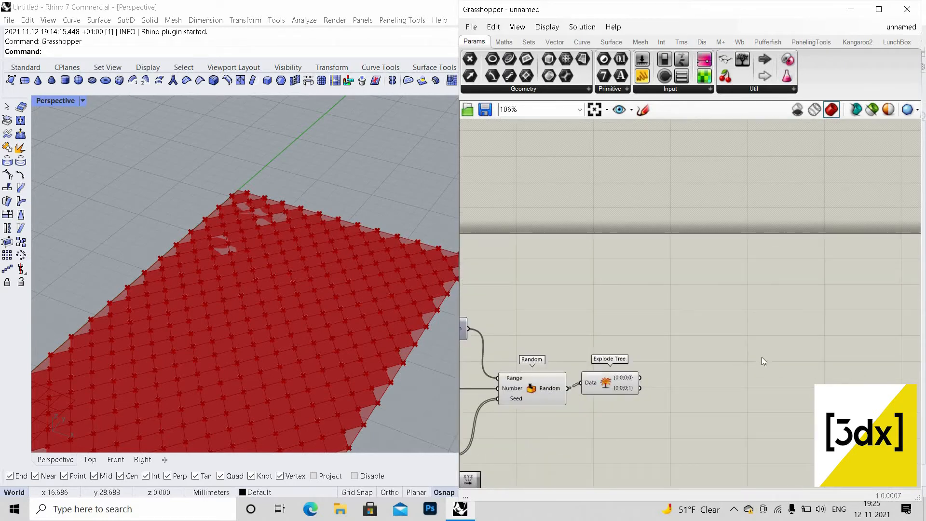
{"action": "double_click", "coordinate": [702, 390]}
{"action": "type", "text": "ve"}
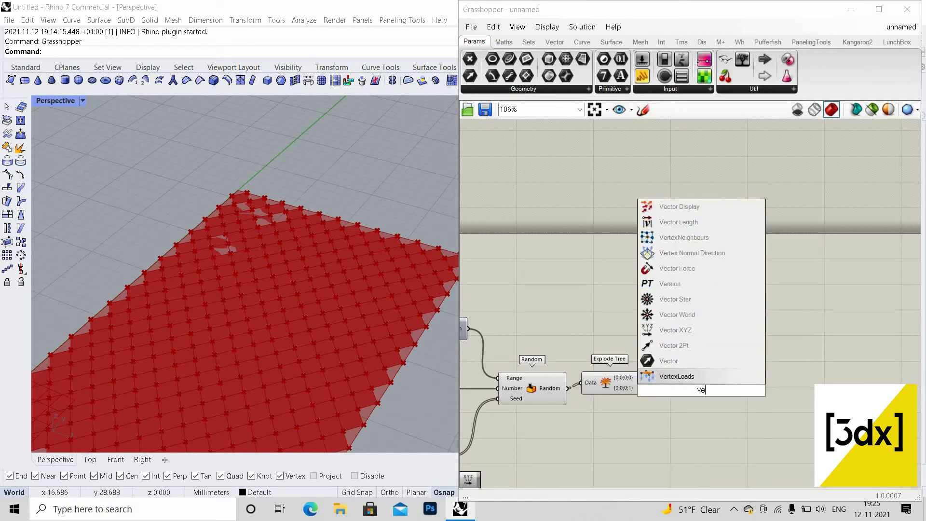
{"action": "type", "text": "cto"}
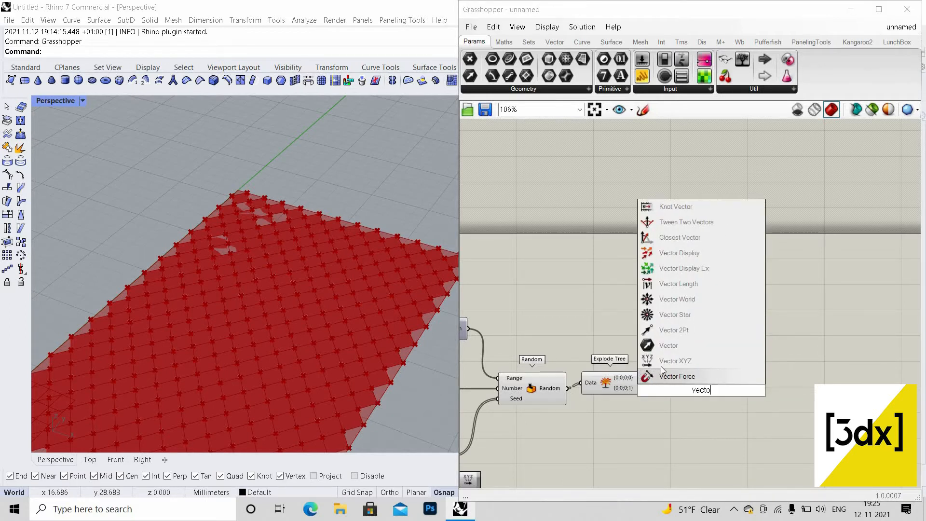
{"action": "key", "text": "Return"}
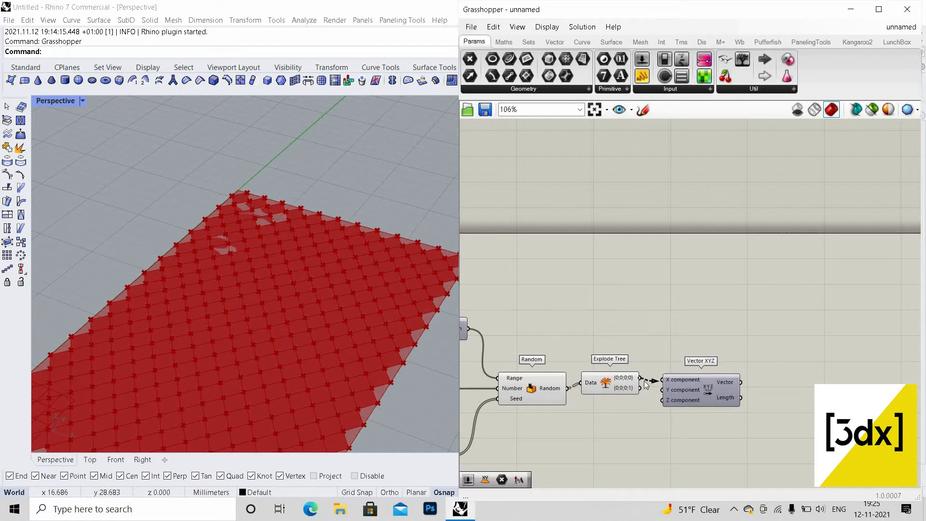
{"action": "left_click_drag", "start_coordinate": [640, 377], "coordinate": [662, 390]}
- Add an Amplitude component and connect Vector XYZ's Vector output to its Vector input
{"action": "scroll", "coordinate": [606, 367], "scroll_direction": "down", "scroll_amount": 3}
{"action": "left_click", "coordinate": [690, 382]}
{"action": "scroll", "coordinate": [690, 382], "scroll_direction": "down", "scroll_amount": 1}
{"action": "scroll", "coordinate": [713, 374], "scroll_direction": "up", "scroll_amount": 3}
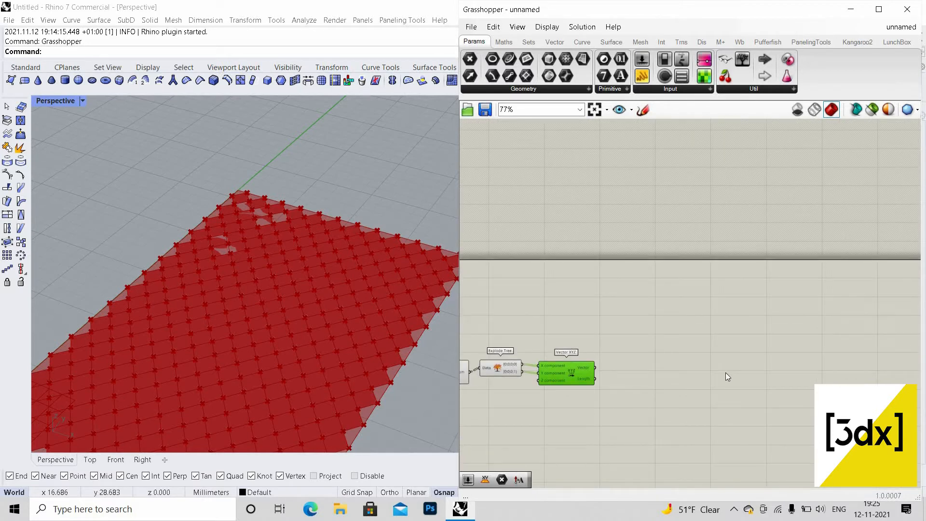
{"action": "left_click", "coordinate": [671, 396]}
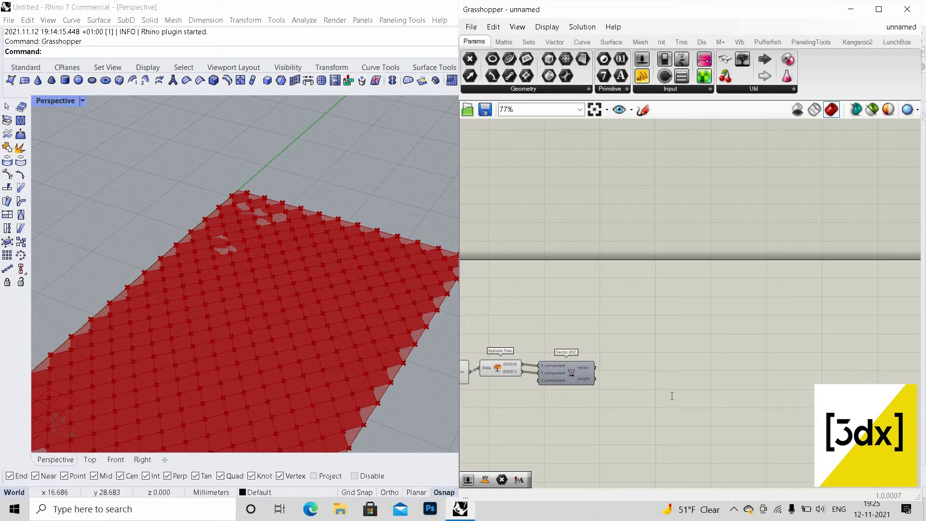
{"action": "double_click", "coordinate": [671, 395]}
{"action": "type", "text": "amplit"}
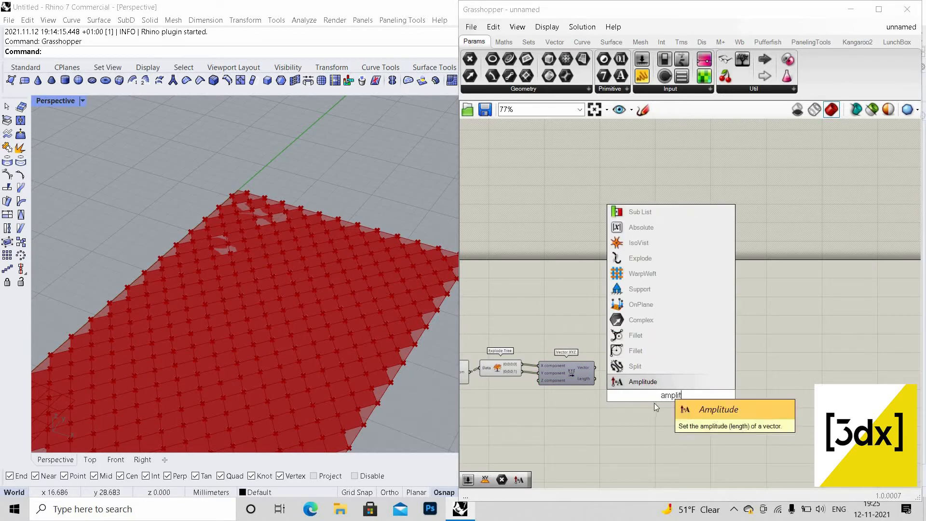
{"action": "left_click", "coordinate": [661, 381]}
{"action": "scroll", "coordinate": [659, 398], "scroll_direction": "up", "scroll_amount": 3}
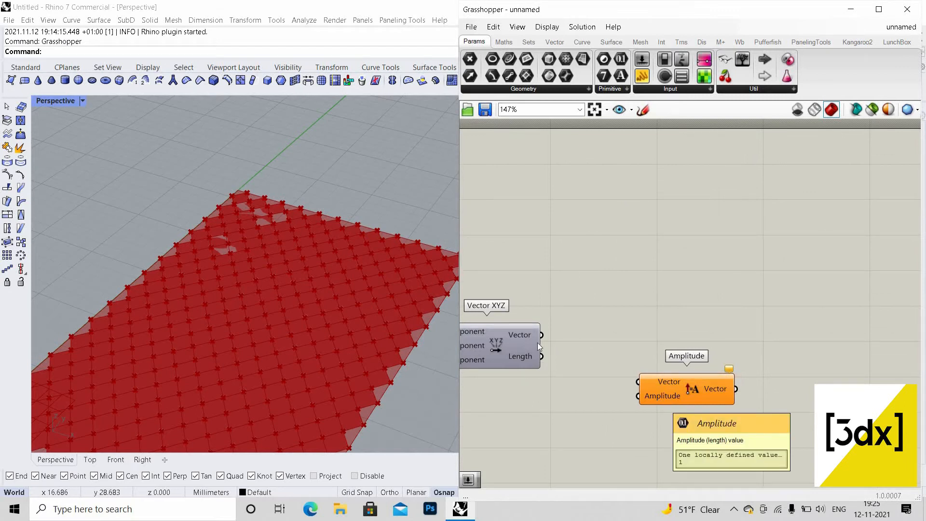
{"action": "left_click_drag", "start_coordinate": [607, 369], "coordinate": [637, 381]}
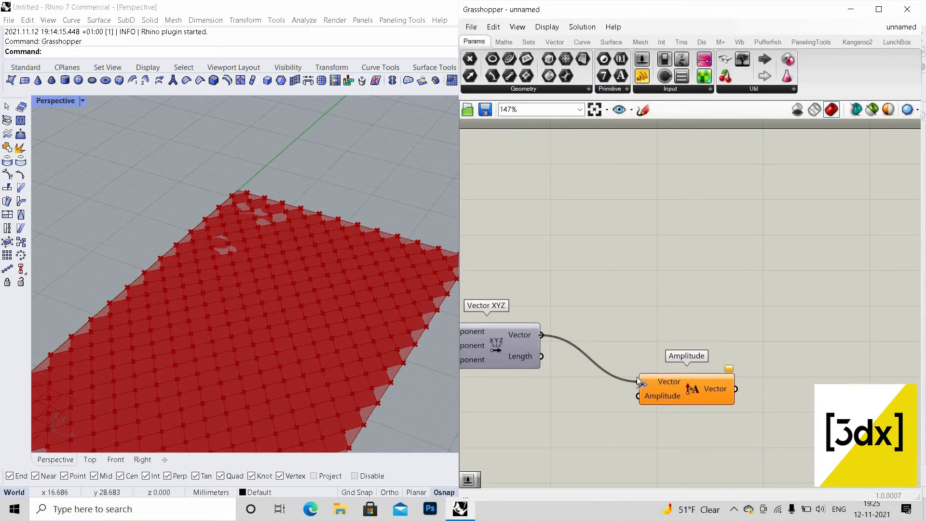
{"action": "double_click", "coordinate": [541, 414]}
{"action": "type", "text": "0.50"}
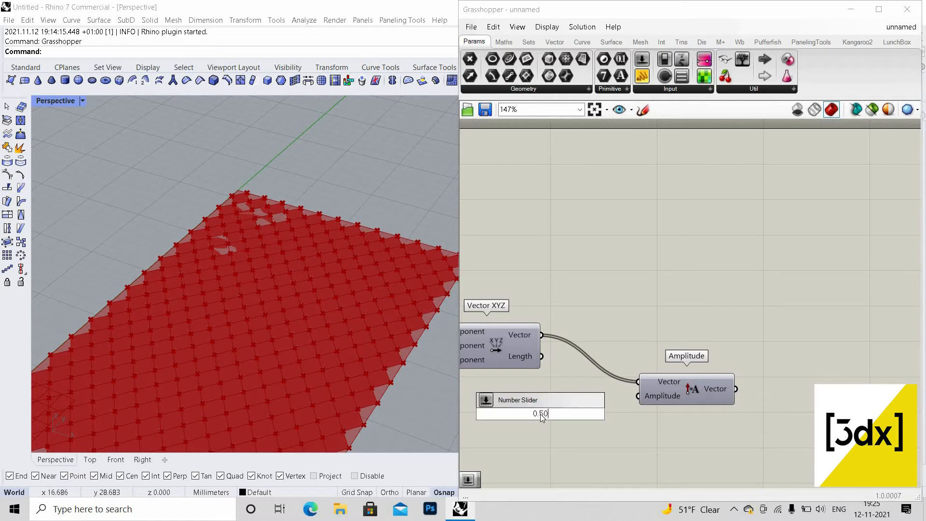
{"action": "key", "text": "Return"}
{"action": "left_click", "coordinate": [535, 415]}
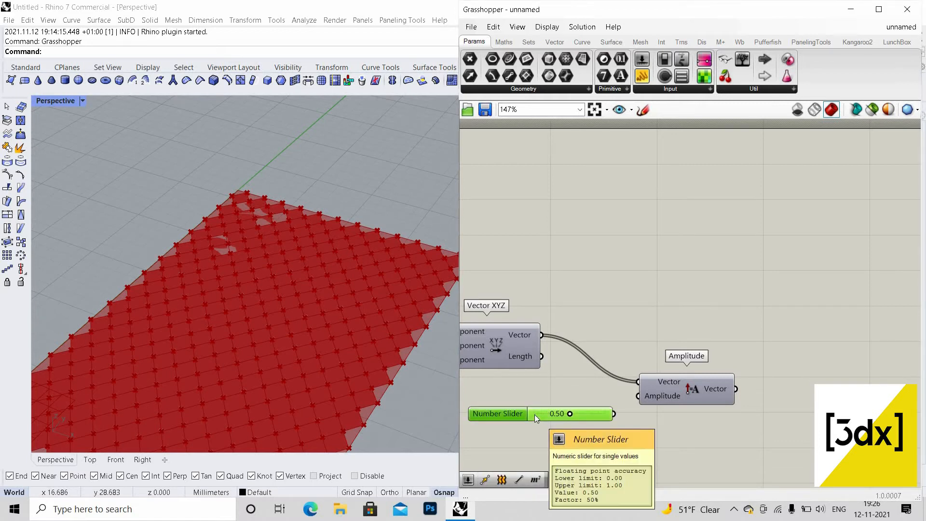
{"action": "key", "text": "Delete"}
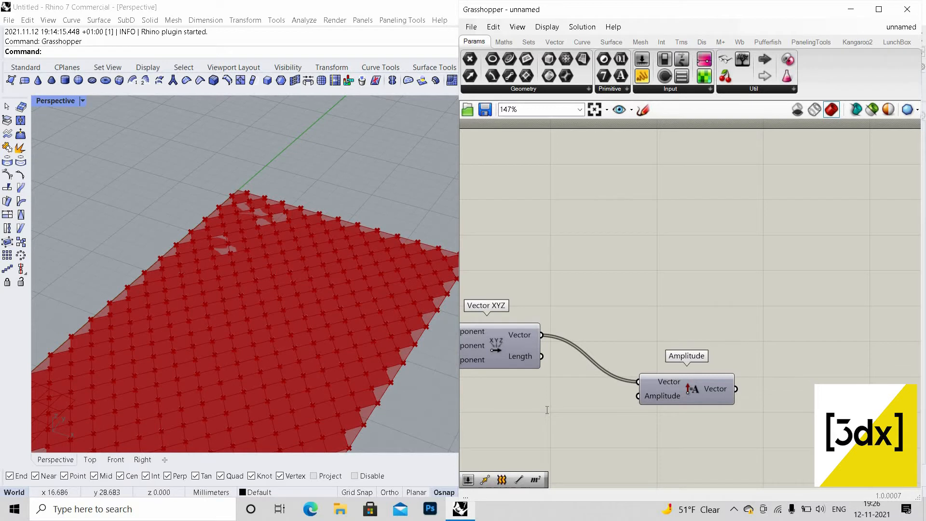
- Add a number slider with the value 0.500 and connect it to Amplitude's Amplitude input
{"action": "double_click", "coordinate": [547, 410]}
{"action": "type", "text": "0.500"}
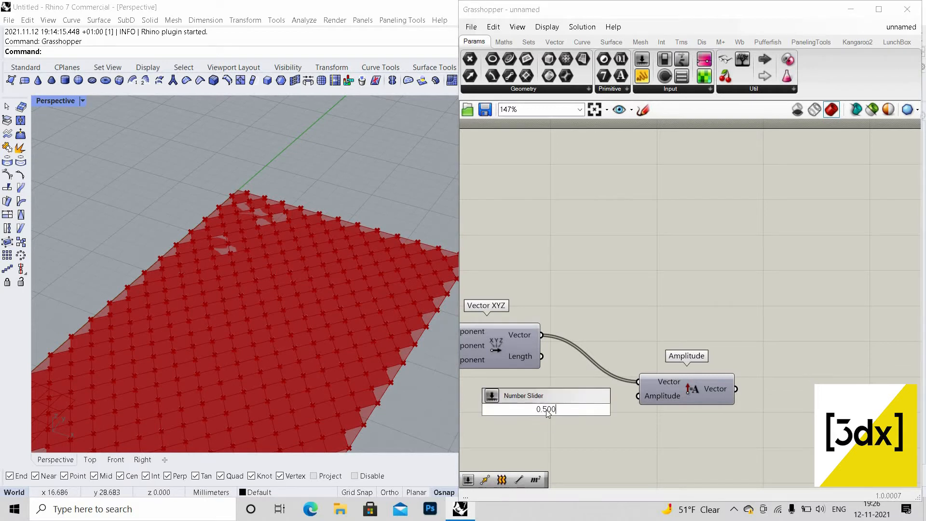
{"action": "key", "text": "Return"}
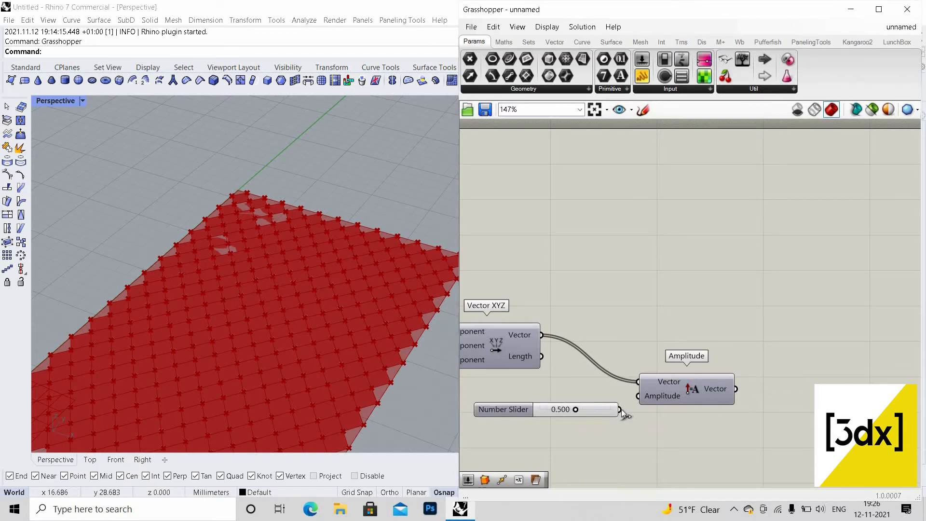
{"action": "left_click_drag", "start_coordinate": [620, 409], "coordinate": [638, 396]}
- Add a Move component and connect Amplitude's Vector output to its Motion input
{"action": "scroll", "coordinate": [717, 413], "scroll_direction": "down", "scroll_amount": 4}
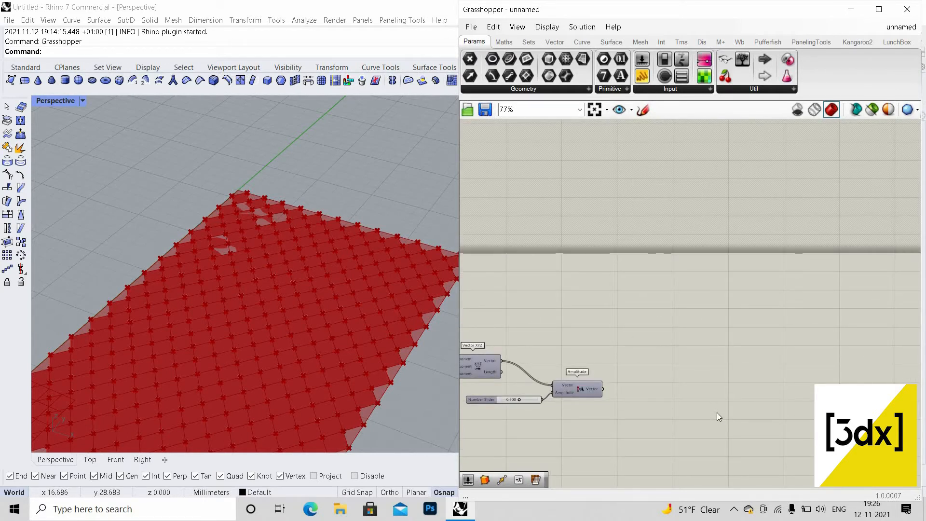
{"action": "double_click", "coordinate": [658, 384]}
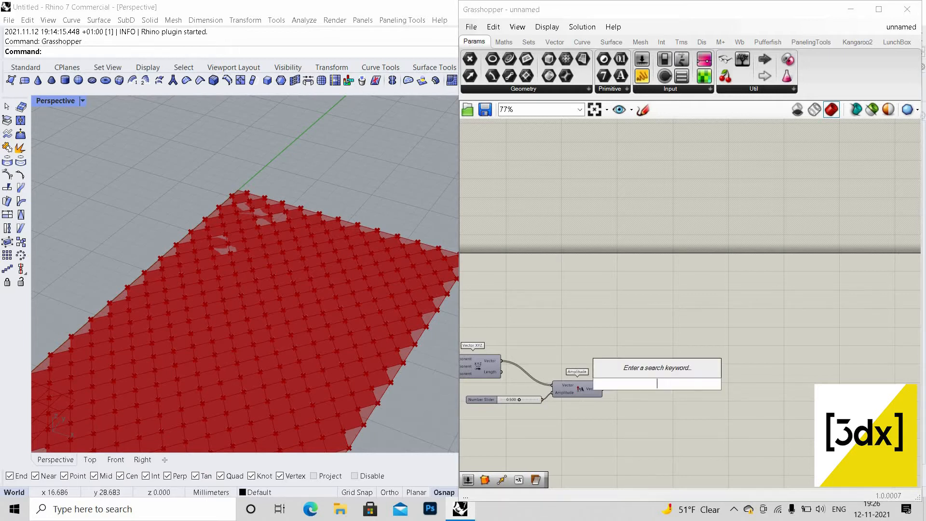
{"action": "type", "text": "move"}
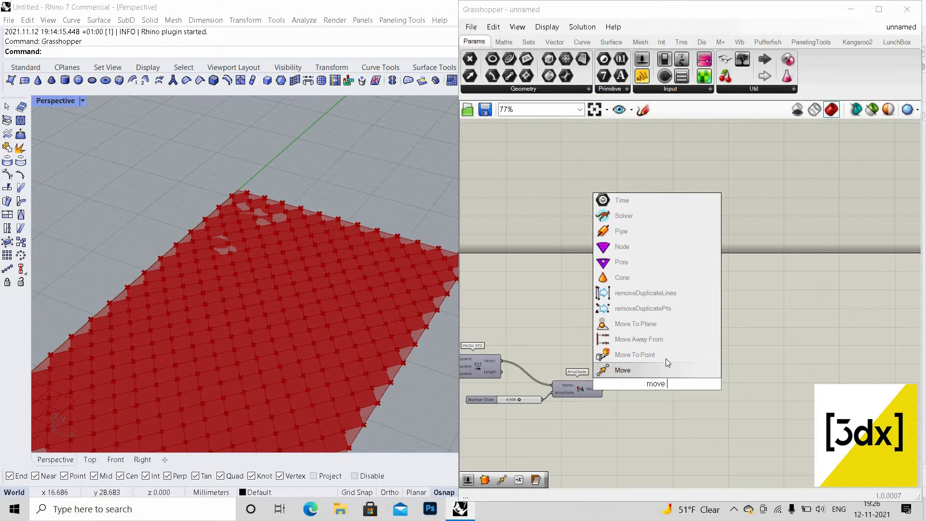
{"action": "left_click", "coordinate": [657, 371]}
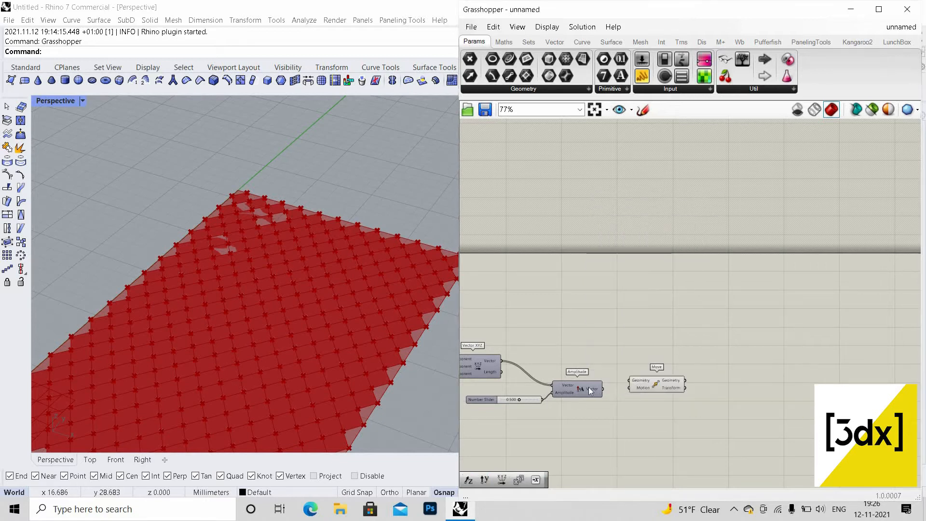
{"action": "scroll", "coordinate": [610, 392], "scroll_direction": "up", "scroll_amount": 3}
{"action": "left_click_drag", "start_coordinate": [624, 390], "coordinate": [579, 392]}
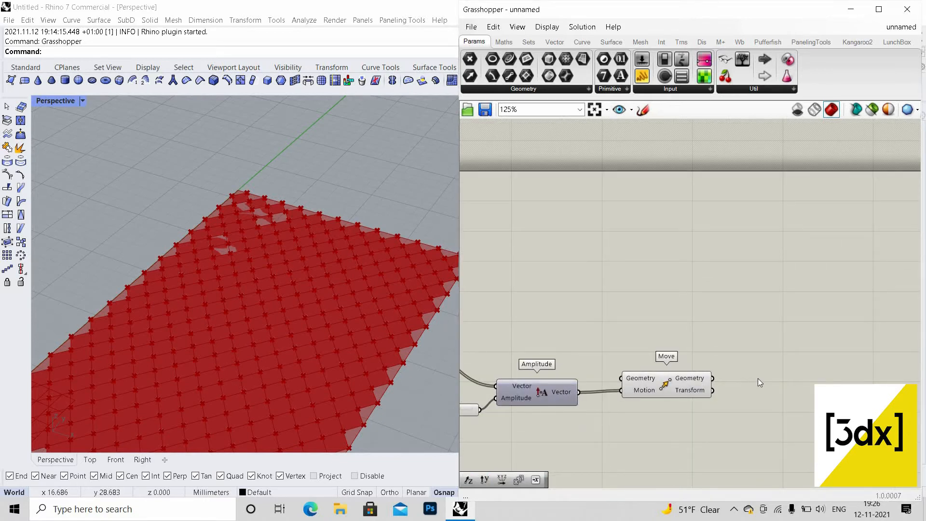
- Connect Deconstruct Mesh's Vertices output to the Geometry input of the Move component
{"action": "scroll", "coordinate": [651, 371], "scroll_direction": "down", "scroll_amount": 7}
{"action": "scroll", "coordinate": [596, 373], "scroll_direction": "up", "scroll_amount": 6}
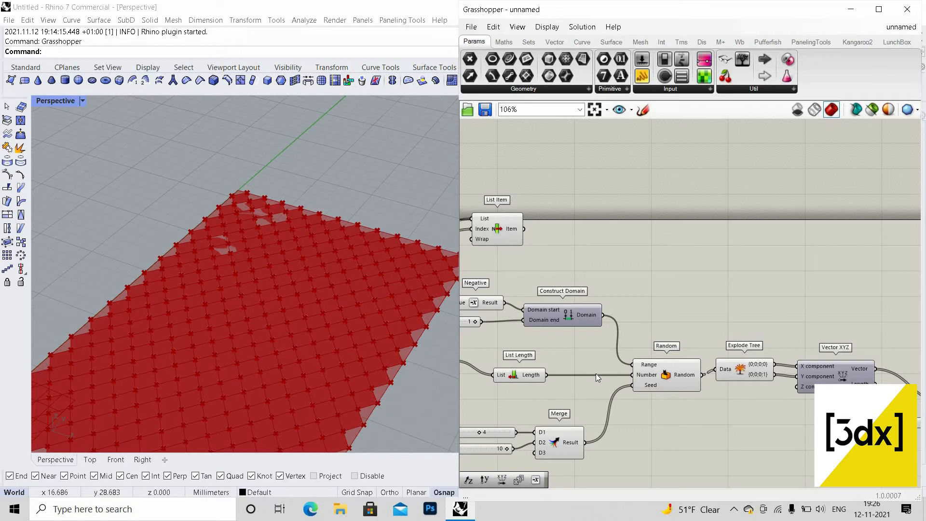
{"action": "scroll", "coordinate": [638, 375], "scroll_direction": "down", "scroll_amount": 5}
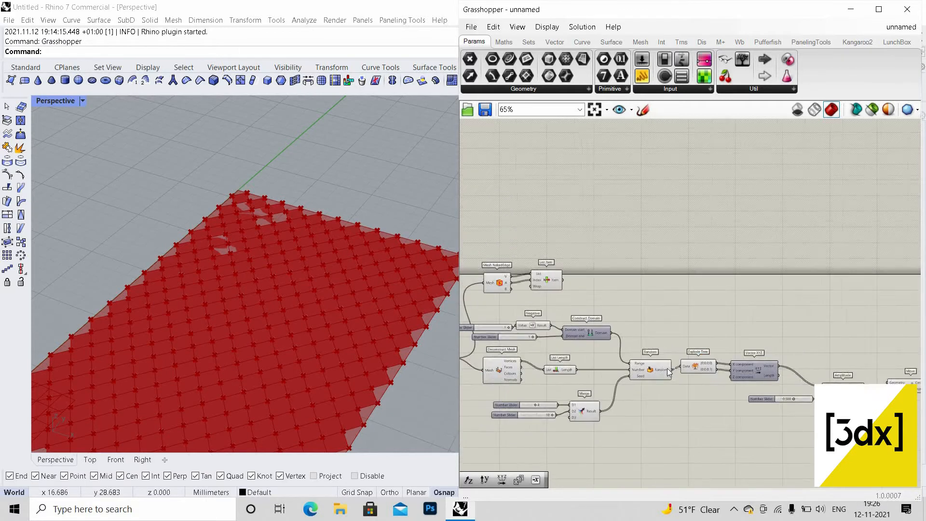
{"action": "scroll", "coordinate": [639, 374], "scroll_direction": "up", "scroll_amount": 5}
{"action": "left_click", "coordinate": [634, 373]}
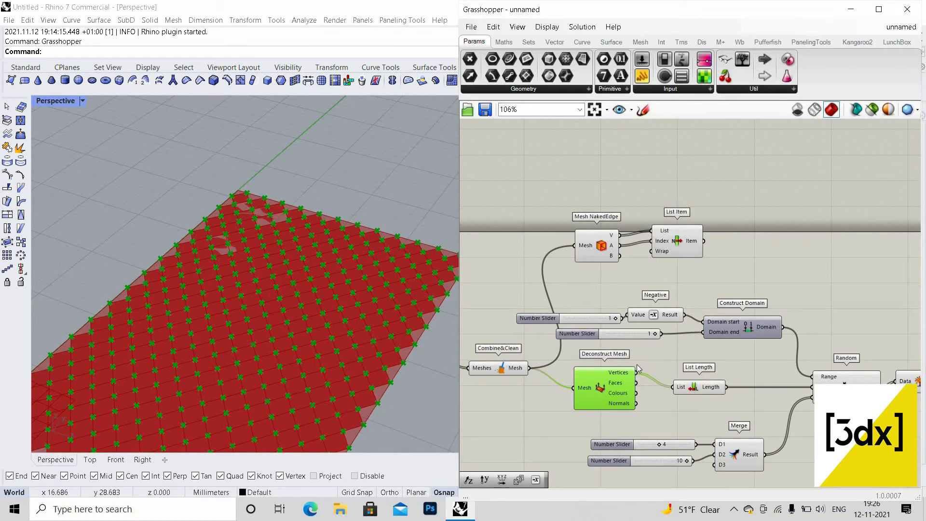
{"action": "left_click", "coordinate": [527, 385]}
{"action": "scroll", "coordinate": [713, 395], "scroll_direction": "down", "scroll_amount": 5}
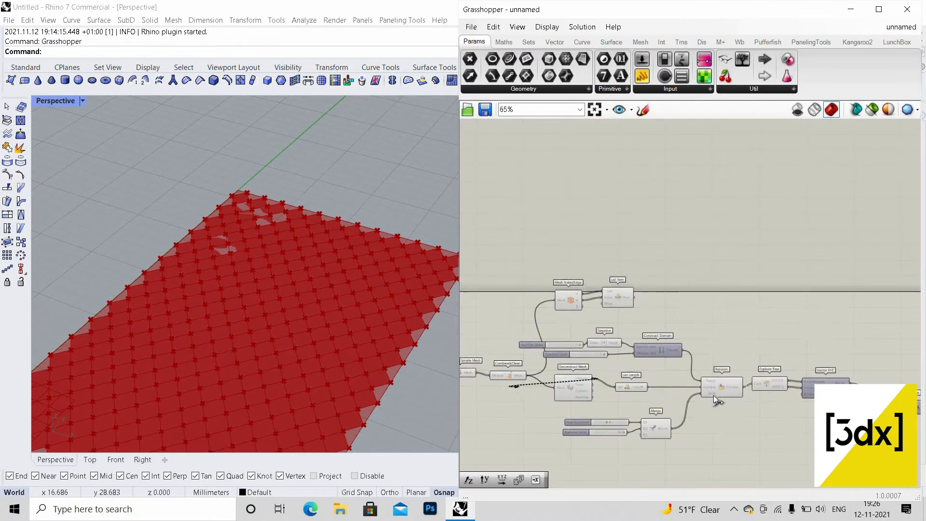
{"action": "scroll", "coordinate": [655, 408], "scroll_direction": "up", "scroll_amount": 6}
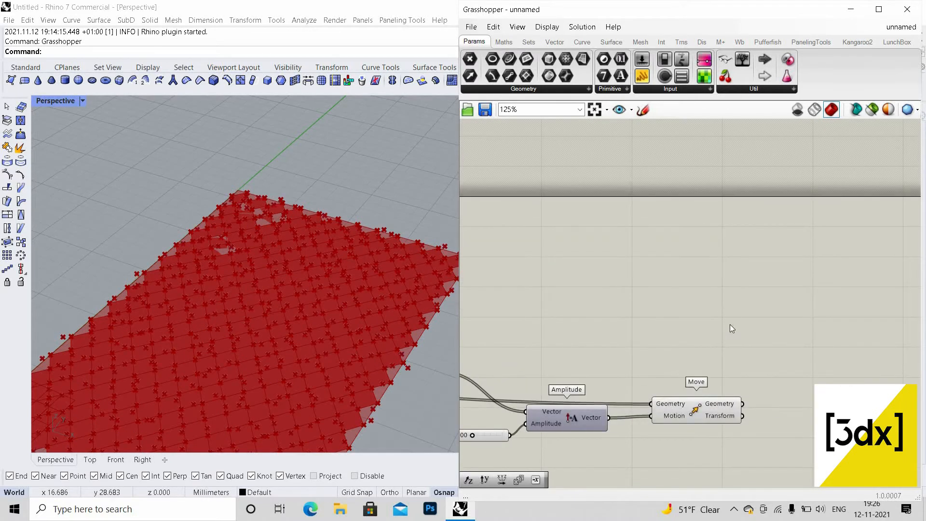
- Select Move to examine its displaced points, and review the wiring from Deconstruct Mesh through to Move
{"action": "scroll", "coordinate": [731, 351], "scroll_direction": "down", "scroll_amount": 3}
{"action": "scroll", "coordinate": [734, 374], "scroll_direction": "up", "scroll_amount": 2}
{"action": "right_click_drag", "start_coordinate": [749, 388], "coordinate": [786, 367]}
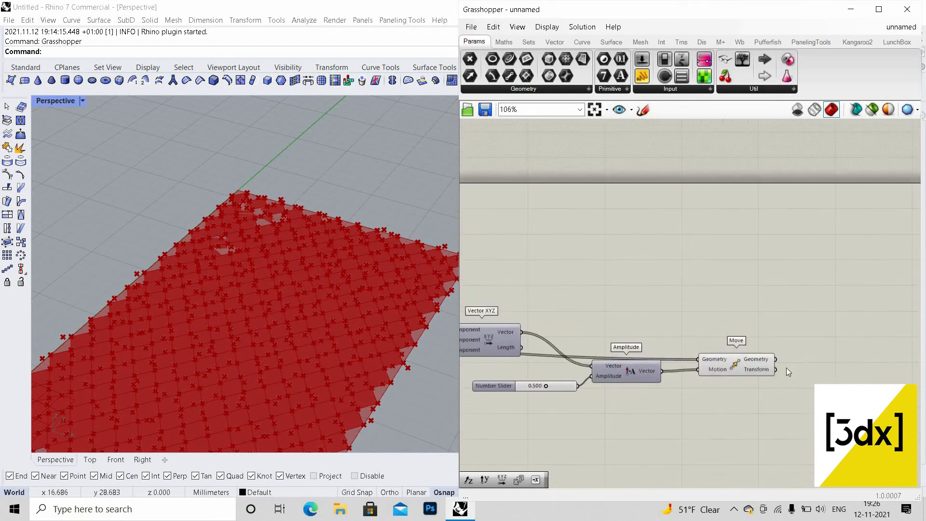
{"action": "left_click", "coordinate": [752, 364]}
{"action": "left_click", "coordinate": [771, 333]}
{"action": "scroll", "coordinate": [663, 348], "scroll_direction": "down", "scroll_amount": 3}
{"action": "scroll", "coordinate": [587, 369], "scroll_direction": "up", "scroll_amount": 2}
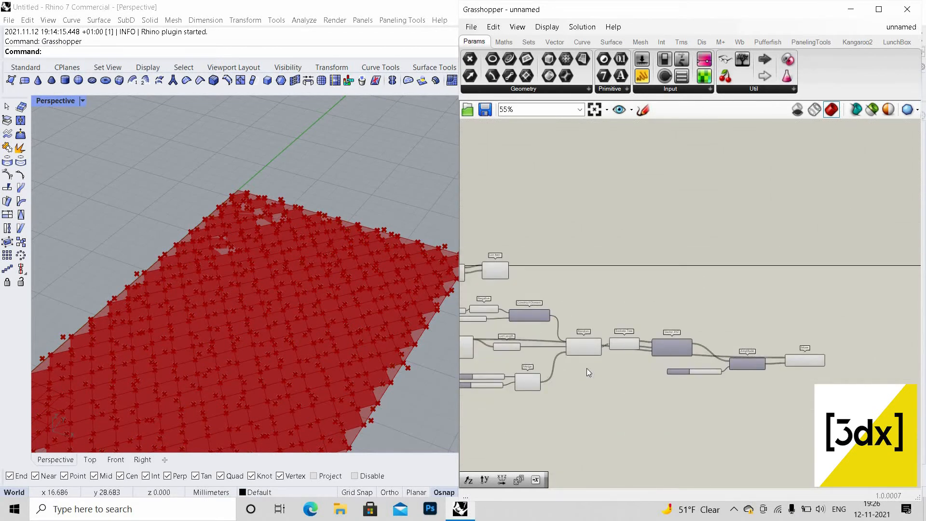
{"action": "scroll", "coordinate": [521, 356], "scroll_direction": "down", "scroll_amount": 2}
{"action": "scroll", "coordinate": [531, 340], "scroll_direction": "up", "scroll_amount": 4}
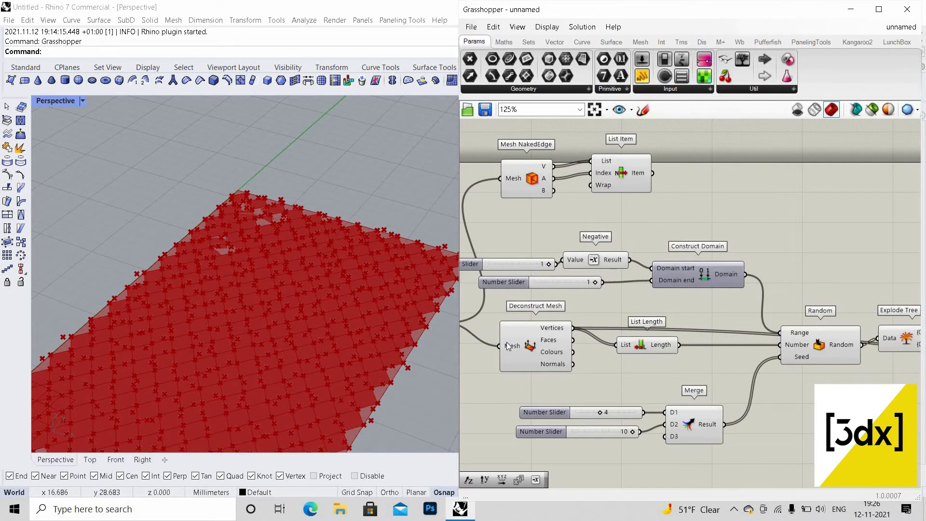
{"action": "scroll", "coordinate": [530, 341], "scroll_direction": "down", "scroll_amount": 2}
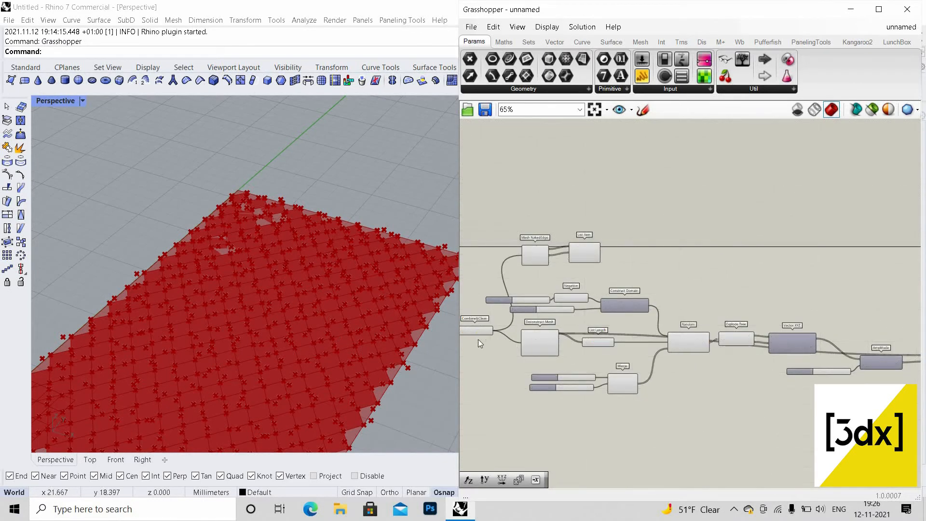
{"action": "scroll", "coordinate": [523, 357], "scroll_direction": "down", "scroll_amount": 2}
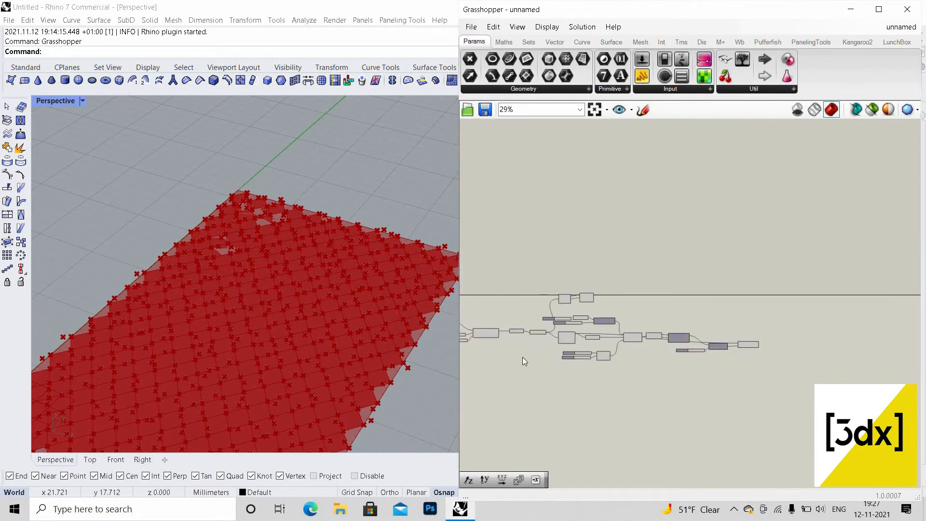
- Reposition the Amplitude component between Vector XYZ and Move, slightly above its number slider
{"action": "scroll", "coordinate": [613, 314], "scroll_direction": "up", "scroll_amount": 3}
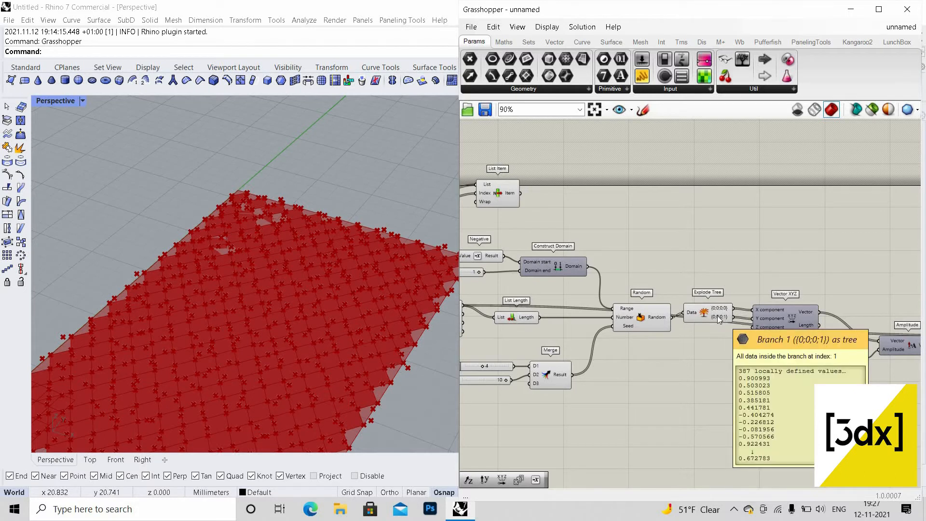
{"action": "mouse_move", "coordinate": [718, 316]}
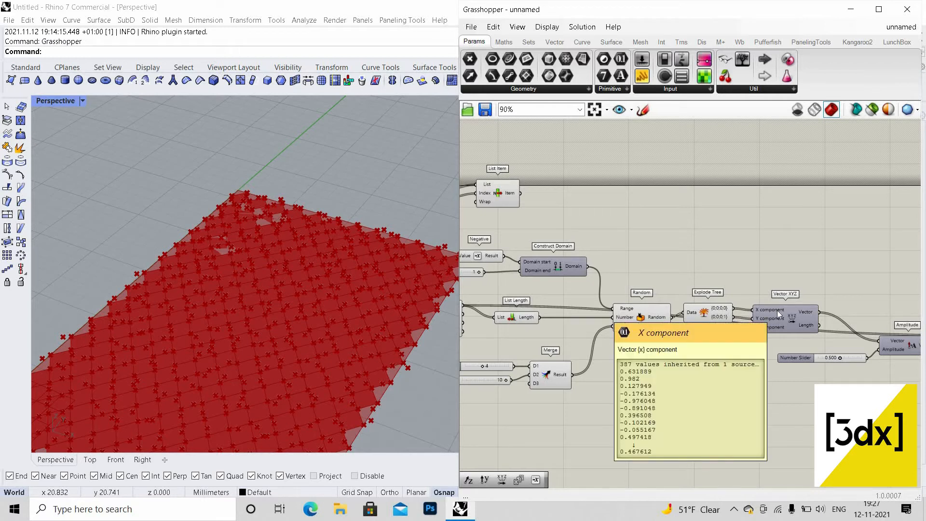
{"action": "scroll", "coordinate": [711, 335], "scroll_direction": "up", "scroll_amount": 4}
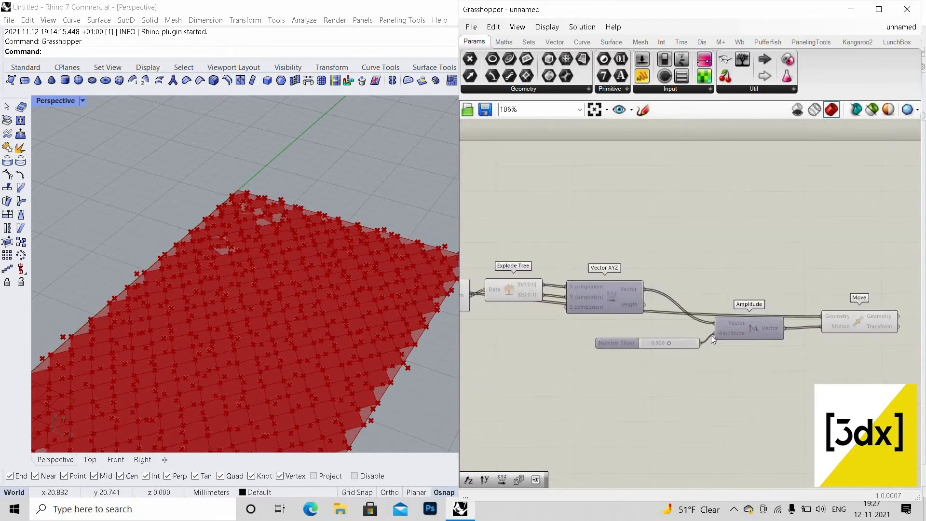
{"action": "left_click_drag", "start_coordinate": [711, 312], "coordinate": [726, 331]}
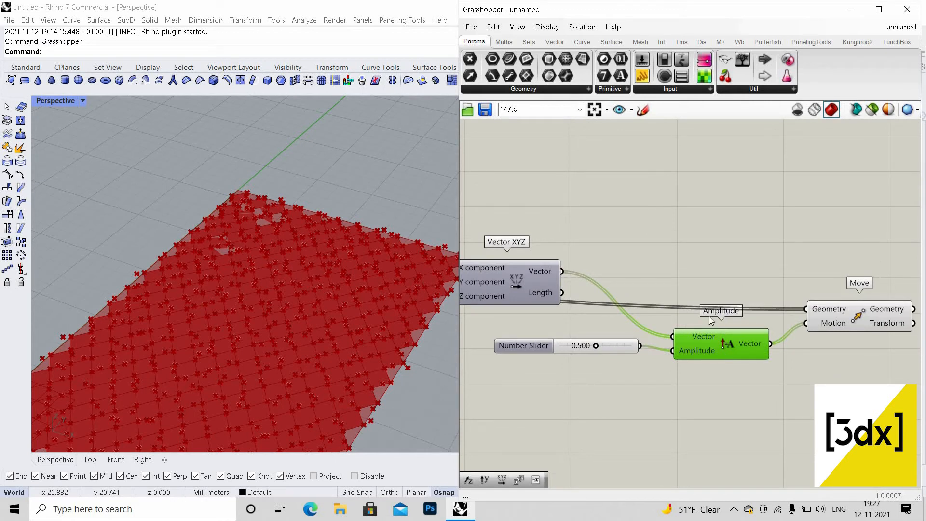
{"action": "left_click_drag", "start_coordinate": [734, 351], "coordinate": [717, 317]}
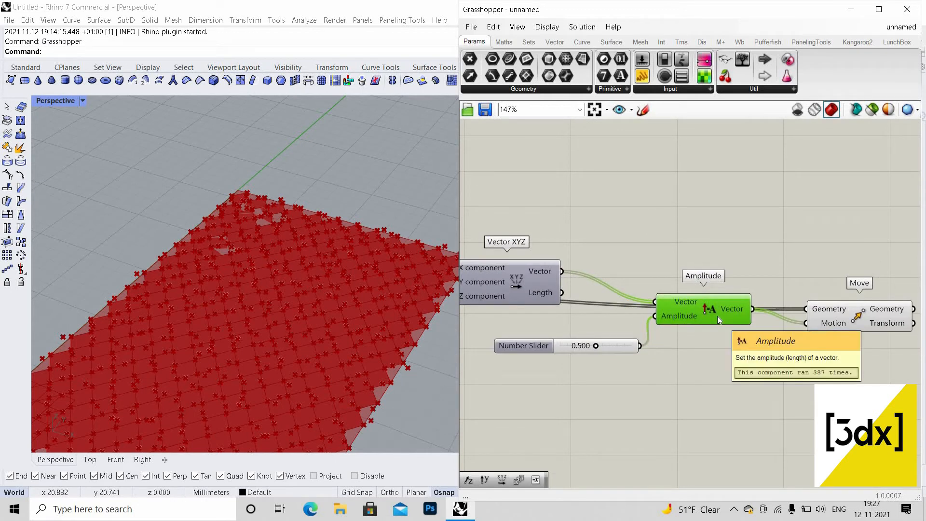
{"action": "scroll", "coordinate": [754, 314], "scroll_direction": "down", "scroll_amount": 4}
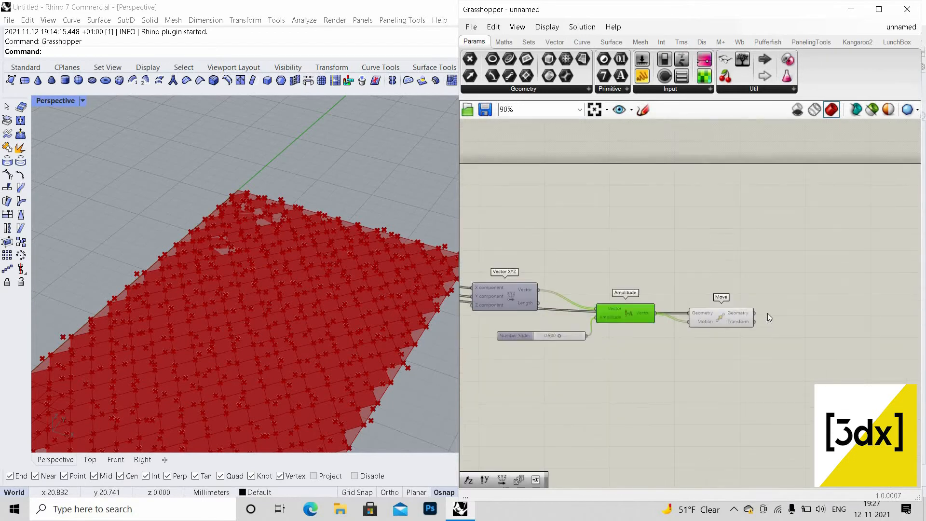
{"action": "scroll", "coordinate": [768, 313], "scroll_direction": "up", "scroll_amount": 2}
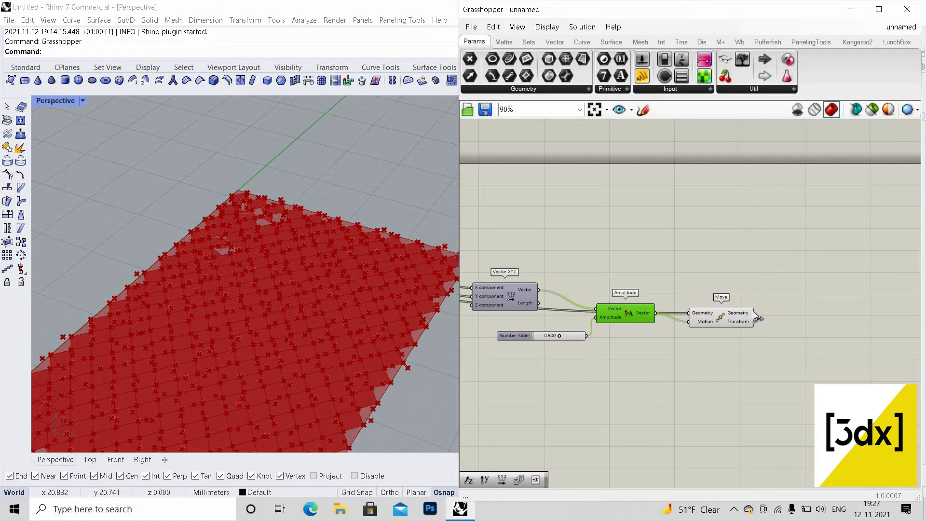
{"action": "scroll", "coordinate": [721, 328], "scroll_direction": "up", "scroll_amount": 2}
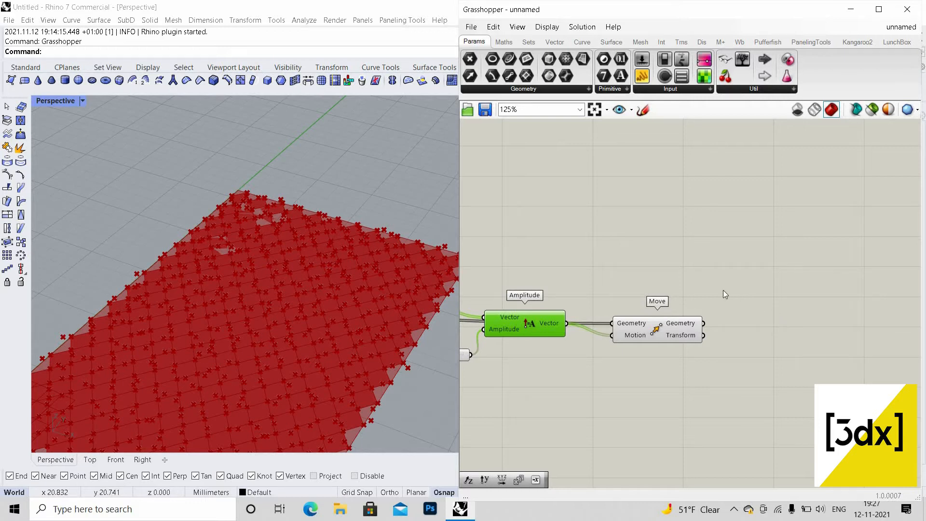
- Add a Replace Items component and connect Move's Geometry output to its List input
{"action": "scroll", "coordinate": [726, 292], "scroll_direction": "down", "scroll_amount": 5}
{"action": "scroll", "coordinate": [734, 297], "scroll_direction": "up", "scroll_amount": 3}
{"action": "double_click", "coordinate": [734, 297]}
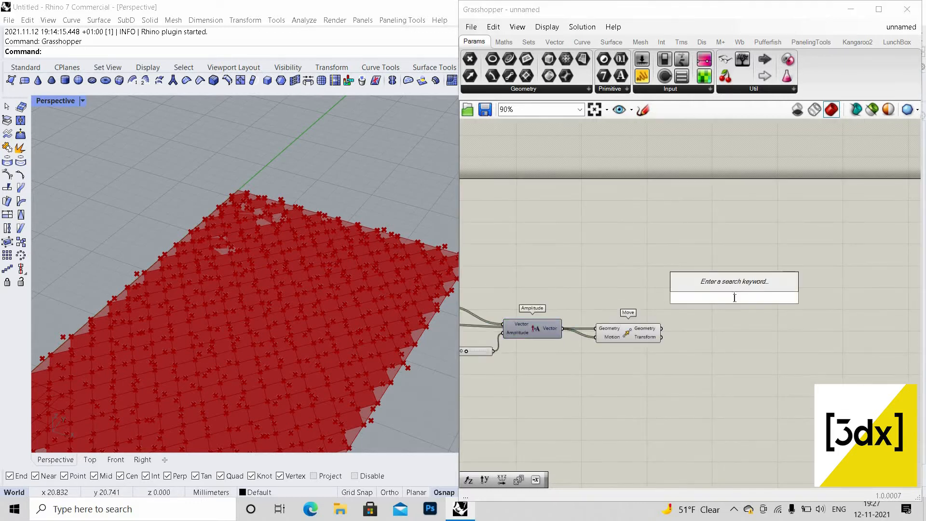
{"action": "type", "text": "repl"}
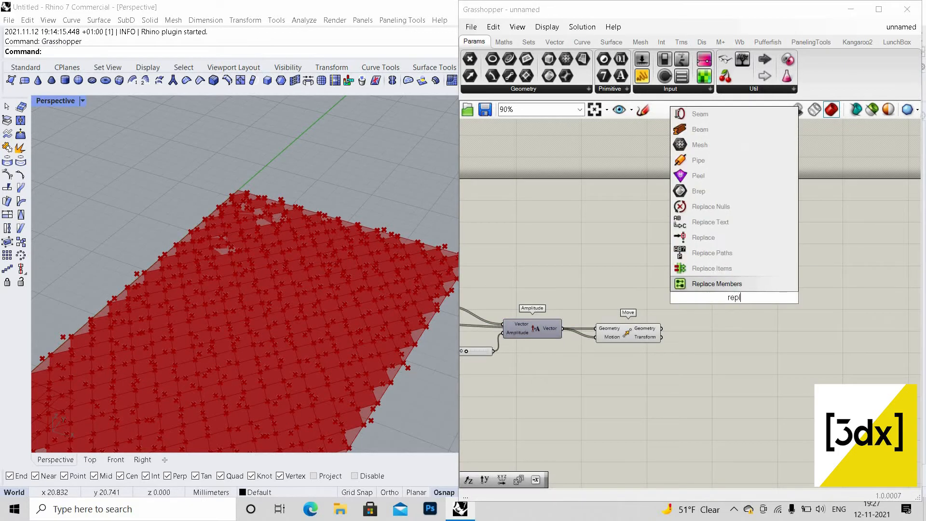
{"action": "type", "text": "ace"}
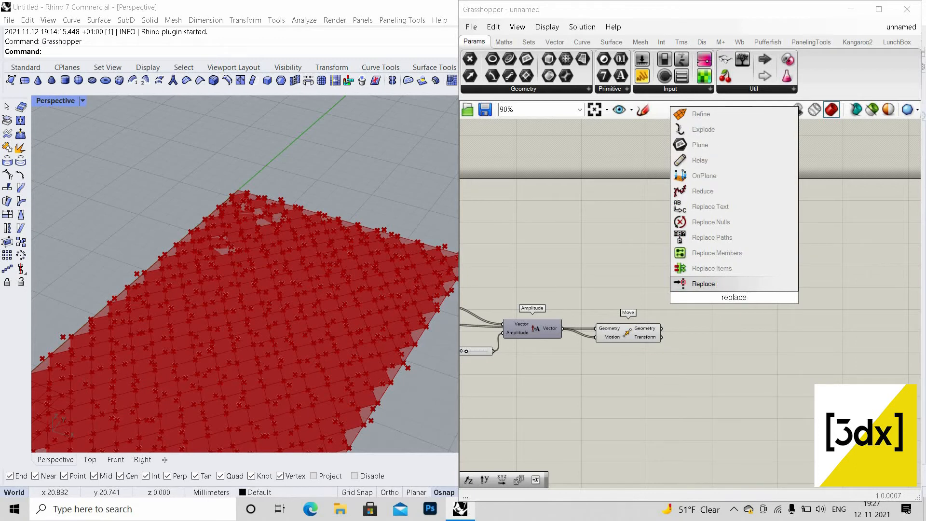
{"action": "left_click", "coordinate": [743, 267]}
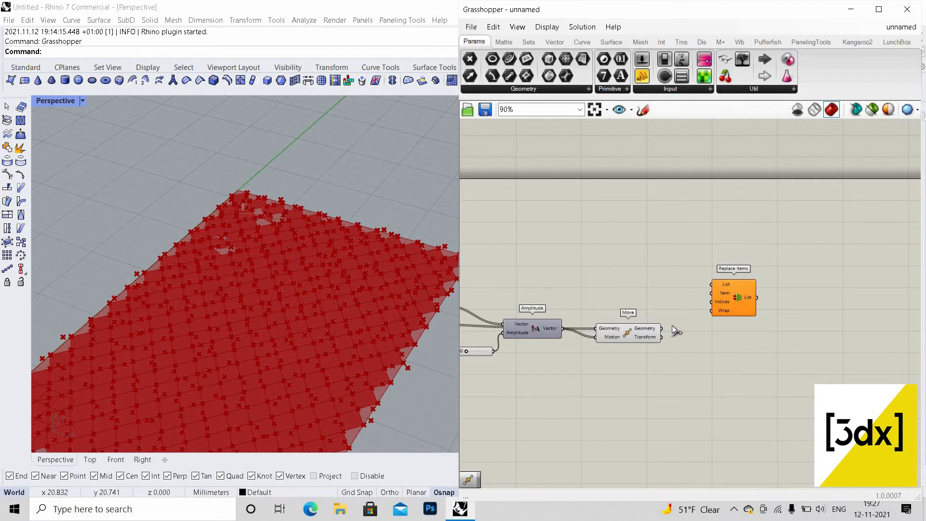
{"action": "left_click_drag", "start_coordinate": [662, 329], "coordinate": [712, 285]}
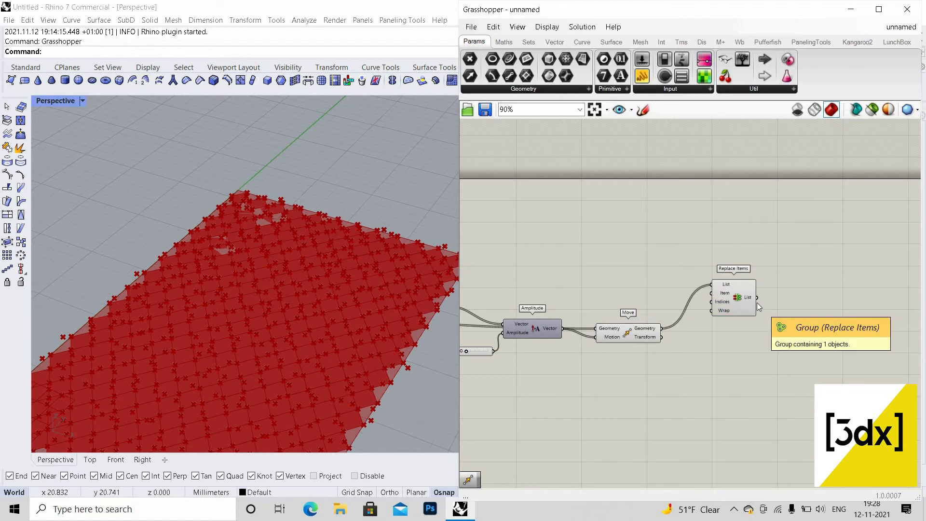
- Connect List Item's Item output, carrying the naked-edge vertices, to the Item input of Replace Items
{"action": "scroll", "coordinate": [838, 311], "scroll_direction": "down", "scroll_amount": 4}
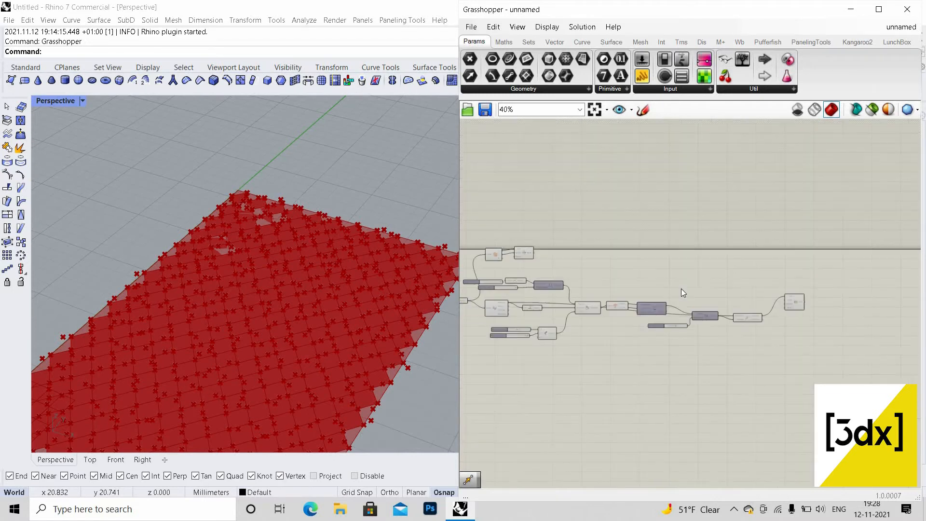
{"action": "scroll", "coordinate": [487, 236], "scroll_direction": "up", "scroll_amount": 6}
{"action": "left_click", "coordinate": [487, 236]}
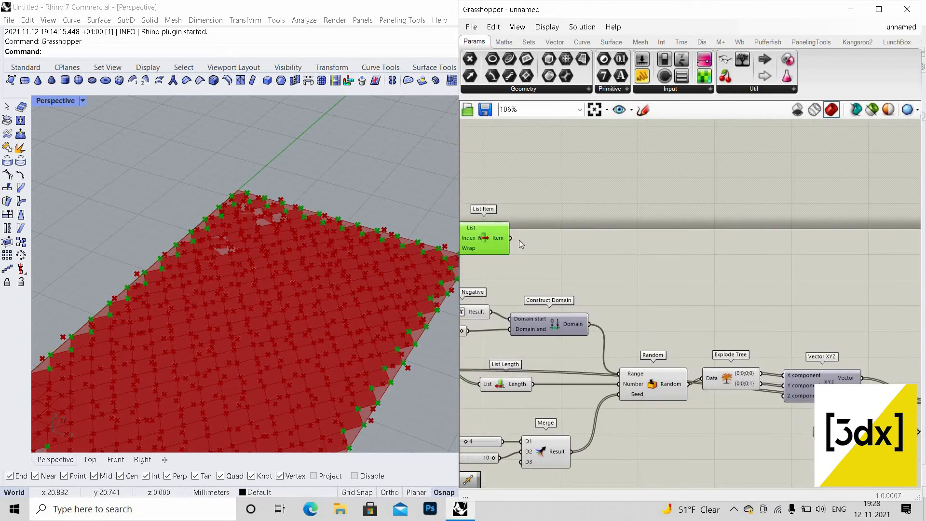
{"action": "scroll", "coordinate": [674, 267], "scroll_direction": "down", "scroll_amount": 3}
{"action": "left_click_drag", "start_coordinate": [536, 255], "coordinate": [769, 297]}
{"action": "scroll", "coordinate": [765, 292], "scroll_direction": "up", "scroll_amount": 5}
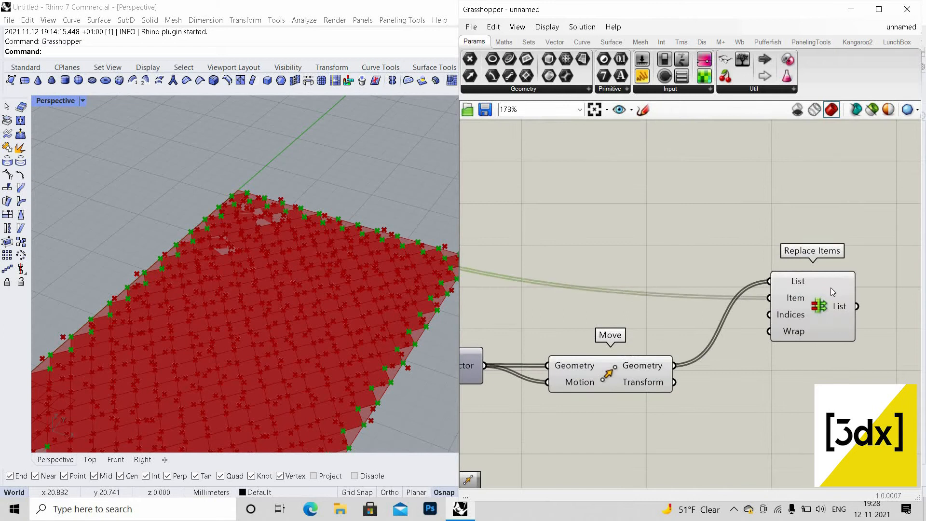
{"action": "scroll", "coordinate": [845, 291], "scroll_direction": "down", "scroll_amount": 3}
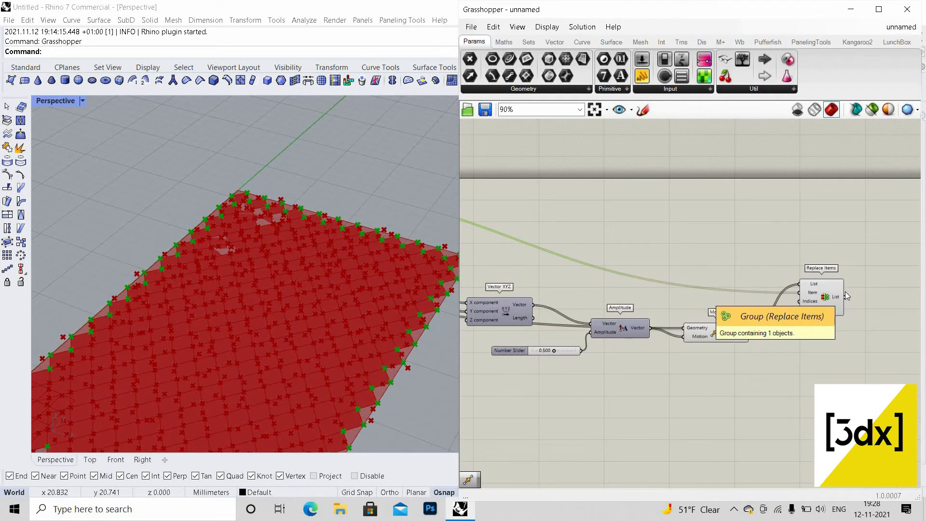
{"action": "left_click", "coordinate": [853, 268]}
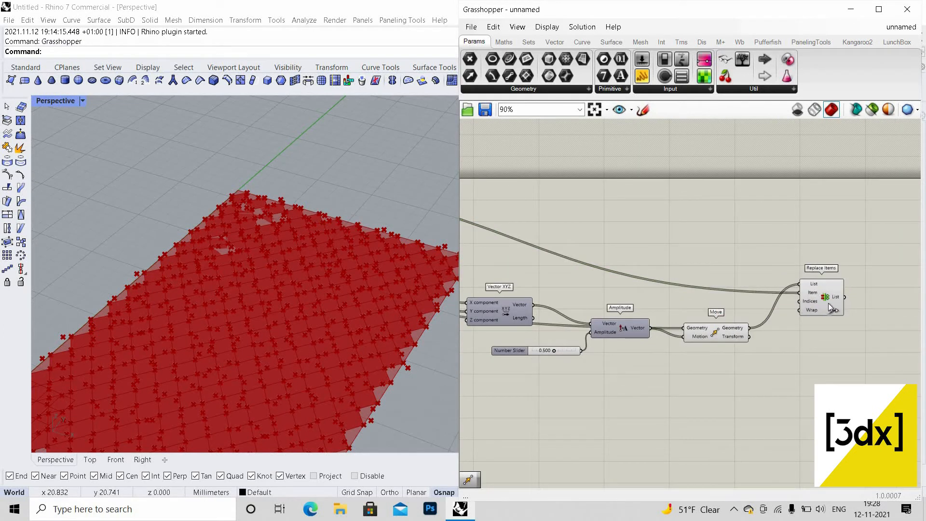
- Connect the A output of Mesh NakedEdge to the Indices input of Replace Items
{"action": "left_click_drag", "start_coordinate": [799, 301], "coordinate": [588, 261]}
{"action": "scroll", "coordinate": [835, 292], "scroll_direction": "down", "scroll_amount": 5}
{"action": "scroll", "coordinate": [672, 274], "scroll_direction": "up", "scroll_amount": 3}
{"action": "left_click_drag", "start_coordinate": [566, 264], "coordinate": [578, 220]}
{"action": "scroll", "coordinate": [572, 253], "scroll_direction": "up", "scroll_amount": 4}
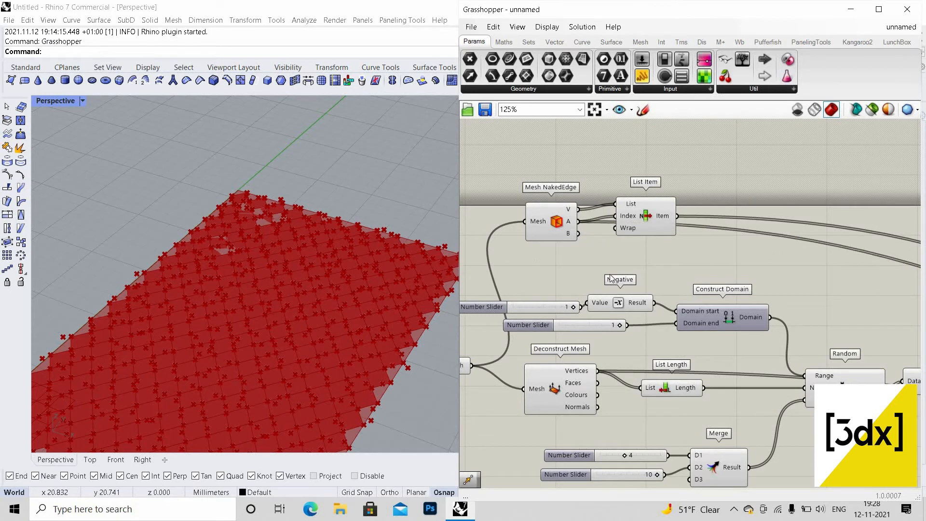
- Select Replace Items and examine its points along the mesh border and interior, and review its wiring back to Mesh NakedEdge and List Item
{"action": "scroll", "coordinate": [528, 257], "scroll_direction": "down", "scroll_amount": 6}
{"action": "right_click_drag", "start_coordinate": [786, 300], "coordinate": [617, 289]}
{"action": "scroll", "coordinate": [714, 281], "scroll_direction": "up", "scroll_amount": 5}
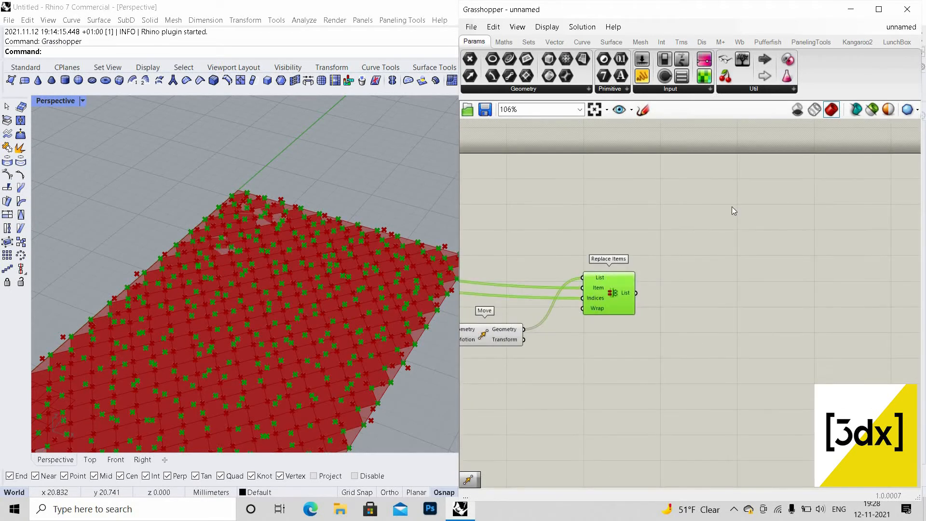
{"action": "scroll", "coordinate": [385, 353], "scroll_direction": "down", "scroll_amount": 3}
{"action": "right_click_drag", "start_coordinate": [385, 353], "coordinate": [376, 375]}
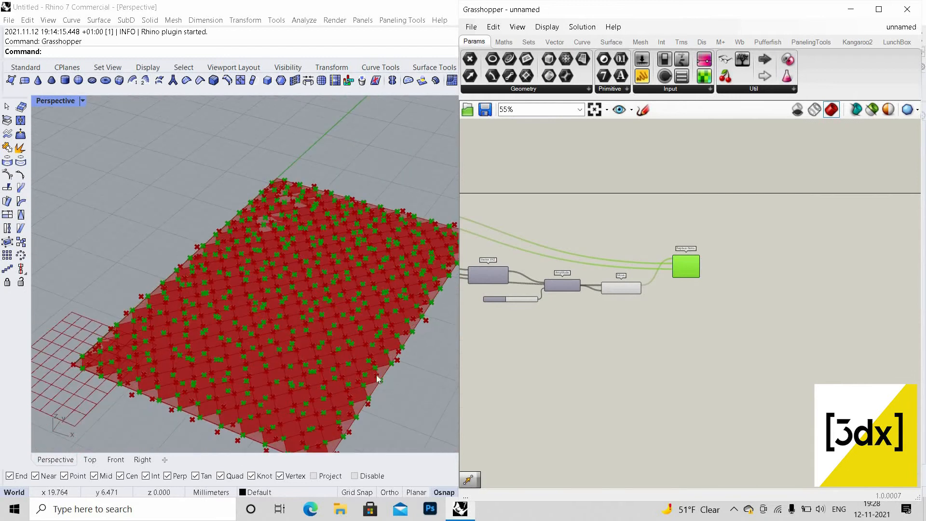
{"action": "scroll", "coordinate": [360, 414], "scroll_direction": "up", "scroll_amount": 6}
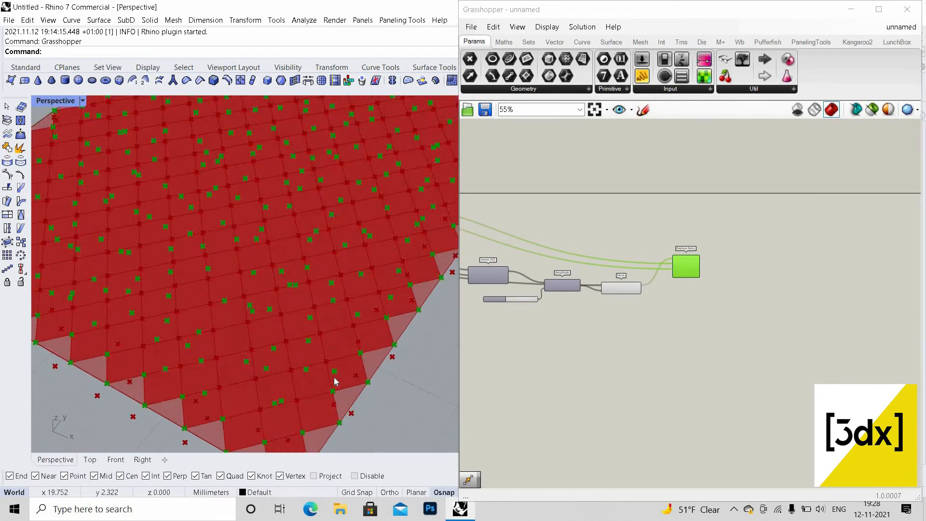
{"action": "scroll", "coordinate": [386, 352], "scroll_direction": "down", "scroll_amount": 4}
{"action": "scroll", "coordinate": [376, 381], "scroll_direction": "up", "scroll_amount": 4}
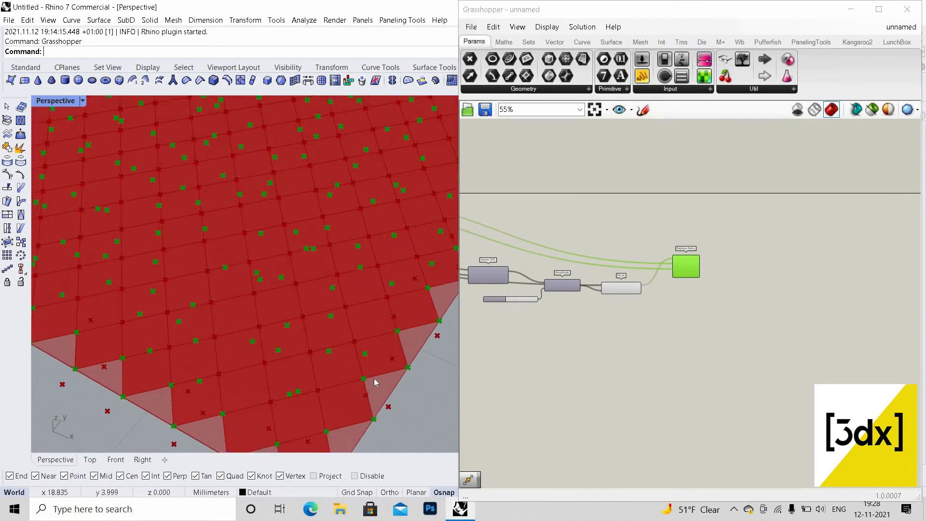
{"action": "scroll", "coordinate": [372, 393], "scroll_direction": "down", "scroll_amount": 4}
{"action": "scroll", "coordinate": [386, 386], "scroll_direction": "up", "scroll_amount": 4}
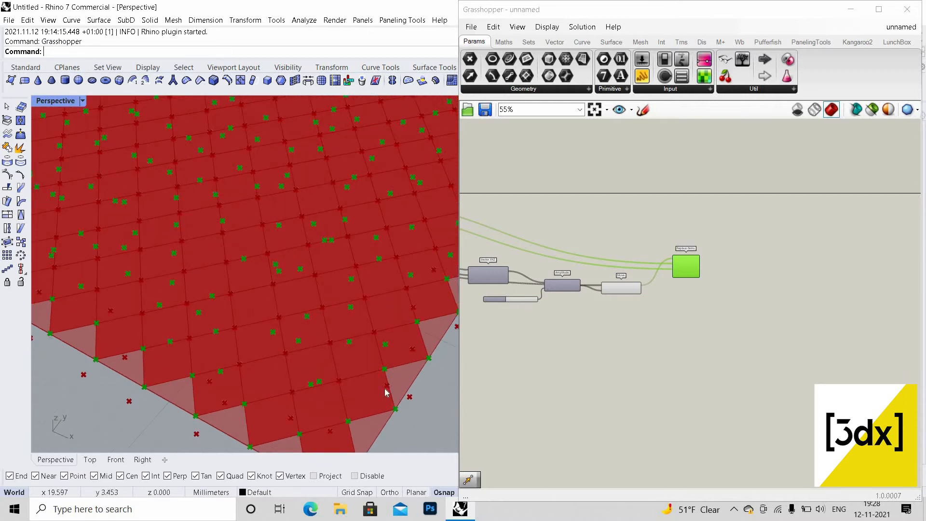
{"action": "scroll", "coordinate": [385, 395], "scroll_direction": "down", "scroll_amount": 2}
{"action": "scroll", "coordinate": [389, 402], "scroll_direction": "up", "scroll_amount": 3}
{"action": "scroll", "coordinate": [401, 396], "scroll_direction": "down", "scroll_amount": 5}
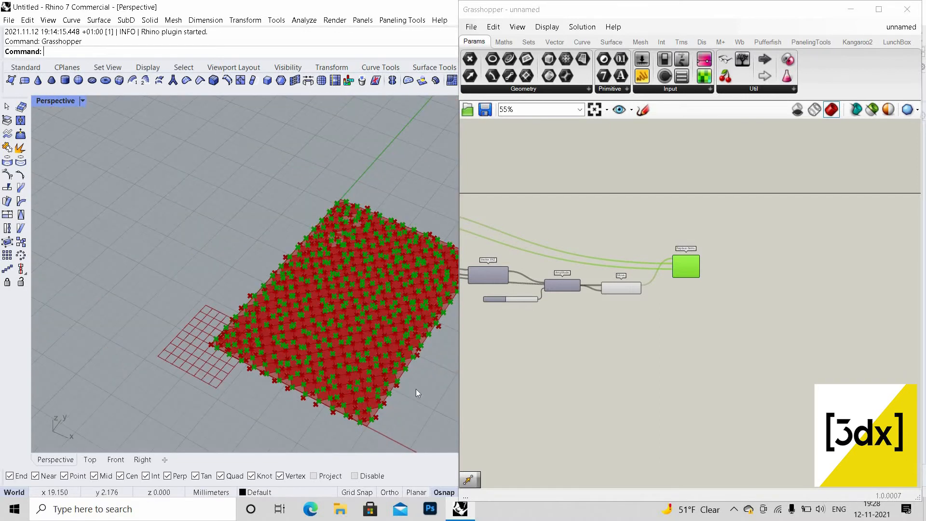
{"action": "scroll", "coordinate": [416, 389], "scroll_direction": "up", "scroll_amount": 2}
{"action": "scroll", "coordinate": [627, 340], "scroll_direction": "down", "scroll_amount": 4}
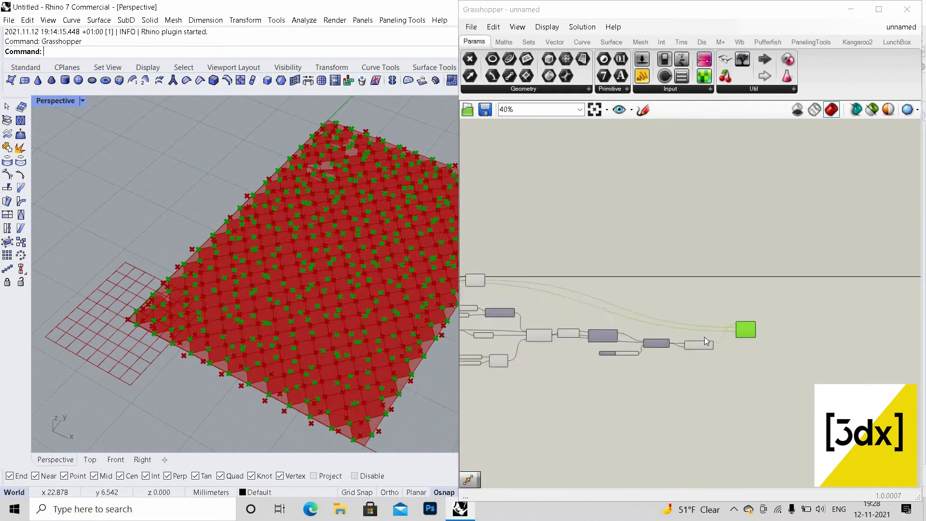
{"action": "scroll", "coordinate": [559, 304], "scroll_direction": "up", "scroll_amount": 5}
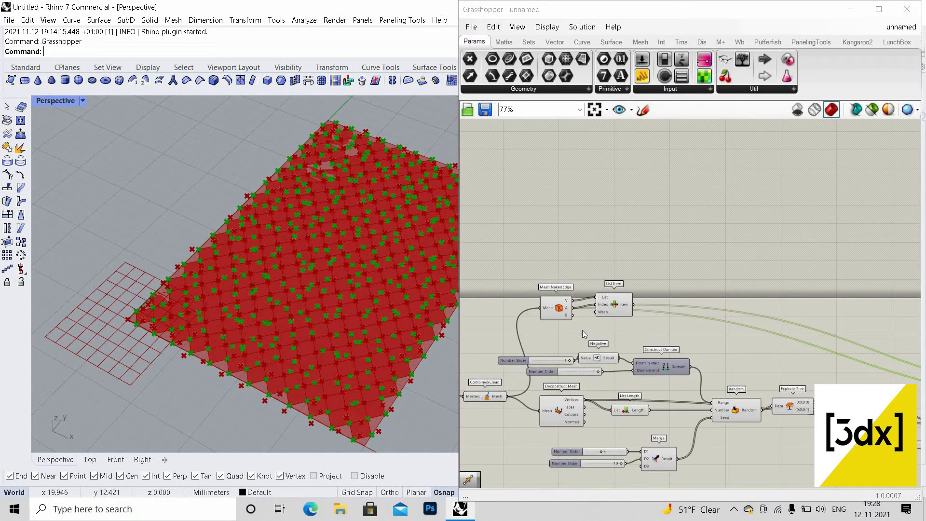
{"action": "scroll", "coordinate": [302, 376], "scroll_direction": "down", "scroll_amount": 4}
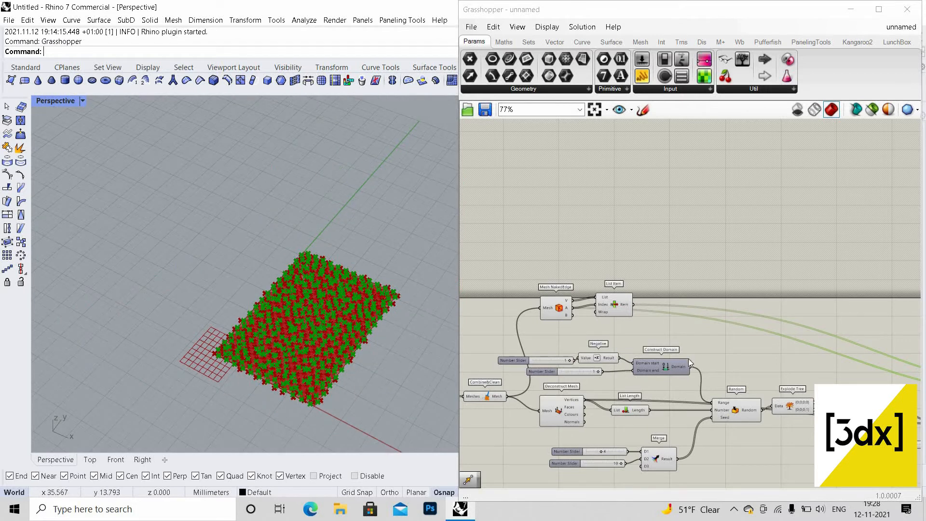
{"action": "scroll", "coordinate": [681, 360], "scroll_direction": "up", "scroll_amount": 2}
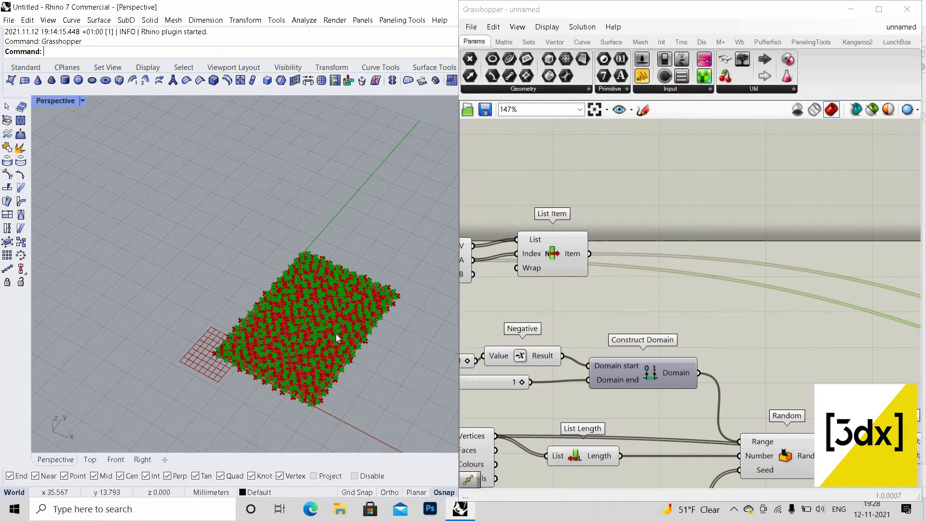
{"action": "scroll", "coordinate": [336, 334], "scroll_direction": "up", "scroll_amount": 4}
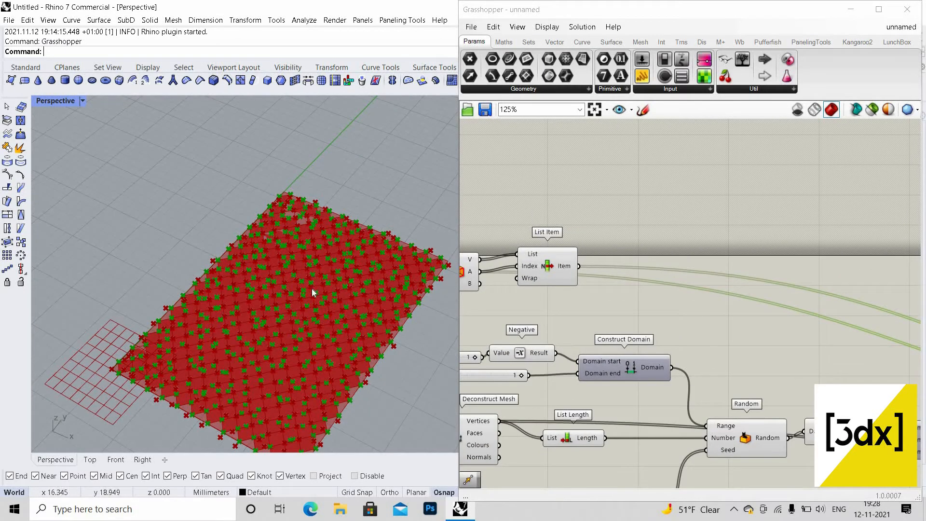
{"action": "scroll", "coordinate": [313, 291], "scroll_direction": "up", "scroll_amount": 3}
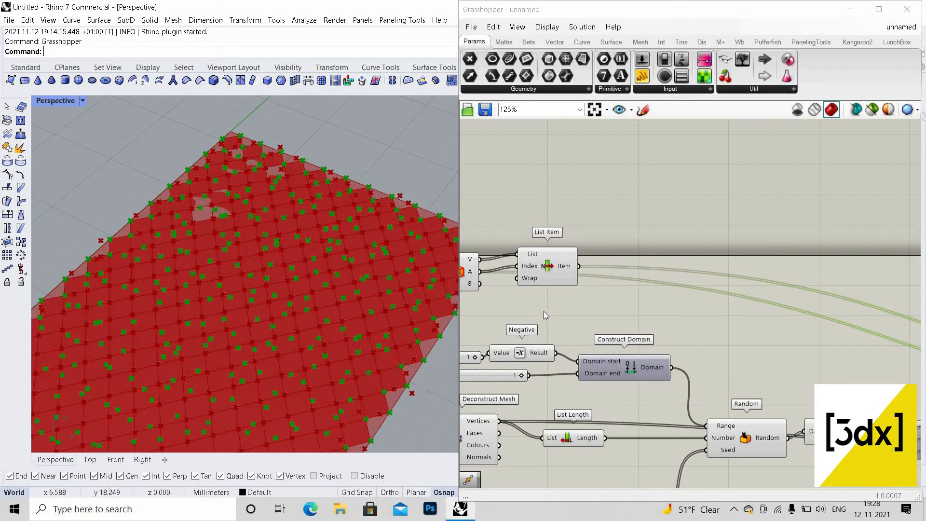
- Add a Construct Mesh component after Replace Items
{"action": "scroll", "coordinate": [647, 333], "scroll_direction": "down", "scroll_amount": 6}
{"action": "scroll", "coordinate": [667, 337], "scroll_direction": "up", "scroll_amount": 5}
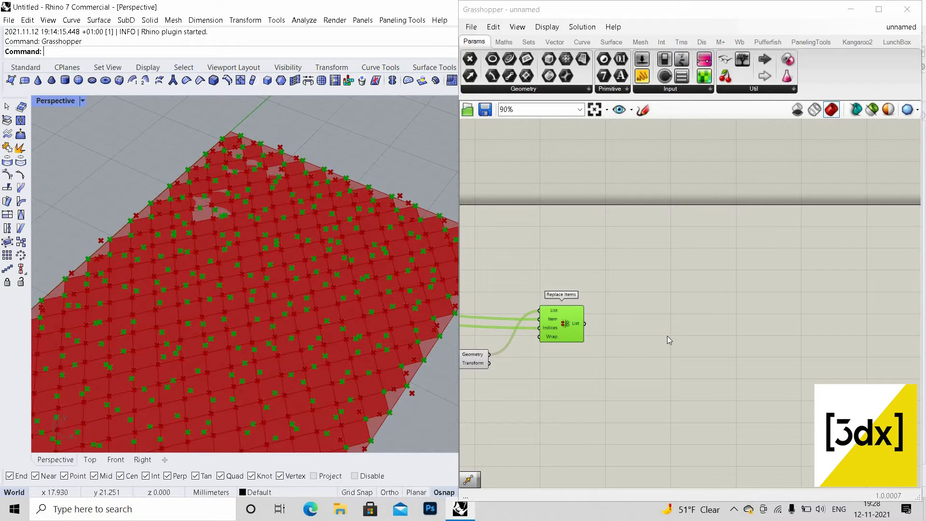
{"action": "double_click", "coordinate": [679, 303]}
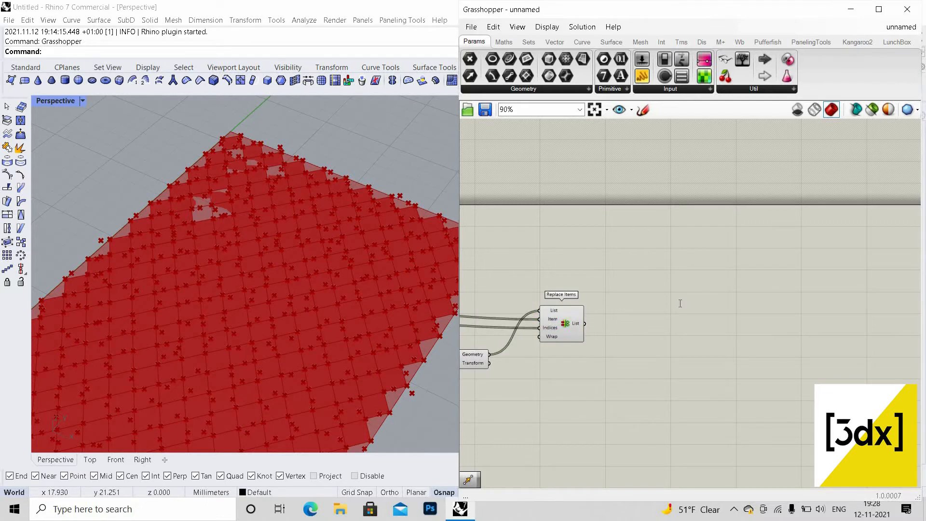
{"action": "type", "text": "c"}
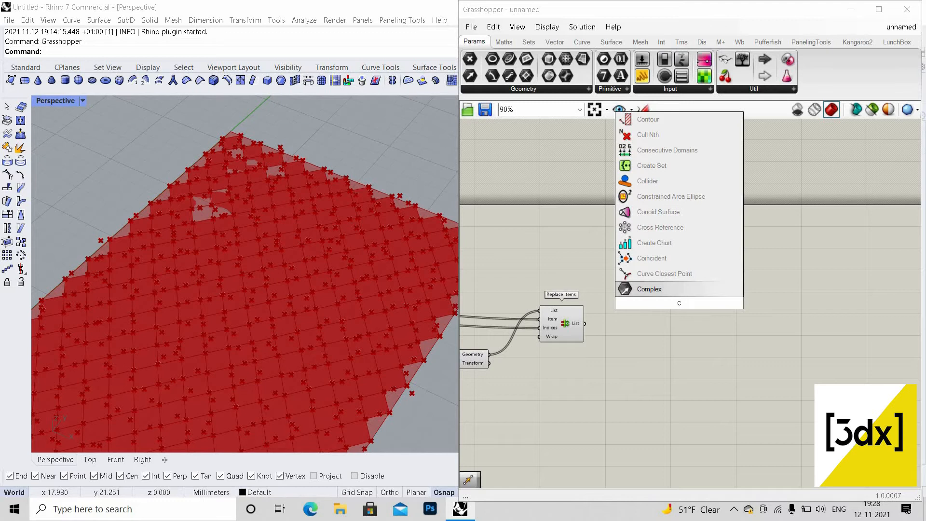
{"action": "type", "text": "onstr"}
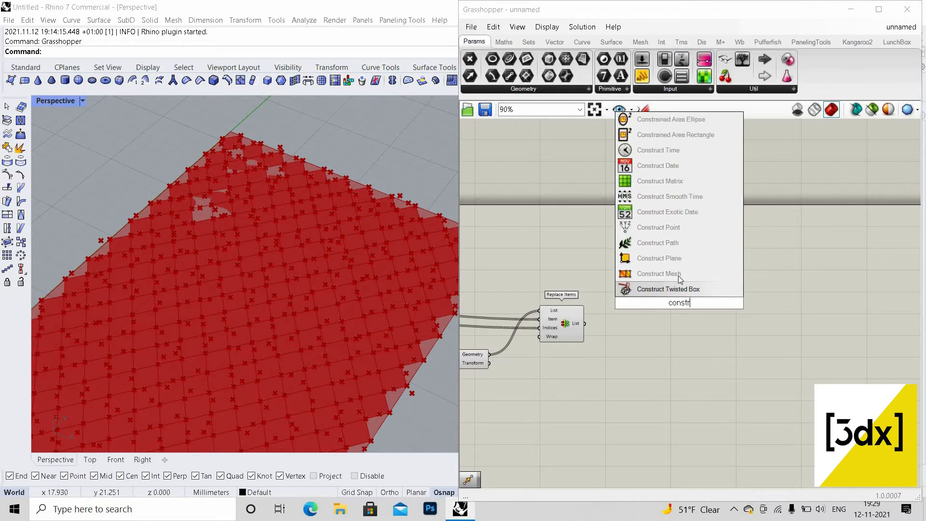
{"action": "left_click", "coordinate": [680, 274]}
- Connect the List output of Replace Items to the Vertices input of Construct Mesh and move Construct Mesh slightly up
{"action": "scroll", "coordinate": [565, 315], "scroll_direction": "down", "scroll_amount": 5}
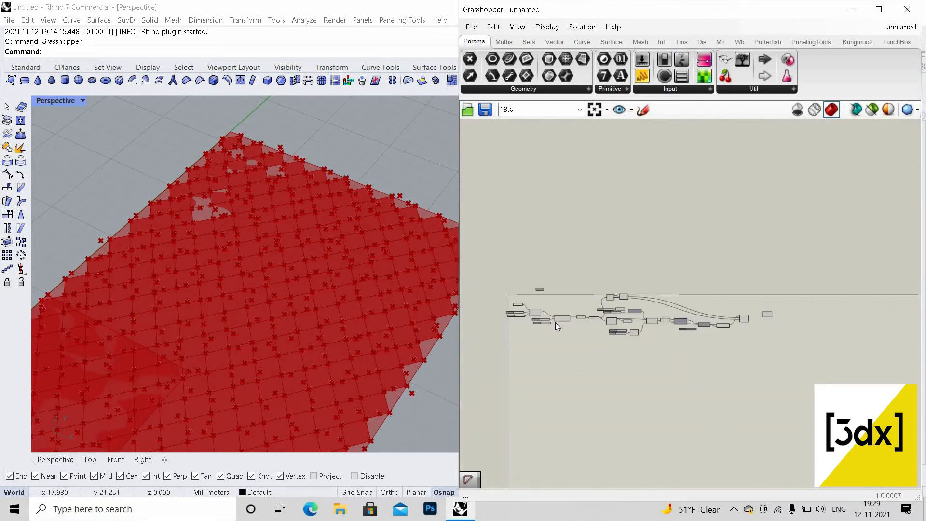
{"action": "scroll", "coordinate": [555, 322], "scroll_direction": "up", "scroll_amount": 5}
{"action": "scroll", "coordinate": [723, 330], "scroll_direction": "down", "scroll_amount": 3}
{"action": "scroll", "coordinate": [853, 316], "scroll_direction": "up", "scroll_amount": 3}
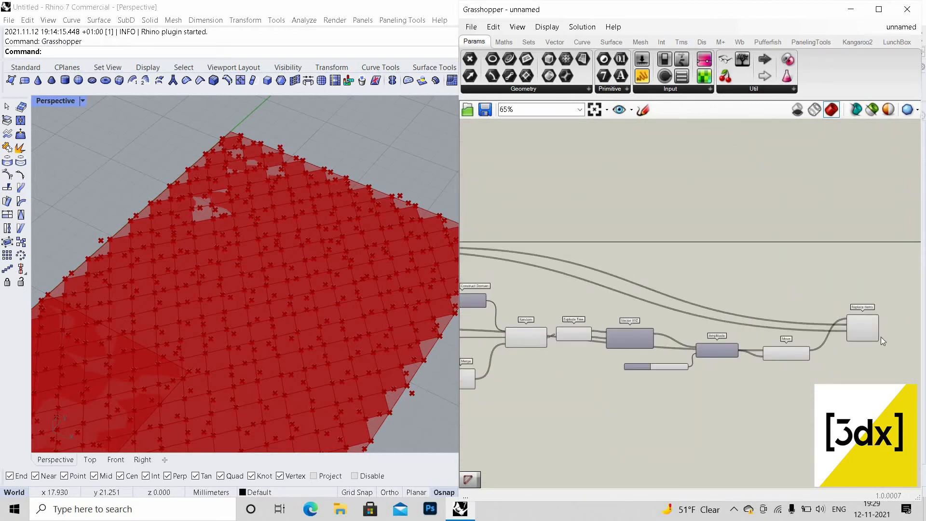
{"action": "scroll", "coordinate": [881, 337], "scroll_direction": "up", "scroll_amount": 5}
{"action": "scroll", "coordinate": [659, 359], "scroll_direction": "down", "scroll_amount": 6}
{"action": "scroll", "coordinate": [806, 331], "scroll_direction": "up", "scroll_amount": 4}
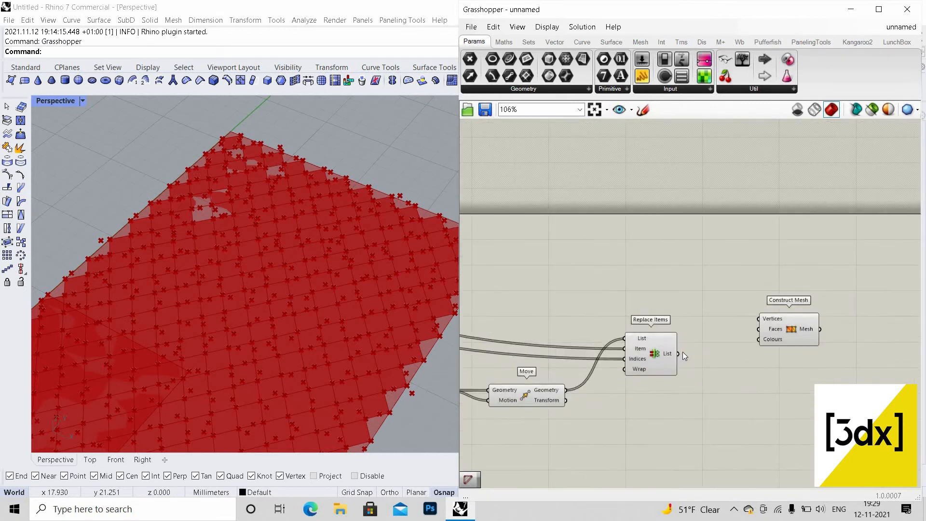
{"action": "left_click_drag", "start_coordinate": [677, 354], "coordinate": [758, 319]}
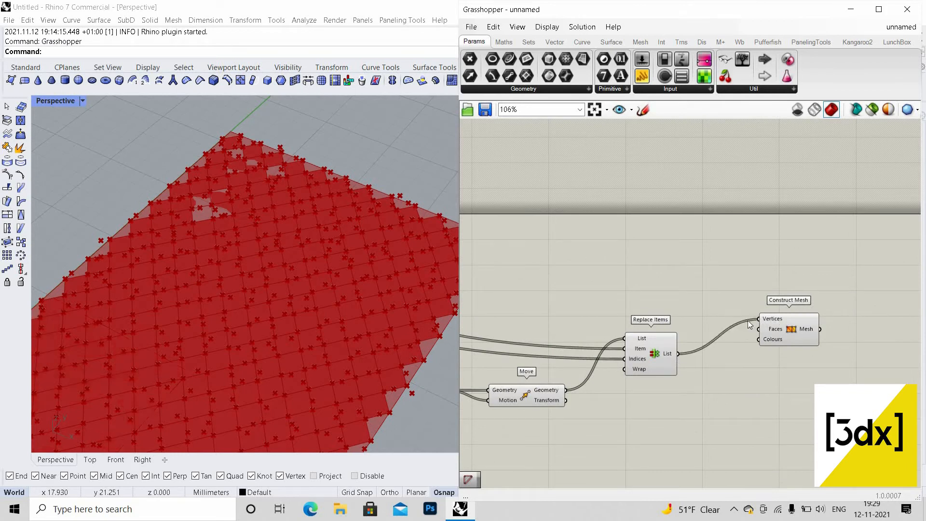
{"action": "right_click_drag", "start_coordinate": [815, 310], "coordinate": [772, 314]}
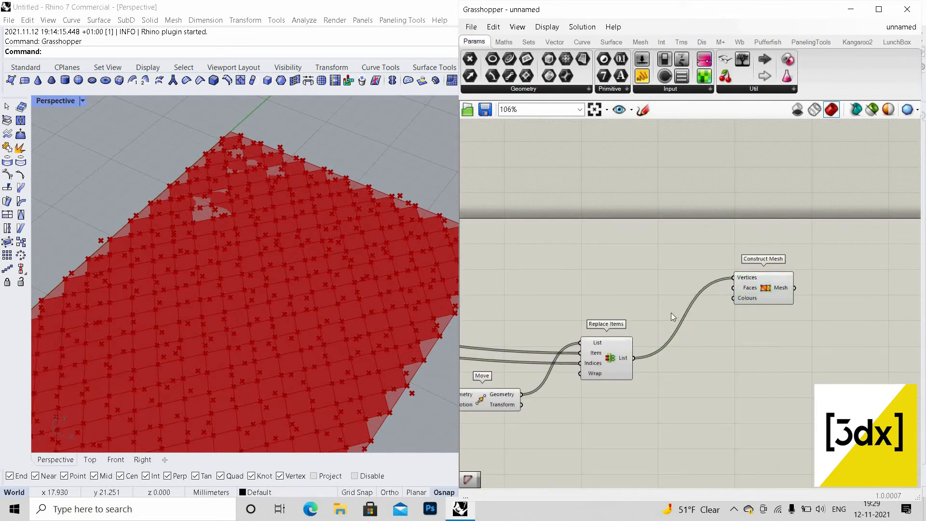
- Turn off the preview of all components upstream of Replace Items, leaving Replace Items and Construct Mesh previewed
{"action": "scroll", "coordinate": [672, 314], "scroll_direction": "down", "scroll_amount": 5}
{"action": "left_click_drag", "start_coordinate": [831, 263], "coordinate": [595, 352]}
{"action": "scroll", "coordinate": [622, 358], "scroll_direction": "down", "scroll_amount": 3}
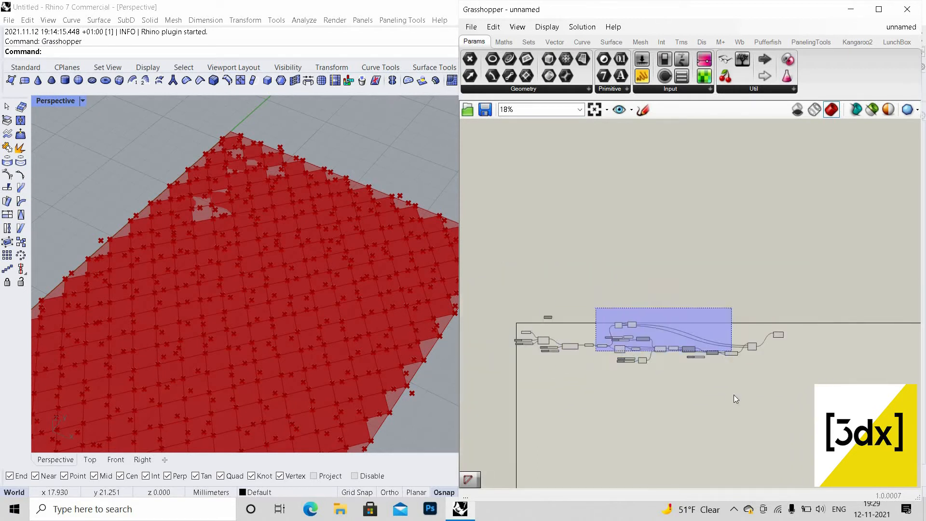
{"action": "left_click_drag", "start_coordinate": [736, 394], "coordinate": [503, 323]}
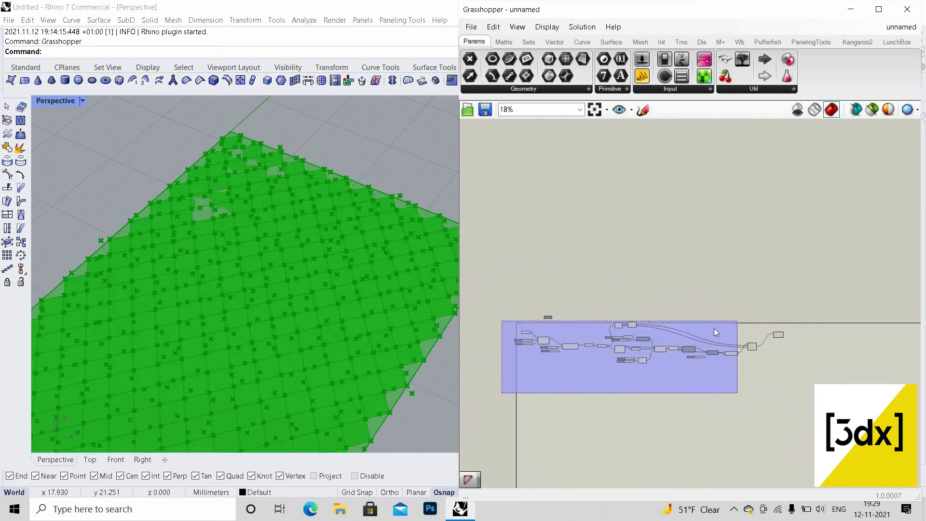
{"action": "scroll", "coordinate": [731, 321], "scroll_direction": "up", "scroll_amount": 3}
{"action": "right_click", "coordinate": [750, 336]}
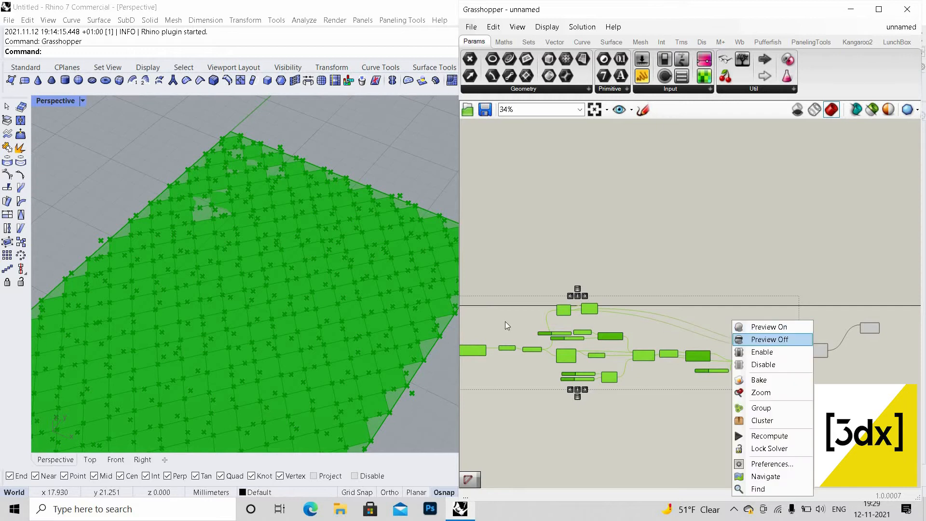
{"action": "left_click", "coordinate": [738, 336]}
{"action": "left_click", "coordinate": [826, 347]}
- Connect the Faces output of Deconstruct Mesh to the Faces input of Construct Mesh
{"action": "scroll", "coordinate": [653, 372], "scroll_direction": "up", "scroll_amount": 5}
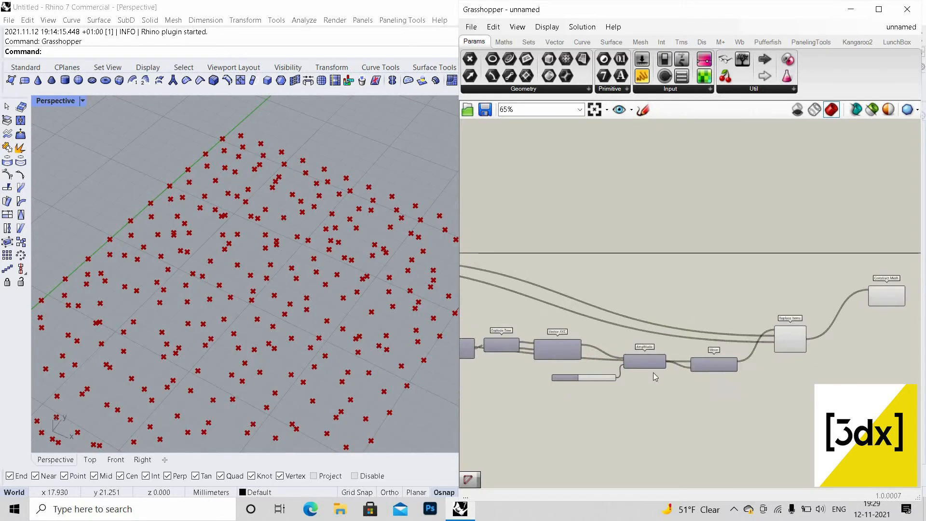
{"action": "left_click", "coordinate": [694, 352]}
{"action": "scroll", "coordinate": [715, 295], "scroll_direction": "up", "scroll_amount": 2}
{"action": "scroll", "coordinate": [782, 296], "scroll_direction": "down", "scroll_amount": 5}
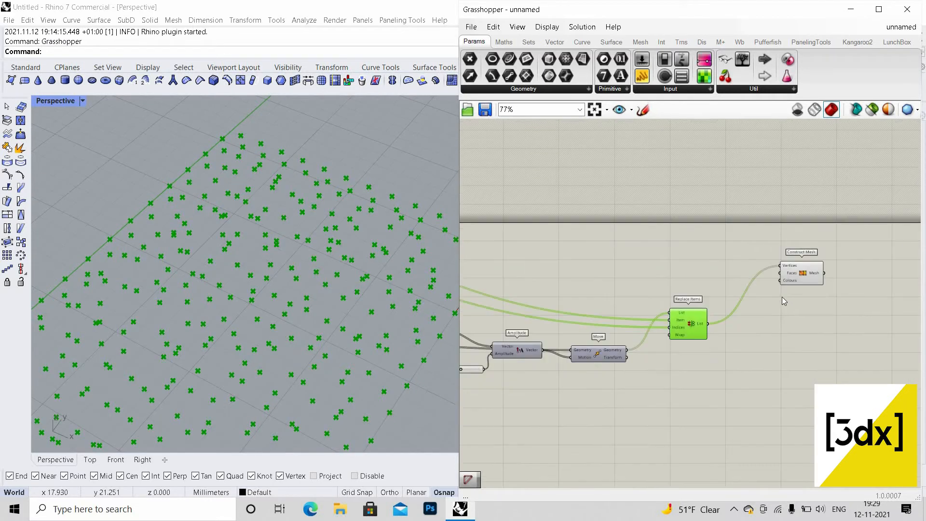
{"action": "scroll", "coordinate": [733, 271], "scroll_direction": "up", "scroll_amount": 3}
{"action": "scroll", "coordinate": [734, 271], "scroll_direction": "up", "scroll_amount": 2}
{"action": "left_click", "coordinate": [734, 272]}
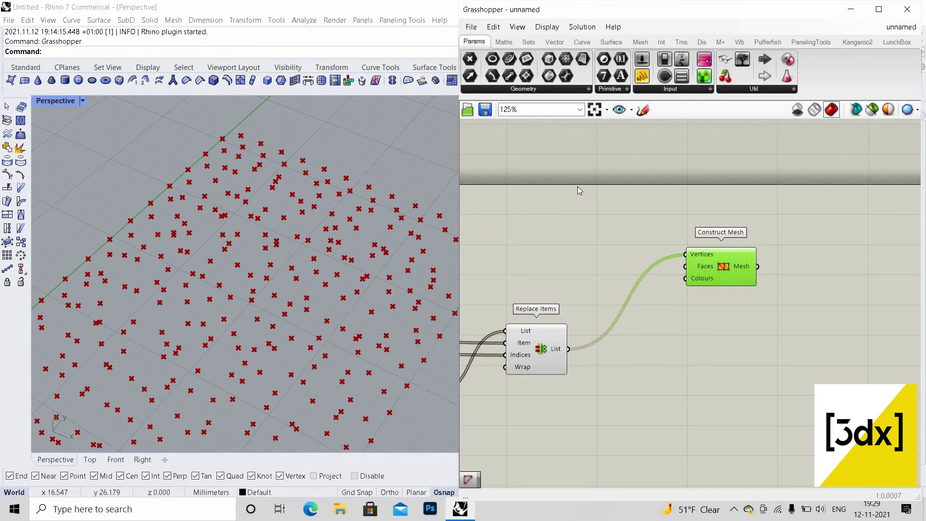
{"action": "scroll", "coordinate": [848, 285], "scroll_direction": "down", "scroll_amount": 6}
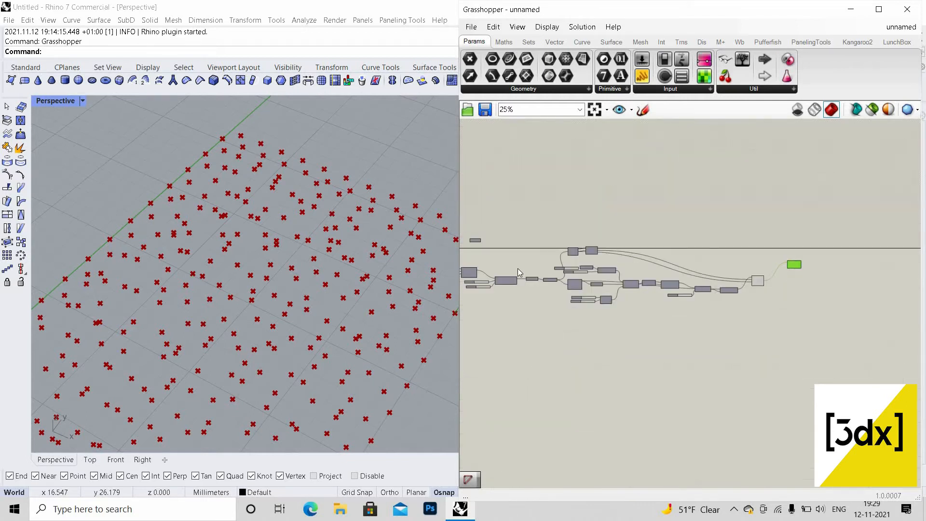
{"action": "scroll", "coordinate": [624, 288], "scroll_direction": "up", "scroll_amount": 5}
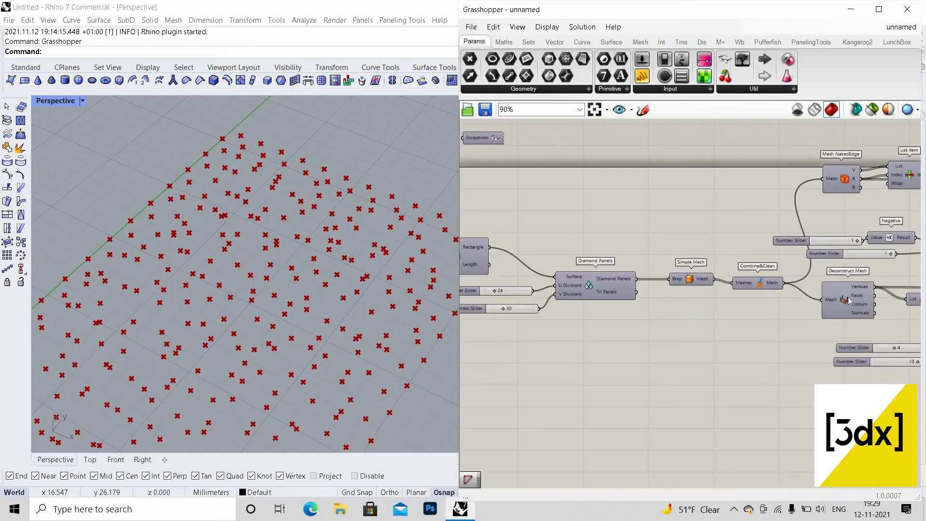
{"action": "left_click_drag", "start_coordinate": [860, 293], "coordinate": [778, 237]}
{"action": "scroll", "coordinate": [559, 259], "scroll_direction": "down", "scroll_amount": 6}
{"action": "scroll", "coordinate": [899, 245], "scroll_direction": "up", "scroll_amount": 5}
{"action": "scroll", "coordinate": [283, 320], "scroll_direction": "down", "scroll_amount": 5}
{"action": "scroll", "coordinate": [340, 343], "scroll_direction": "up", "scroll_amount": 4}
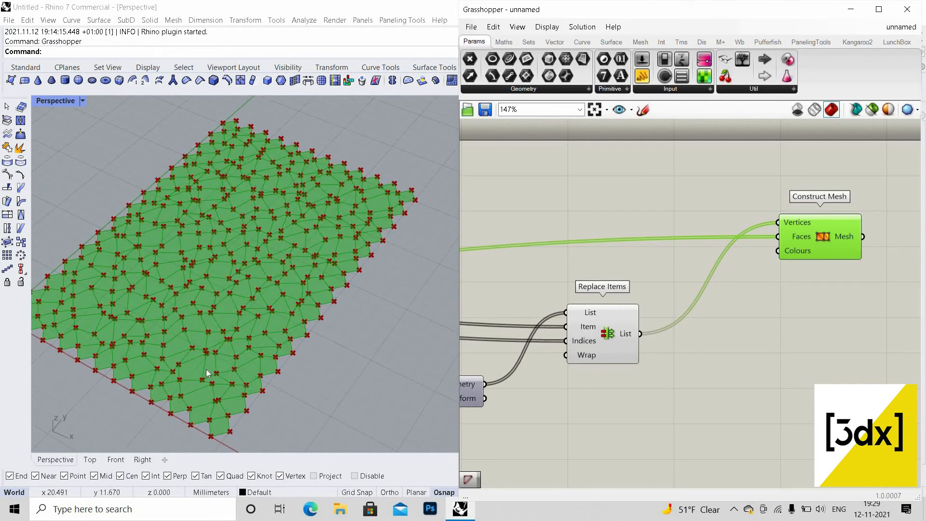
- Examine the reconstructed mesh in the Perspective viewport, checking its border vertices and irregular interior faces from several areas
{"action": "scroll", "coordinate": [308, 311], "scroll_direction": "up", "scroll_amount": 5}
{"action": "scroll", "coordinate": [294, 352], "scroll_direction": "down", "scroll_amount": 5}
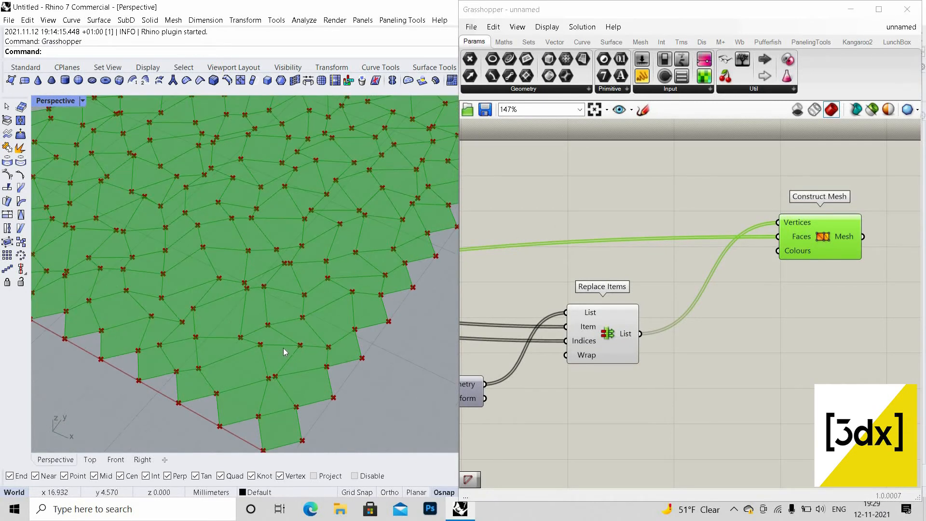
{"action": "scroll", "coordinate": [289, 344], "scroll_direction": "down", "scroll_amount": 3}
{"action": "scroll", "coordinate": [256, 371], "scroll_direction": "up", "scroll_amount": 4}
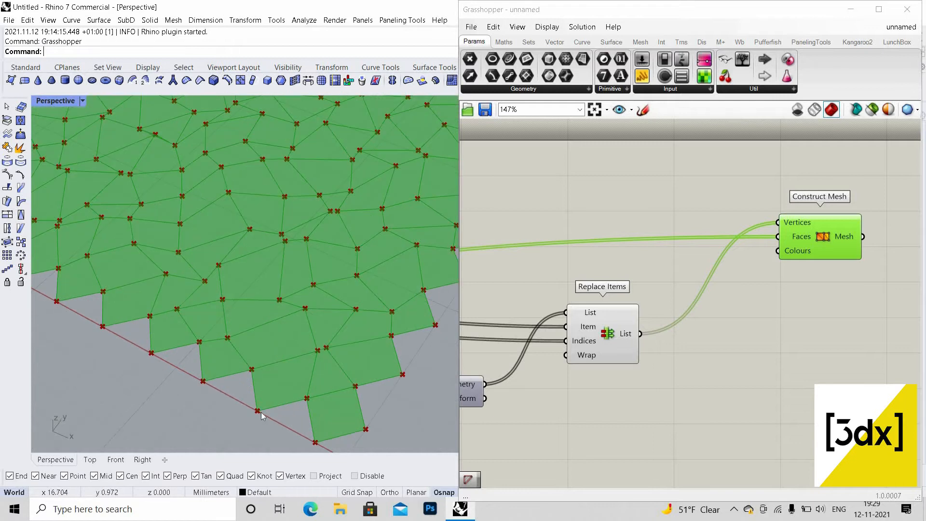
{"action": "scroll", "coordinate": [306, 418], "scroll_direction": "down", "scroll_amount": 1}
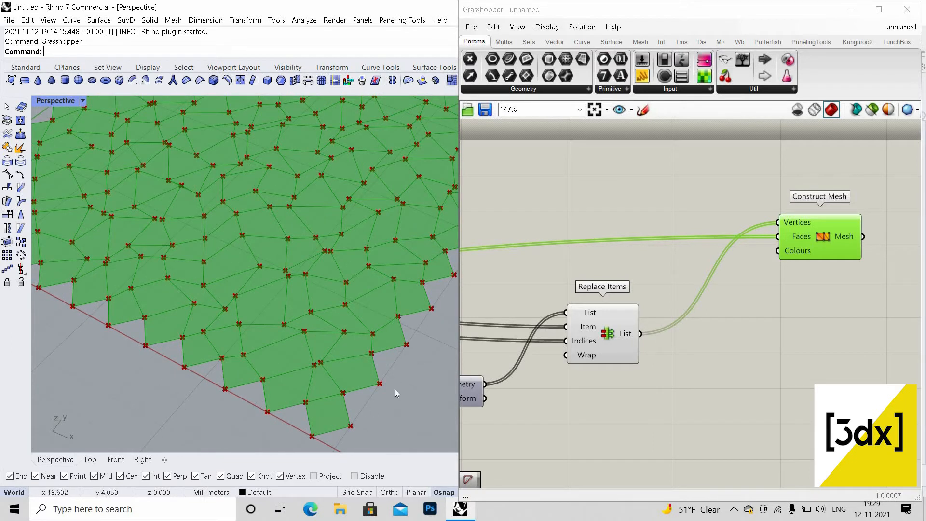
{"action": "scroll", "coordinate": [395, 389], "scroll_direction": "down", "scroll_amount": 5}
{"action": "scroll", "coordinate": [354, 386], "scroll_direction": "up", "scroll_amount": 6}
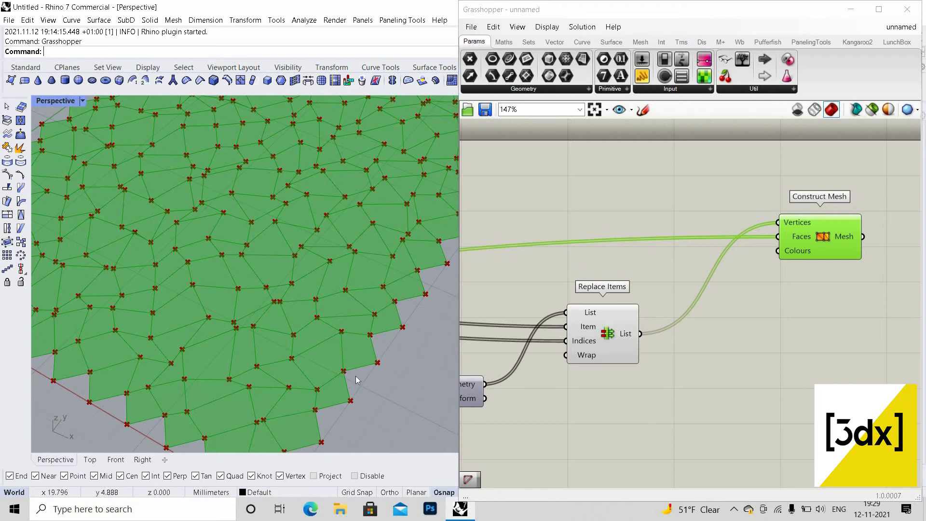
{"action": "scroll", "coordinate": [160, 312], "scroll_direction": "down", "scroll_amount": 4}
{"action": "scroll", "coordinate": [160, 312], "scroll_direction": "up", "scroll_amount": 5}
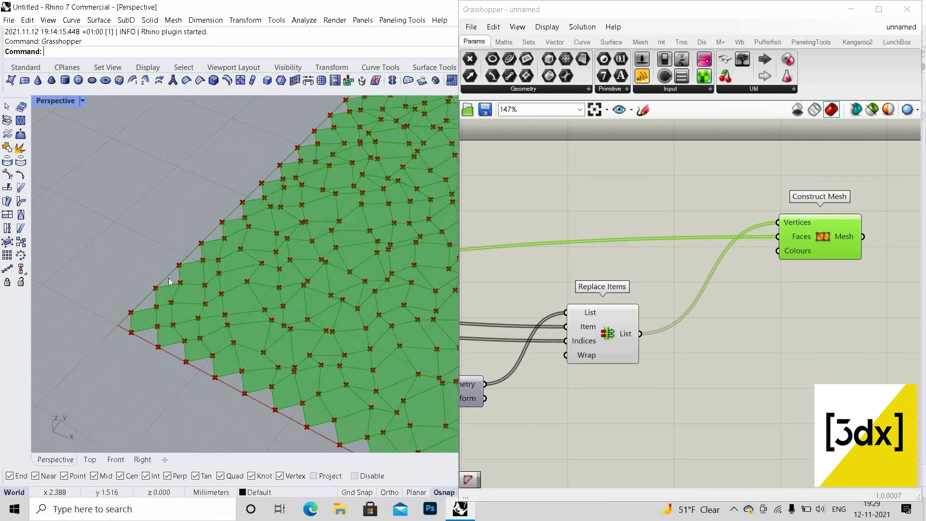
{"action": "scroll", "coordinate": [502, 329], "scroll_direction": "down", "scroll_amount": 3}
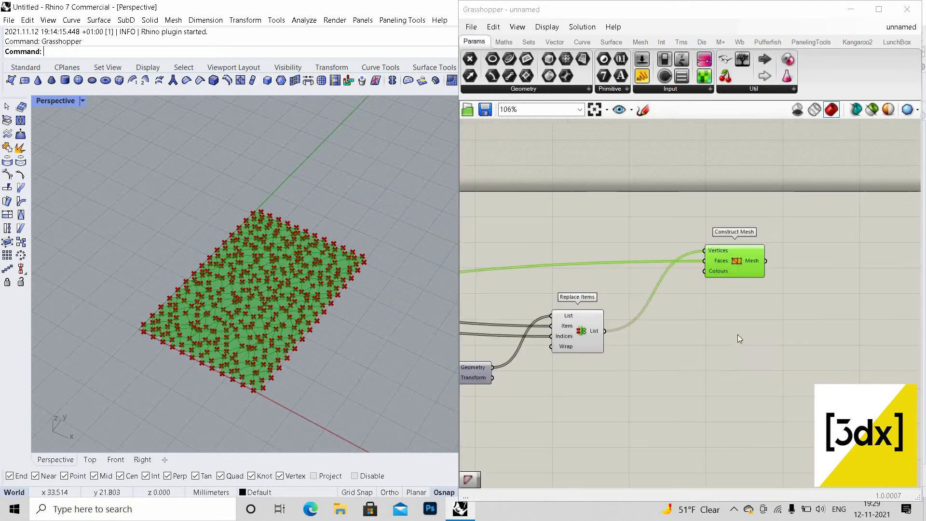
- Select Mesh NakedEdge and List Item and review their role against the mesh border in the viewport
{"action": "scroll", "coordinate": [609, 332], "scroll_direction": "down", "scroll_amount": 3}
{"action": "scroll", "coordinate": [678, 332], "scroll_direction": "up", "scroll_amount": 6}
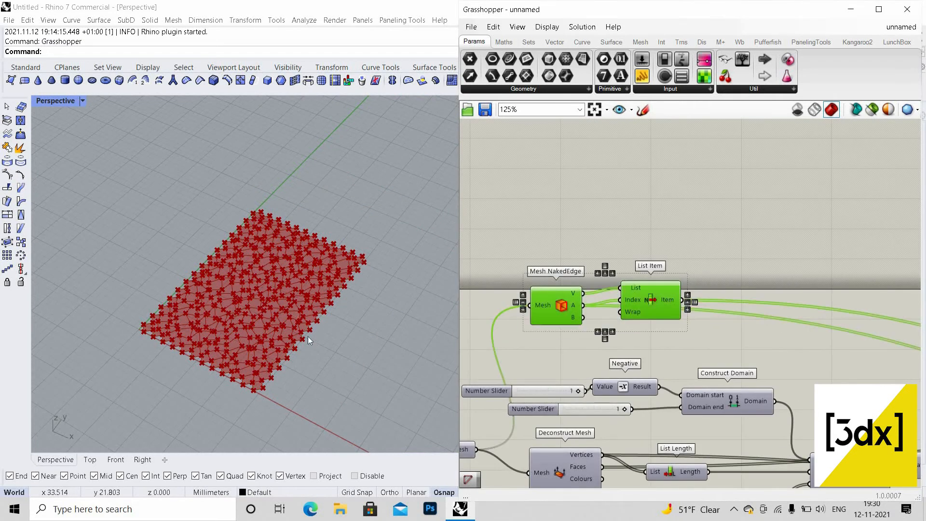
{"action": "scroll", "coordinate": [300, 332], "scroll_direction": "up", "scroll_amount": 5}
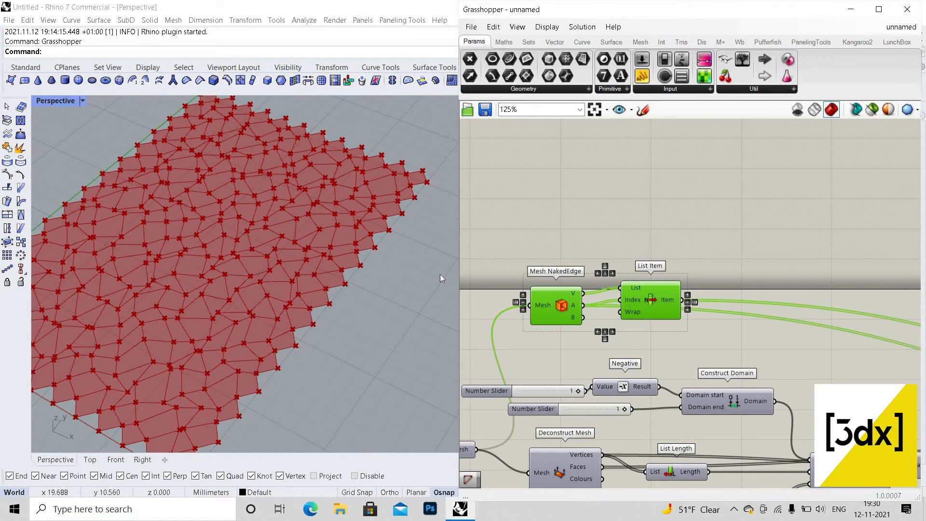
{"action": "scroll", "coordinate": [624, 337], "scroll_direction": "down", "scroll_amount": 5}
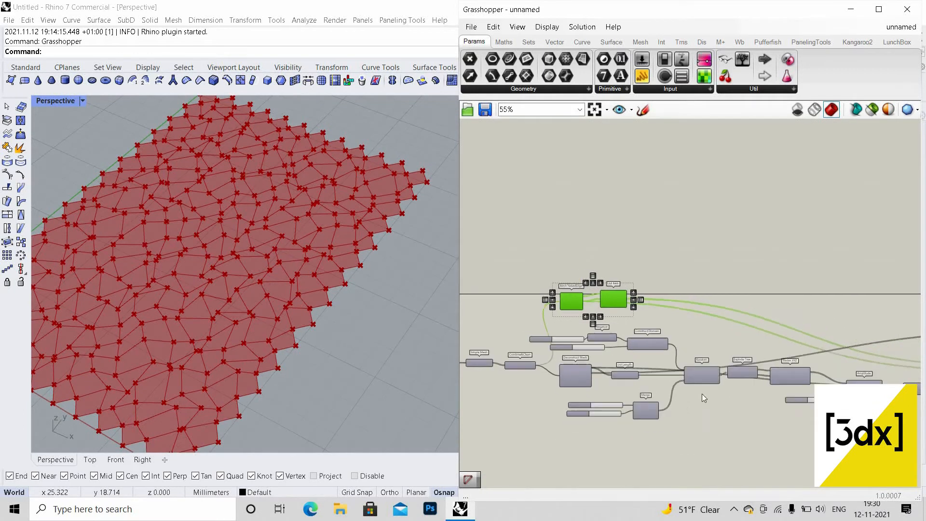
{"action": "right_click_drag", "start_coordinate": [790, 398], "coordinate": [727, 383]}
{"action": "scroll", "coordinate": [873, 350], "scroll_direction": "up", "scroll_amount": 5}
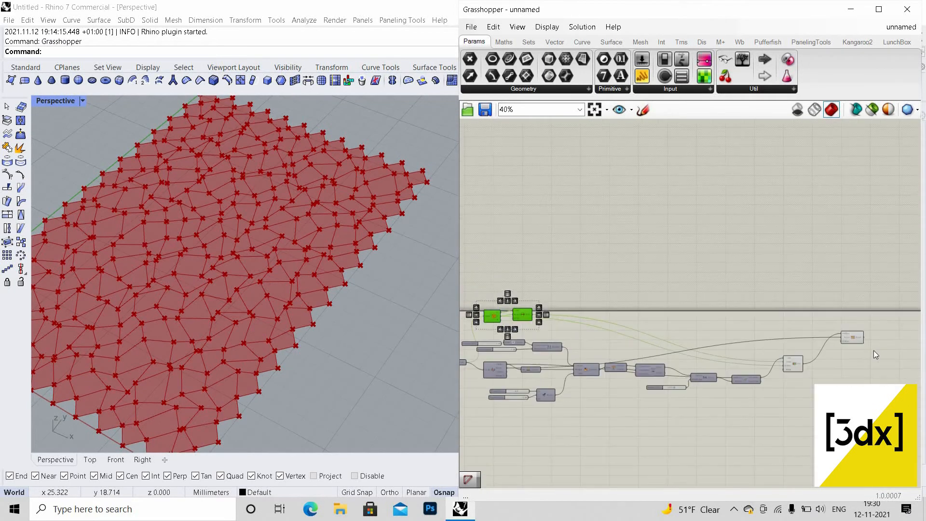
- Select Replace Items and examine its points and its wiring into Construct Mesh
{"action": "left_click_drag", "start_coordinate": [591, 440], "coordinate": [554, 328]}
{"action": "left_click", "coordinate": [733, 399]}
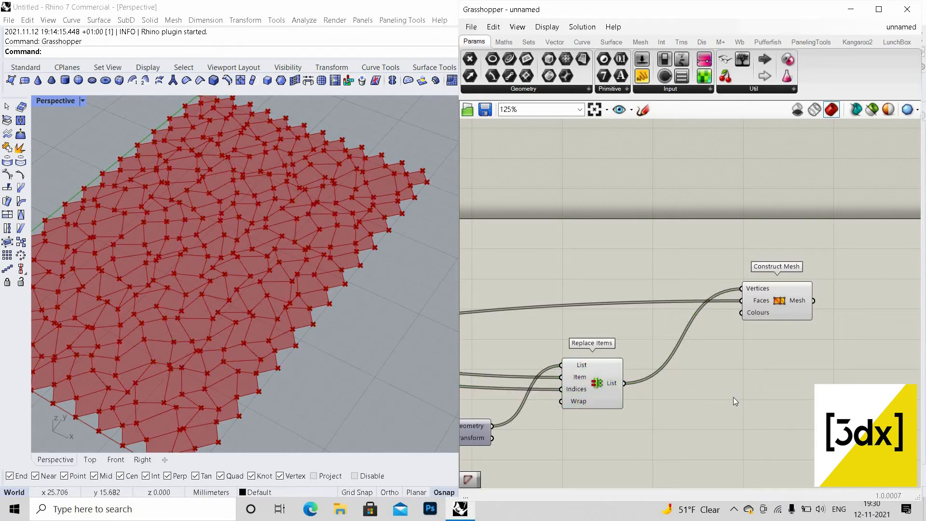
{"action": "left_click", "coordinate": [598, 384]}
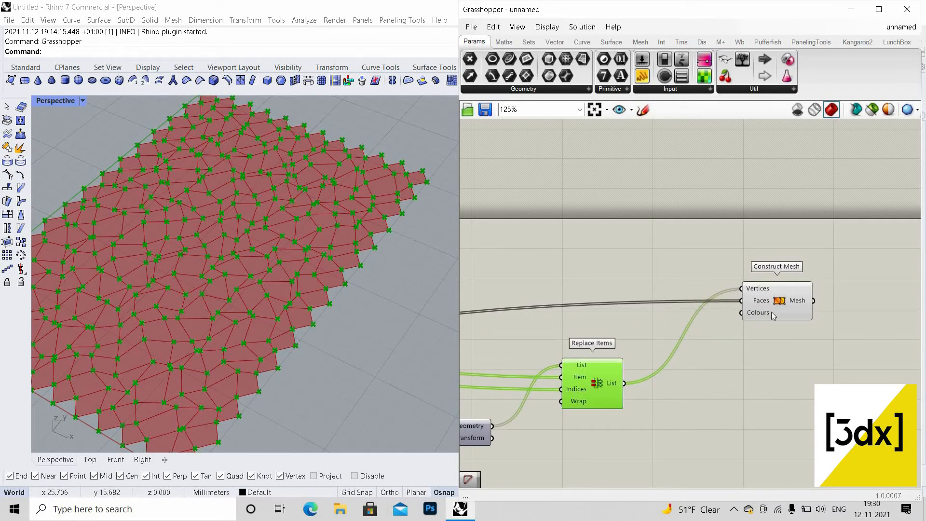
{"action": "scroll", "coordinate": [881, 329], "scroll_direction": "down", "scroll_amount": 5}
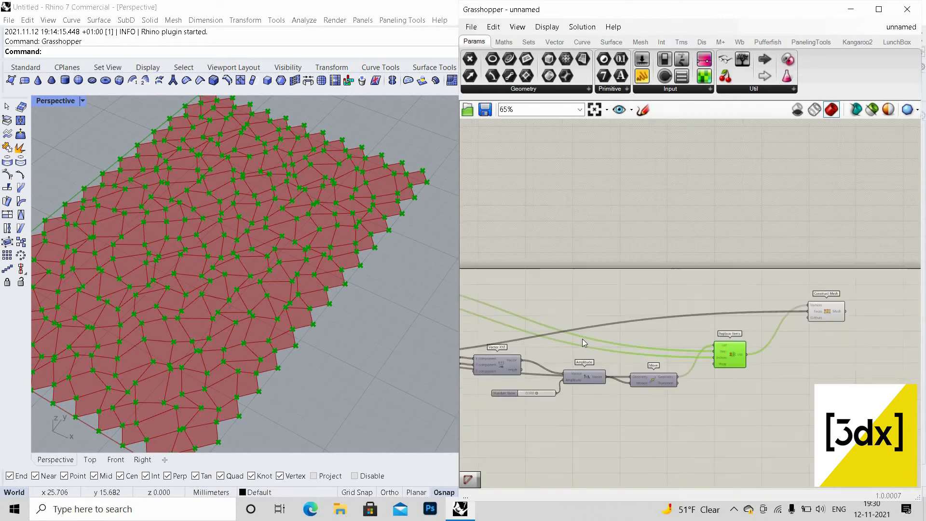
{"action": "scroll", "coordinate": [547, 346], "scroll_direction": "up", "scroll_amount": 2}
{"action": "scroll", "coordinate": [534, 371], "scroll_direction": "down", "scroll_amount": 4}
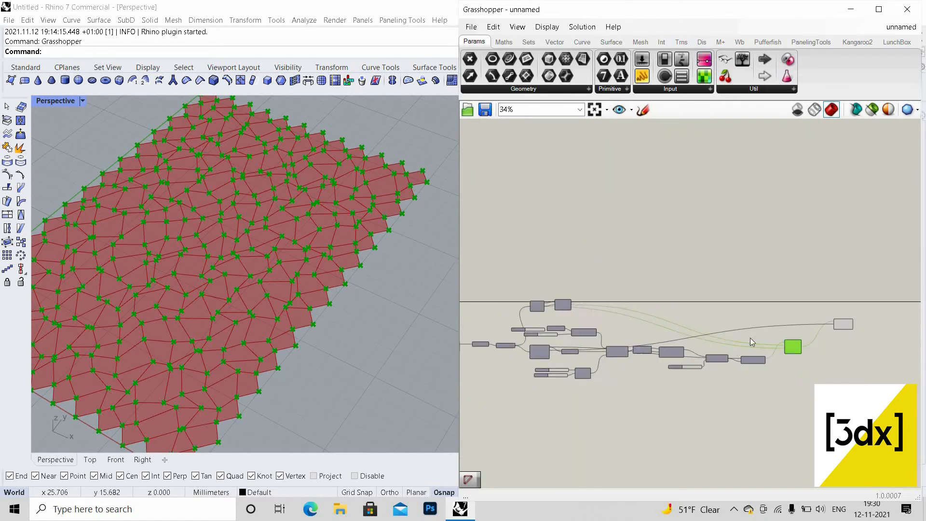
{"action": "scroll", "coordinate": [734, 345], "scroll_direction": "up", "scroll_amount": 5}
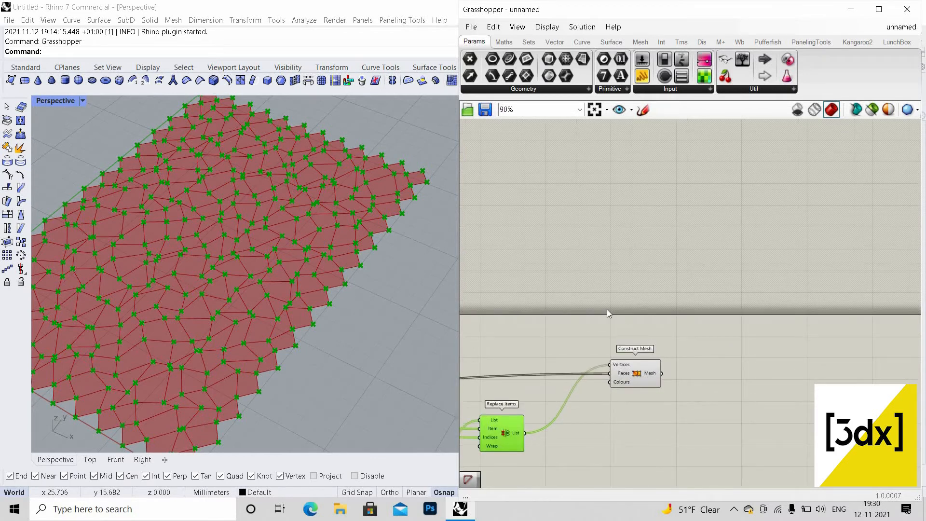
{"action": "scroll", "coordinate": [607, 309], "scroll_direction": "up", "scroll_amount": 3}
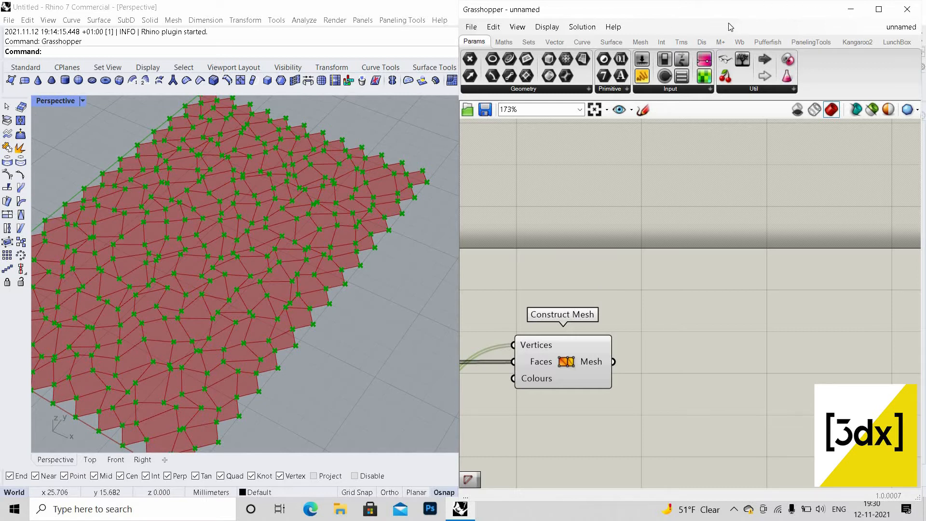
- Add a Face Boundaries component and connect the Mesh output of Construct Mesh to its Mesh input
{"action": "scroll", "coordinate": [637, 212], "scroll_direction": "down", "scroll_amount": 2}
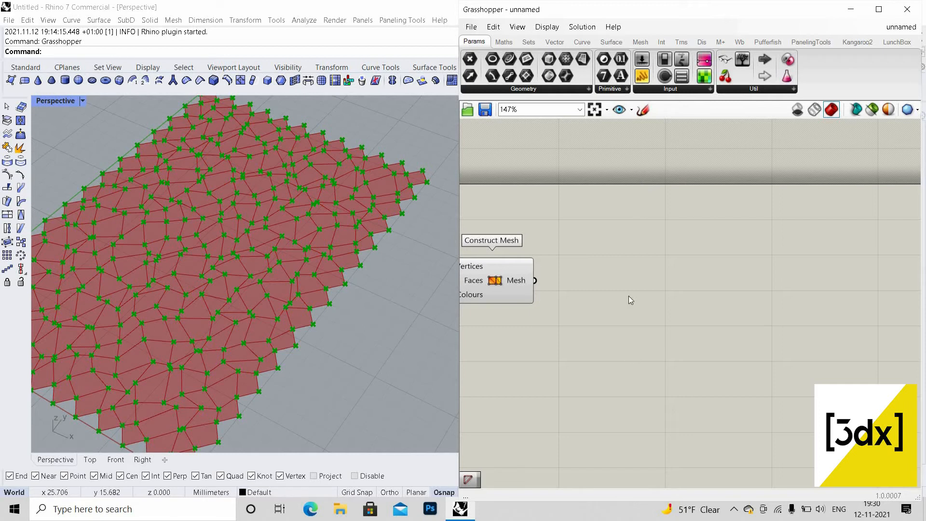
{"action": "double_click", "coordinate": [627, 340]}
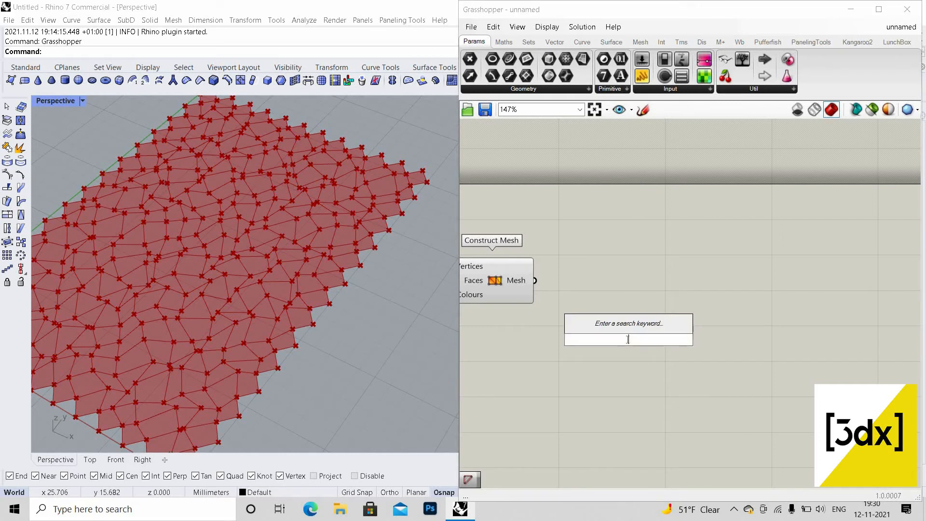
{"action": "type", "text": "D"}
{"action": "key", "text": "BackSpace"}
{"action": "type", "text": "face"}
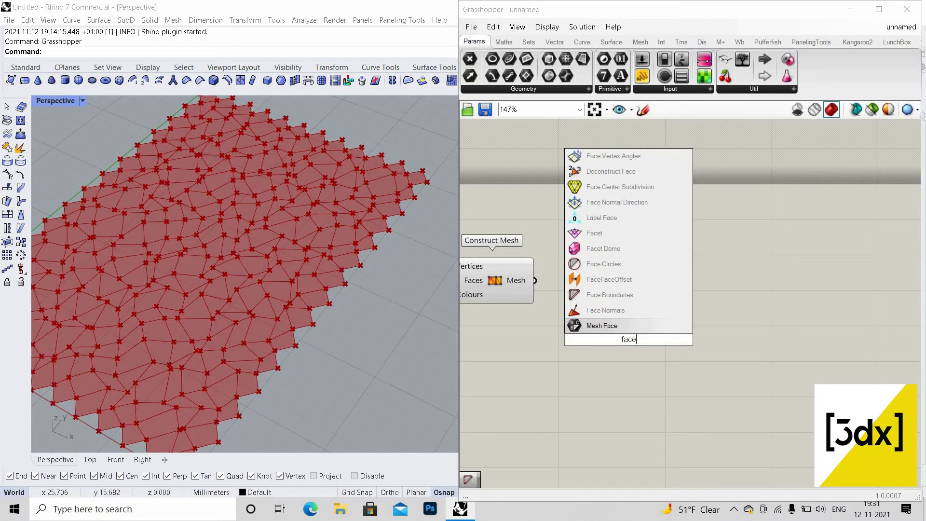
{"action": "left_click", "coordinate": [658, 295]}
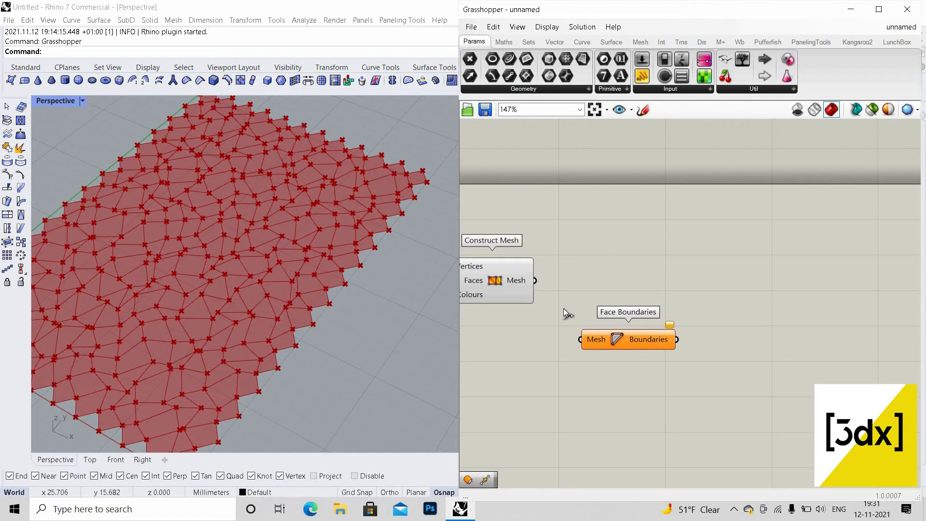
{"action": "left_click_drag", "start_coordinate": [535, 280], "coordinate": [582, 339]}
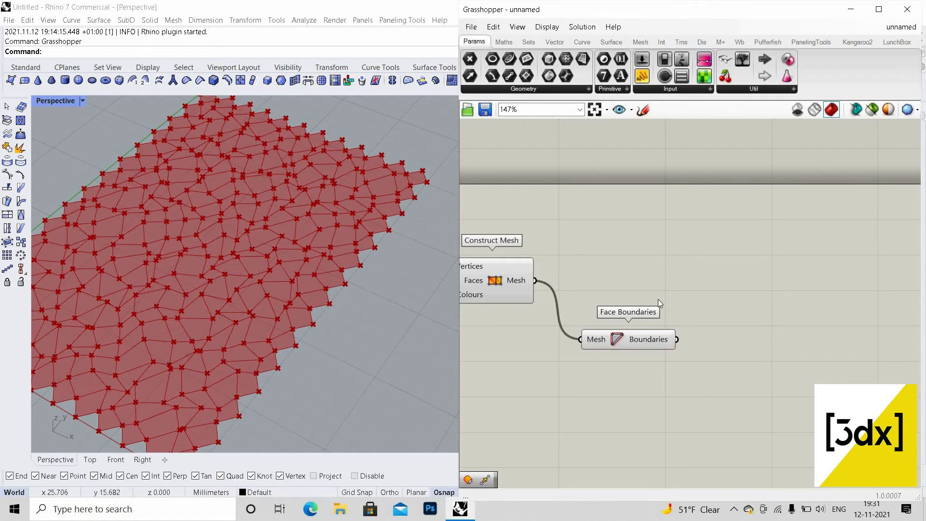
{"action": "right_click_drag", "start_coordinate": [658, 299], "coordinate": [540, 265]}
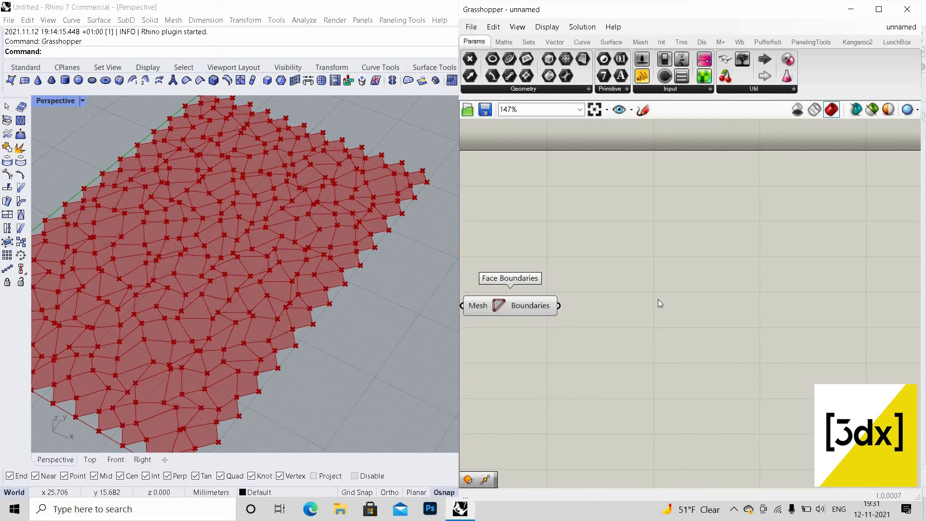
- Examine the Construct Mesh and Face Boundaries previews, comparing the mesh surface with the outlines of its individual faces
{"action": "left_click", "coordinate": [529, 303]}
{"action": "scroll", "coordinate": [367, 275], "scroll_direction": "down", "scroll_amount": 3}
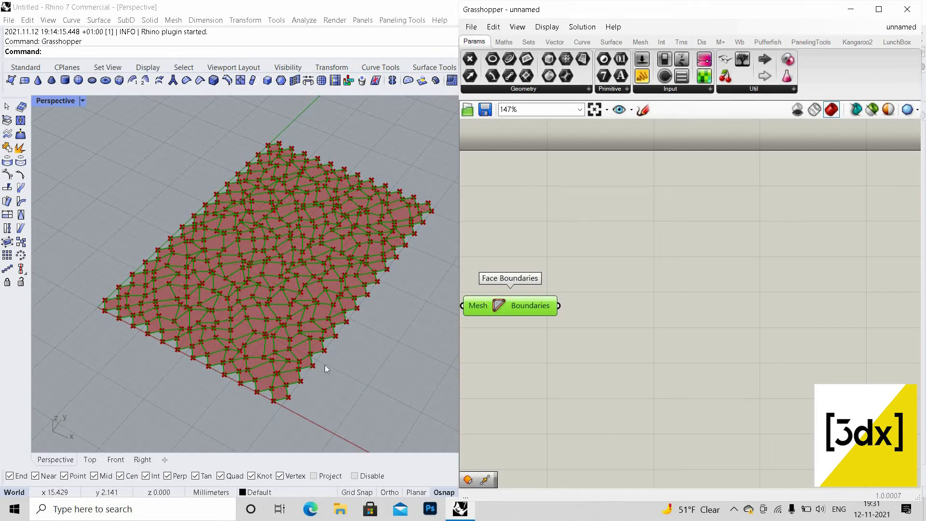
{"action": "scroll", "coordinate": [325, 364], "scroll_direction": "up", "scroll_amount": 3}
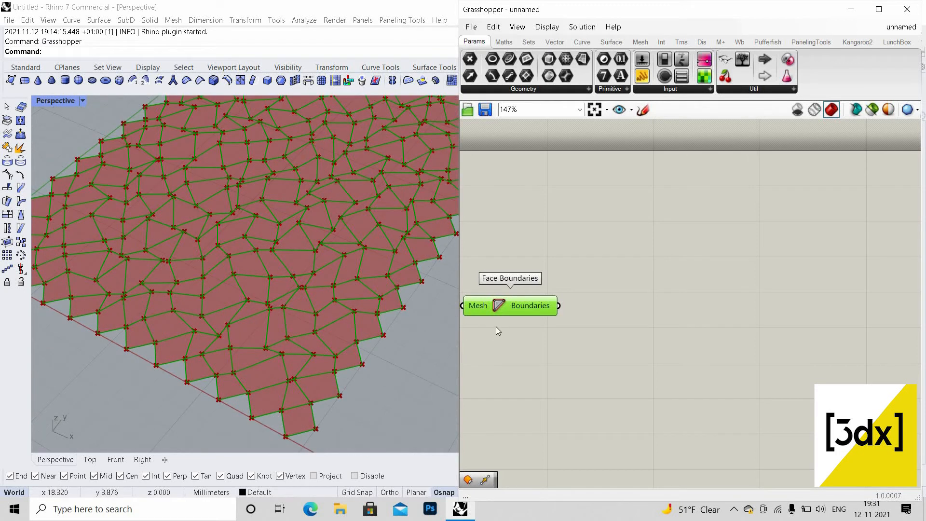
{"action": "scroll", "coordinate": [489, 288], "scroll_direction": "up", "scroll_amount": 1}
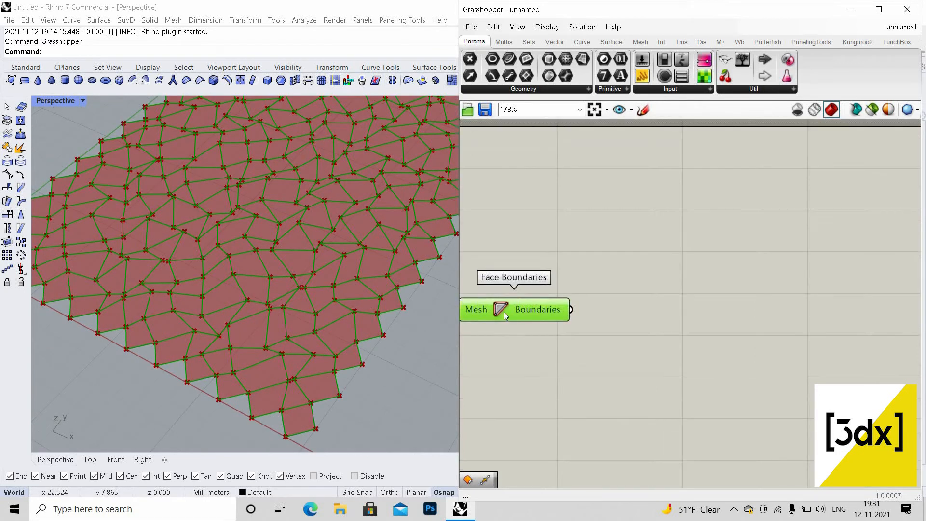
{"action": "scroll", "coordinate": [594, 311], "scroll_direction": "down", "scroll_amount": 6}
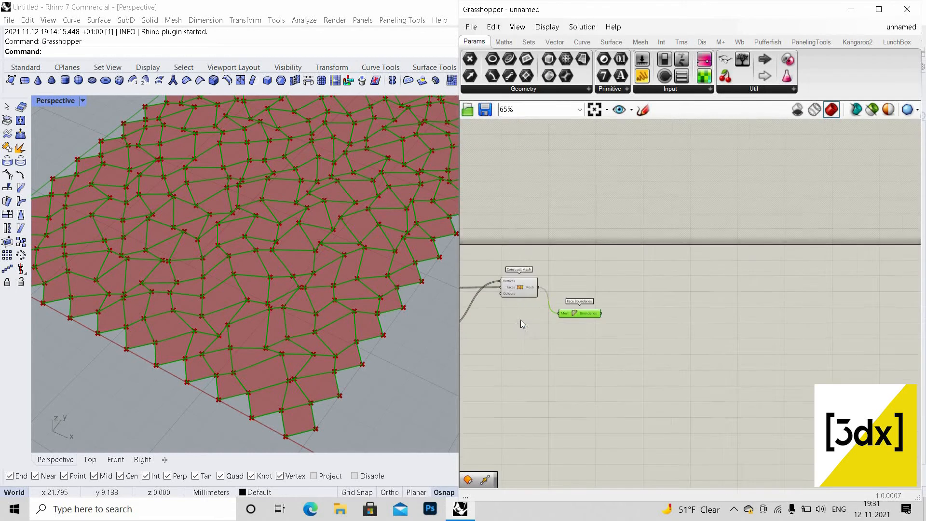
{"action": "scroll", "coordinate": [520, 309], "scroll_direction": "up", "scroll_amount": 4}
{"action": "left_click", "coordinate": [568, 341]}
{"action": "left_click", "coordinate": [515, 276]}
{"action": "scroll", "coordinate": [595, 339], "scroll_direction": "down", "scroll_amount": 4}
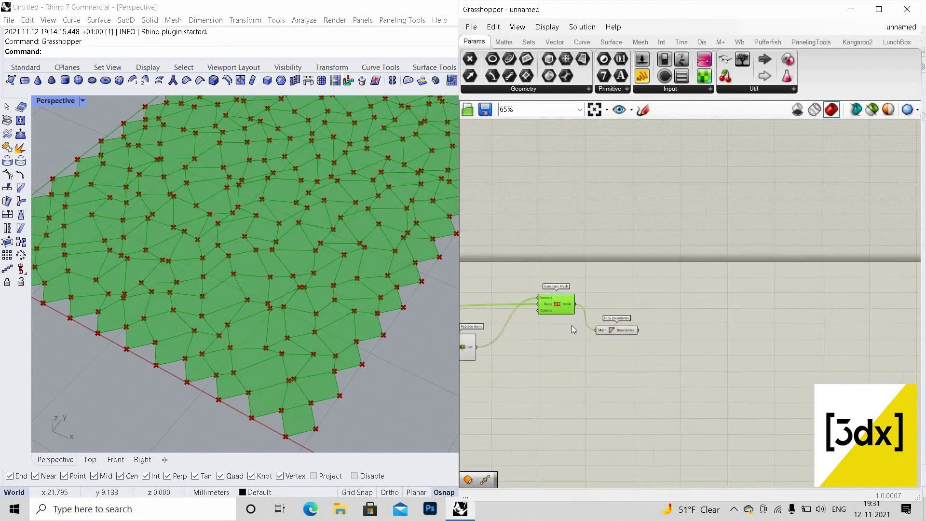
{"action": "scroll", "coordinate": [629, 302], "scroll_direction": "up", "scroll_amount": 2}
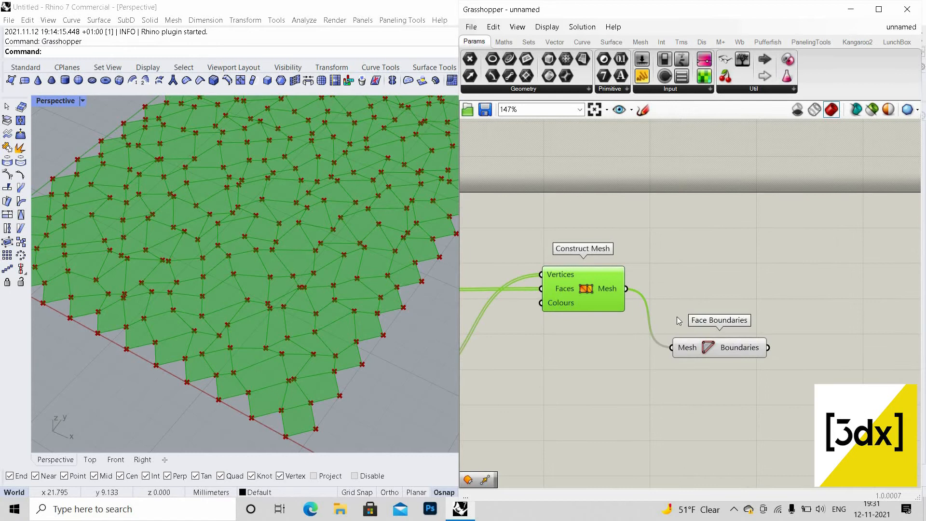
{"action": "left_click", "coordinate": [685, 347]}
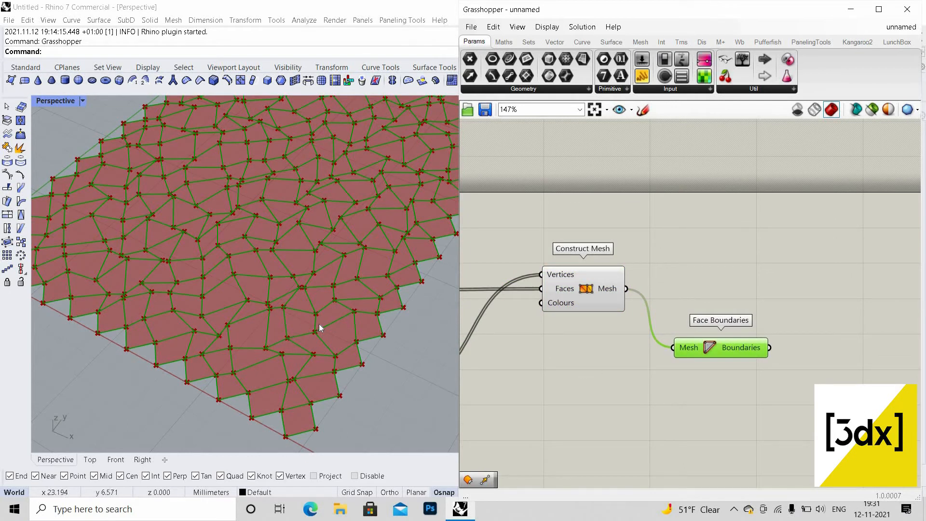
{"action": "scroll", "coordinate": [320, 330], "scroll_direction": "up", "scroll_amount": 2}
{"action": "scroll", "coordinate": [318, 374], "scroll_direction": "down", "scroll_amount": 3}
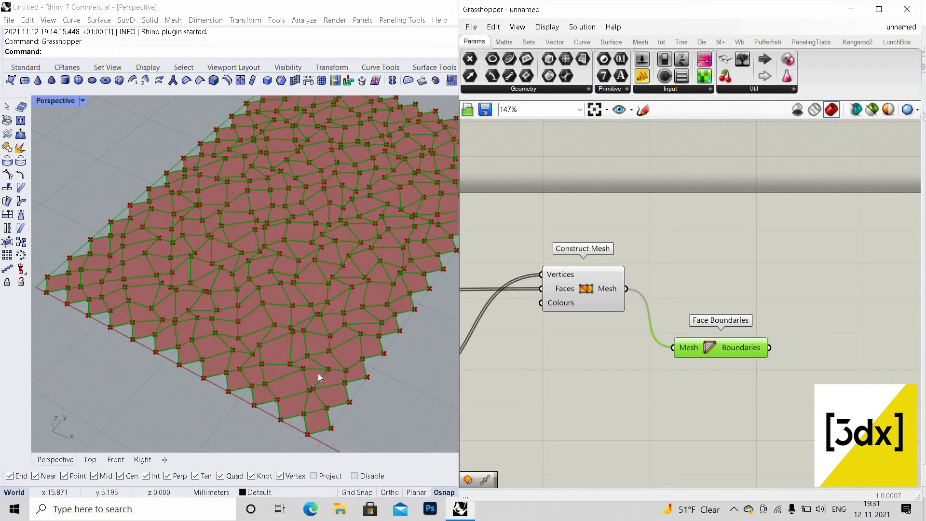
{"action": "scroll", "coordinate": [326, 364], "scroll_direction": "up", "scroll_amount": 2}
{"action": "scroll", "coordinate": [331, 366], "scroll_direction": "down", "scroll_amount": 2}
{"action": "scroll", "coordinate": [318, 352], "scroll_direction": "up", "scroll_amount": 2}
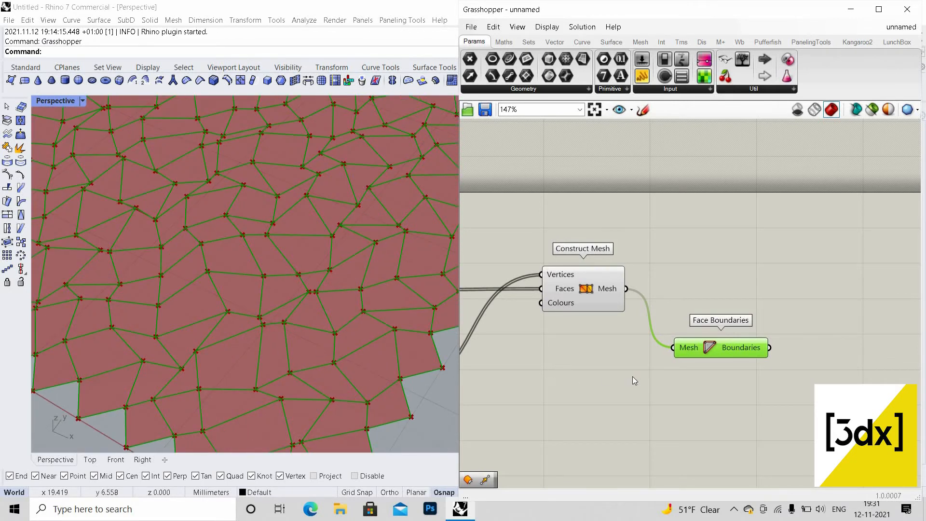
{"action": "scroll", "coordinate": [637, 374], "scroll_direction": "down", "scroll_amount": 3}
{"action": "scroll", "coordinate": [726, 338], "scroll_direction": "up", "scroll_amount": 2}
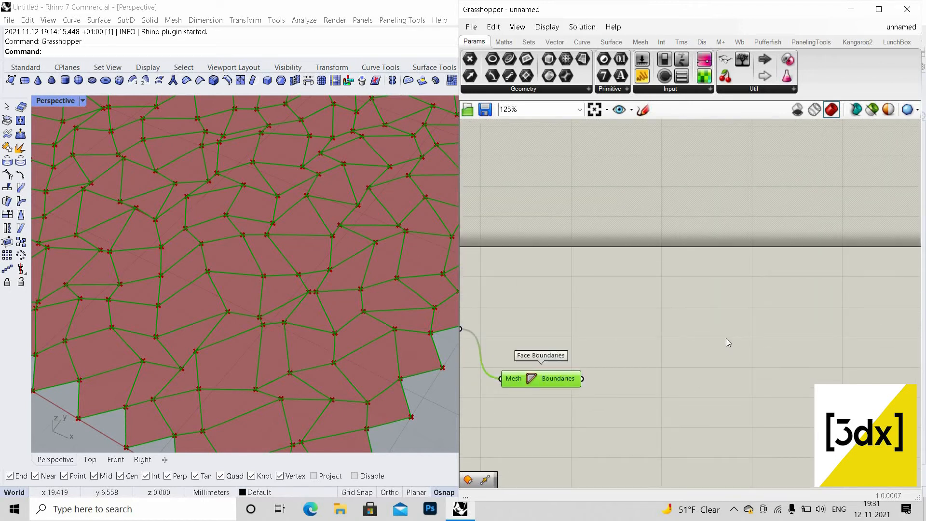
- Add the Offset Curve component that supports both sides and end capping, and place a duplicate of it below the original
{"action": "scroll", "coordinate": [637, 348], "scroll_direction": "down", "scroll_amount": 2}
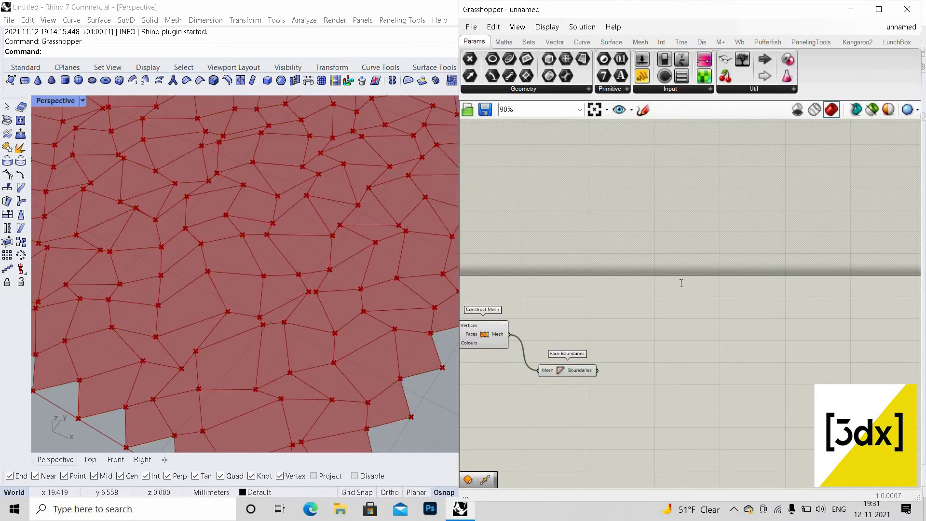
{"action": "double_click", "coordinate": [680, 279]}
{"action": "type", "text": "offset"}
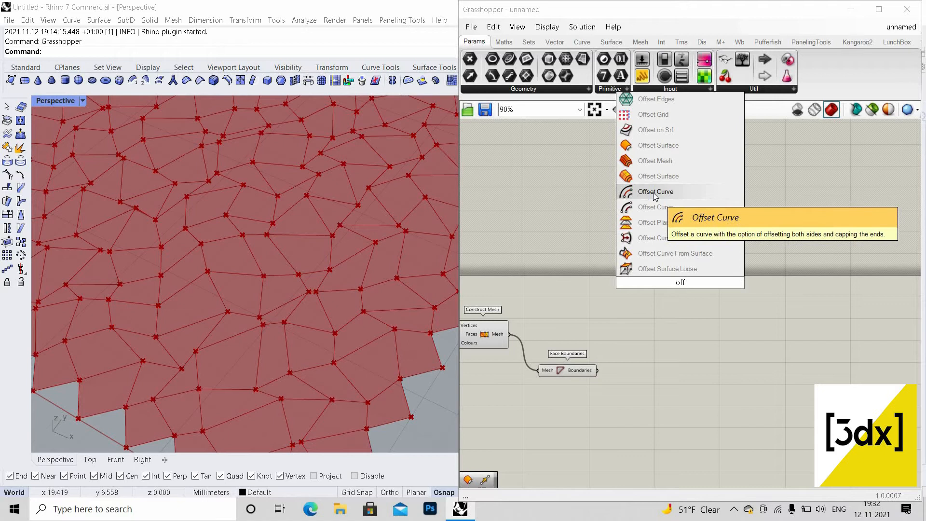
{"action": "left_click_drag", "start_coordinate": [655, 194], "coordinate": [677, 263]}
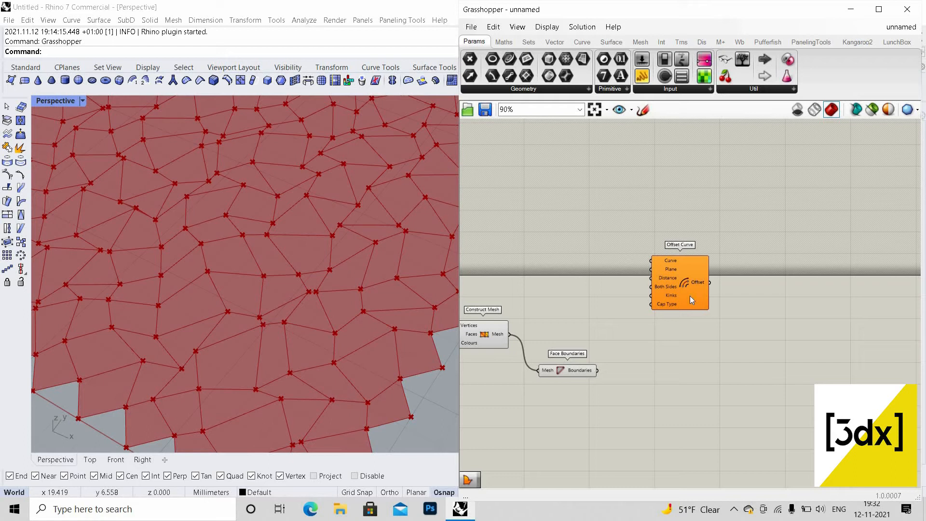
{"action": "left_click", "coordinate": [689, 296]}
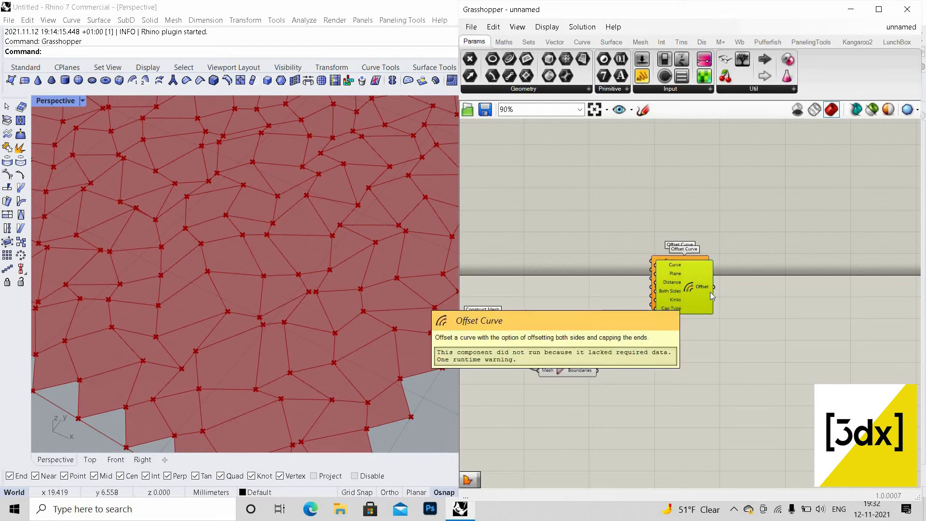
{"action": "key", "text": "ctrl+c"}
{"action": "key", "text": "ctrl+v"}
{"action": "scroll", "coordinate": [695, 354], "scroll_direction": "down", "scroll_amount": 2}
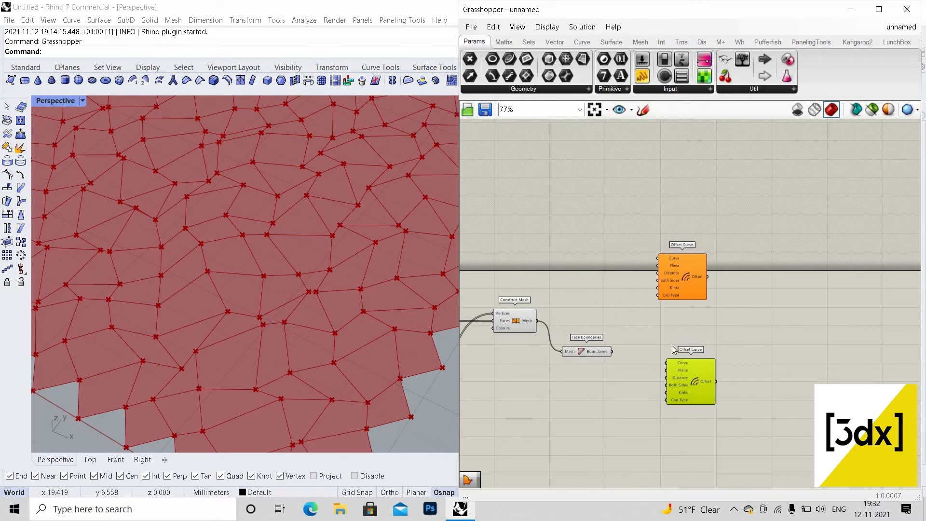
- Connect the Boundaries output of Face Boundaries to the Curve input of the lower Offset Curve and check the offset outlines
{"action": "left_click_drag", "start_coordinate": [614, 351], "coordinate": [688, 369]}
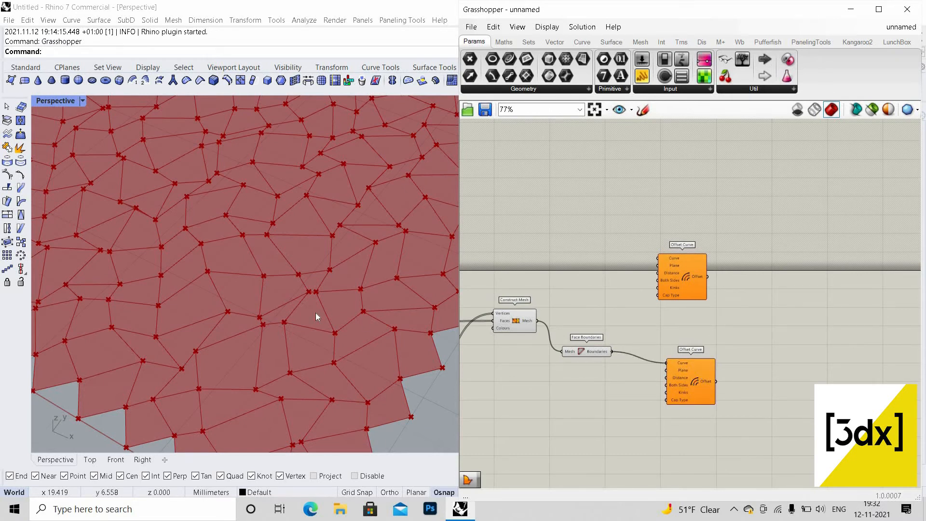
{"action": "scroll", "coordinate": [329, 320], "scroll_direction": "down", "scroll_amount": 3}
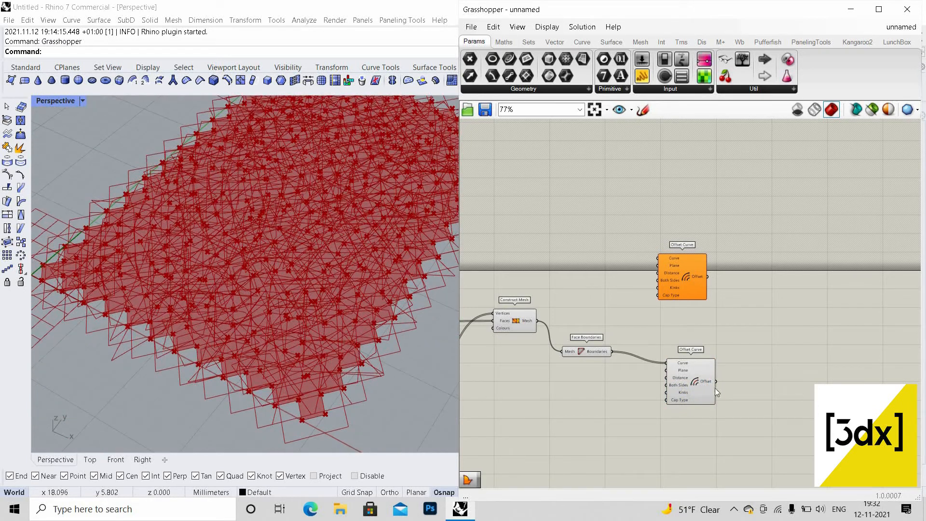
{"action": "left_click", "coordinate": [672, 389]}
{"action": "left_click", "coordinate": [652, 399]}
- Create a number slider with the value 0.91 below the Face Boundaries component
{"action": "double_click", "coordinate": [521, 398]}
{"action": "type", "text": "0."}
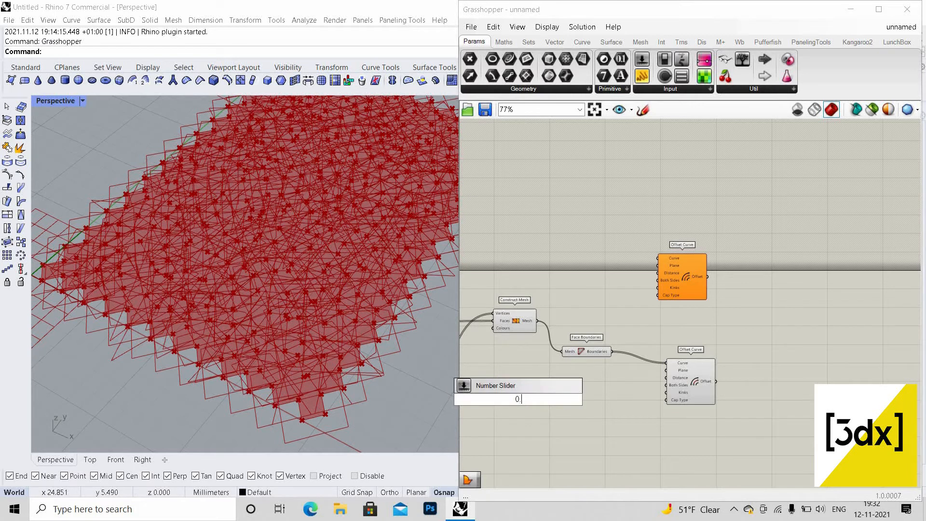
{"action": "type", "text": "91"}
{"action": "key", "text": "Return"}
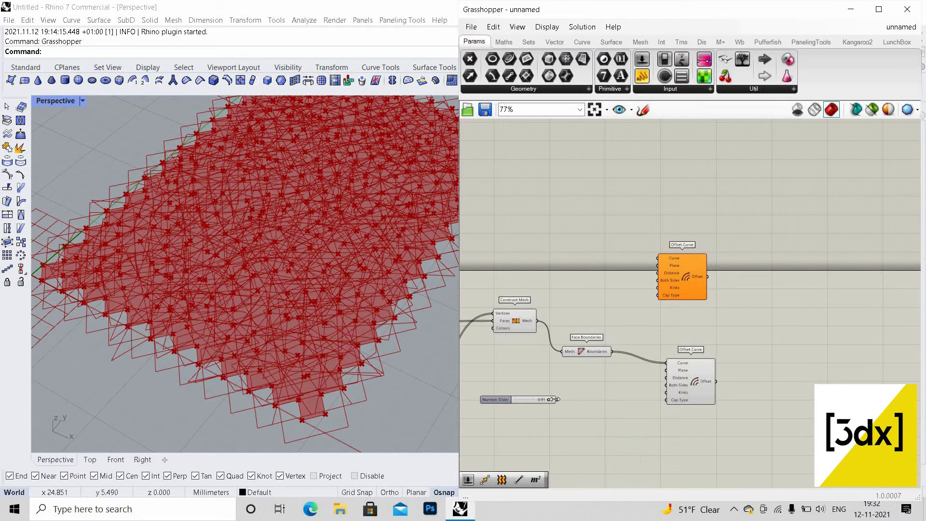
- Connect the 0.91 number slider to the Distance inputs of both Offset Curve components
{"action": "left_click_drag", "start_coordinate": [658, 273], "coordinate": [520, 416]}
{"action": "scroll", "coordinate": [615, 378], "scroll_direction": "up", "scroll_amount": 2}
{"action": "scroll", "coordinate": [546, 408], "scroll_direction": "up", "scroll_amount": 1}
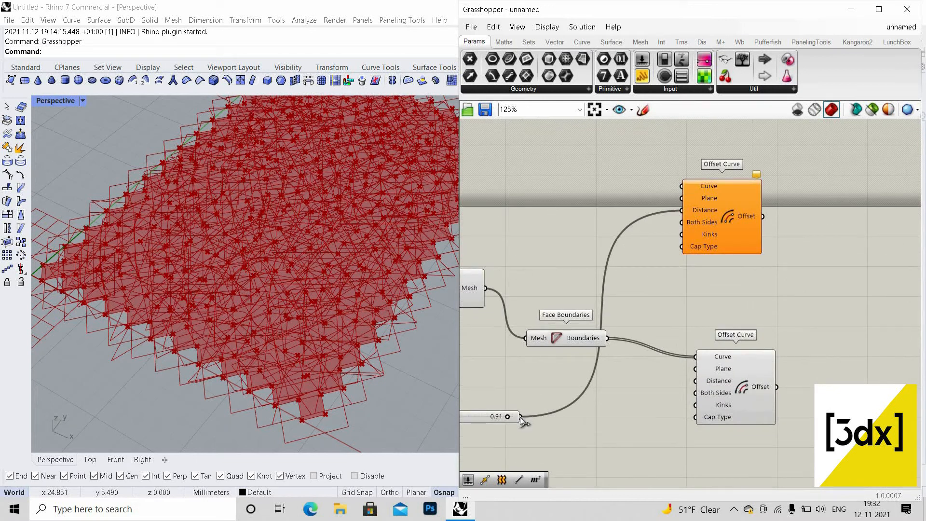
{"action": "left_click_drag", "start_coordinate": [695, 381], "coordinate": [520, 417]}
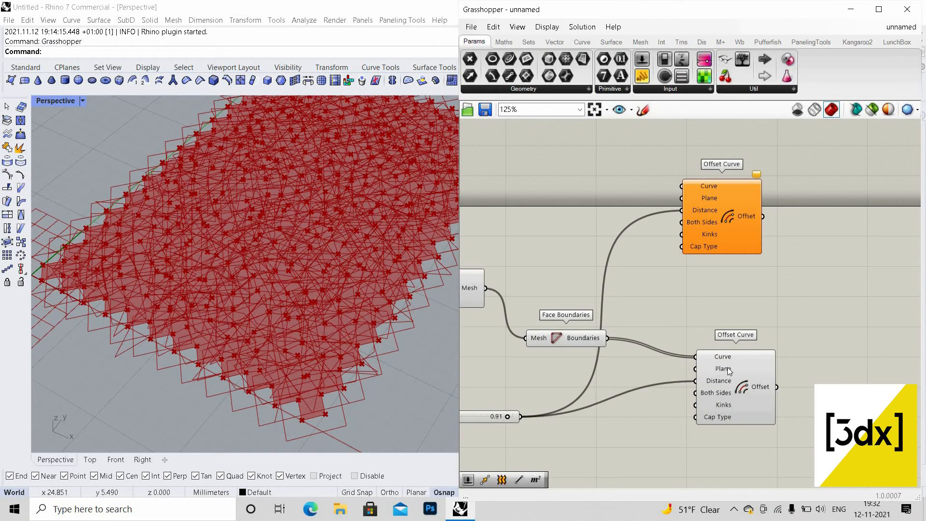
{"action": "scroll", "coordinate": [727, 380], "scroll_direction": "down", "scroll_amount": 1}
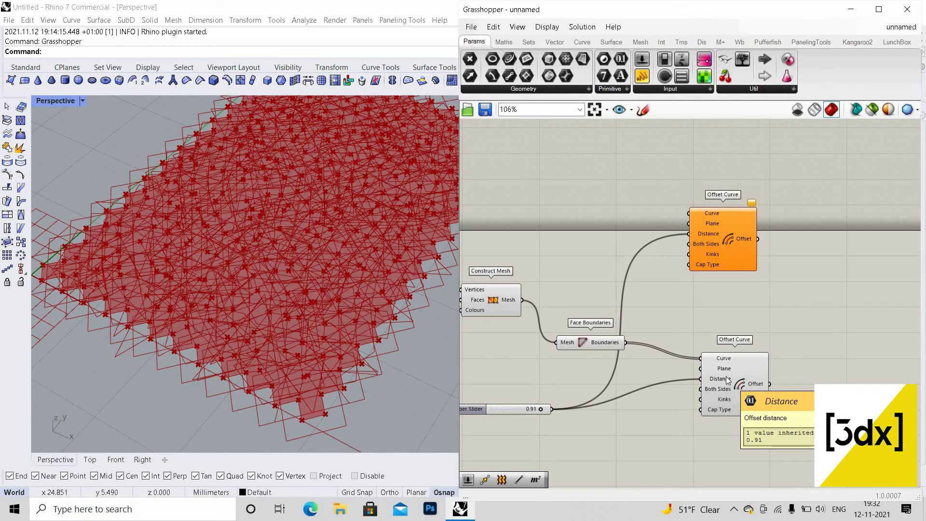
{"action": "double_click", "coordinate": [599, 206]}
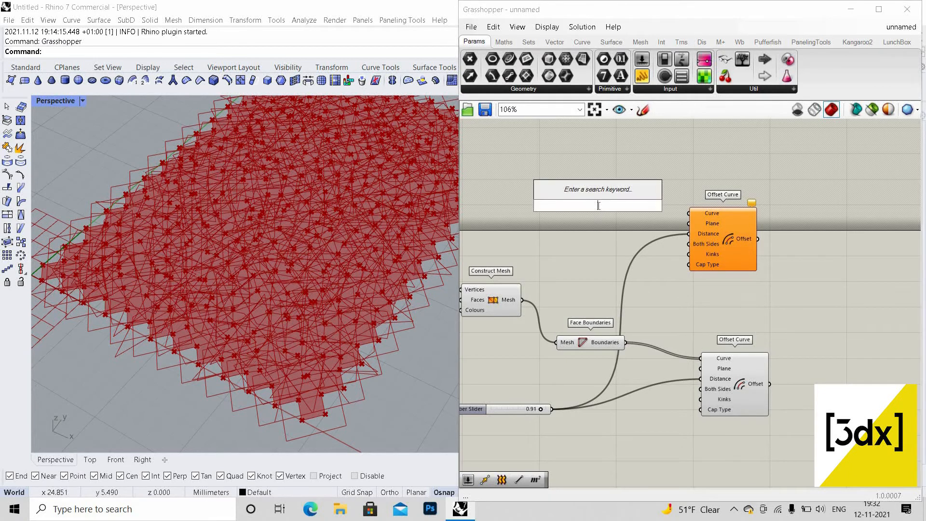
{"action": "type", "text": "region"}
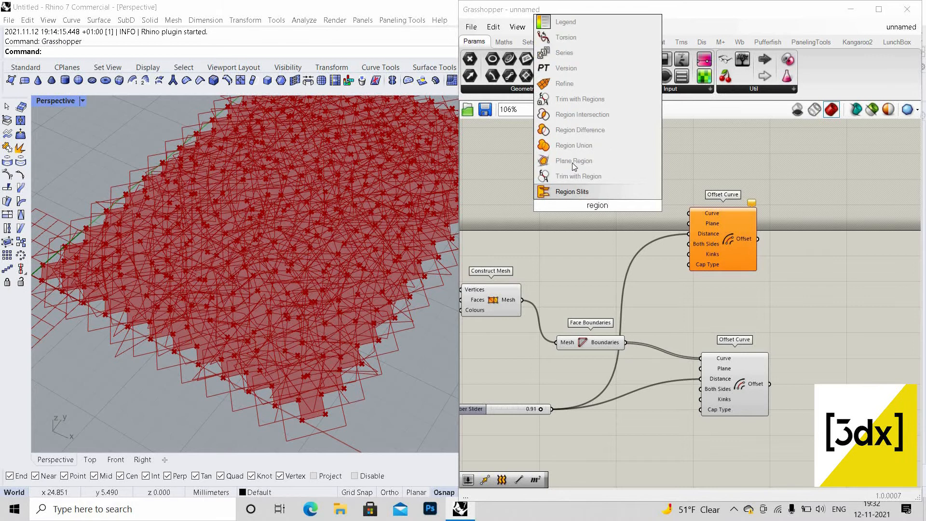
{"action": "left_click", "coordinate": [572, 163]}
{"action": "scroll", "coordinate": [612, 206], "scroll_direction": "up", "scroll_amount": 3}
{"action": "left_click", "coordinate": [611, 207]}
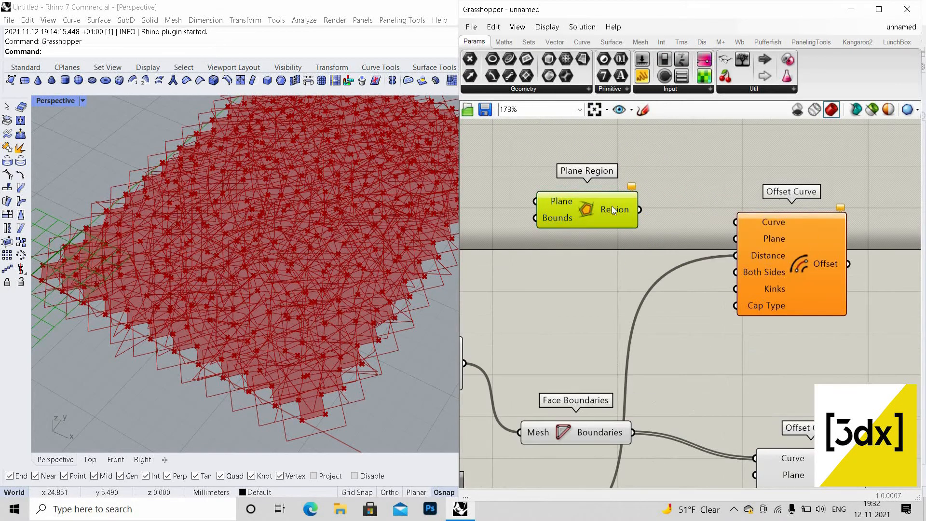
{"action": "key", "text": "Delete"}
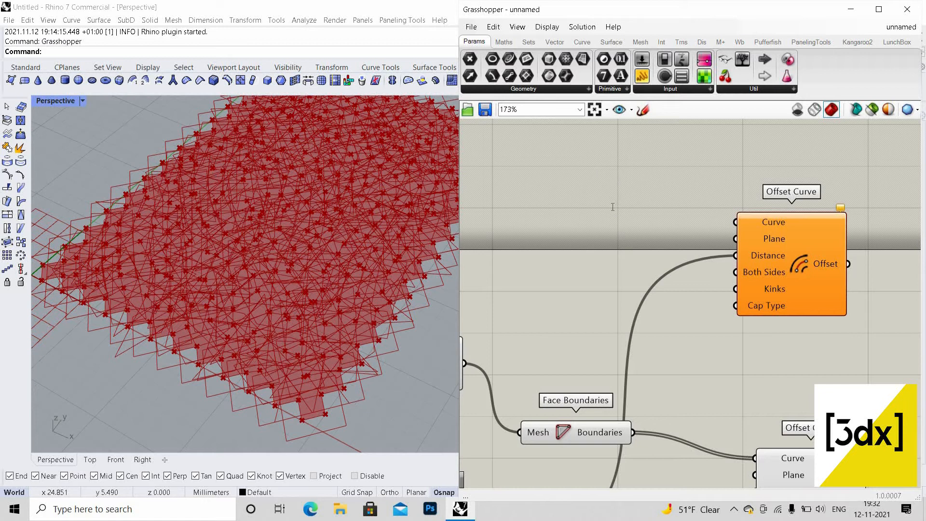
- Add a Region Union fed by the face boundaries and connect its Result to the upper Offset Curve's Curve input
{"action": "double_click", "coordinate": [612, 206]}
{"action": "type", "text": "reg"}
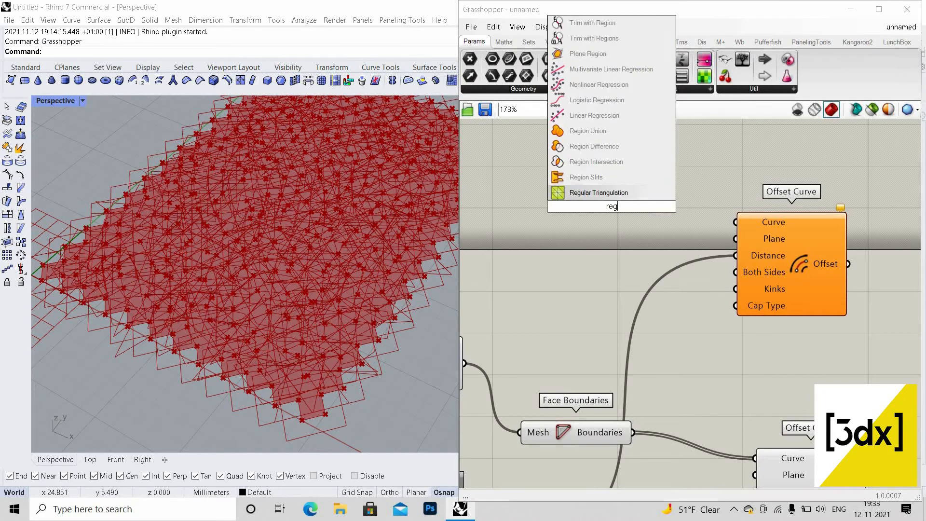
{"action": "type", "text": "ion un"}
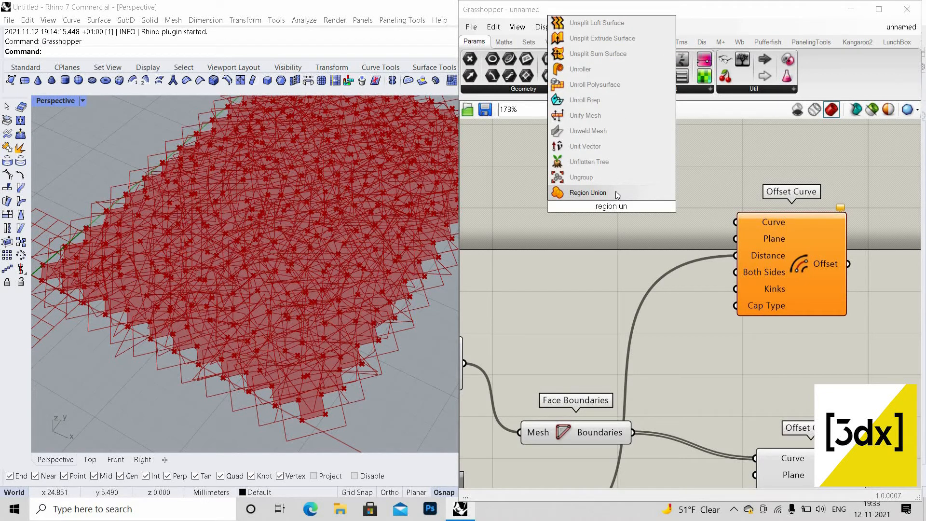
{"action": "key", "text": "Return"}
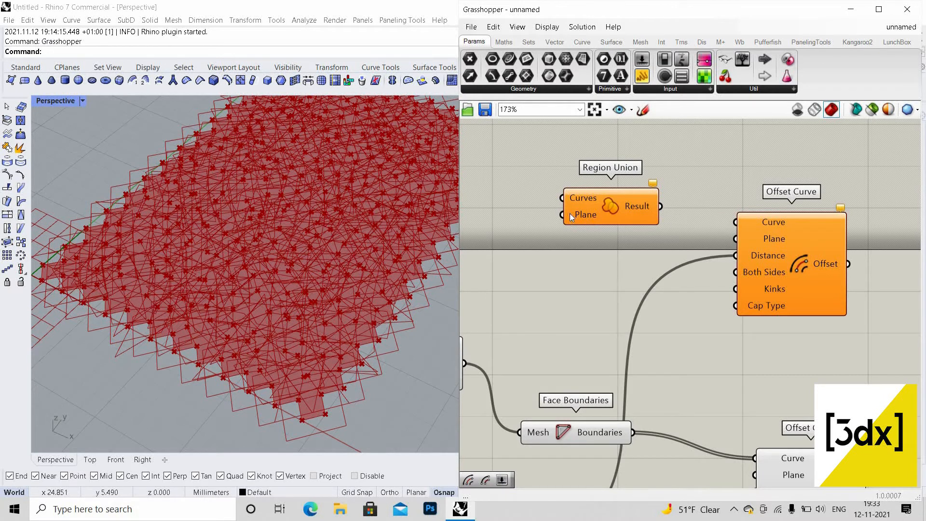
{"action": "left_click_drag", "start_coordinate": [632, 432], "coordinate": [563, 198]}
{"action": "left_click_drag", "start_coordinate": [660, 206], "coordinate": [735, 222]}
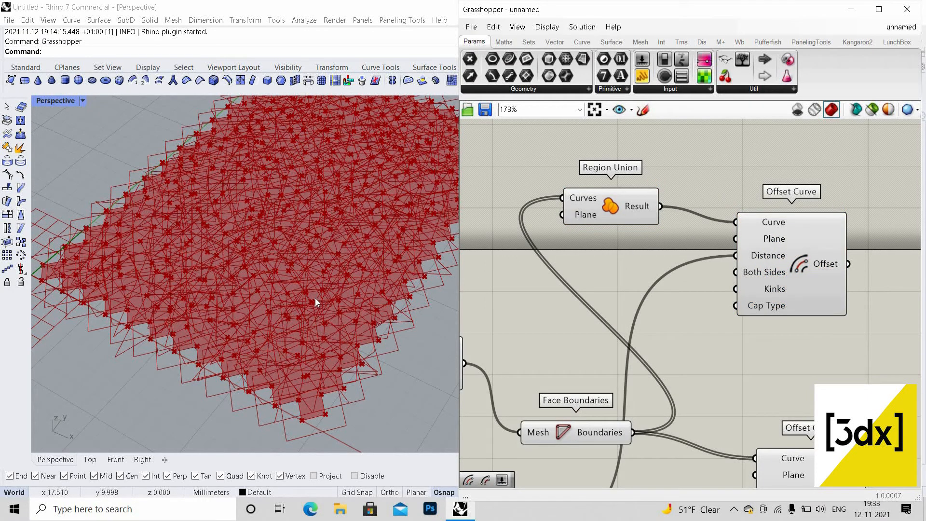
- Insert a Negative component between the 0.91 slider and the lower Offset Curve's Distance input, and shift that Offset Curve aside for space
{"action": "scroll", "coordinate": [314, 298], "scroll_direction": "down", "scroll_amount": 8}
{"action": "scroll", "coordinate": [314, 298], "scroll_direction": "up", "scroll_amount": 8}
{"action": "scroll", "coordinate": [692, 387], "scroll_direction": "down", "scroll_amount": 3}
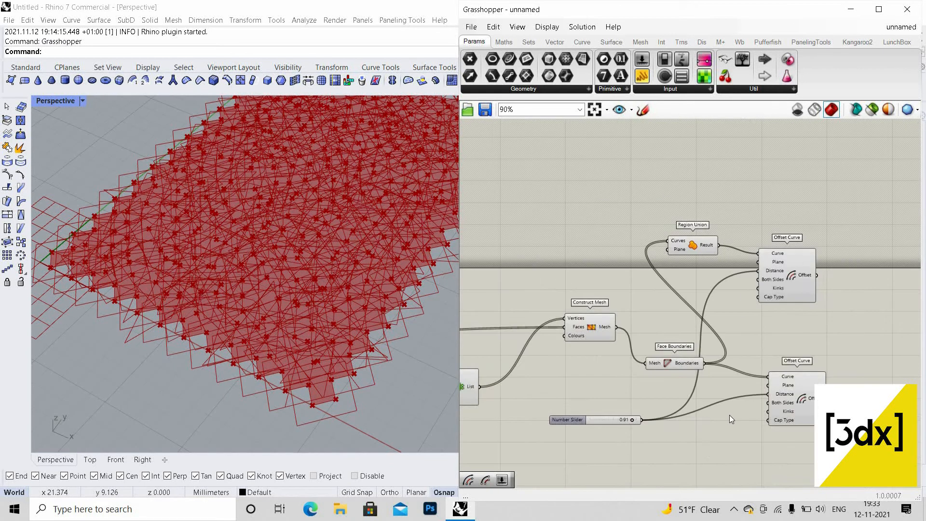
{"action": "scroll", "coordinate": [732, 415], "scroll_direction": "up", "scroll_amount": 3}
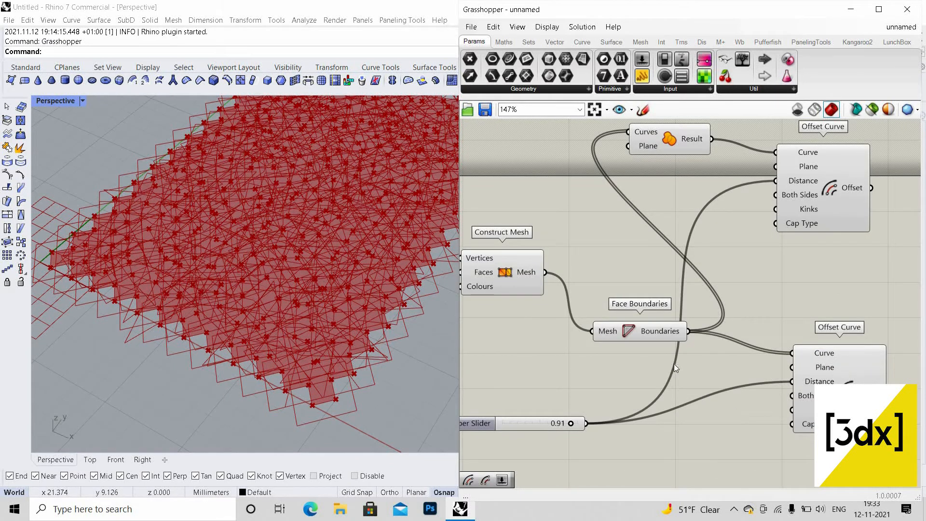
{"action": "scroll", "coordinate": [677, 359], "scroll_direction": "down", "scroll_amount": 2}
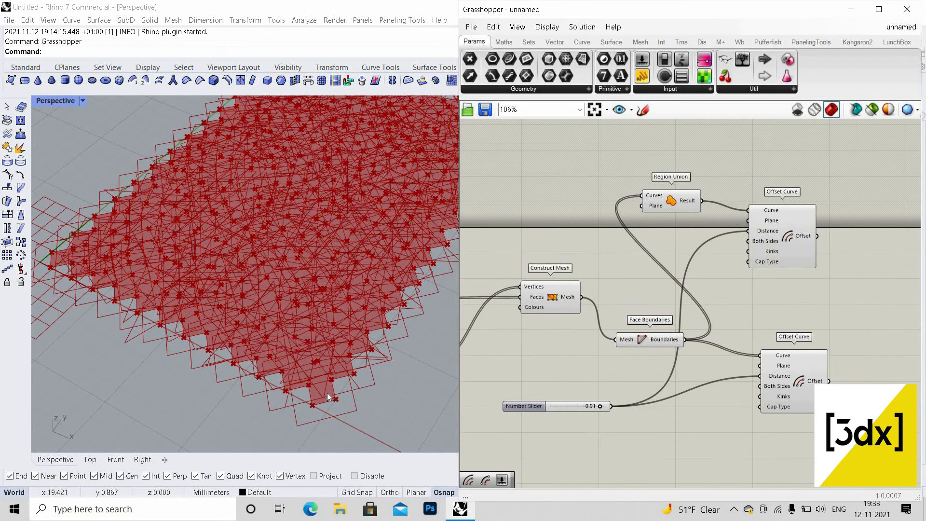
{"action": "scroll", "coordinate": [327, 392], "scroll_direction": "up", "scroll_amount": 2}
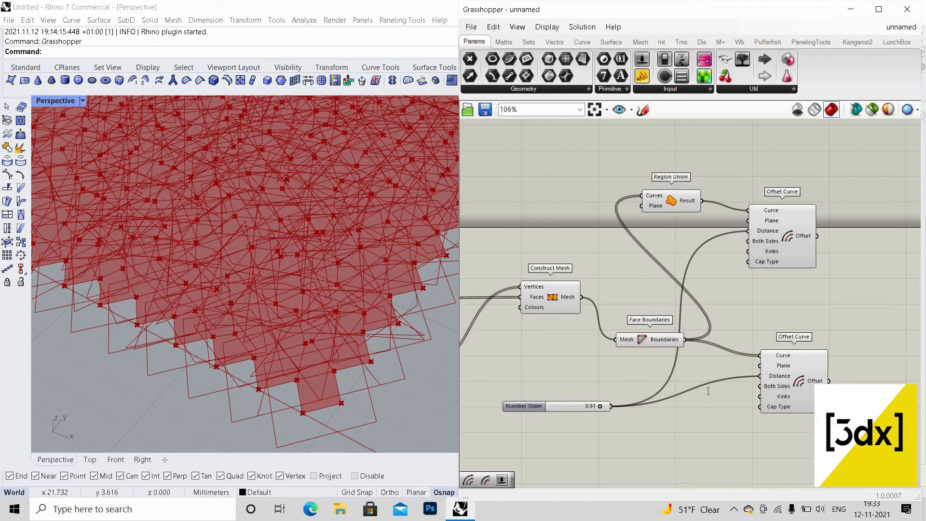
{"action": "double_click", "coordinate": [708, 391]}
{"action": "type", "text": "nega"}
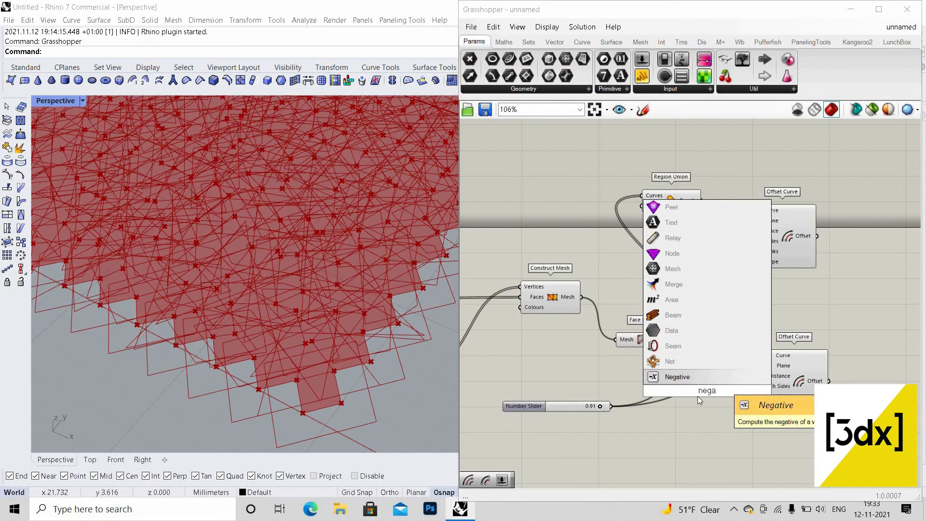
{"action": "left_click", "coordinate": [719, 377]}
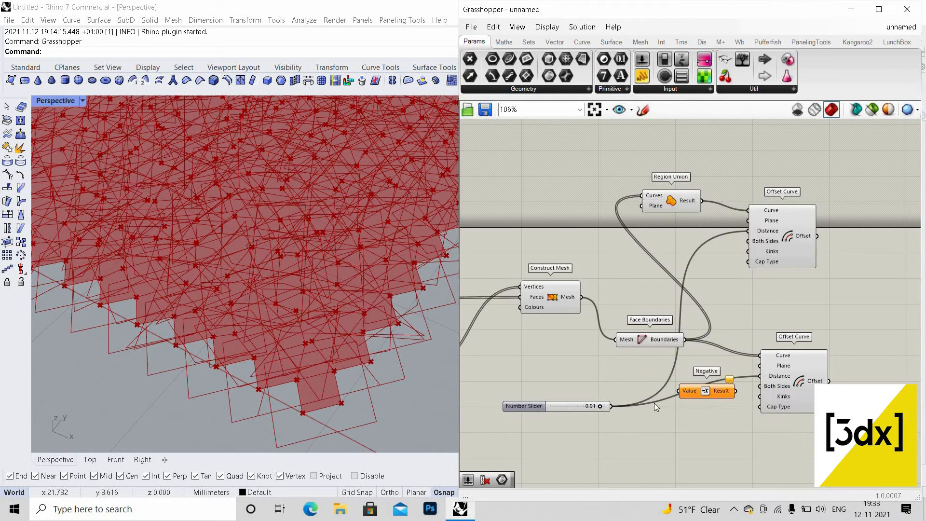
{"action": "left_click_drag", "start_coordinate": [678, 398], "coordinate": [679, 390]}
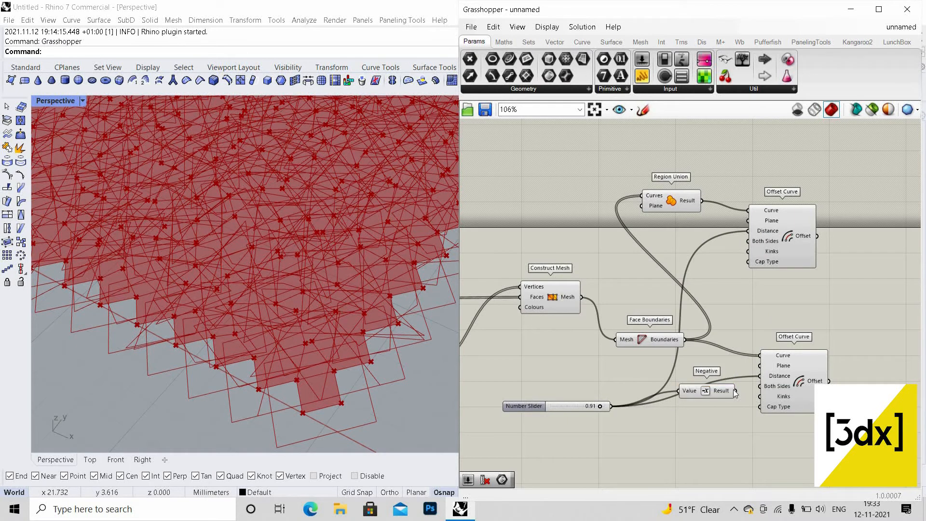
{"action": "left_click_drag", "start_coordinate": [756, 374], "coordinate": [760, 375]}
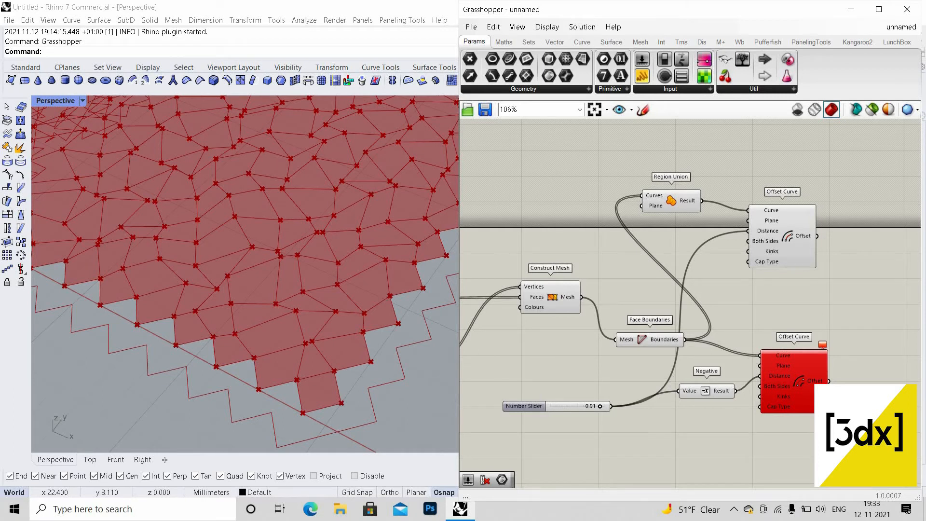
{"action": "left_click_drag", "start_coordinate": [820, 400], "coordinate": [854, 410]}
{"action": "left_click", "coordinate": [763, 427]}
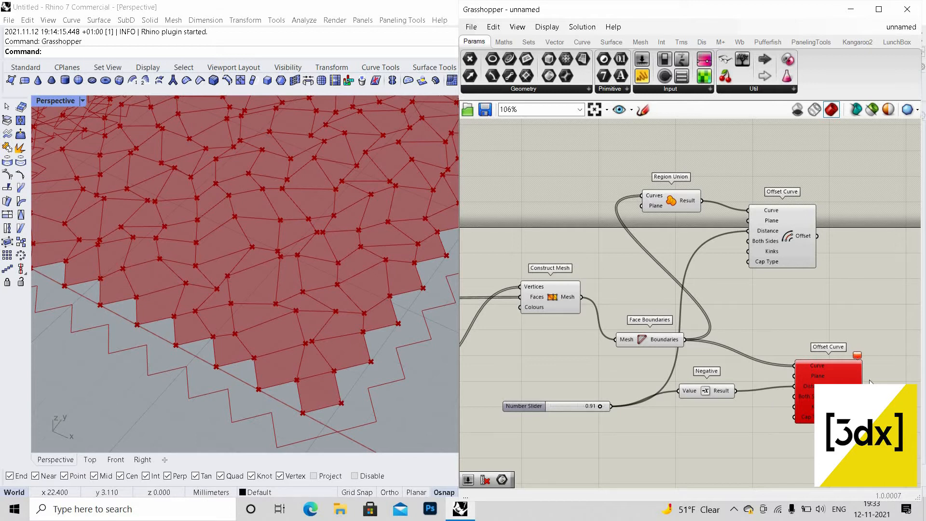
- Reposition the Amplitude component below the wire feeding Move's Geometry input and insert a Relay on that wire
{"action": "scroll", "coordinate": [870, 382], "scroll_direction": "down", "scroll_amount": 5}
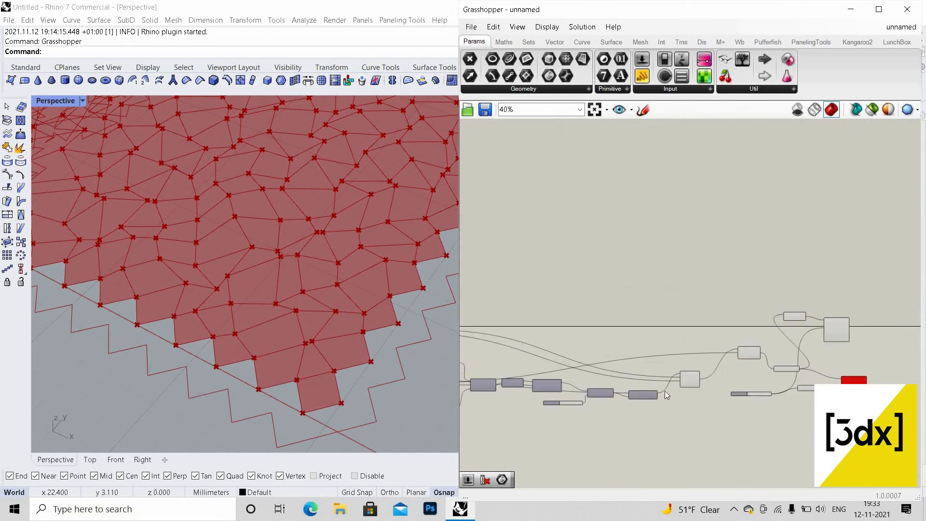
{"action": "scroll", "coordinate": [665, 391], "scroll_direction": "up", "scroll_amount": 5}
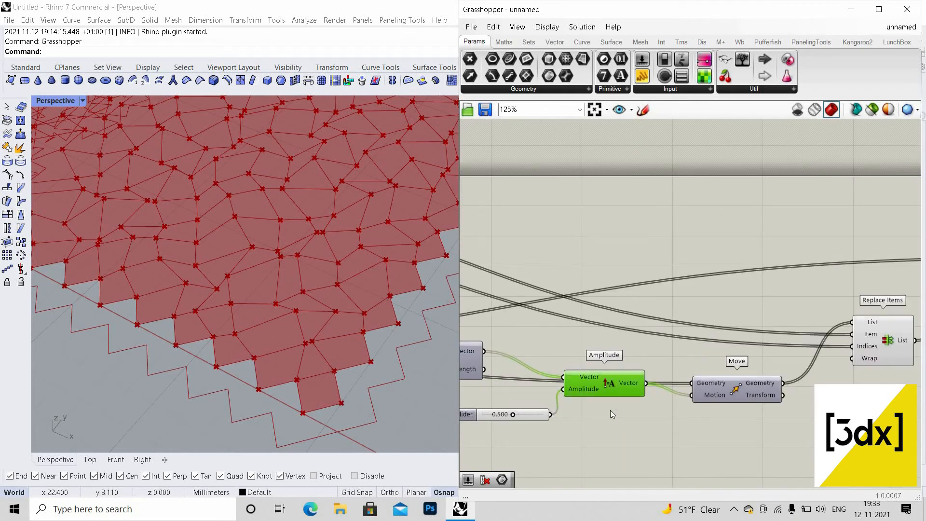
{"action": "left_click_drag", "start_coordinate": [610, 391], "coordinate": [602, 424]}
{"action": "scroll", "coordinate": [662, 390], "scroll_direction": "down", "scroll_amount": 3}
{"action": "scroll", "coordinate": [658, 381], "scroll_direction": "up", "scroll_amount": 3}
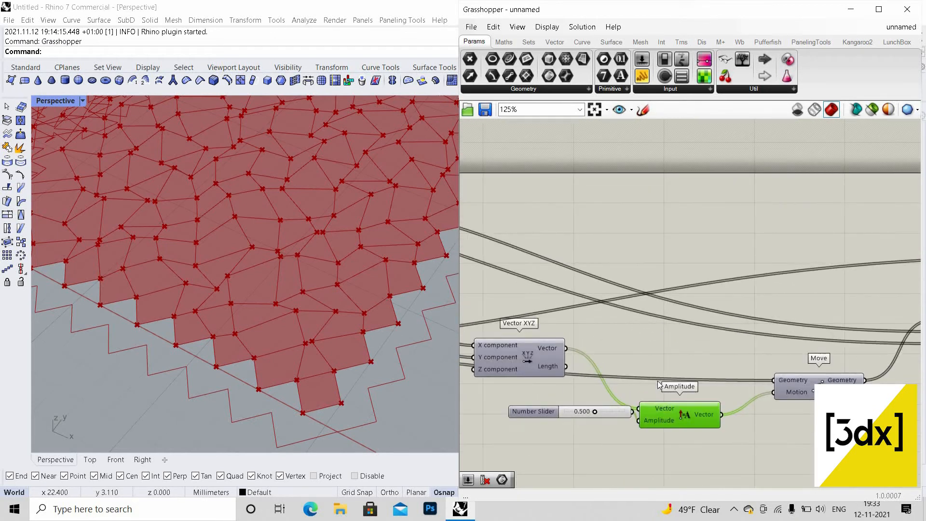
{"action": "left_click", "coordinate": [654, 382]}
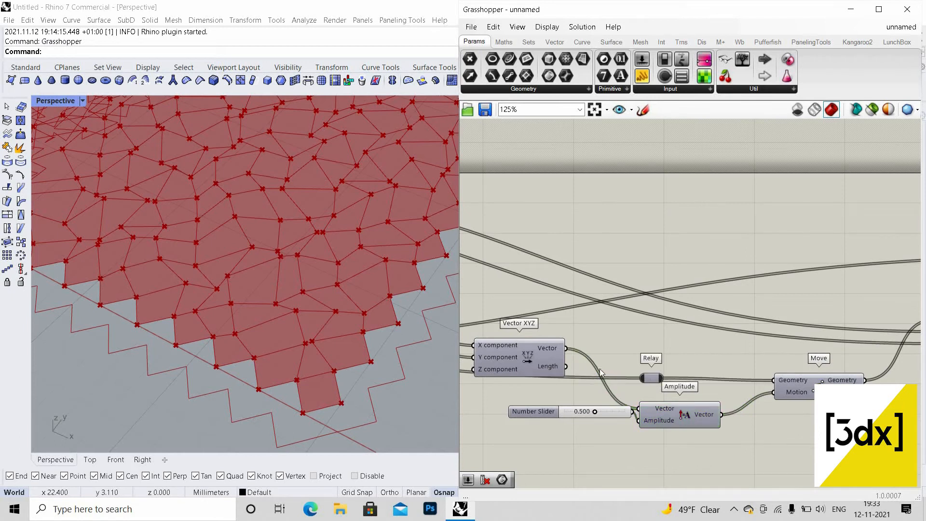
{"action": "scroll", "coordinate": [648, 388], "scroll_direction": "down", "scroll_amount": 4}
{"action": "scroll", "coordinate": [690, 371], "scroll_direction": "up", "scroll_amount": 3}
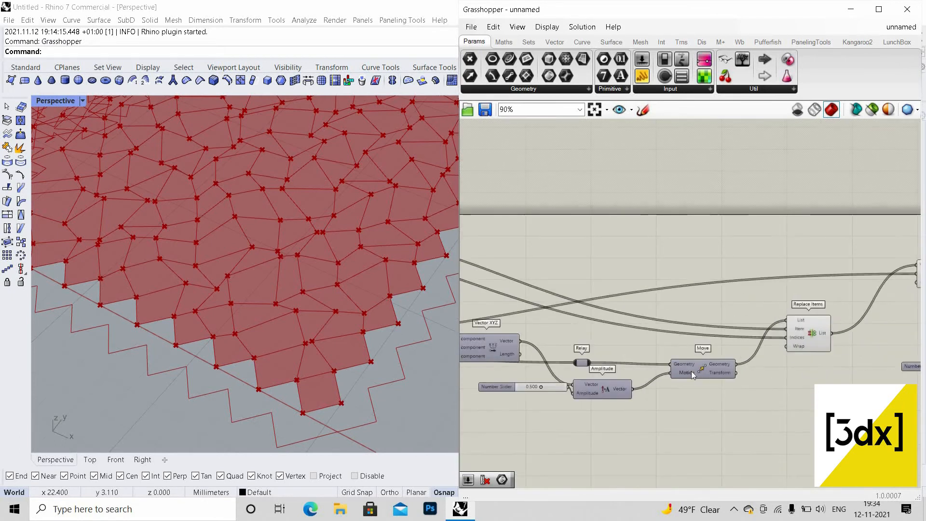
{"action": "mouse_move", "coordinate": [691, 372]}
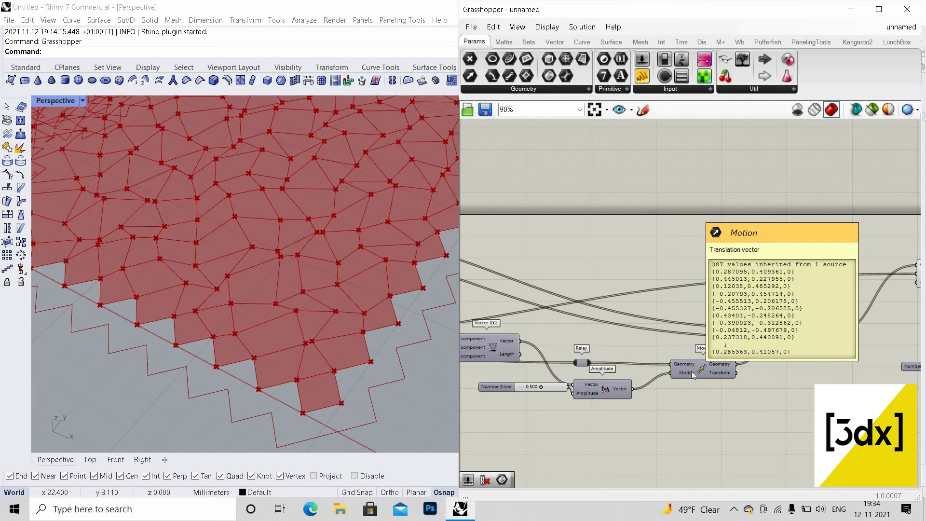
- Disconnect the 0.91 slider from the Negative component's Value input and move Negative closer to the lower Offset Curve
{"action": "scroll", "coordinate": [622, 371], "scroll_direction": "down", "scroll_amount": 3}
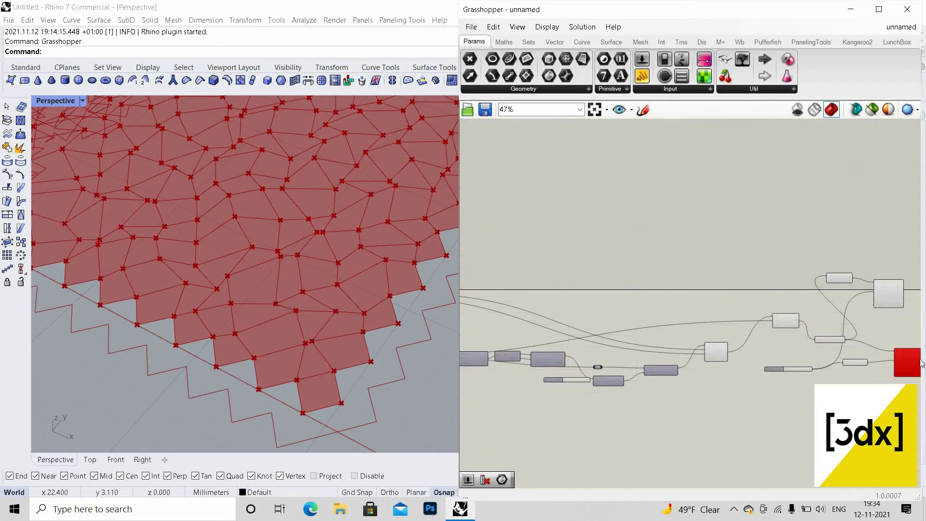
{"action": "scroll", "coordinate": [920, 362], "scroll_direction": "up", "scroll_amount": 5}
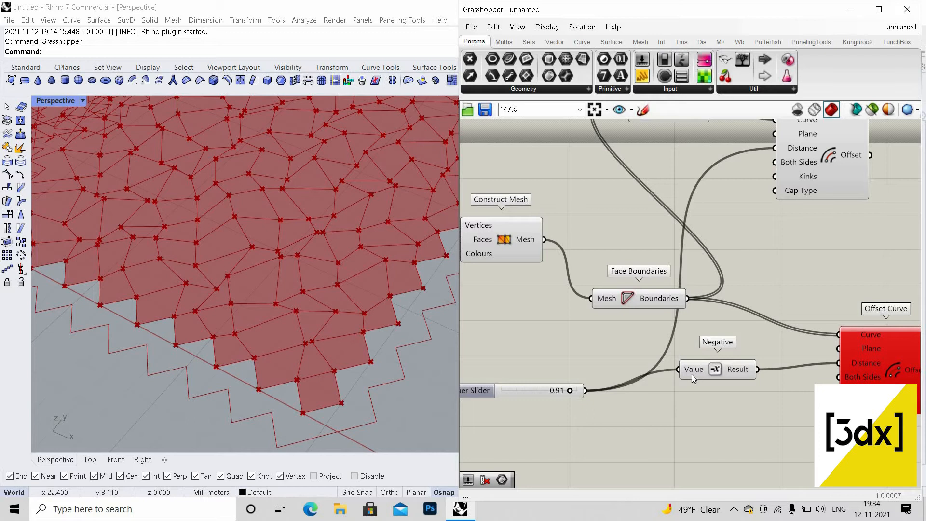
{"action": "left_click_drag", "start_coordinate": [679, 370], "coordinate": [593, 386], "text": "ctrl"}
{"action": "left_click_drag", "start_coordinate": [705, 378], "coordinate": [746, 385]}
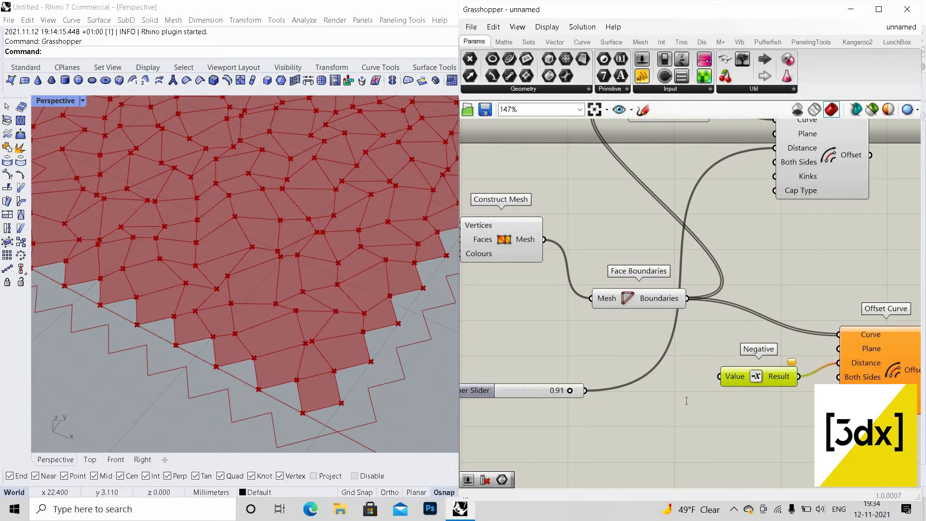
- Create a number slider from 0.9, connect it to the Negative component's Value input, and set it to 0.2
{"action": "double_click", "coordinate": [685, 400]}
{"action": "type", "text": "0.9"}
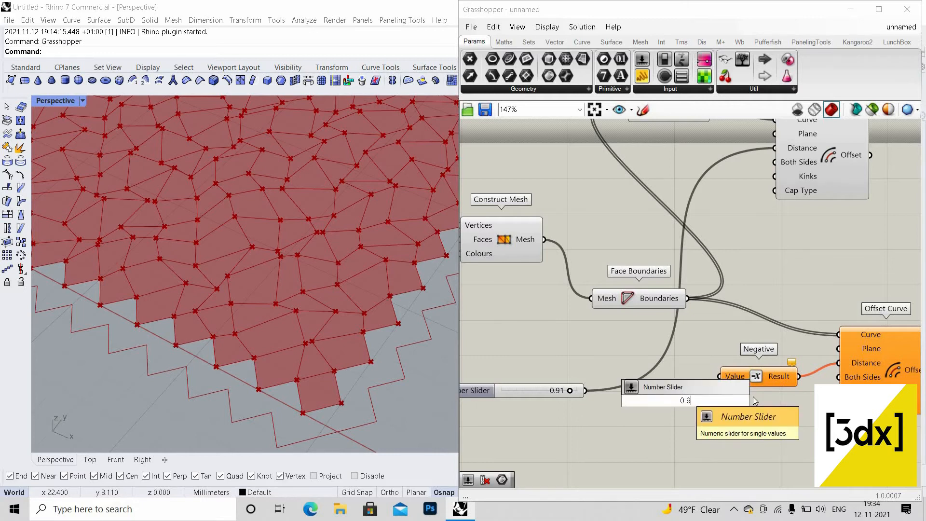
{"action": "key", "text": "Return"}
{"action": "left_click_drag", "start_coordinate": [758, 401], "coordinate": [694, 400]}
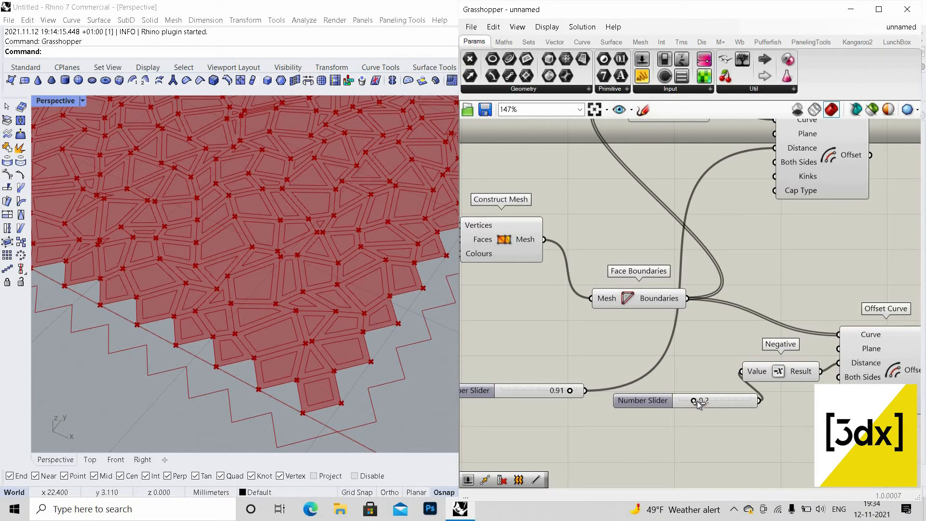
{"action": "left_click_drag", "start_coordinate": [698, 401], "coordinate": [694, 401]}
- Set the slider driving the upper Offset Curve's Distance to 0.17
{"action": "left_click", "coordinate": [336, 392]}
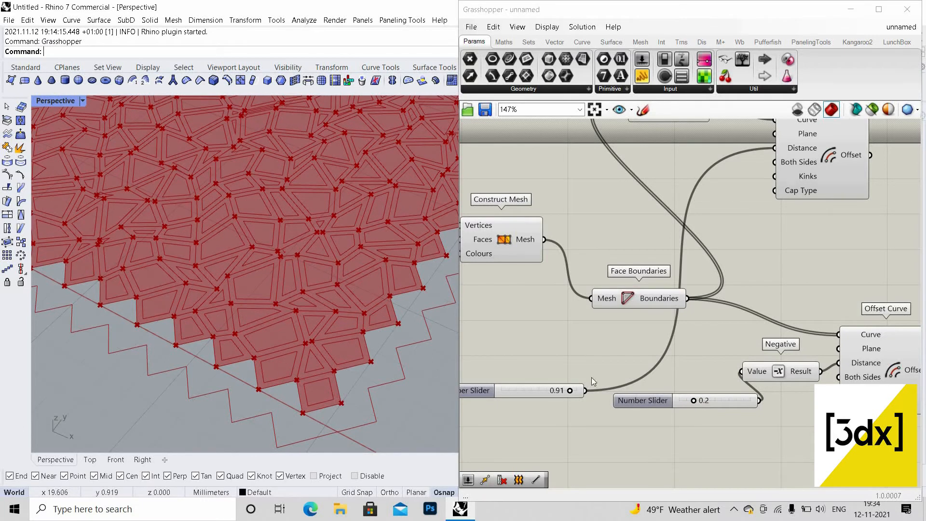
{"action": "left_click_drag", "start_coordinate": [538, 392], "coordinate": [515, 397]}
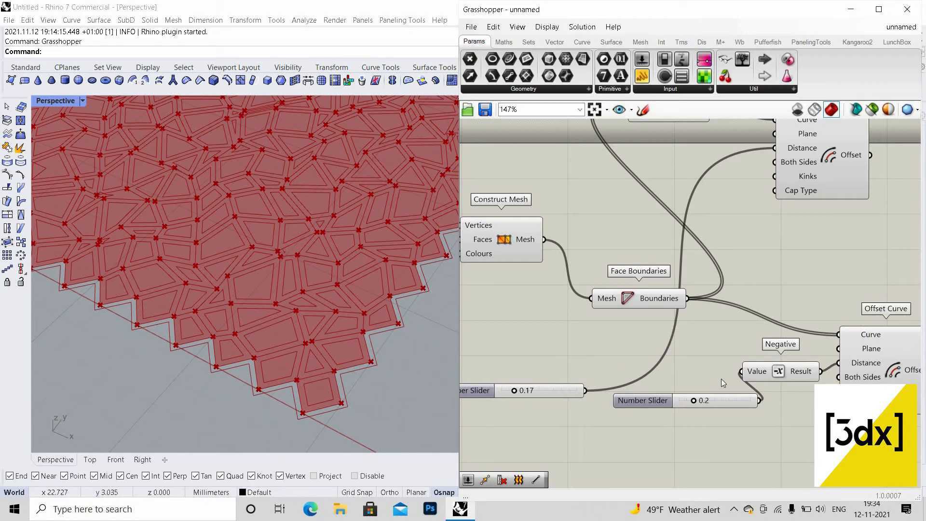
- Connect the 0.2 slider to the upper Offset Curve's Distance input as well and replace the old slider with it, deleting the old one
{"action": "left_click_drag", "start_coordinate": [689, 403], "coordinate": [661, 407]}
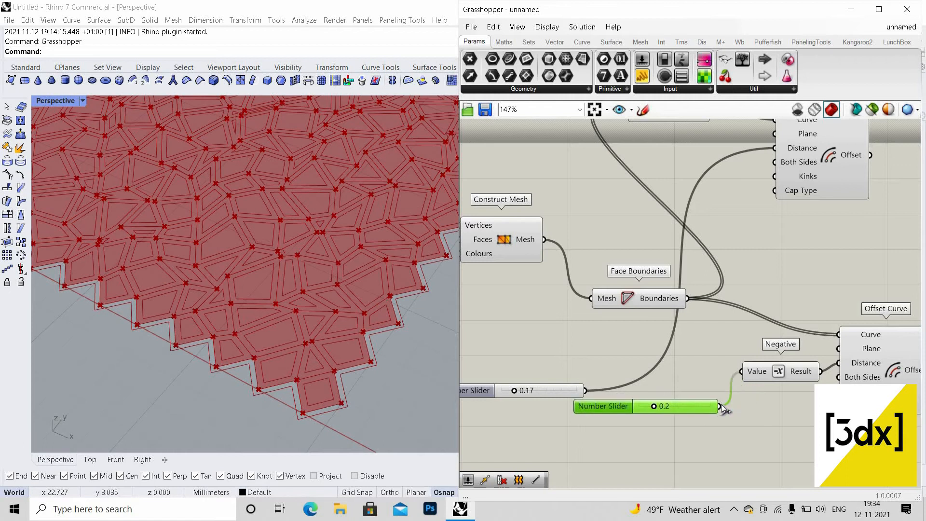
{"action": "left_click_drag", "start_coordinate": [720, 223], "coordinate": [784, 149], "text": "alt"}
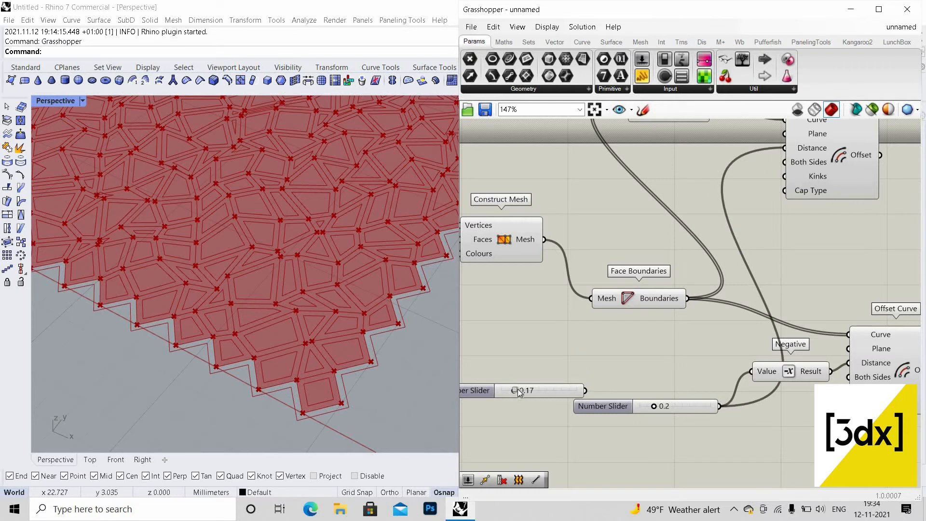
{"action": "left_click_drag", "start_coordinate": [517, 390], "coordinate": [521, 378]}
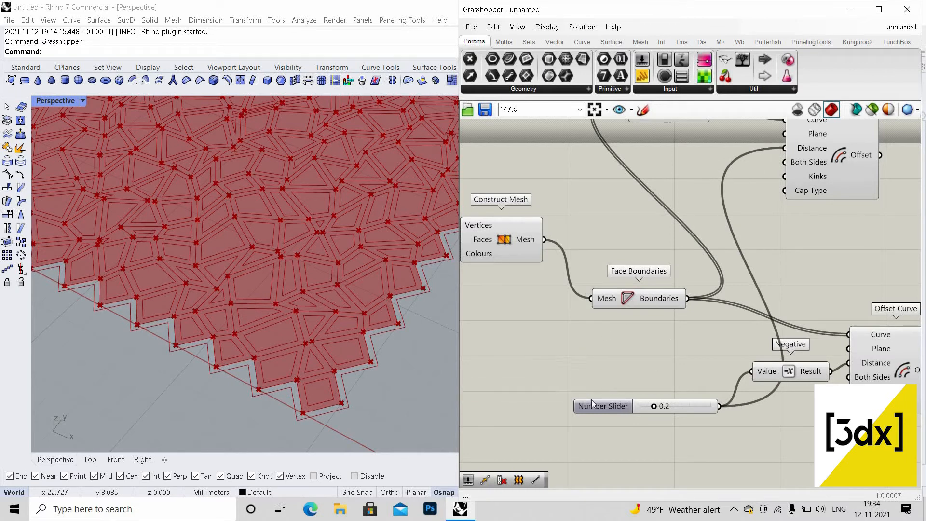
{"action": "left_click_drag", "start_coordinate": [592, 402], "coordinate": [528, 364]}
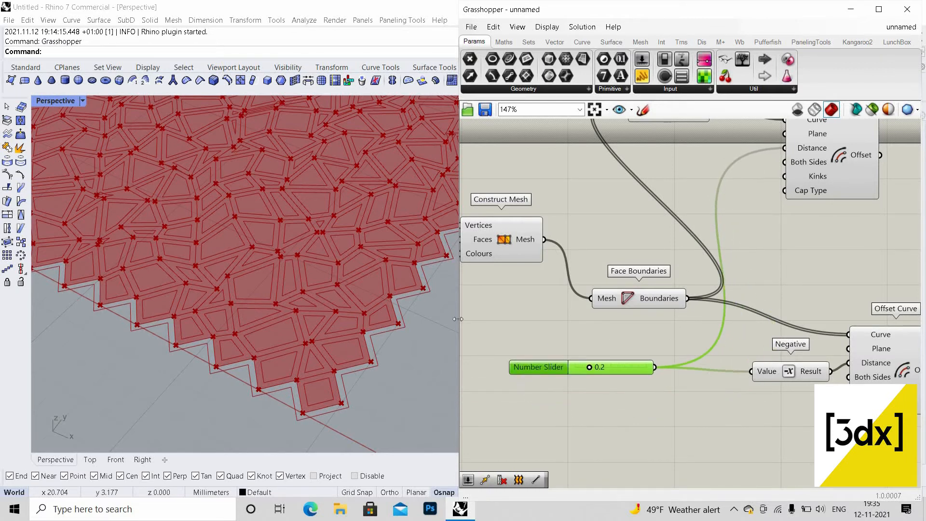
- Turn off the preview of the Replace Items, Construct Mesh and Face Boundaries components
{"action": "scroll", "coordinate": [715, 330], "scroll_direction": "down", "scroll_amount": 3}
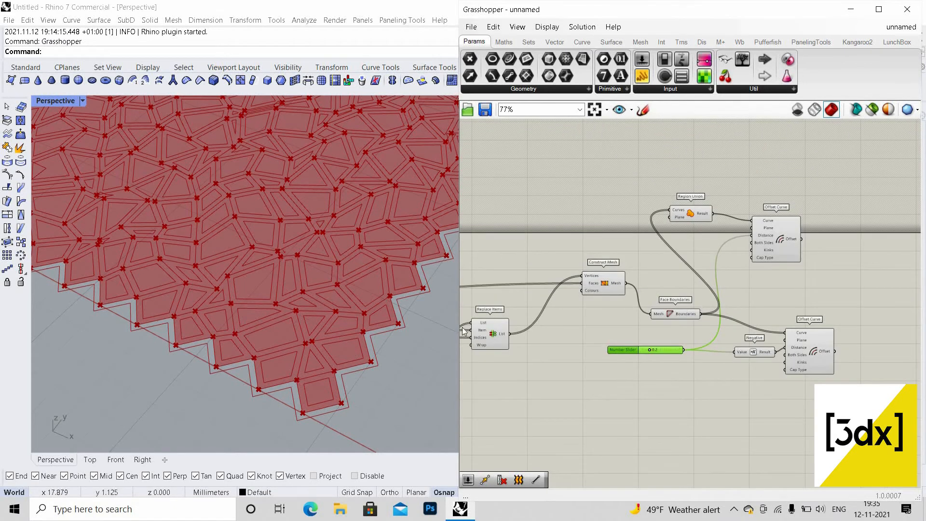
{"action": "scroll", "coordinate": [303, 401], "scroll_direction": "up", "scroll_amount": 8}
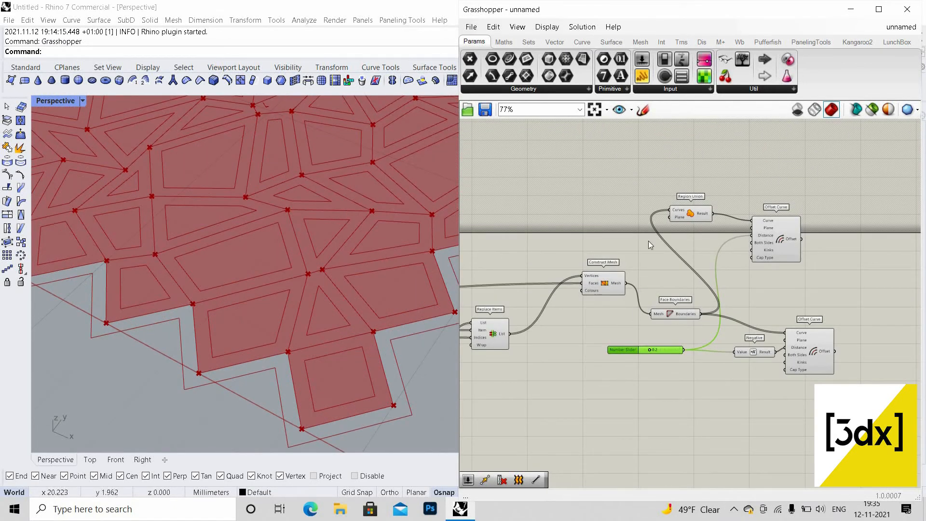
{"action": "scroll", "coordinate": [696, 323], "scroll_direction": "down", "scroll_amount": 2}
{"action": "scroll", "coordinate": [601, 293], "scroll_direction": "up", "scroll_amount": 3}
{"action": "left_click_drag", "start_coordinate": [651, 240], "coordinate": [498, 365]}
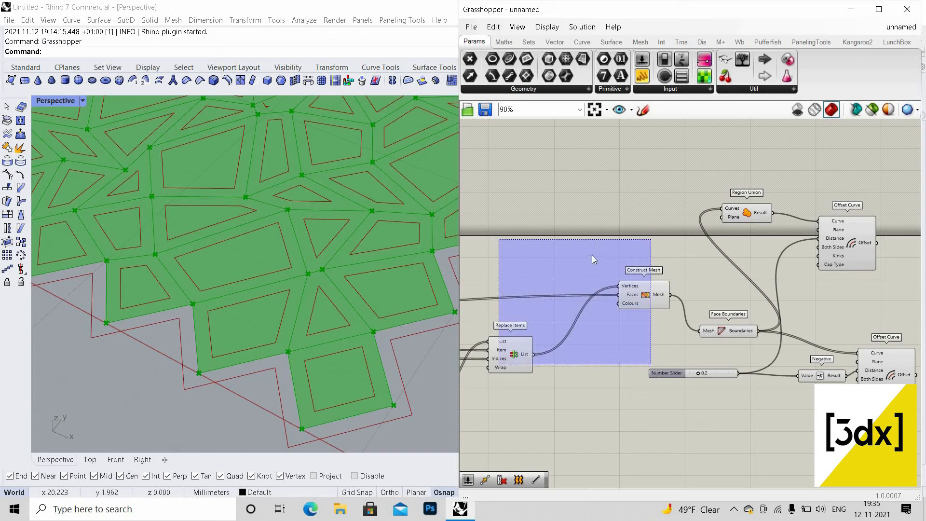
{"action": "right_click", "coordinate": [614, 267]}
{"action": "left_click", "coordinate": [627, 273]}
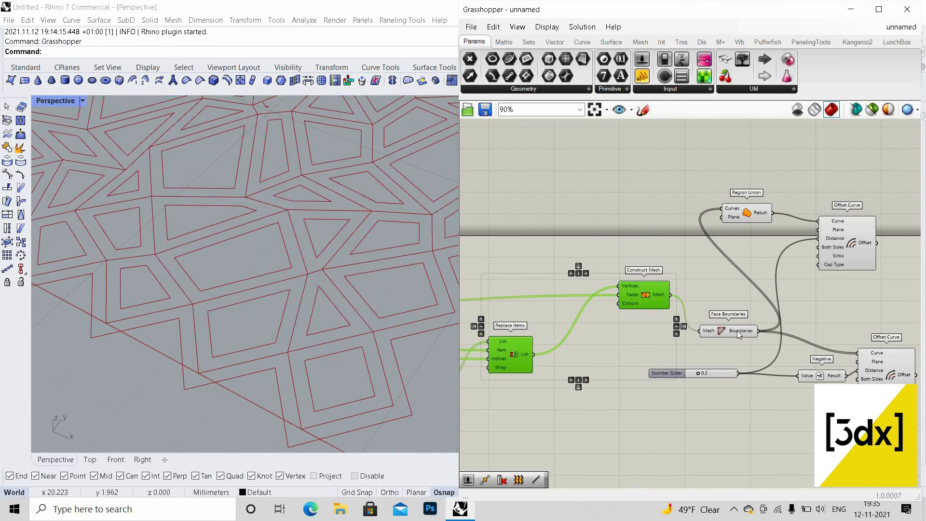
{"action": "left_click", "coordinate": [737, 331]}
{"action": "right_click", "coordinate": [696, 282]}
{"action": "left_click", "coordinate": [732, 304]}
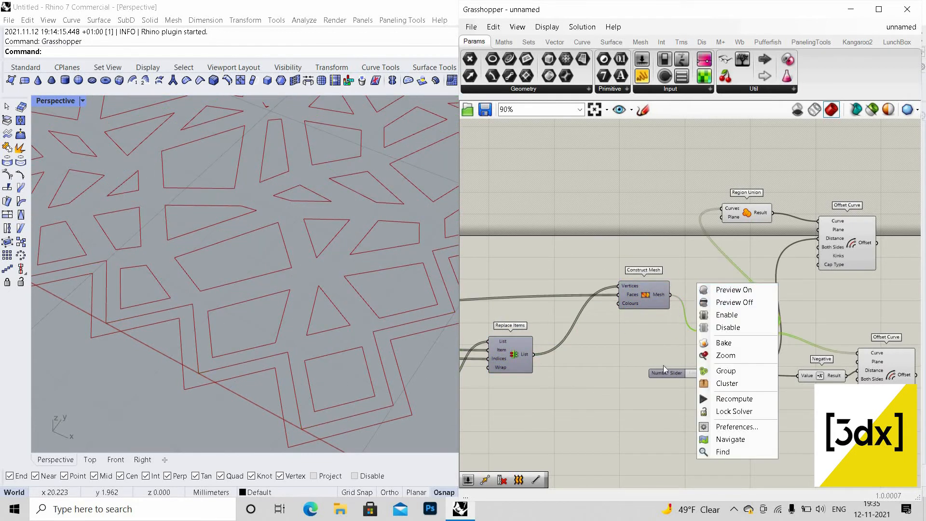
- Turn off the Region Union preview and inspect the remaining offset curves in the Perspective viewport
{"action": "left_click", "coordinate": [885, 369]}
{"action": "left_click", "coordinate": [844, 247]}
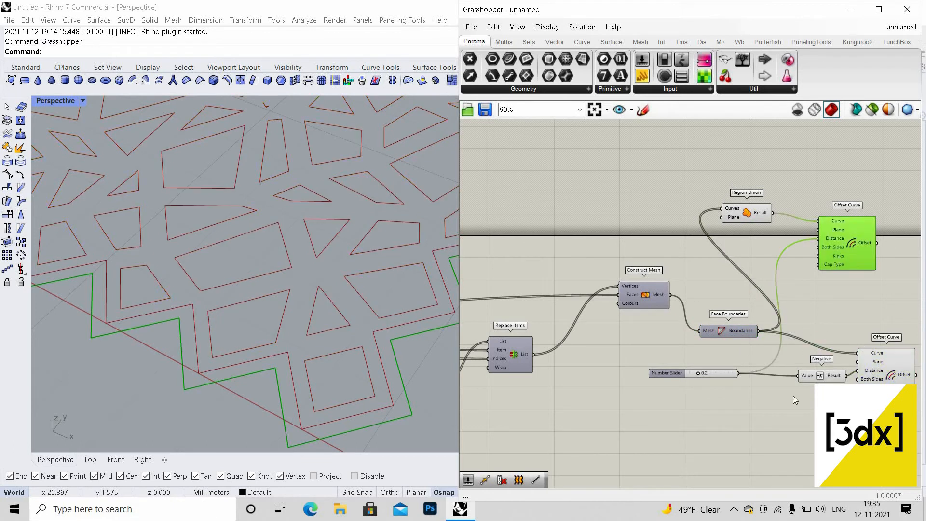
{"action": "left_click", "coordinate": [756, 210]}
{"action": "middle_click", "coordinate": [780, 173]}
{"action": "left_click", "coordinate": [793, 193]}
{"action": "right_click", "coordinate": [755, 205]}
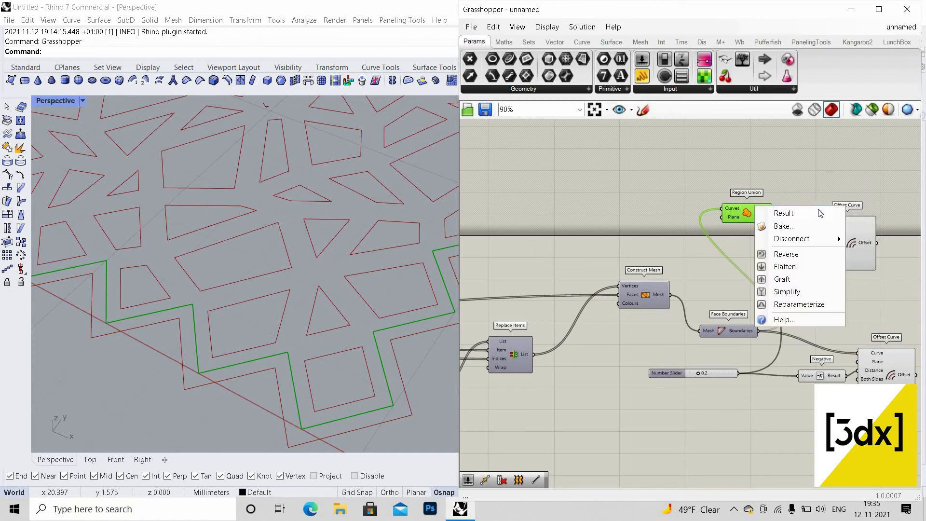
{"action": "middle_click", "coordinate": [791, 193]}
{"action": "left_click", "coordinate": [810, 212]}
{"action": "scroll", "coordinate": [341, 369], "scroll_direction": "down", "scroll_amount": 5}
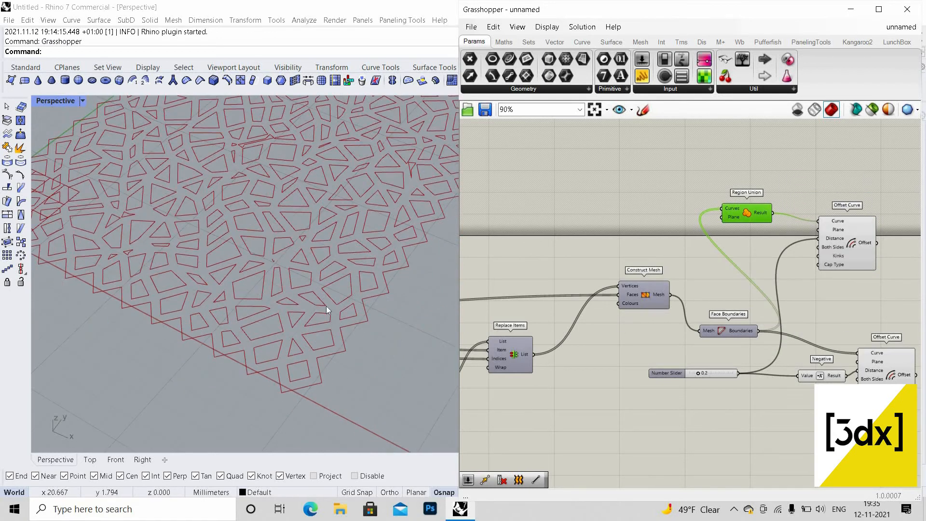
{"action": "scroll", "coordinate": [401, 306], "scroll_direction": "up", "scroll_amount": 4}
{"action": "scroll", "coordinate": [356, 258], "scroll_direction": "up", "scroll_amount": 1}
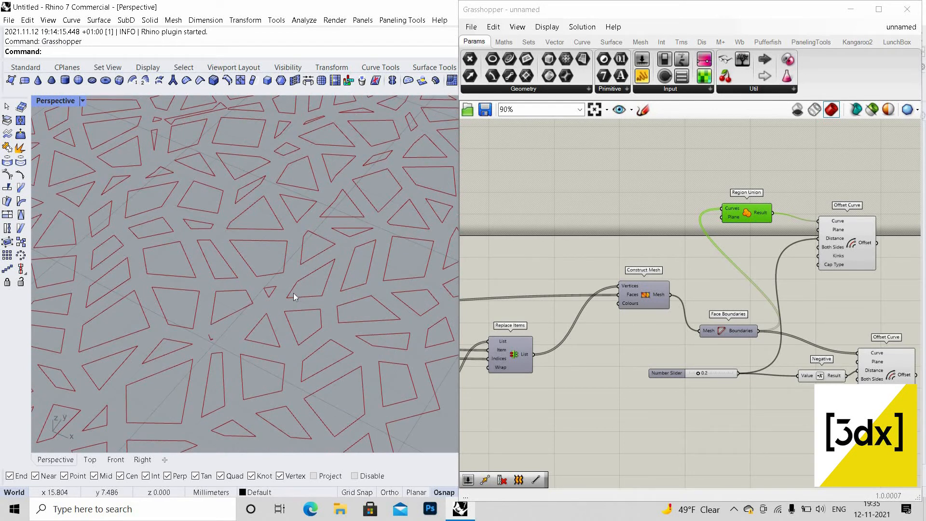
{"action": "scroll", "coordinate": [295, 288], "scroll_direction": "down", "scroll_amount": 2}
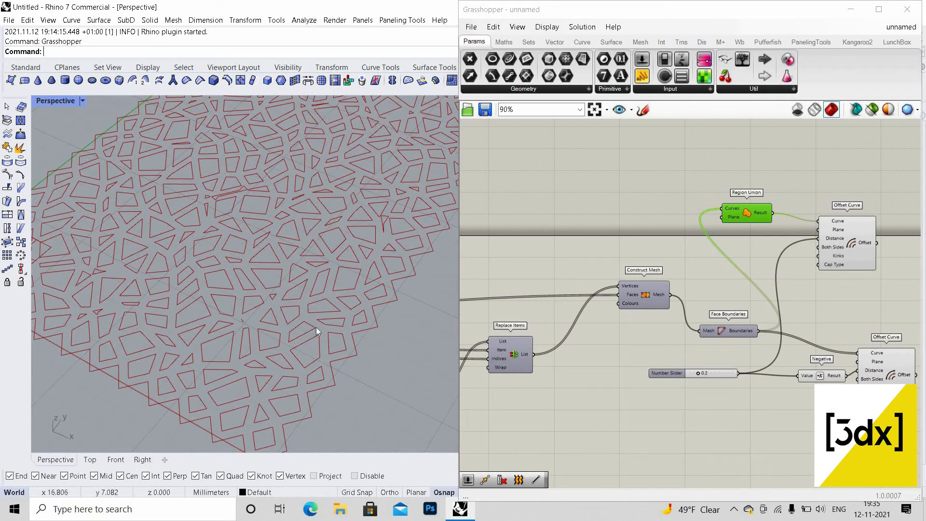
{"action": "scroll", "coordinate": [317, 327], "scroll_direction": "up", "scroll_amount": 2}
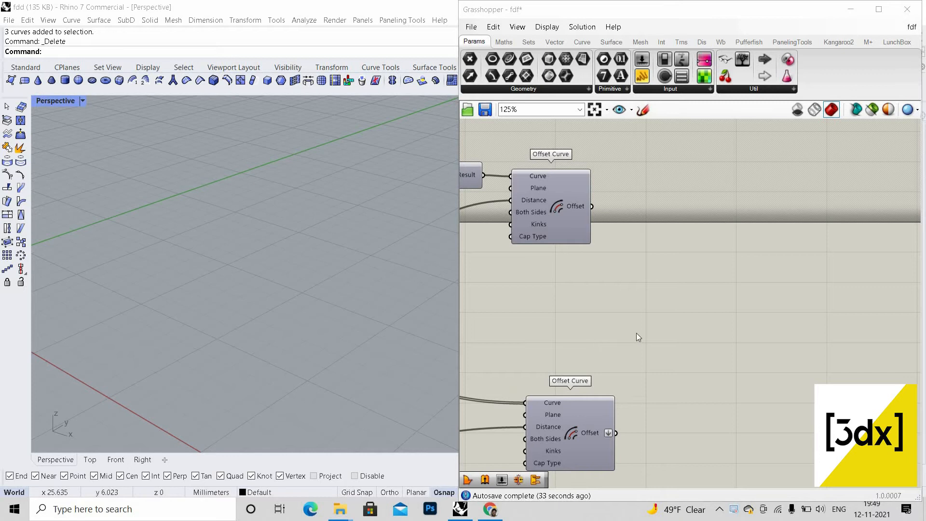
- Add a Boundary Surfaces component to the canvas between and beyond the two Offset Curve components
{"action": "double_click", "coordinate": [740, 314]}
{"action": "type", "text": "b"}
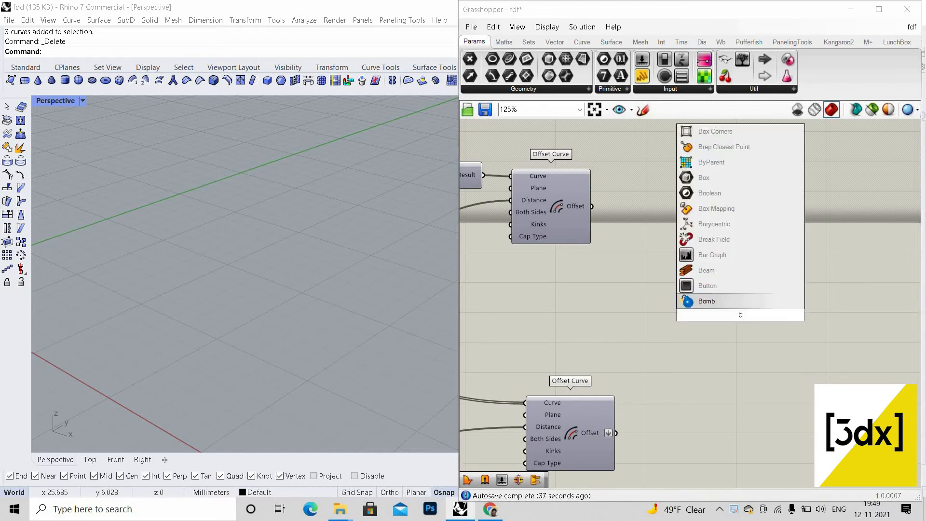
{"action": "type", "text": "ounding"}
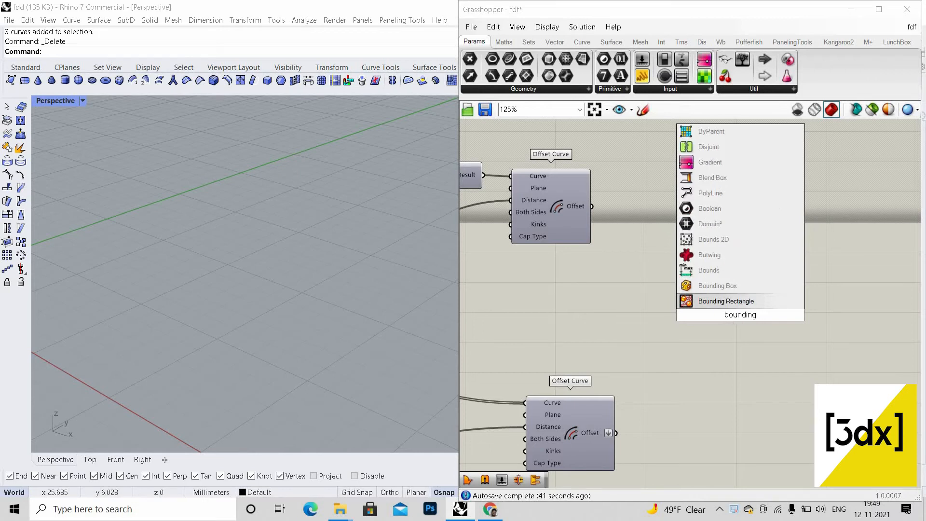
{"action": "type", "text": " su"}
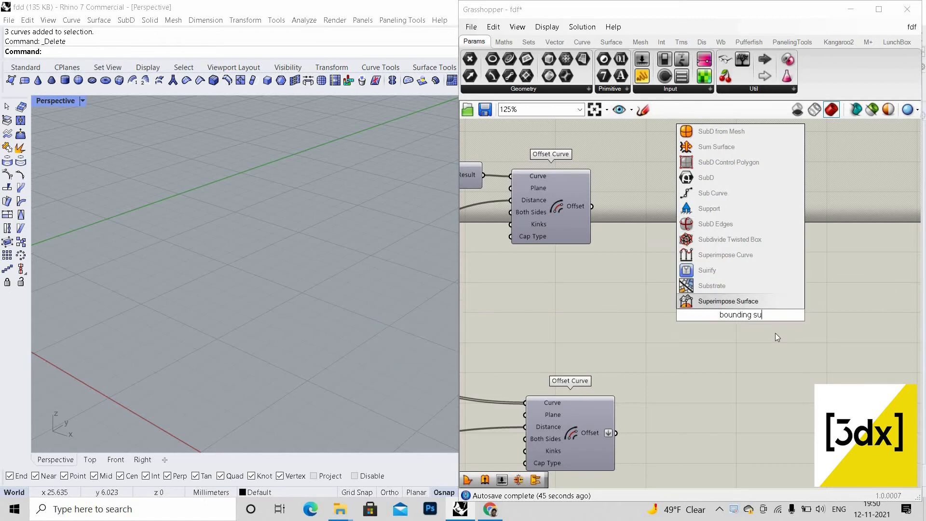
{"action": "key", "text": "BackSpace"}
{"action": "key", "text": "BackSpace"}
{"action": "key", "text": "BackSpace"}
{"action": "key", "text": "BackSpace"}
{"action": "key", "text": "BackSpace"}
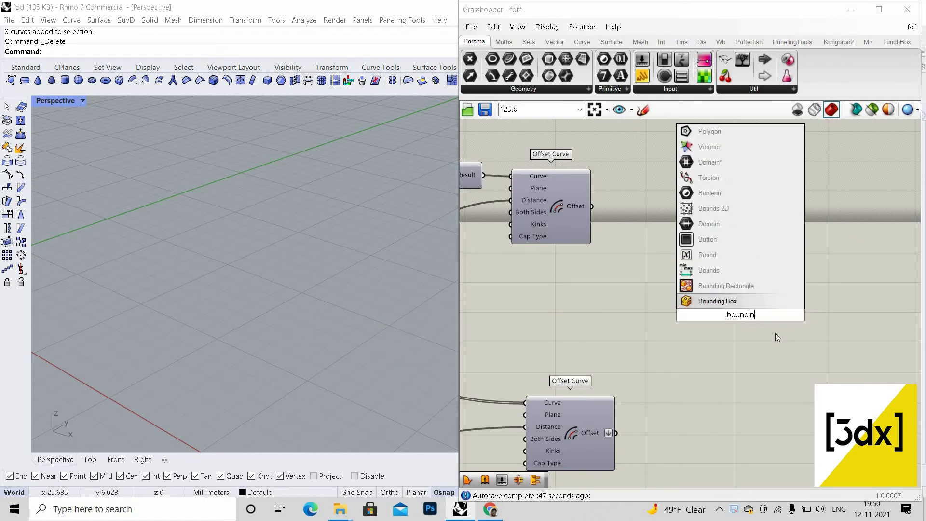
{"action": "key", "text": "BackSpace"}
{"action": "type", "text": "ar"}
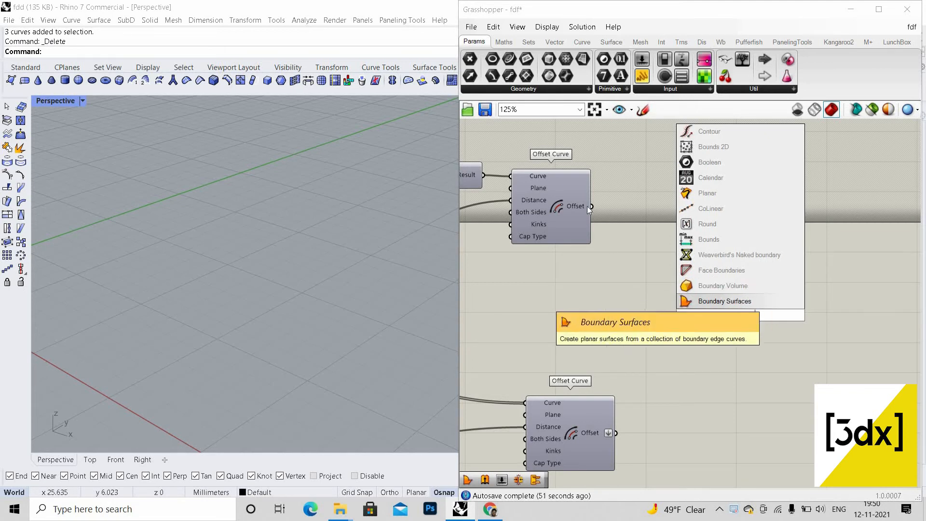
{"action": "left_click", "coordinate": [769, 300]}
- Undo the trial connection from the upper Offset Curve and flatten the Edges input of Boundary Surfaces
{"action": "left_click_drag", "start_coordinate": [591, 206], "coordinate": [702, 314]}
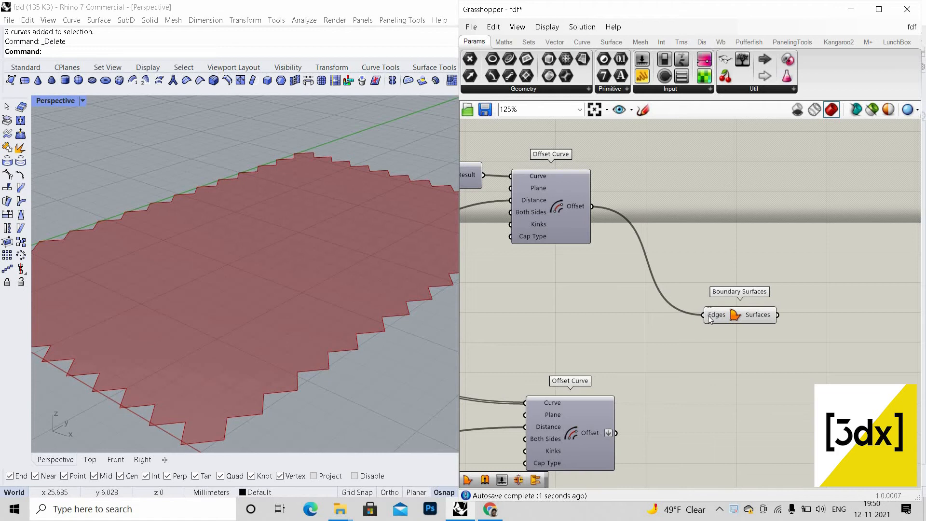
{"action": "key", "text": "ctrl+z"}
{"action": "right_click", "coordinate": [708, 316]}
{"action": "left_click", "coordinate": [736, 355]}
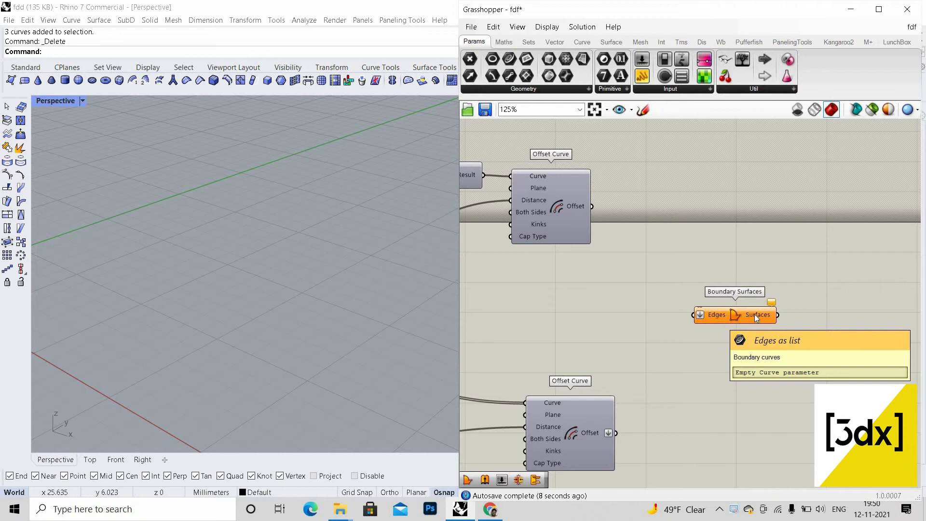
{"action": "right_click", "coordinate": [705, 314]}
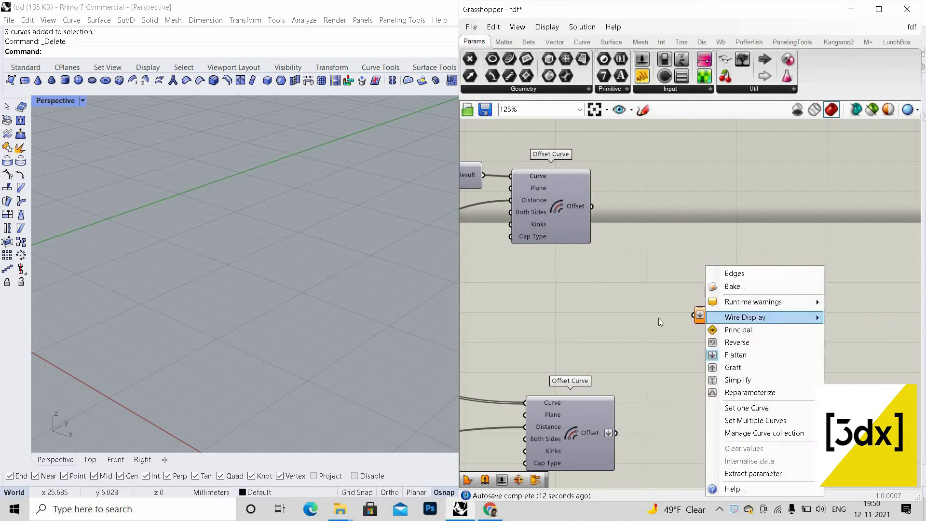
- Connect the Offset outputs of both the lower and upper Offset Curve components to the Boundary Surfaces Edges input
{"action": "left_click", "coordinate": [614, 433]}
{"action": "left_click_drag", "start_coordinate": [614, 432], "coordinate": [687, 316]}
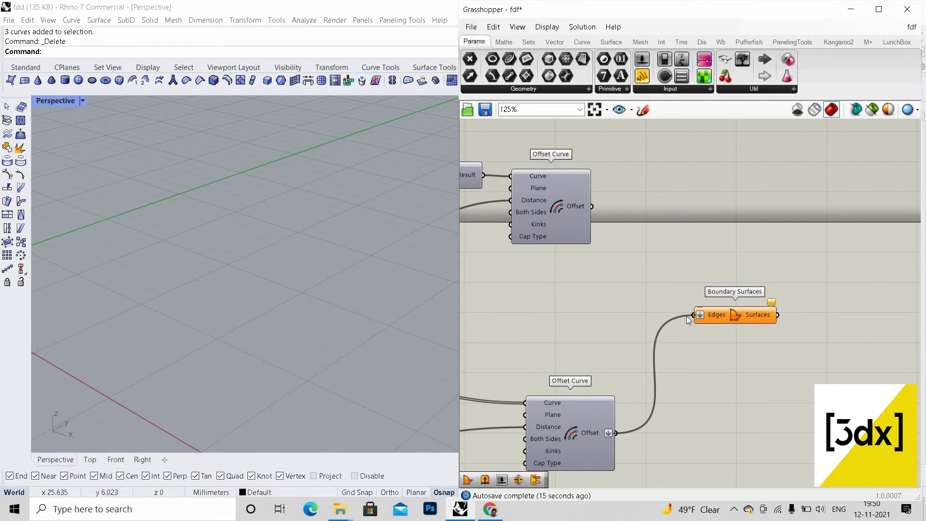
{"action": "scroll", "coordinate": [674, 369], "scroll_direction": "down", "scroll_amount": 3}
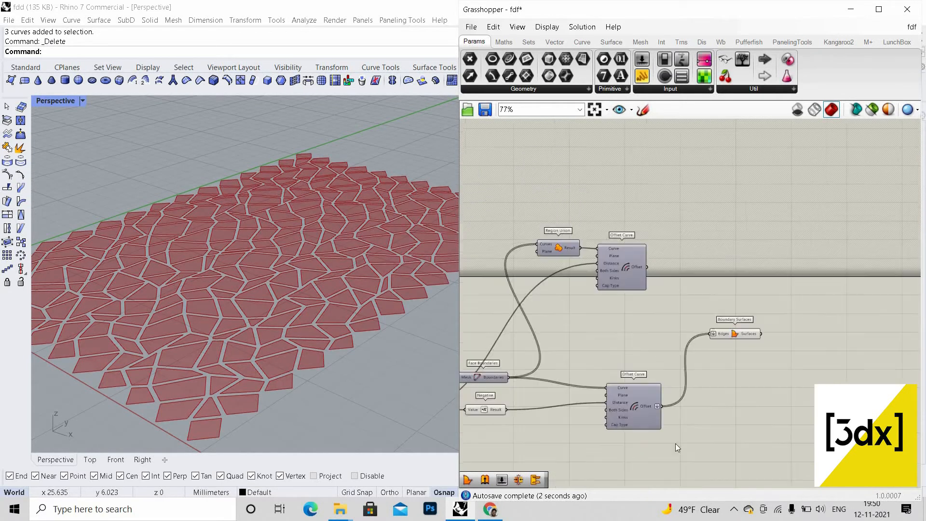
{"action": "scroll", "coordinate": [634, 403], "scroll_direction": "up", "scroll_amount": 1}
{"action": "left_click_drag", "start_coordinate": [647, 251], "coordinate": [721, 332]}
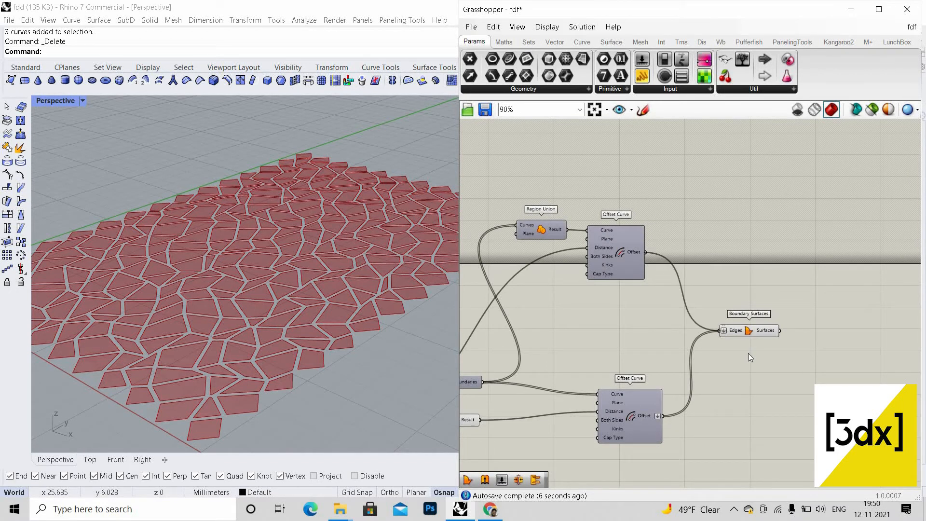
- Examine the framed surface in the Perspective viewport and the lower Offset Curve that feeds it
{"action": "scroll", "coordinate": [365, 324], "scroll_direction": "down", "scroll_amount": 1}
{"action": "right_click_drag", "start_coordinate": [366, 324], "coordinate": [356, 344]}
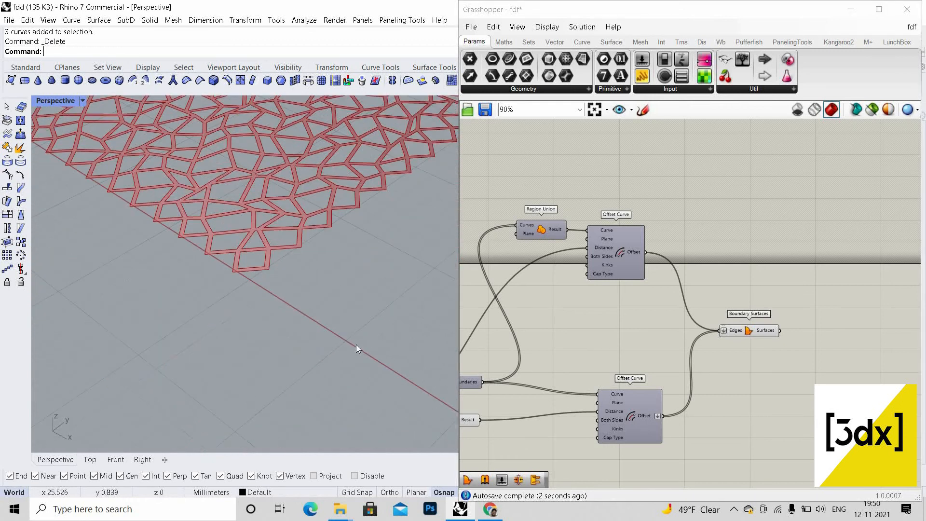
{"action": "scroll", "coordinate": [355, 345], "scroll_direction": "down", "scroll_amount": 2}
{"action": "scroll", "coordinate": [341, 257], "scroll_direction": "up", "scroll_amount": 3}
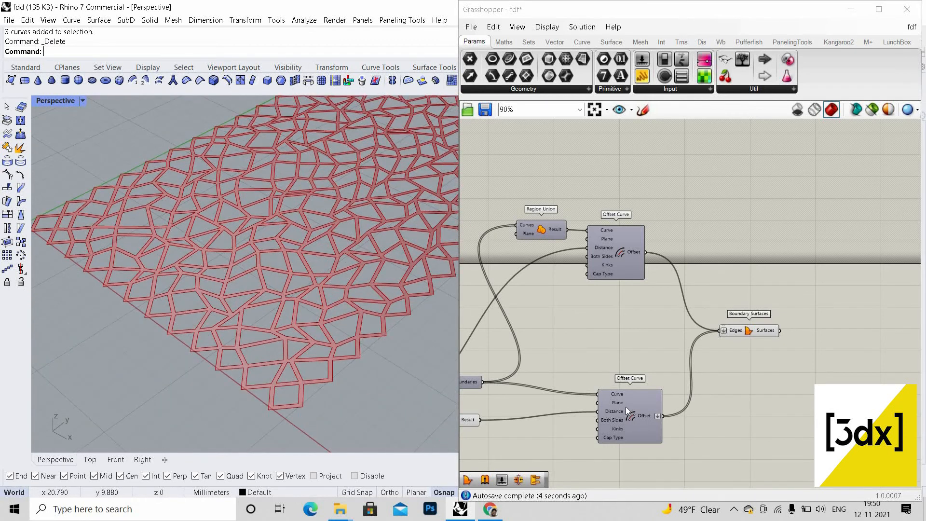
{"action": "left_click", "coordinate": [630, 408]}
{"action": "scroll", "coordinate": [737, 372], "scroll_direction": "up", "scroll_amount": 3}
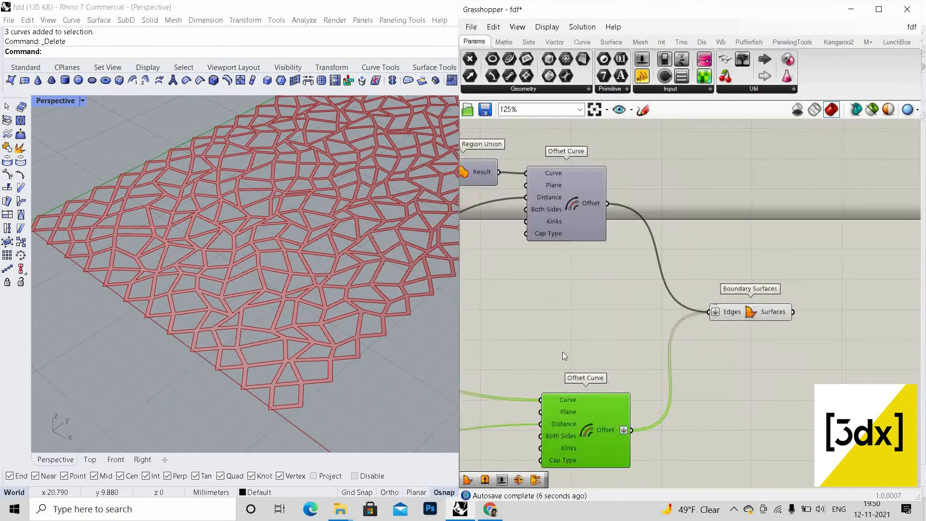
{"action": "scroll", "coordinate": [561, 355], "scroll_direction": "down", "scroll_amount": 2}
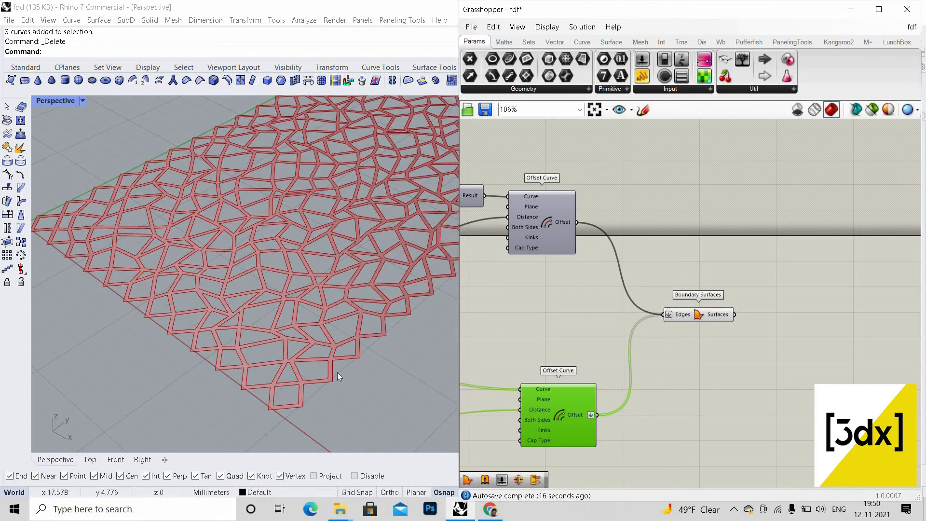
{"action": "right_click_drag", "start_coordinate": [338, 372], "coordinate": [317, 383]}
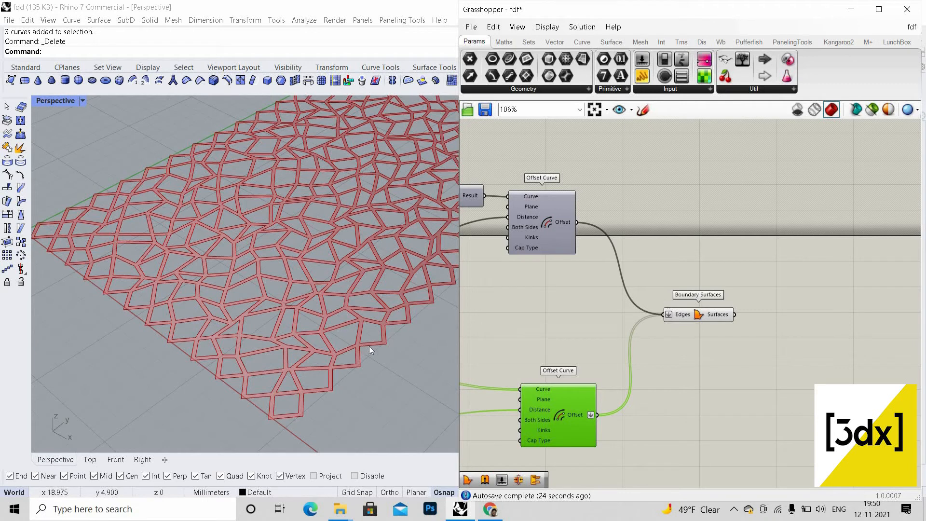
{"action": "right_click_drag", "start_coordinate": [367, 357], "coordinate": [356, 315]}
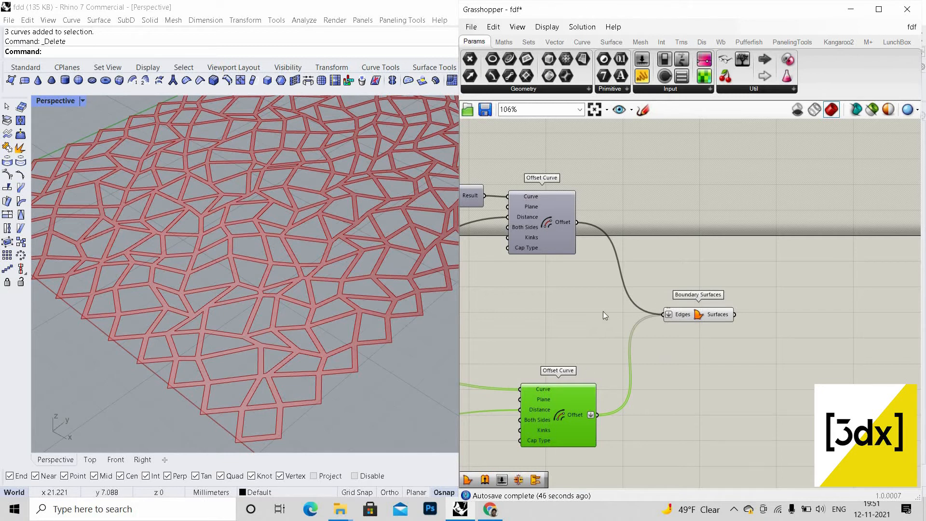
{"action": "scroll", "coordinate": [605, 310], "scroll_direction": "down", "scroll_amount": 2}
{"action": "scroll", "coordinate": [689, 294], "scroll_direction": "up", "scroll_amount": 2}
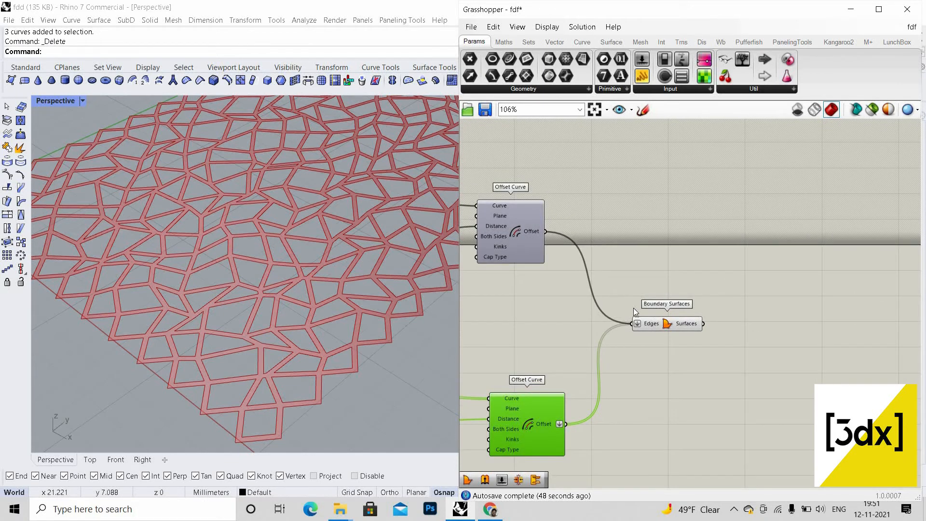
- Delete the Boundary Surfaces component and turn off Flatten on the lower Offset Curve's Offset output
{"action": "left_click", "coordinate": [665, 324]}
{"action": "key", "text": "Delete"}
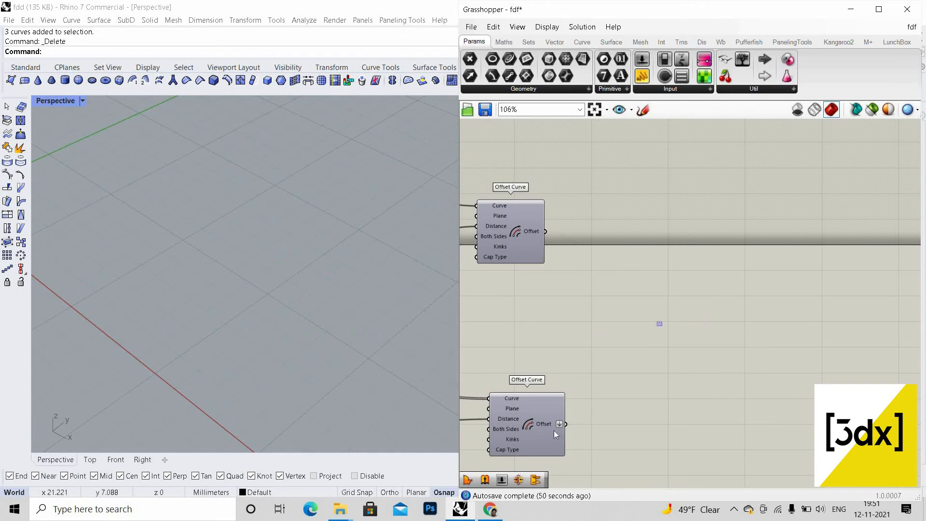
{"action": "right_click", "coordinate": [559, 423]}
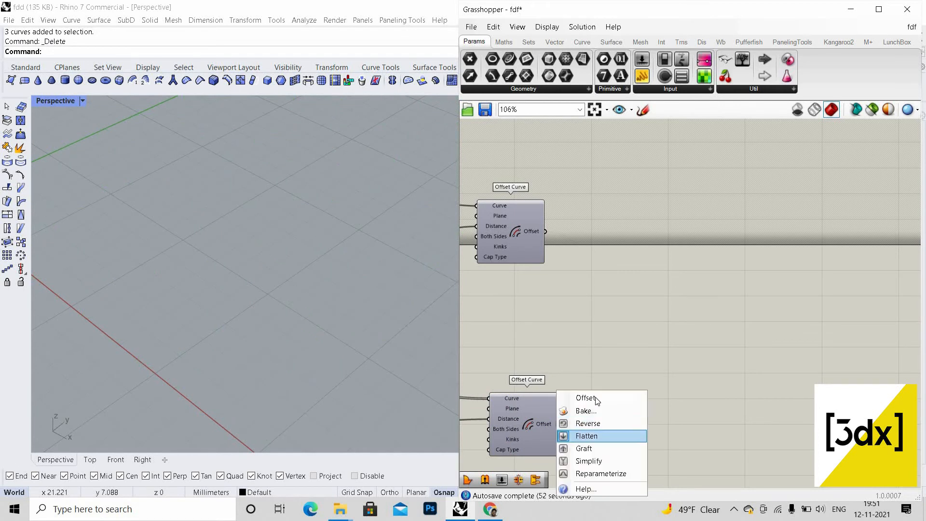
{"action": "left_click", "coordinate": [600, 434]}
- Add a new Boundary Surfaces component and connect both Offset Curve outputs to its Edges input without flattening
{"action": "double_click", "coordinate": [659, 326]}
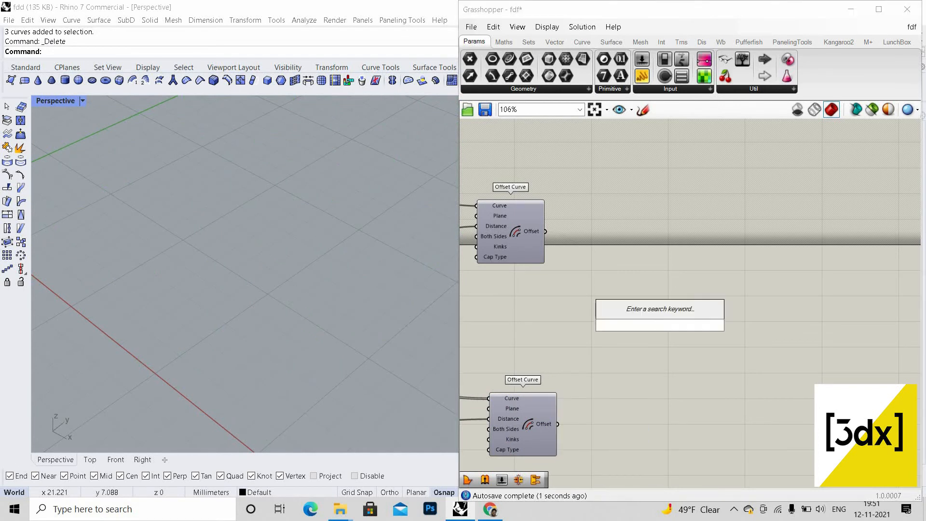
{"action": "type", "text": "boundary"}
{"action": "key", "text": "Return"}
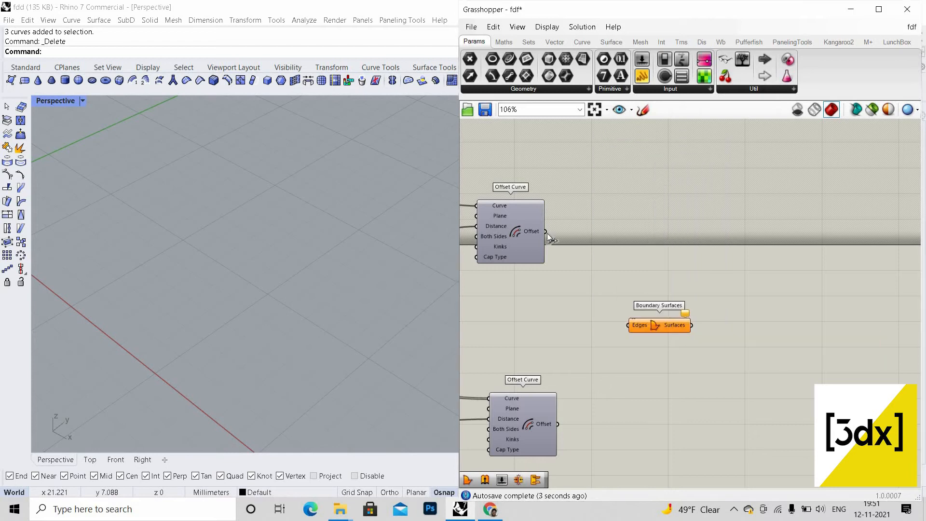
{"action": "left_click_drag", "start_coordinate": [634, 324], "coordinate": [545, 231]}
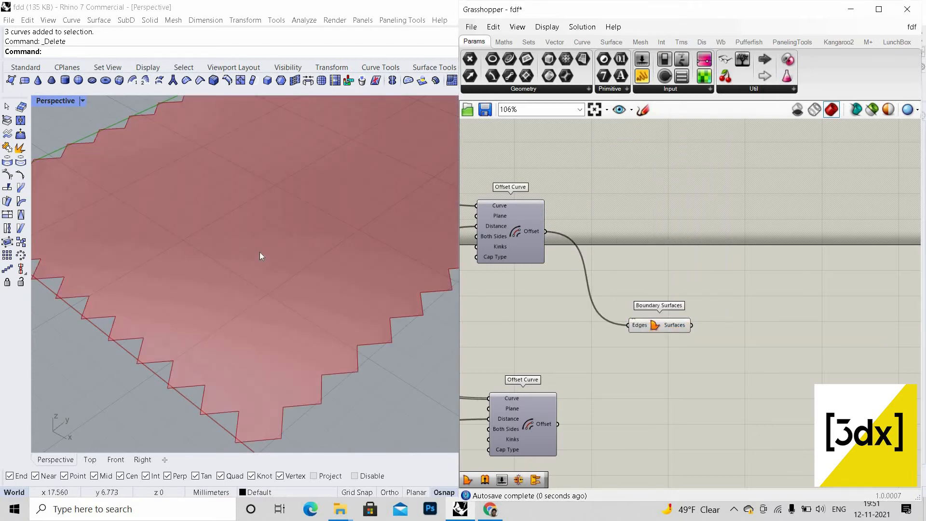
{"action": "scroll", "coordinate": [389, 303], "scroll_direction": "down", "scroll_amount": 3}
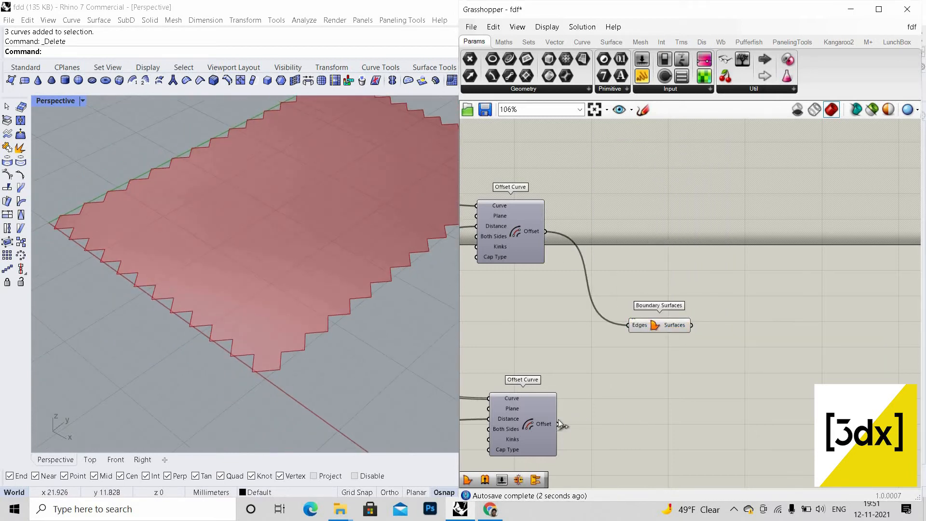
{"action": "left_click_drag", "start_coordinate": [558, 424], "coordinate": [628, 326], "text": "shift"}
{"action": "scroll", "coordinate": [266, 350], "scroll_direction": "up", "scroll_amount": 2}
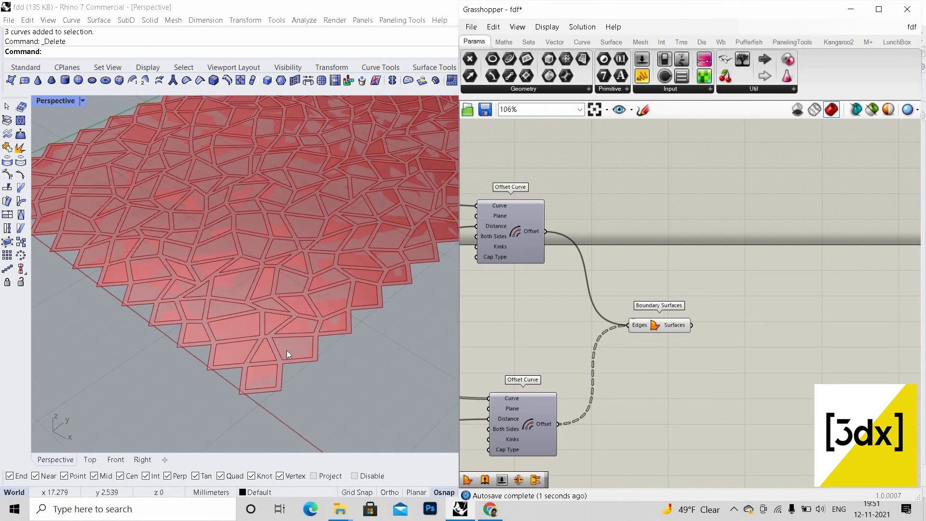
{"action": "left_click", "coordinate": [519, 416]}
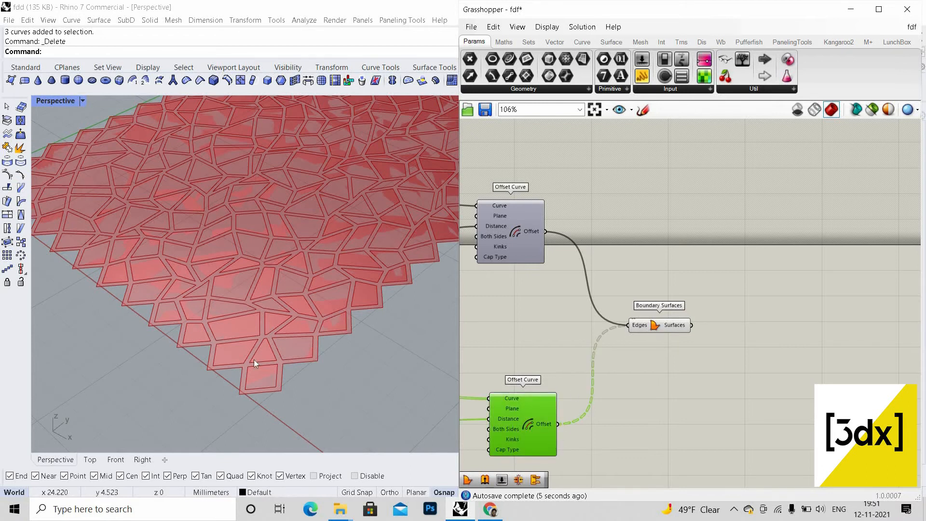
{"action": "left_click", "coordinate": [637, 398]}
- Undo the unflattened rebuild and restore the original Boundary Surfaces component with its flattened Edges input and both connections
{"action": "key", "text": "ctrl+z"}
{"action": "key", "text": "ctrl+z"}
{"action": "key", "text": "ctrl+z"}
{"action": "key", "text": "ctrl+z"}
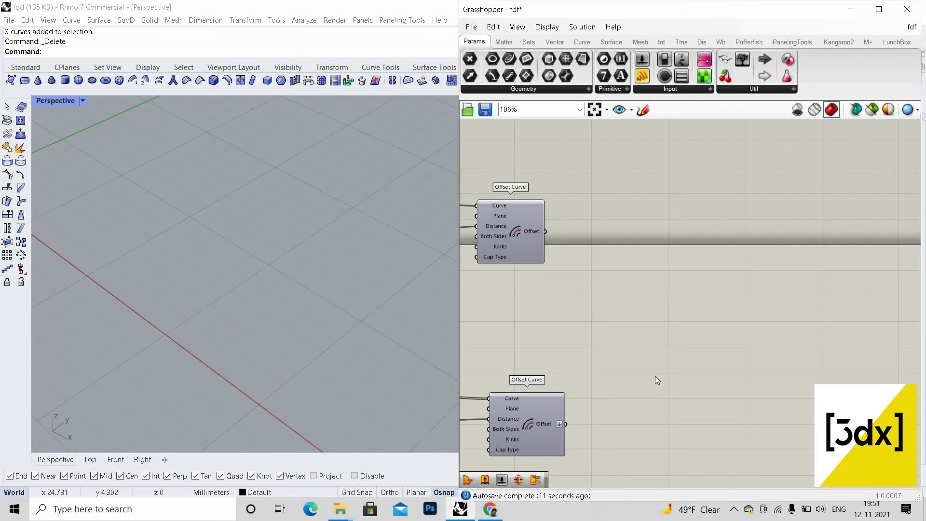
{"action": "key", "text": "ctrl+y"}
{"action": "key", "text": "ctrl+y"}
{"action": "key", "text": "ctrl+y"}
{"action": "key", "text": "ctrl+y"}
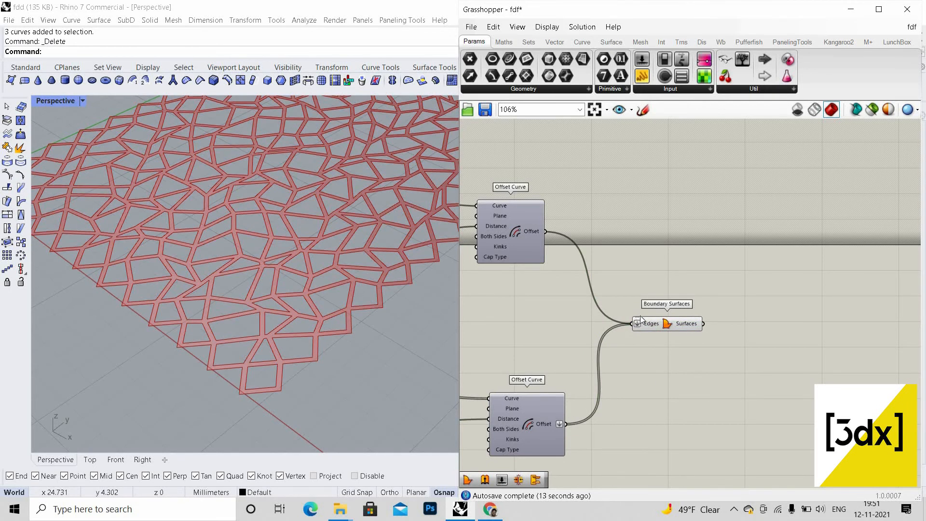
- Add an Extrude component to the canvas next to the Boundary Surfaces output
{"action": "scroll", "coordinate": [218, 326], "scroll_direction": "down", "scroll_amount": 6}
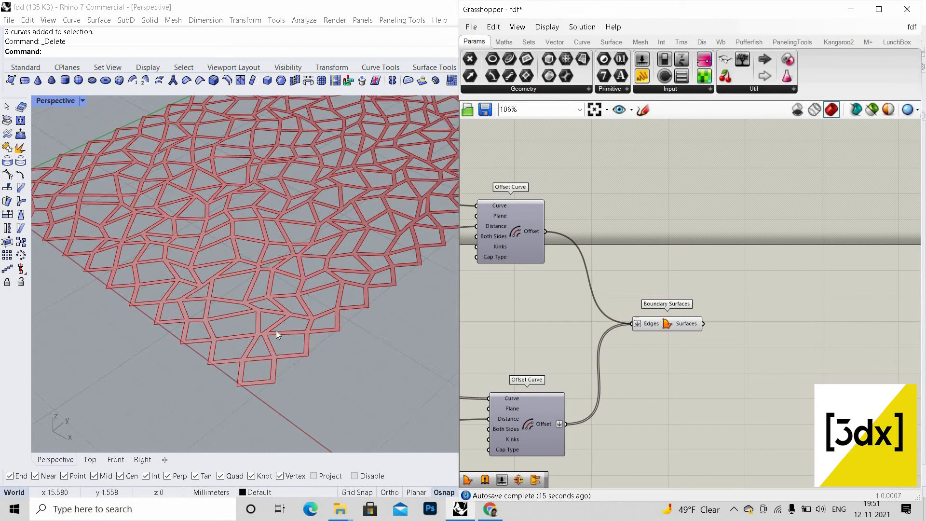
{"action": "scroll", "coordinate": [306, 250], "scroll_direction": "up", "scroll_amount": 3}
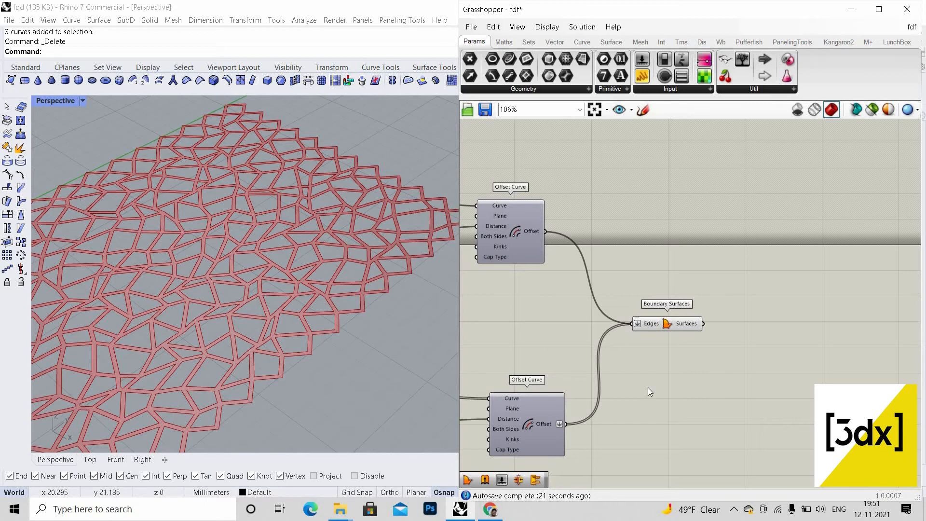
{"action": "scroll", "coordinate": [631, 386], "scroll_direction": "down", "scroll_amount": 5}
{"action": "scroll", "coordinate": [609, 348], "scroll_direction": "up", "scroll_amount": 5}
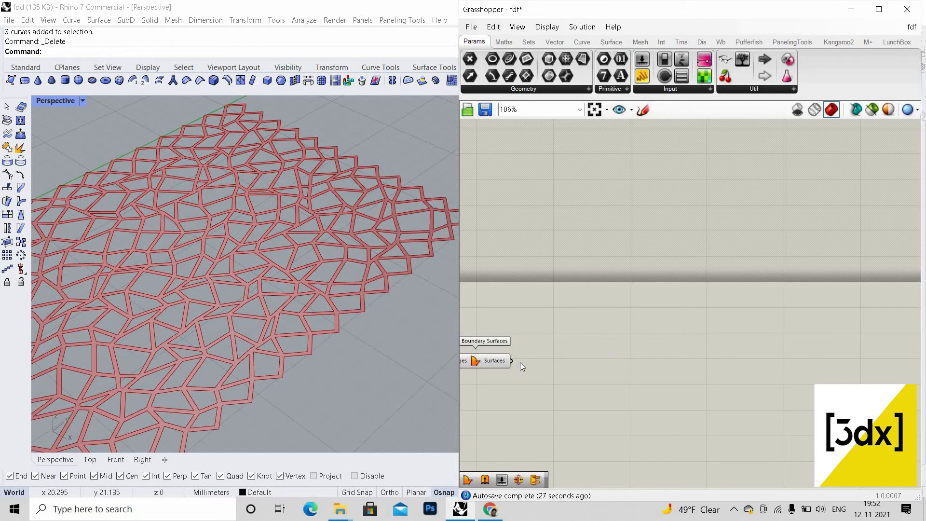
{"action": "scroll", "coordinate": [563, 366], "scroll_direction": "up", "scroll_amount": 3}
{"action": "double_click", "coordinate": [564, 367]}
{"action": "type", "text": "ext"}
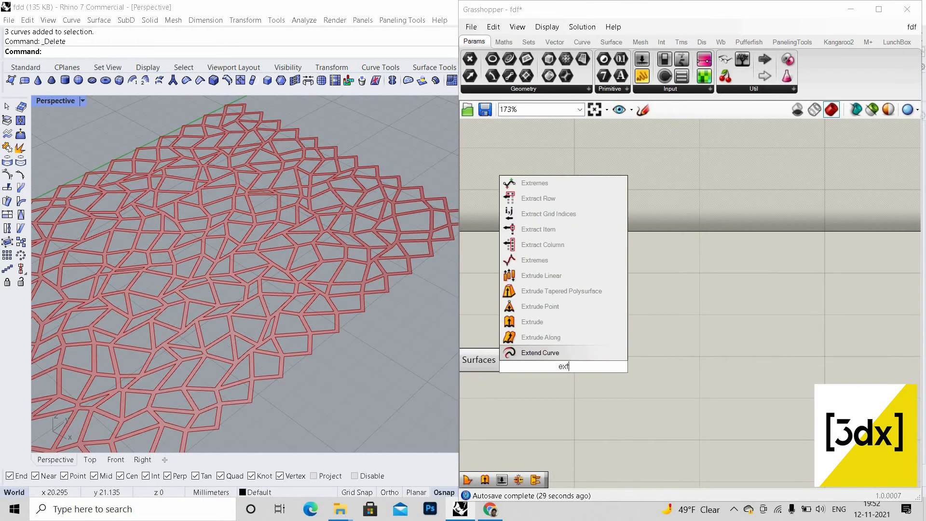
{"action": "type", "text": "rude"}
{"action": "key", "text": "Return"}
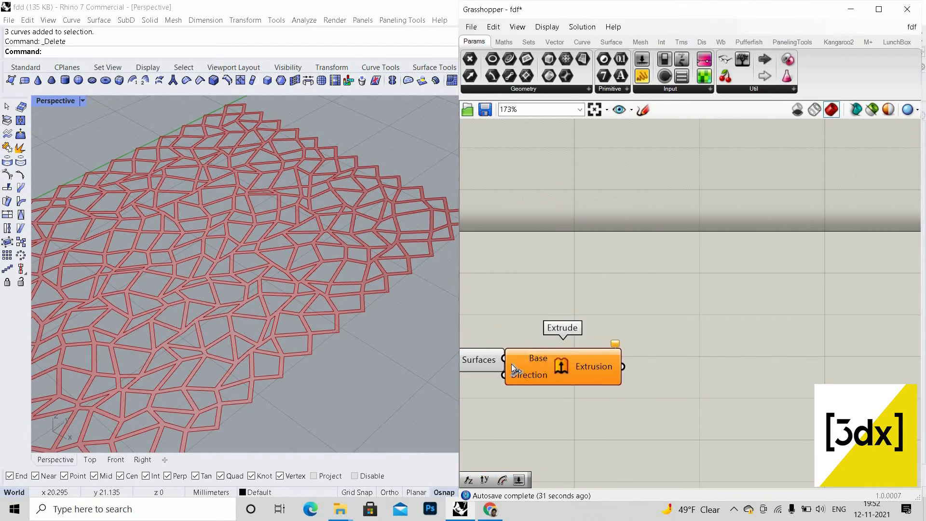
- Connect the Surfaces output to the Extrude component's Base input and a new Unit Z vector to its Direction input
{"action": "left_click_drag", "start_coordinate": [513, 369], "coordinate": [565, 367]}
{"action": "left_click_drag", "start_coordinate": [507, 360], "coordinate": [557, 357]}
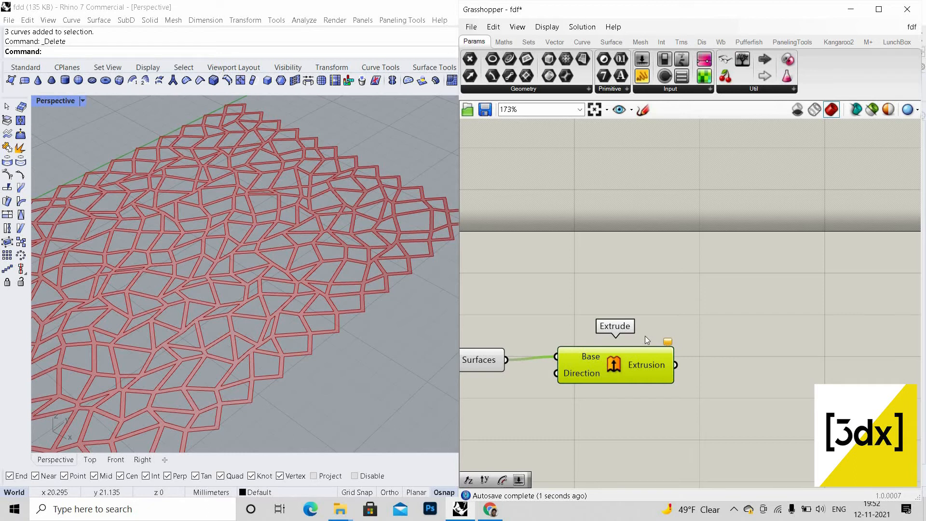
{"action": "scroll", "coordinate": [545, 390], "scroll_direction": "down", "scroll_amount": 2}
{"action": "scroll", "coordinate": [544, 388], "scroll_direction": "up", "scroll_amount": 4}
{"action": "double_click", "coordinate": [543, 388]}
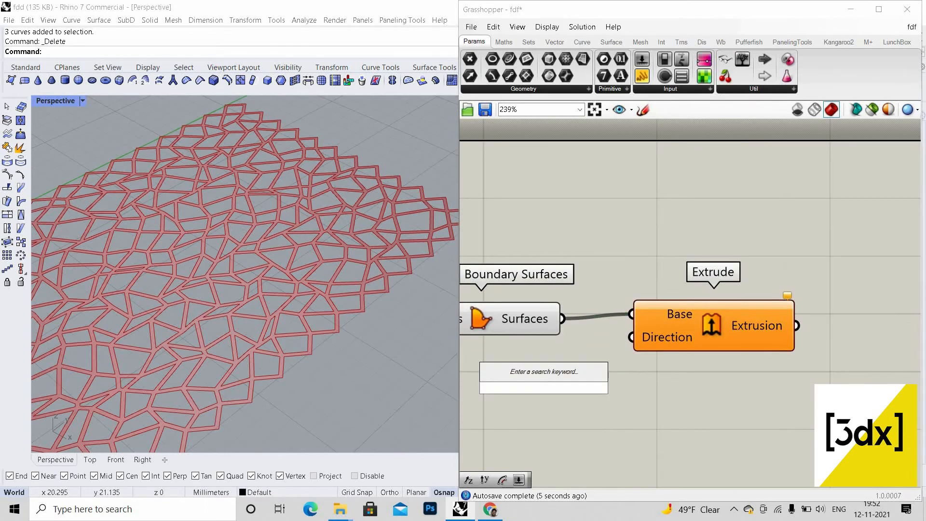
{"action": "type", "text": "unit z"}
{"action": "key", "text": "Return"}
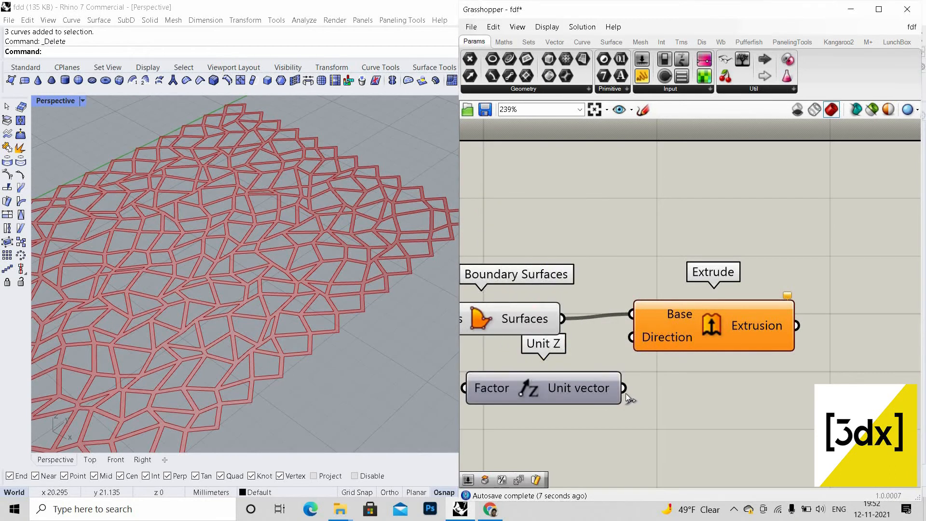
{"action": "left_click_drag", "start_coordinate": [624, 389], "coordinate": [696, 342]}
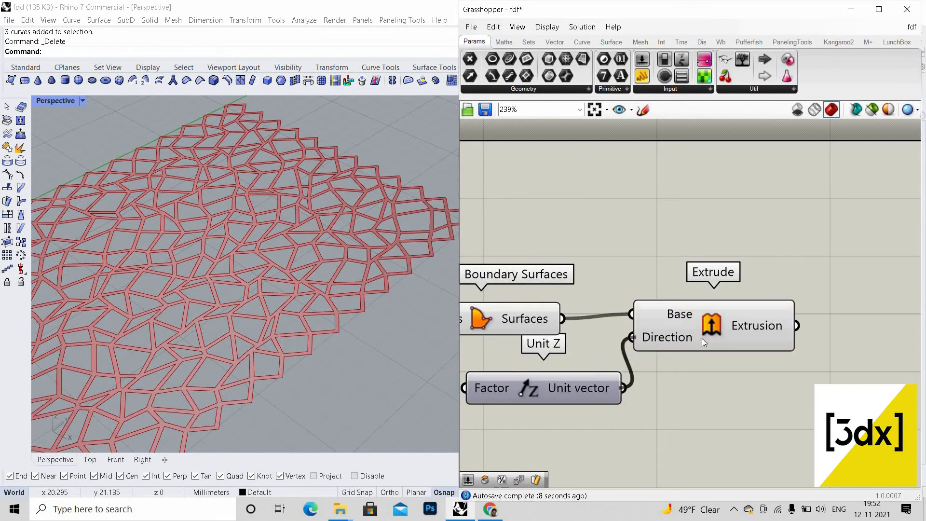
- Move the Unit Z component down so it sits clear of the Boundary Surfaces component
{"action": "scroll", "coordinate": [352, 288], "scroll_direction": "down", "scroll_amount": 5}
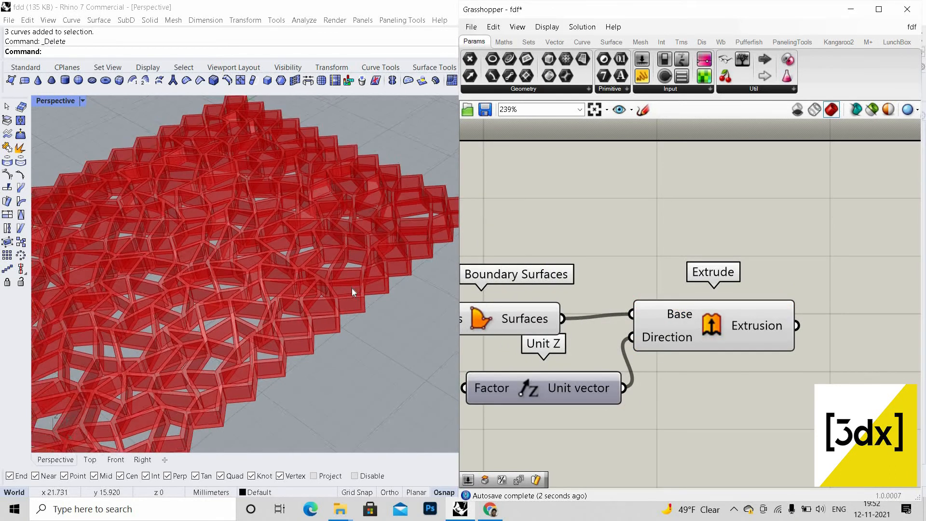
{"action": "scroll", "coordinate": [289, 289], "scroll_direction": "up", "scroll_amount": 3}
{"action": "scroll", "coordinate": [629, 342], "scroll_direction": "down", "scroll_amount": 2}
{"action": "right_click_drag", "start_coordinate": [592, 360], "coordinate": [648, 342]}
{"action": "scroll", "coordinate": [599, 355], "scroll_direction": "up", "scroll_amount": 1}
{"action": "left_click_drag", "start_coordinate": [603, 357], "coordinate": [603, 374]}
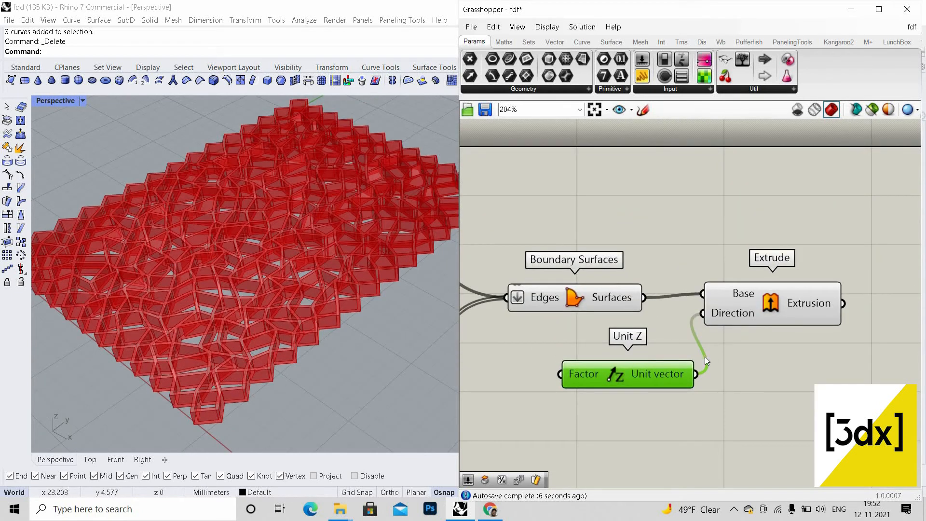
- Try driving Unit Z's Factor input with an integer number slider of 1, and delete that slider
{"action": "double_click", "coordinate": [480, 389]}
{"action": "type", "text": "1"}
{"action": "key", "text": "Return"}
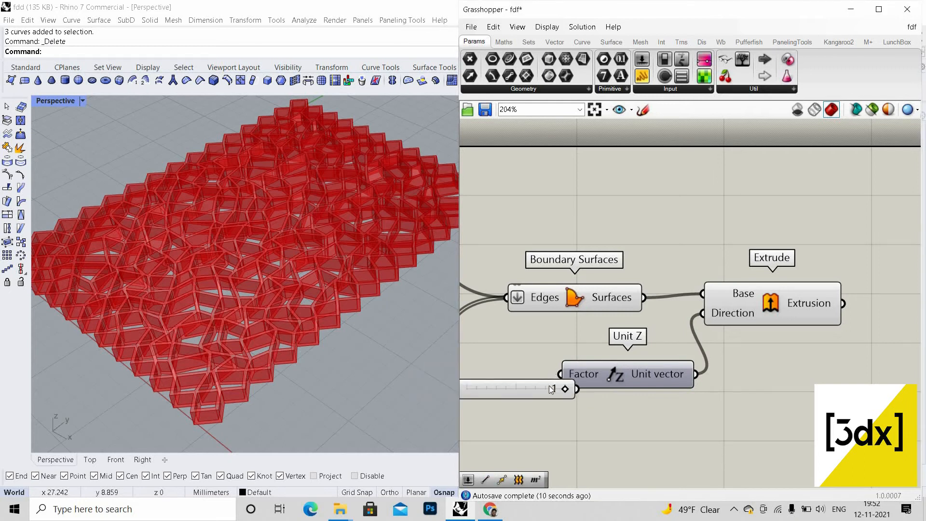
{"action": "scroll", "coordinate": [585, 389], "scroll_direction": "down", "scroll_amount": 1}
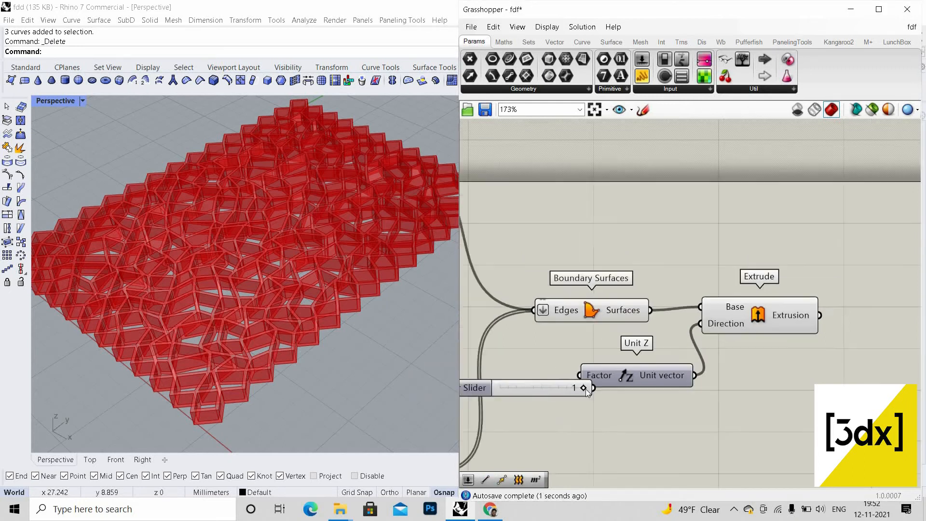
{"action": "right_click_drag", "start_coordinate": [585, 388], "coordinate": [633, 385]}
{"action": "scroll", "coordinate": [560, 389], "scroll_direction": "up", "scroll_amount": 1}
{"action": "left_click_drag", "start_coordinate": [533, 388], "coordinate": [497, 383]}
{"action": "left_click_drag", "start_coordinate": [620, 378], "coordinate": [643, 368]}
{"action": "scroll", "coordinate": [611, 377], "scroll_direction": "up", "scroll_amount": 3}
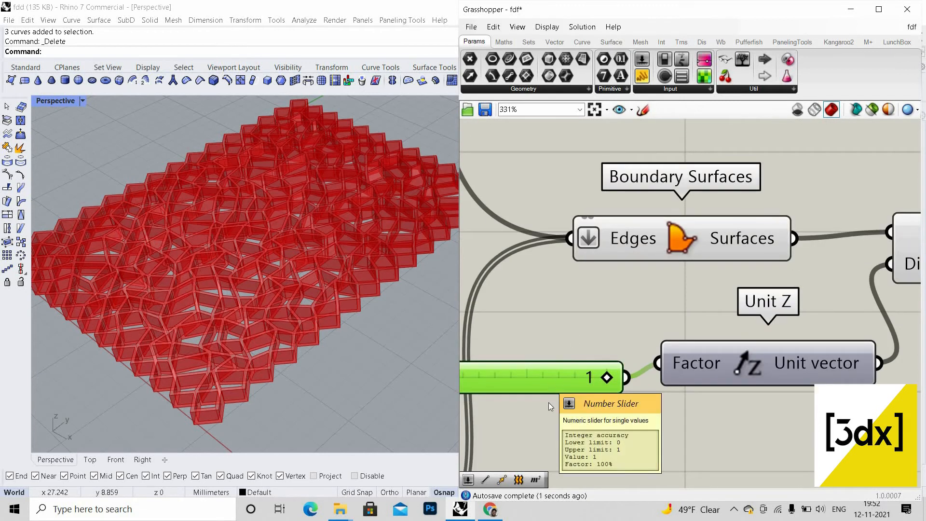
{"action": "key", "text": "Delete"}
- Add a 0.5 number slider connected to Unit Z's Factor input, shift Unit Z away from it, and lower the slider to 0.2
{"action": "double_click", "coordinate": [588, 382]}
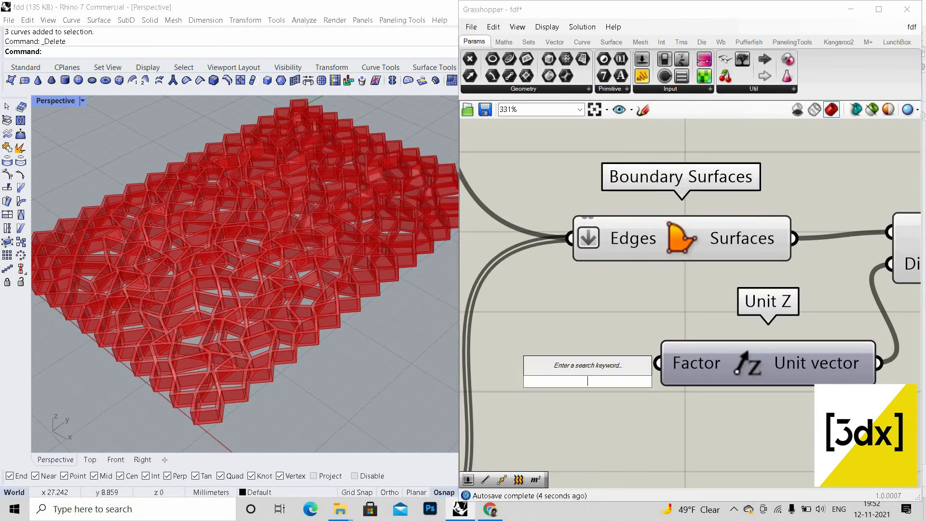
{"action": "type", "text": ".5"}
{"action": "key", "text": "Return"}
{"action": "left_click_drag", "start_coordinate": [670, 386], "coordinate": [641, 367]}
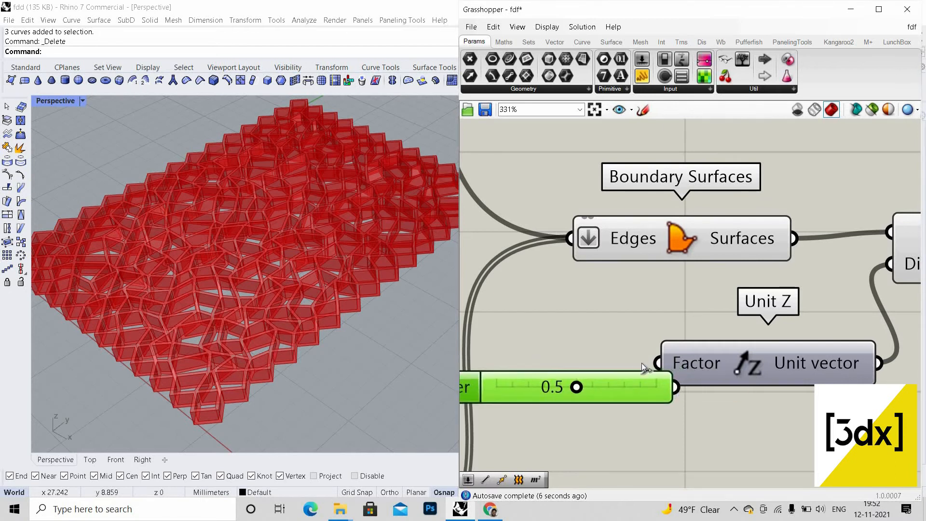
{"action": "left_click_drag", "start_coordinate": [795, 364], "coordinate": [874, 364]}
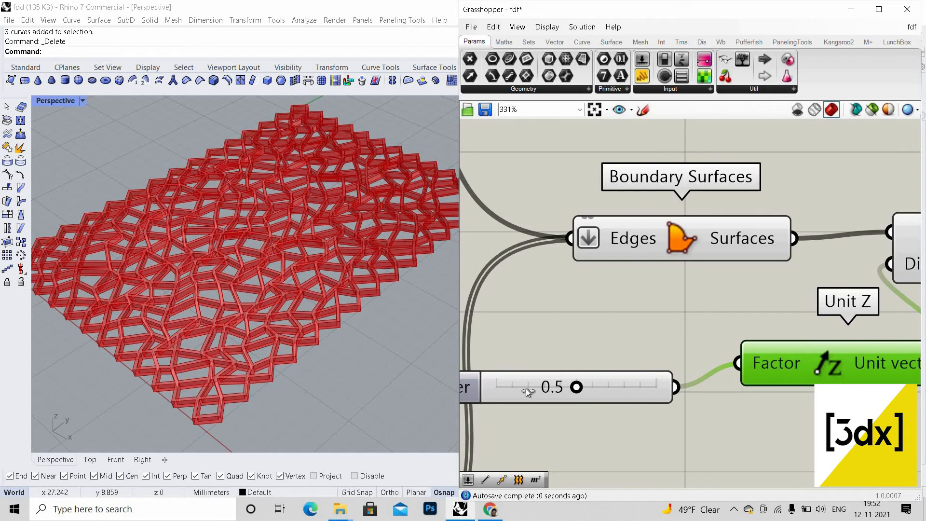
{"action": "left_click_drag", "start_coordinate": [576, 386], "coordinate": [525, 389]}
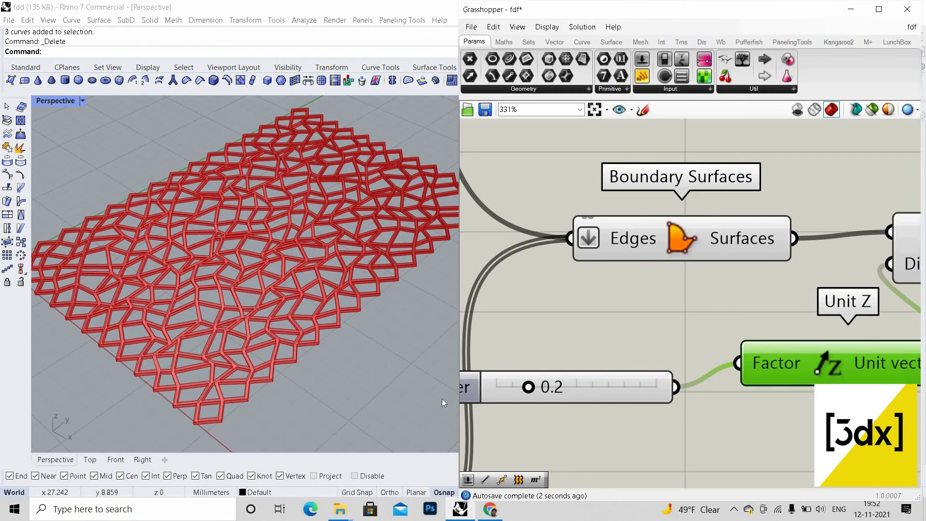
- Examine the extruded frame pattern in the Rhino Perspective viewport, up close and as a whole
{"action": "scroll", "coordinate": [290, 393], "scroll_direction": "up", "scroll_amount": 2}
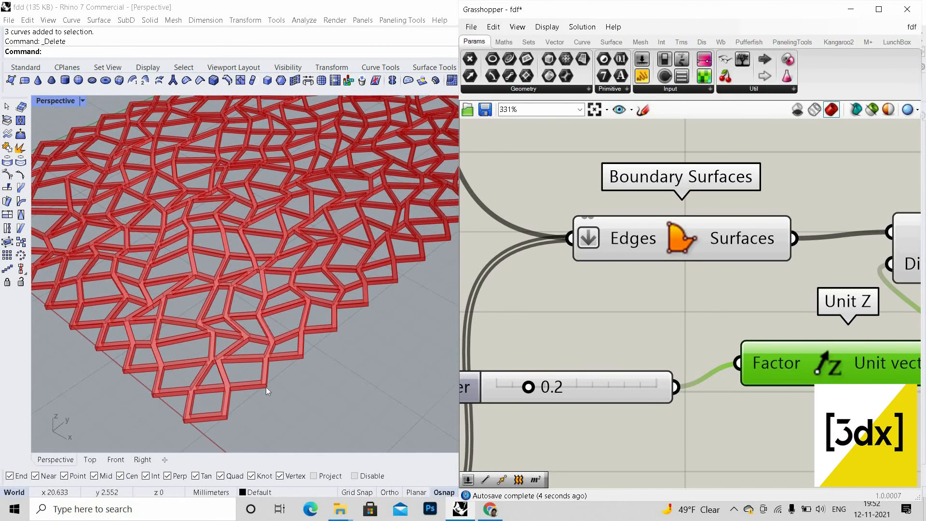
{"action": "scroll", "coordinate": [352, 357], "scroll_direction": "down", "scroll_amount": 3}
{"action": "scroll", "coordinate": [718, 371], "scroll_direction": "down", "scroll_amount": 5}
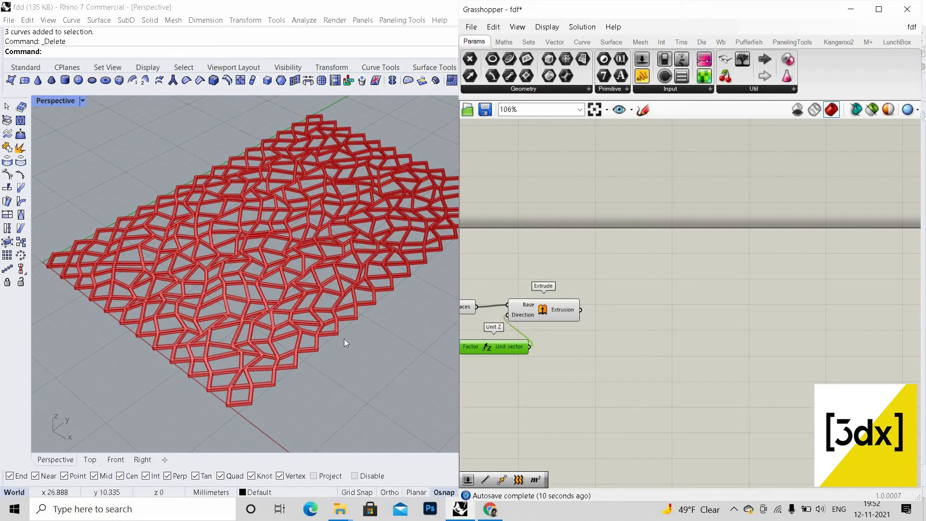
{"action": "scroll", "coordinate": [312, 348], "scroll_direction": "down", "scroll_amount": 5}
{"action": "scroll", "coordinate": [262, 331], "scroll_direction": "up", "scroll_amount": 2}
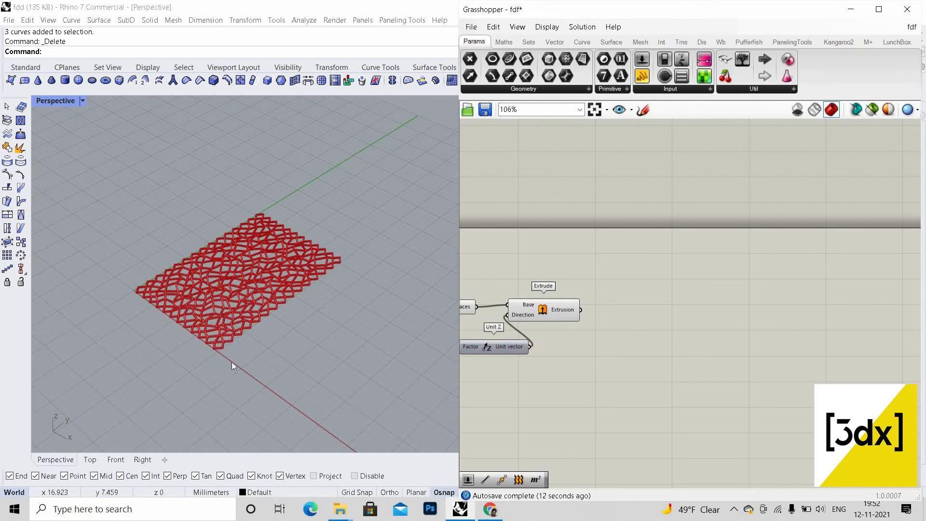
{"action": "scroll", "coordinate": [232, 362], "scroll_direction": "down", "scroll_amount": 2}
{"action": "scroll", "coordinate": [254, 347], "scroll_direction": "up", "scroll_amount": 6}
{"action": "scroll", "coordinate": [265, 338], "scroll_direction": "down", "scroll_amount": 5}
{"action": "right_click_drag", "start_coordinate": [309, 395], "coordinate": [299, 368]}
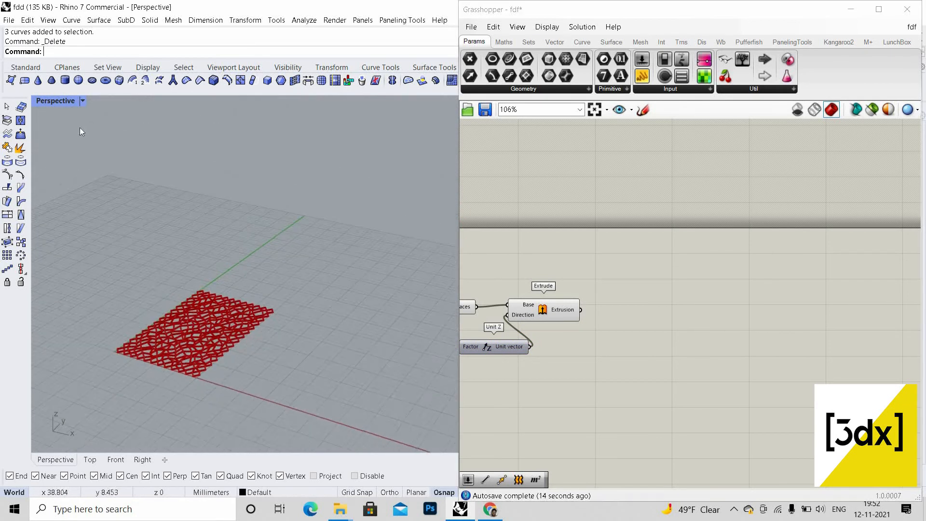
{"action": "scroll", "coordinate": [299, 368], "scroll_direction": "up", "scroll_amount": 5}
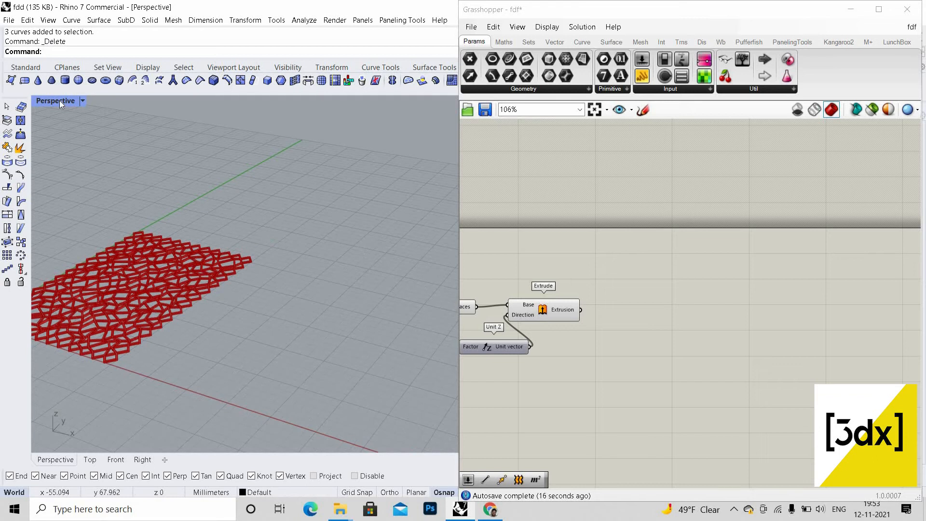
- Draw an open, arch-shaped degree-3 control point curve beside the panel in the Front viewport, with both ends on the x-axis
{"action": "double_click", "coordinate": [60, 100]}
{"action": "double_click", "coordinate": [46, 282]}
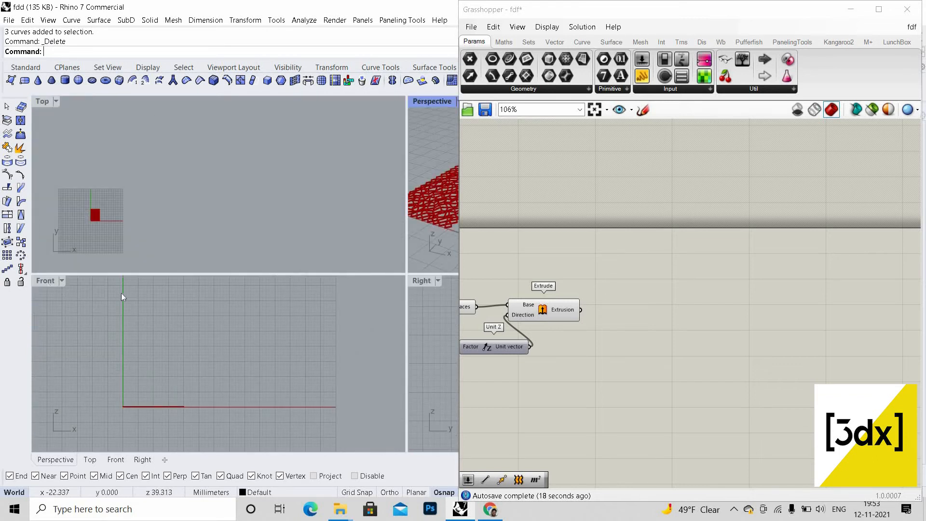
{"action": "scroll", "coordinate": [268, 317], "scroll_direction": "up", "scroll_amount": 3}
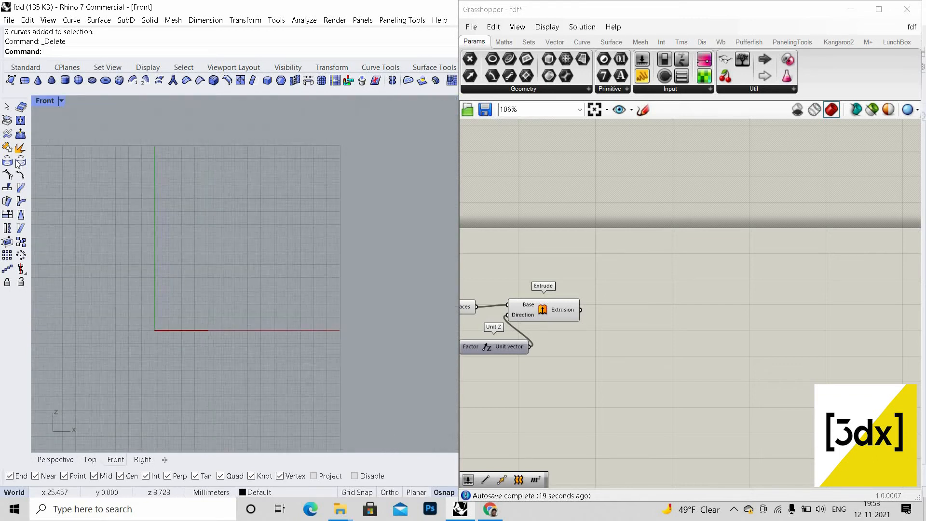
{"action": "left_click", "coordinate": [26, 67]}
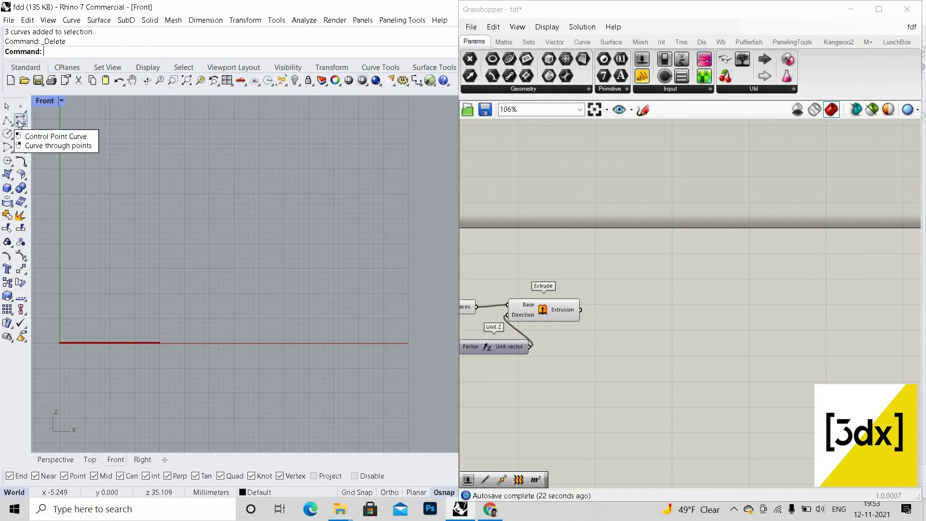
{"action": "left_click", "coordinate": [20, 120]}
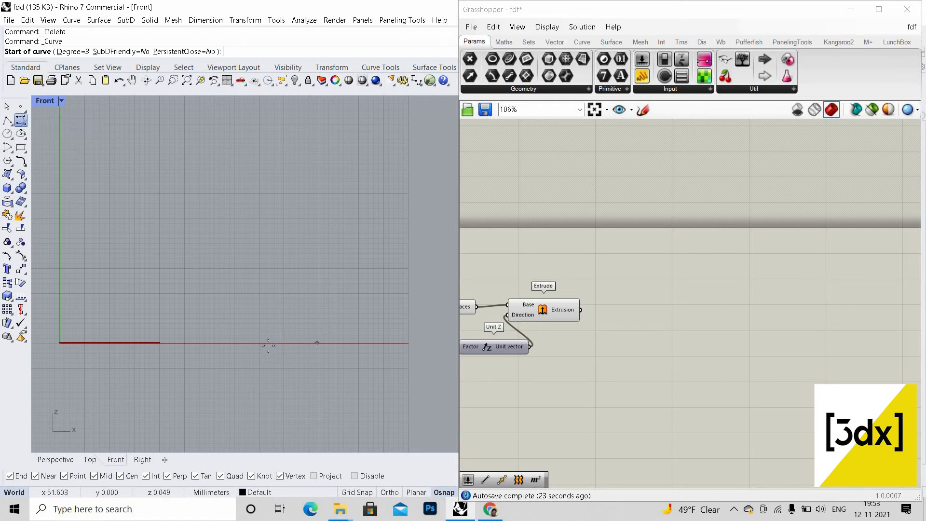
{"action": "left_click", "coordinate": [267, 343]}
{"action": "left_click", "coordinate": [230, 300]}
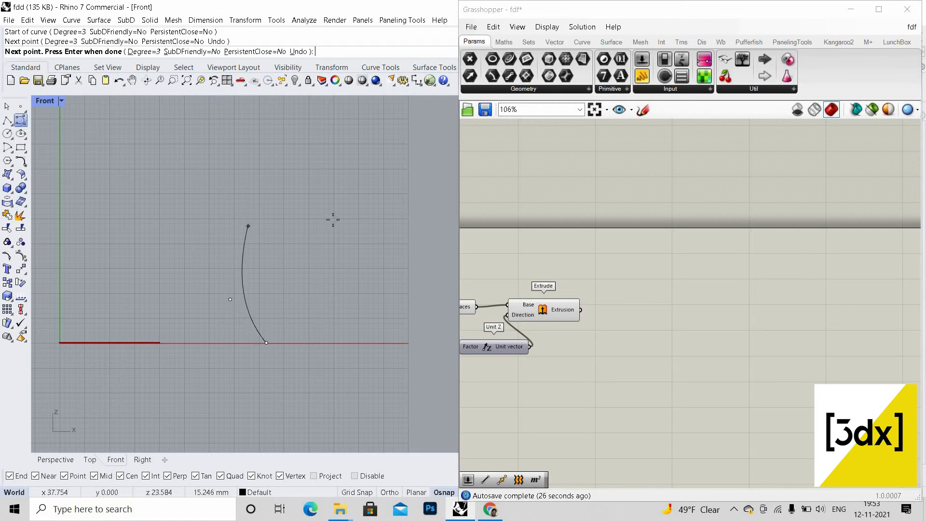
{"action": "left_click", "coordinate": [252, 226]}
{"action": "left_click", "coordinate": [343, 214]}
{"action": "left_click", "coordinate": [416, 233]}
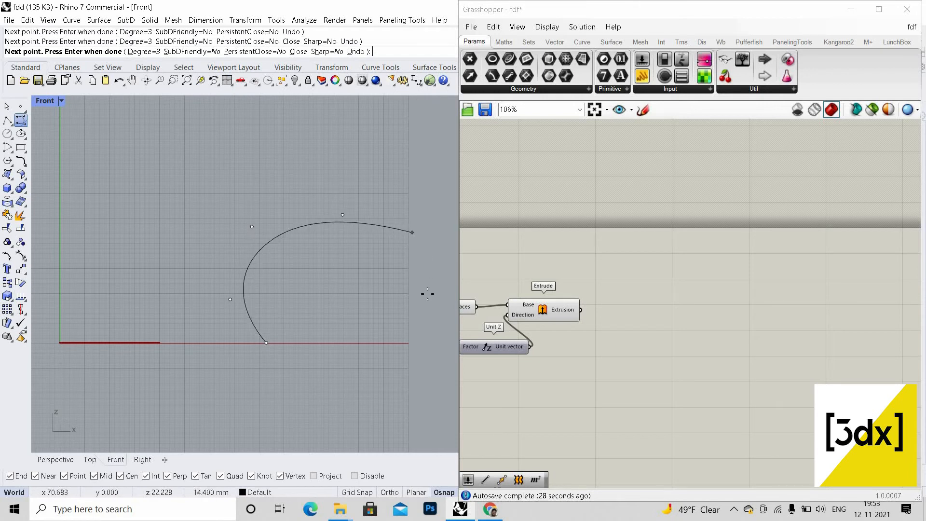
{"action": "left_click", "coordinate": [427, 291]}
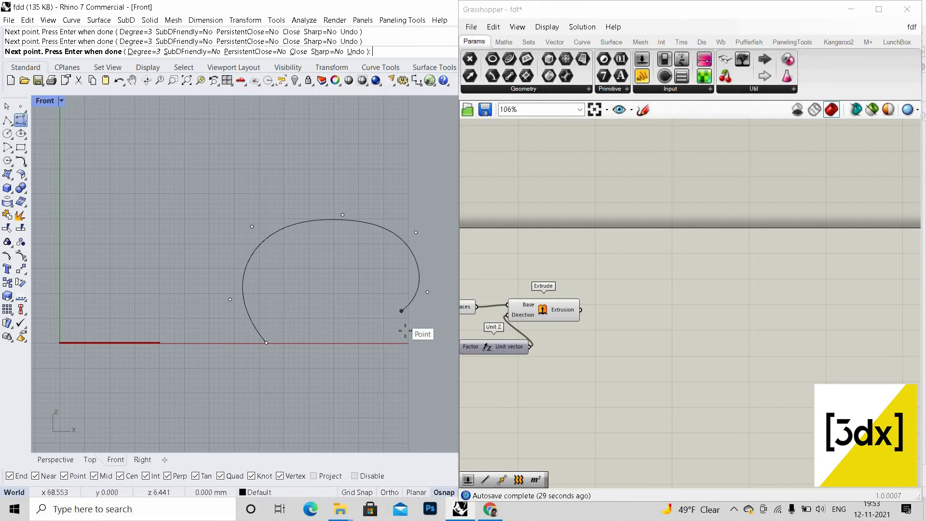
{"action": "key", "text": "ctrl+z"}
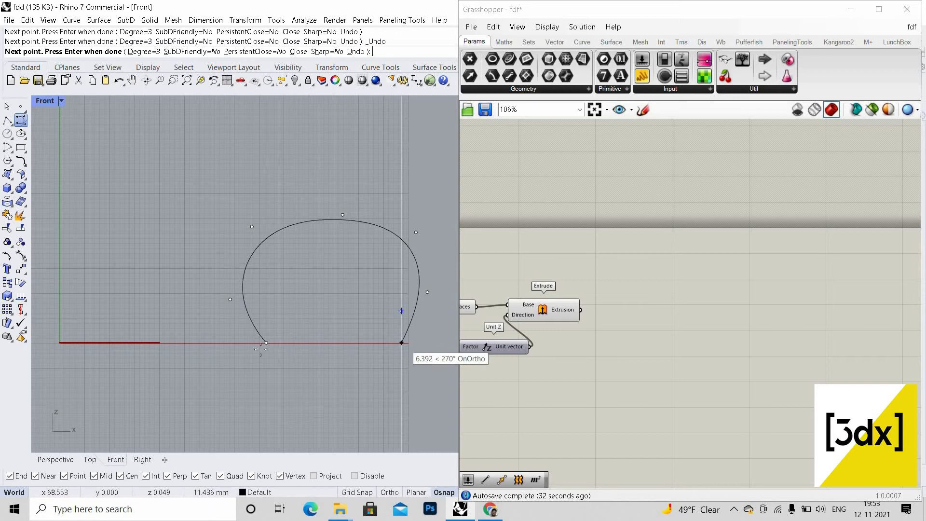
{"action": "left_click", "coordinate": [401, 342]}
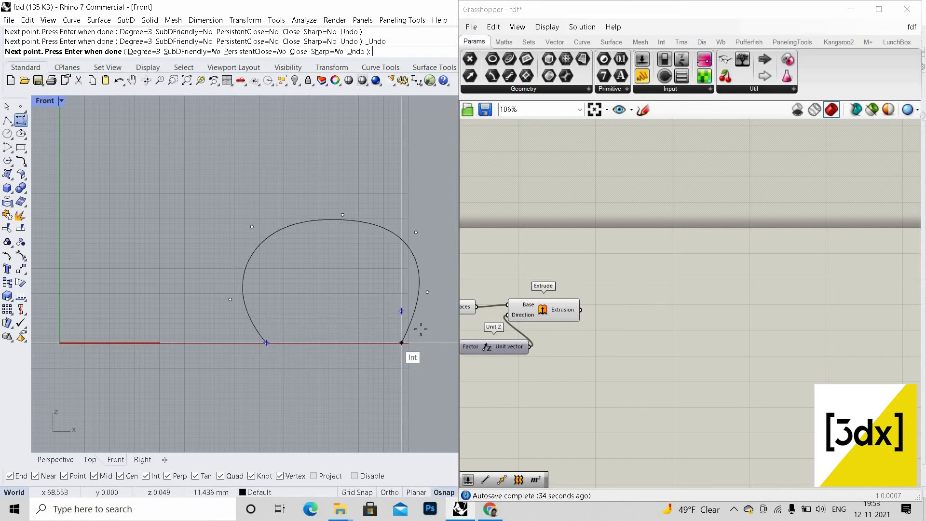
{"action": "key", "text": "Return"}
- Scale down the arch curve in the Perspective viewport, using its end nearest the panel as base point and its other end as reference
{"action": "left_click", "coordinate": [379, 229]}
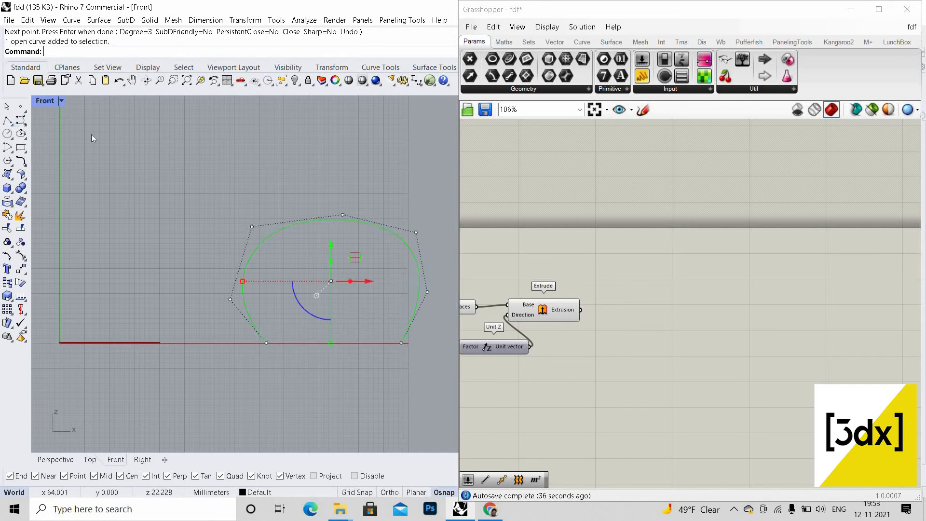
{"action": "key", "text": "ctrl+m"}
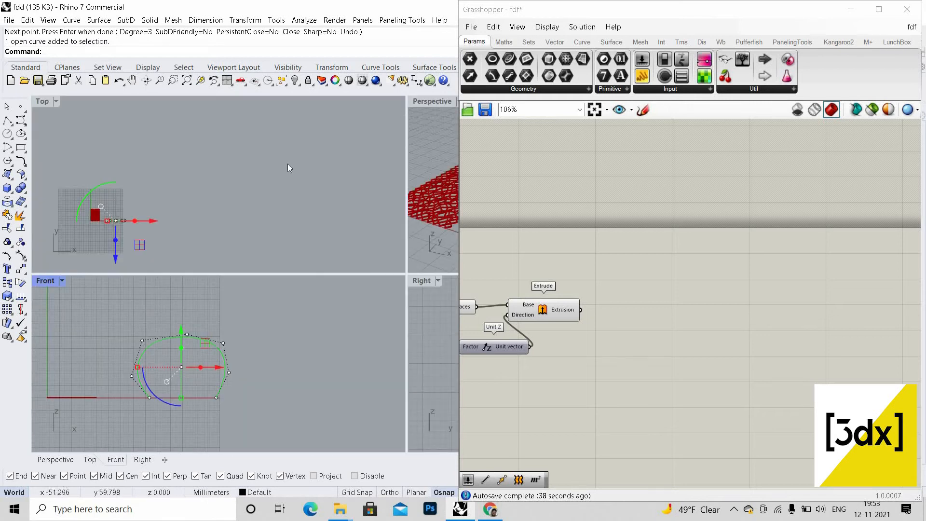
{"action": "key", "text": "ctrl+F4"}
{"action": "right_click_drag", "start_coordinate": [221, 291], "coordinate": [351, 297]}
{"action": "scroll", "coordinate": [352, 297], "scroll_direction": "down", "scroll_amount": 8}
{"action": "key", "text": "Escape"}
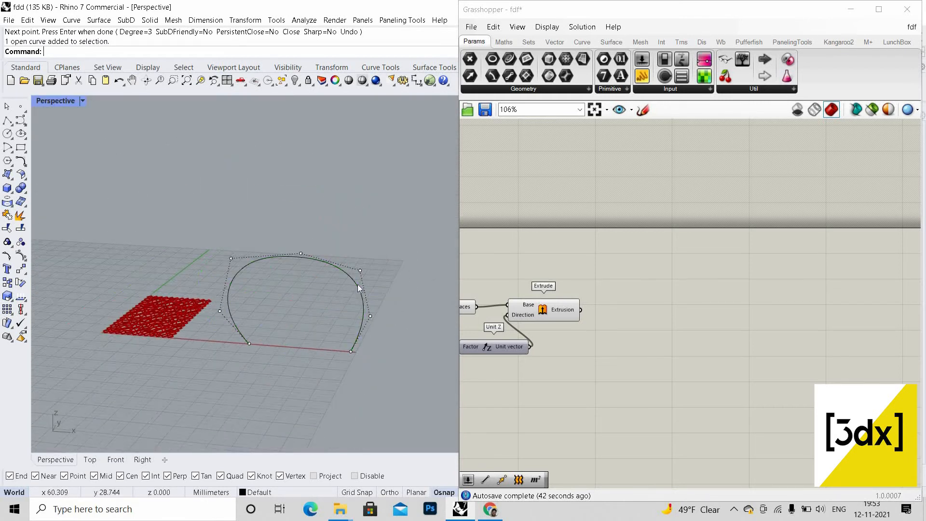
{"action": "left_click", "coordinate": [361, 303]}
{"action": "scroll", "coordinate": [337, 322], "scroll_direction": "up", "scroll_amount": 2}
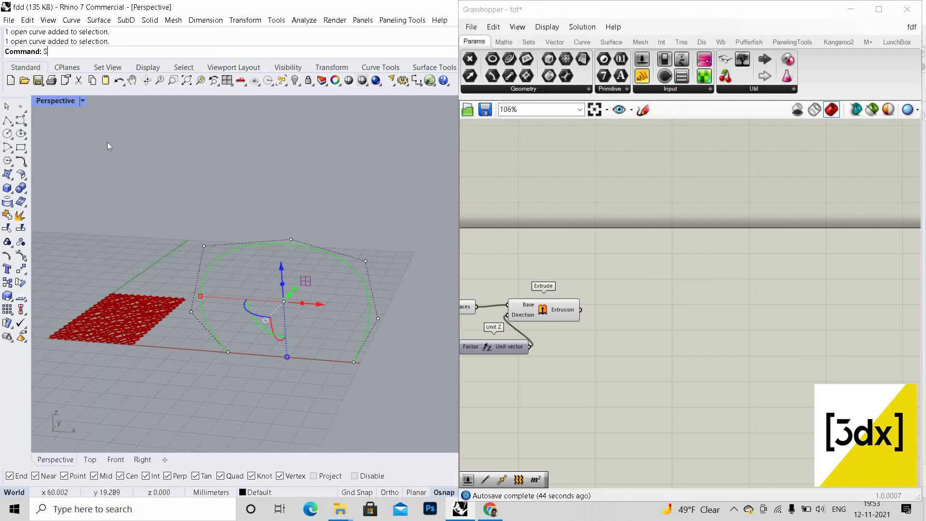
{"action": "type", "text": "cale"}
{"action": "key", "text": "Return"}
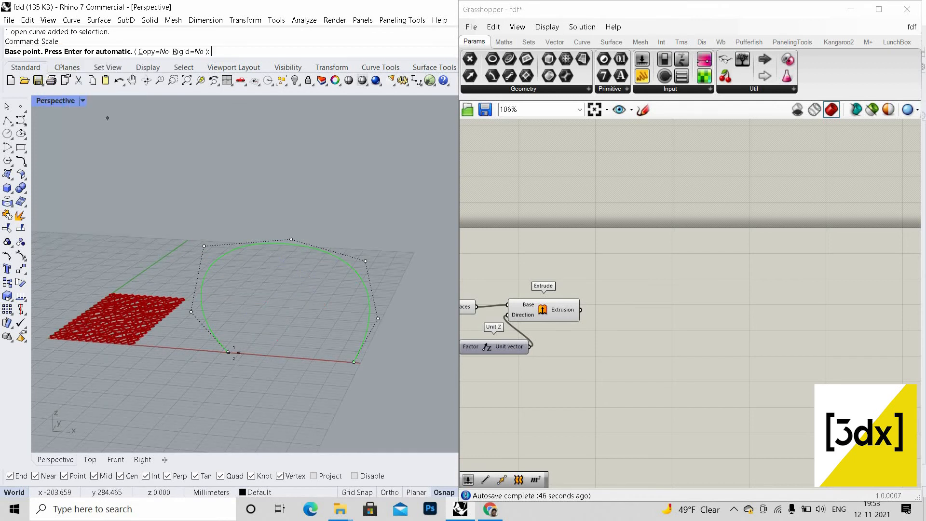
{"action": "left_click", "coordinate": [227, 352]}
{"action": "left_click", "coordinate": [354, 361]}
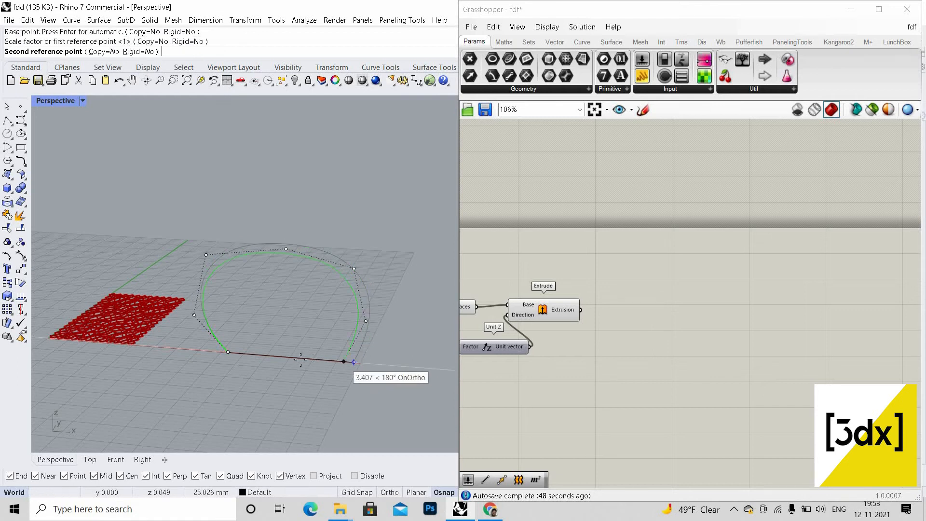
{"action": "left_click", "coordinate": [357, 333]}
{"action": "left_click", "coordinate": [289, 319]}
- Scale the arch curve down a second time about its end nearest the panel, with its far end as reference
{"action": "right_click_drag", "start_coordinate": [289, 319], "coordinate": [314, 320]}
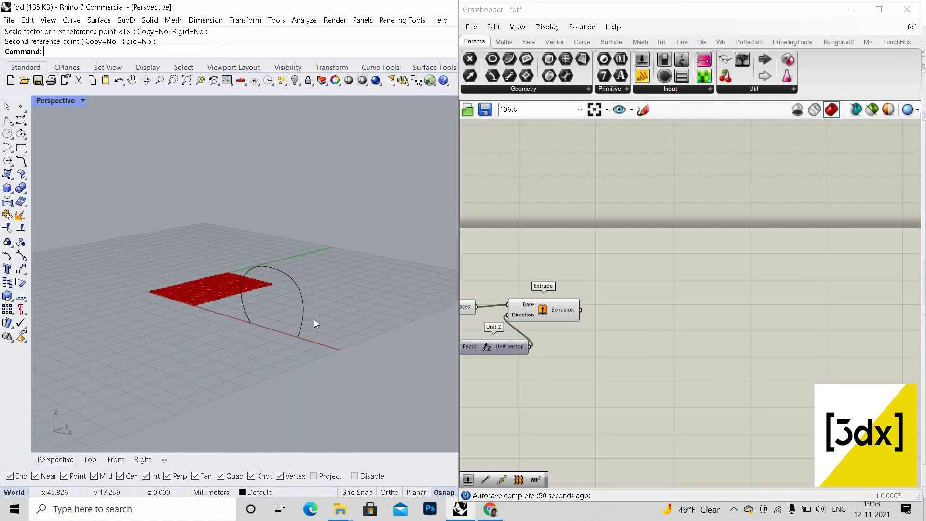
{"action": "scroll", "coordinate": [311, 320], "scroll_direction": "up", "scroll_amount": 5}
{"action": "scroll", "coordinate": [311, 321], "scroll_direction": "up", "scroll_amount": 2}
{"action": "left_click", "coordinate": [308, 322]}
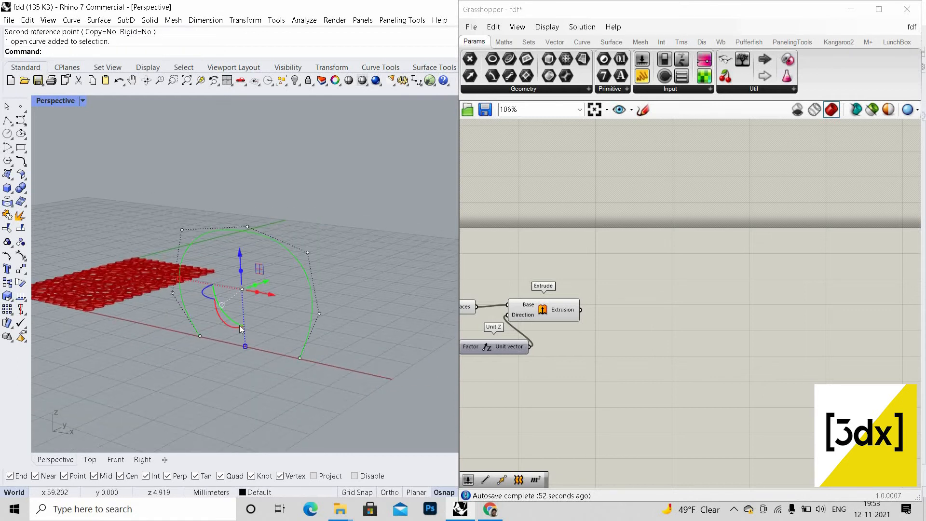
{"action": "type", "text": "Scale"}
{"action": "key", "text": "Return"}
{"action": "left_click", "coordinate": [199, 336]}
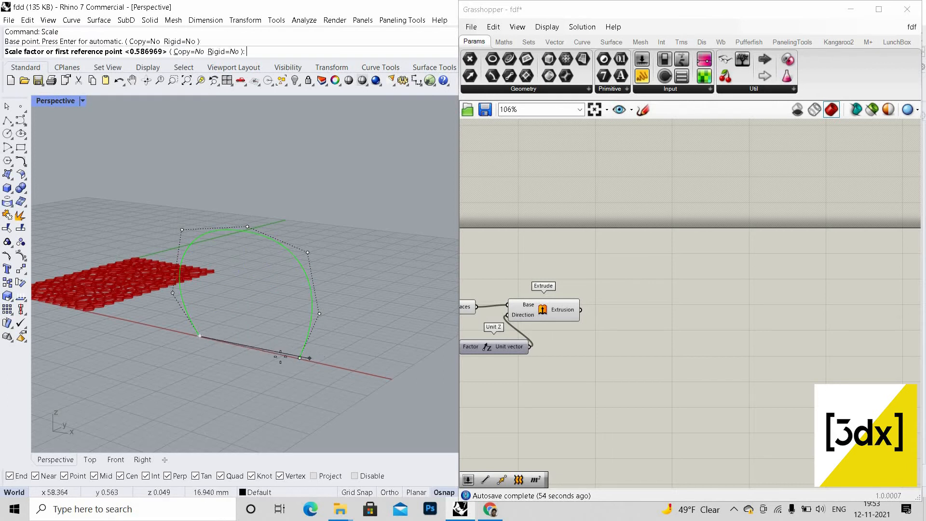
{"action": "left_click", "coordinate": [299, 358]}
{"action": "left_click", "coordinate": [277, 353]}
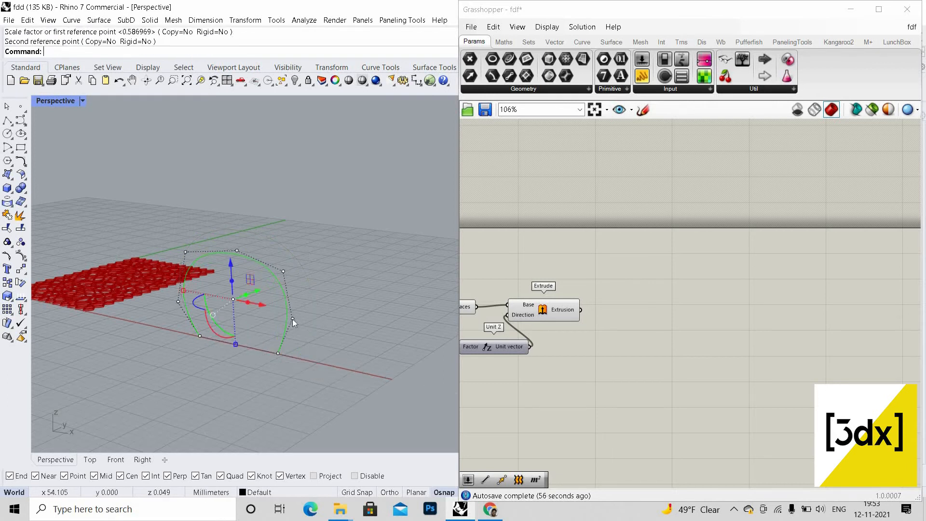
- Make two copies of the arch curve along the y-axis, spacing the three arches in a row
{"action": "left_click", "coordinate": [294, 316]}
{"action": "scroll", "coordinate": [304, 300], "scroll_direction": "down", "scroll_amount": 3}
{"action": "scroll", "coordinate": [306, 297], "scroll_direction": "up", "scroll_amount": 3}
{"action": "left_click", "coordinate": [299, 340]}
{"action": "scroll", "coordinate": [282, 323], "scroll_direction": "down", "scroll_amount": 2}
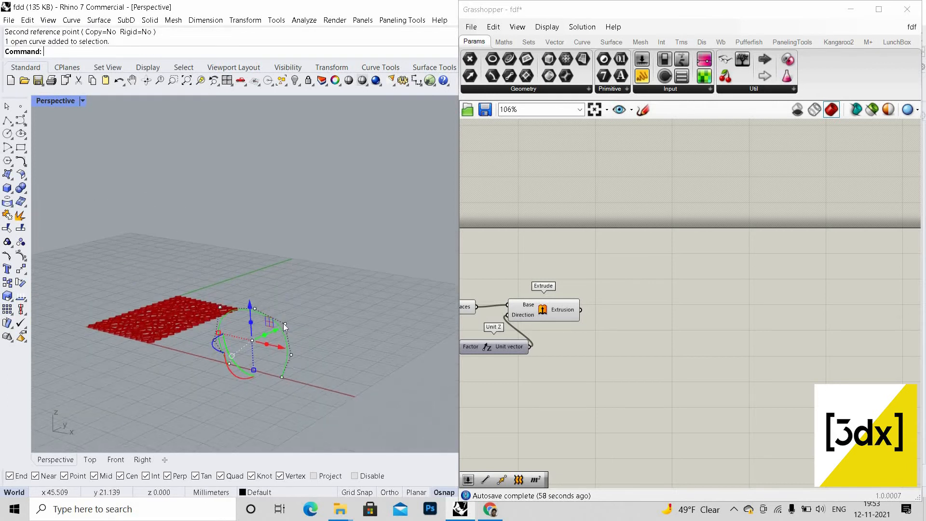
{"action": "scroll", "coordinate": [259, 333], "scroll_direction": "up", "scroll_amount": 1}
{"action": "left_click_drag", "start_coordinate": [251, 341], "coordinate": [313, 307]}
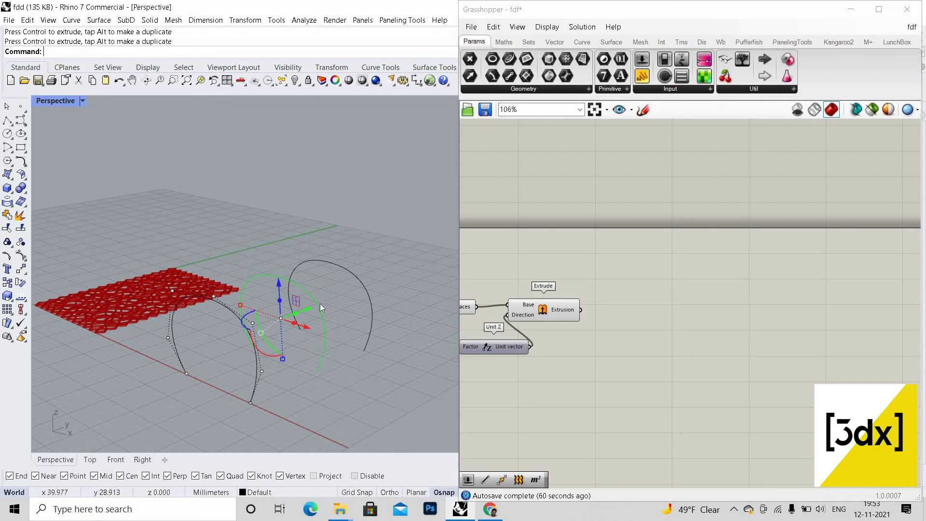
- Lower the middle arch's top and upper-right control points in the Perspective viewport and clear the selection
{"action": "left_click", "coordinate": [319, 308]}
{"action": "scroll", "coordinate": [320, 308], "scroll_direction": "up", "scroll_amount": 2}
{"action": "left_click", "coordinate": [307, 293]}
{"action": "scroll", "coordinate": [302, 326], "scroll_direction": "up", "scroll_amount": 1}
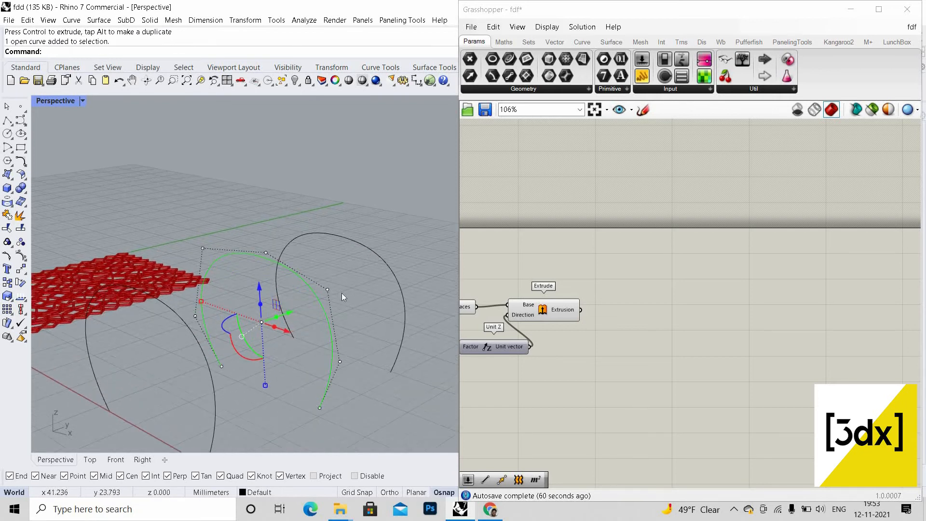
{"action": "left_click", "coordinate": [328, 289]}
{"action": "left_click", "coordinate": [266, 253]}
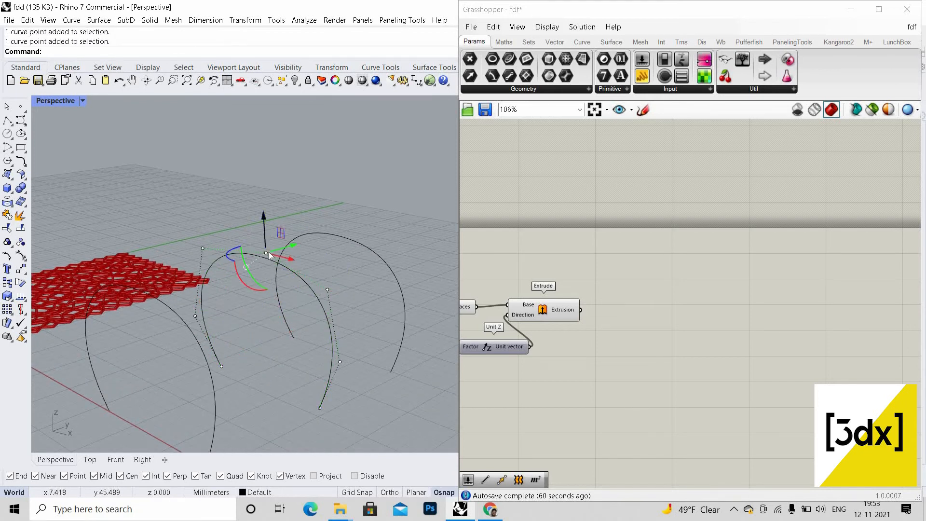
{"action": "left_click_drag", "start_coordinate": [268, 252], "coordinate": [326, 353]}
{"action": "left_click", "coordinate": [327, 289]}
{"action": "left_click", "coordinate": [328, 358]}
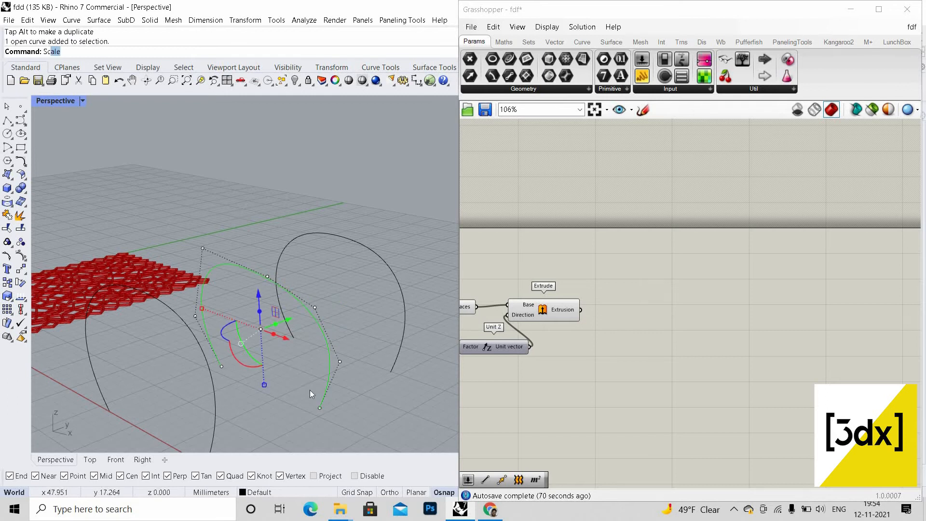
{"action": "key", "text": "Escape"}
{"action": "key", "text": "Escape"}
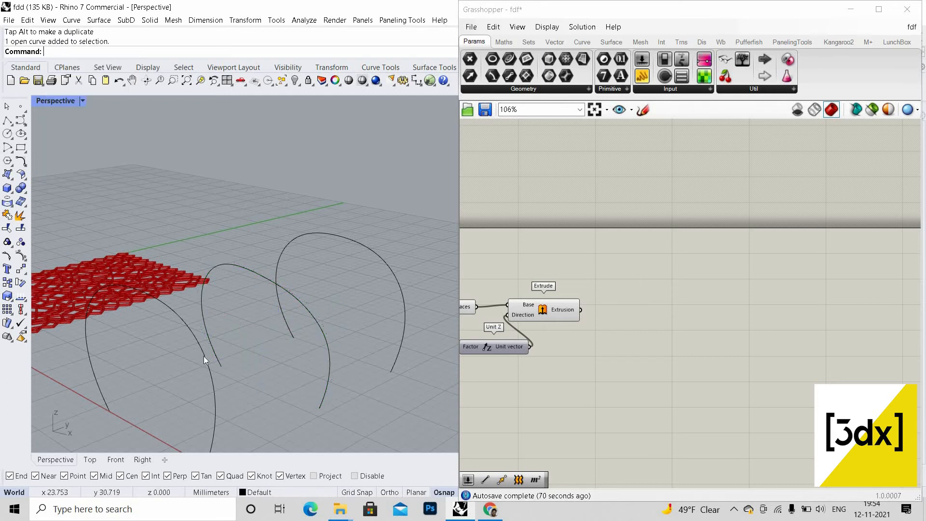
- Hide the front arch curve on the x-axis, leaving the other two arches for editing
{"action": "left_click", "coordinate": [203, 355]}
{"action": "scroll", "coordinate": [203, 353], "scroll_direction": "up", "scroll_amount": 1}
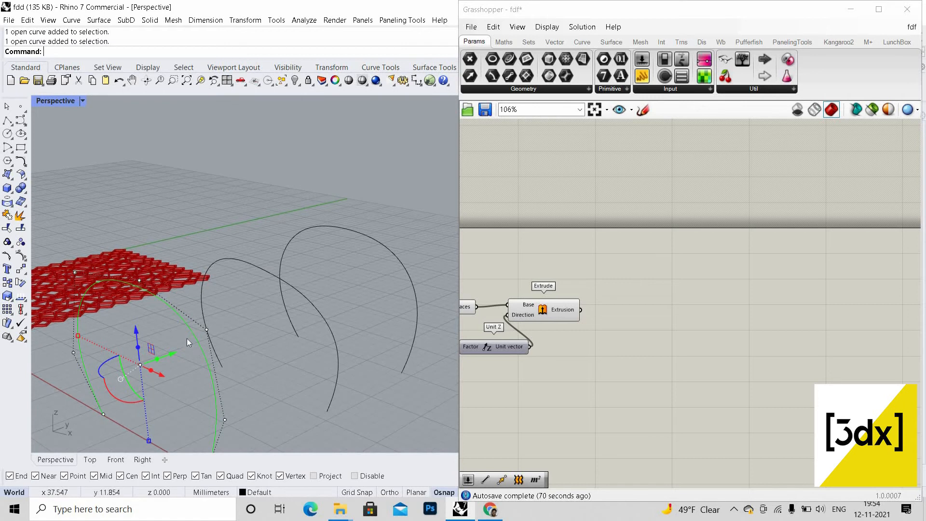
{"action": "scroll", "coordinate": [188, 336], "scroll_direction": "down", "scroll_amount": 1}
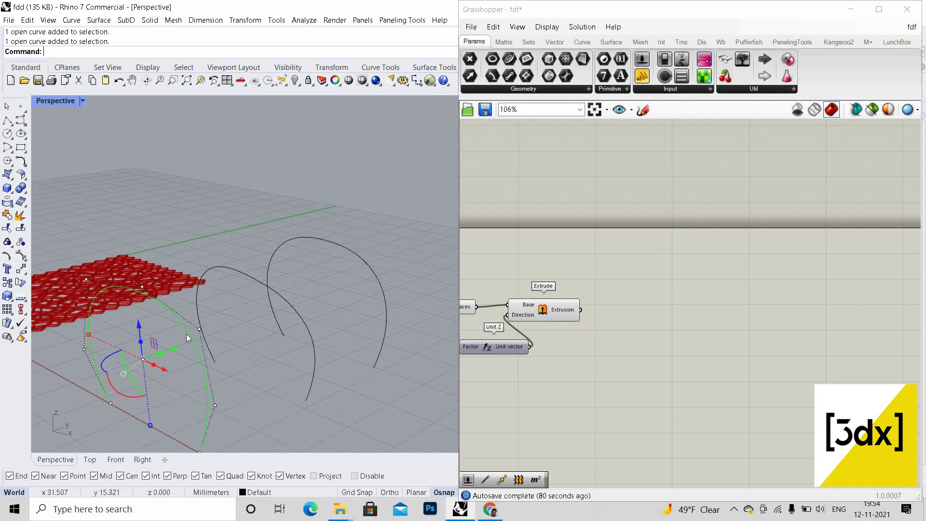
{"action": "scroll", "coordinate": [186, 334], "scroll_direction": "up", "scroll_amount": 1}
{"action": "middle_click", "coordinate": [150, 338]}
{"action": "left_click", "coordinate": [156, 348]}
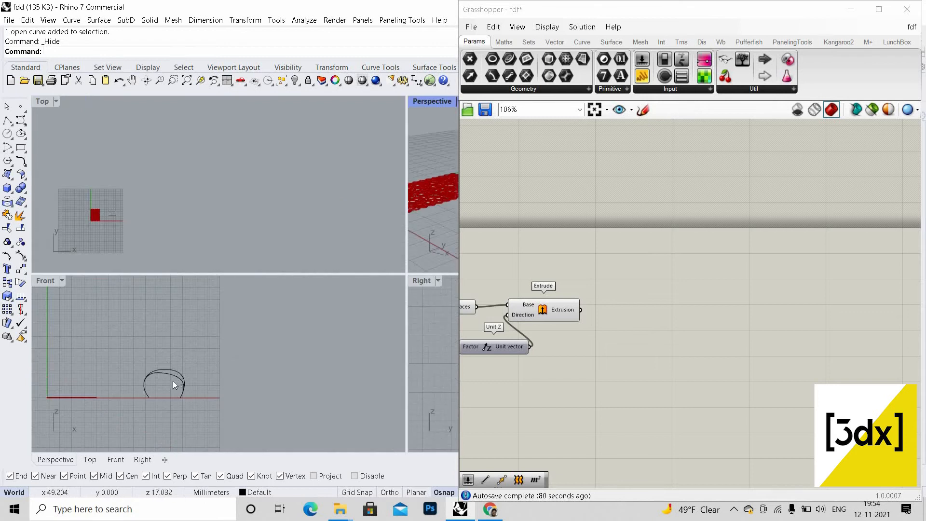
- In the Front viewport, pull the middle arch's lower-right control point inward and lower its upper-right control point
{"action": "scroll", "coordinate": [173, 381], "scroll_direction": "up", "scroll_amount": 3}
{"action": "left_click", "coordinate": [234, 374]}
{"action": "scroll", "coordinate": [212, 381], "scroll_direction": "up", "scroll_amount": 3}
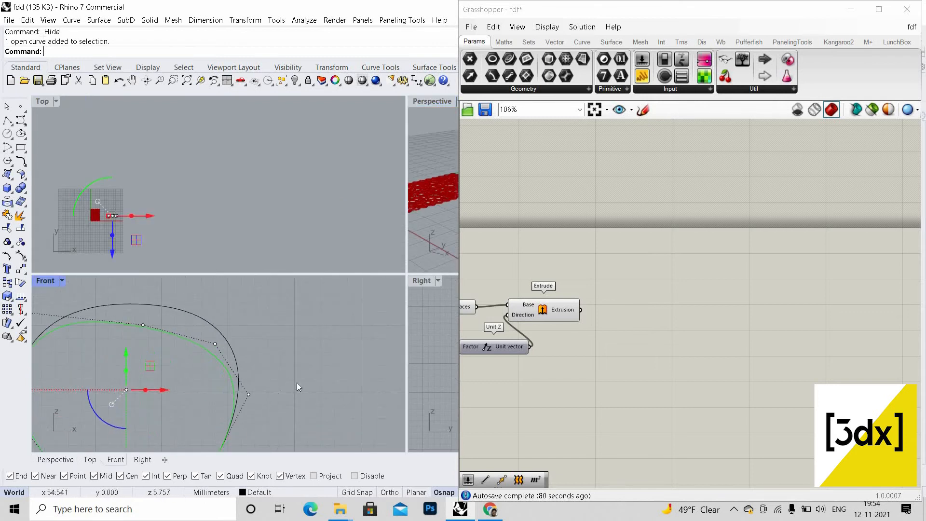
{"action": "left_click_drag", "start_coordinate": [215, 397], "coordinate": [252, 404]}
{"action": "scroll", "coordinate": [291, 381], "scroll_direction": "down", "scroll_amount": 4}
{"action": "scroll", "coordinate": [264, 386], "scroll_direction": "up", "scroll_amount": 4}
{"action": "left_click", "coordinate": [233, 332]}
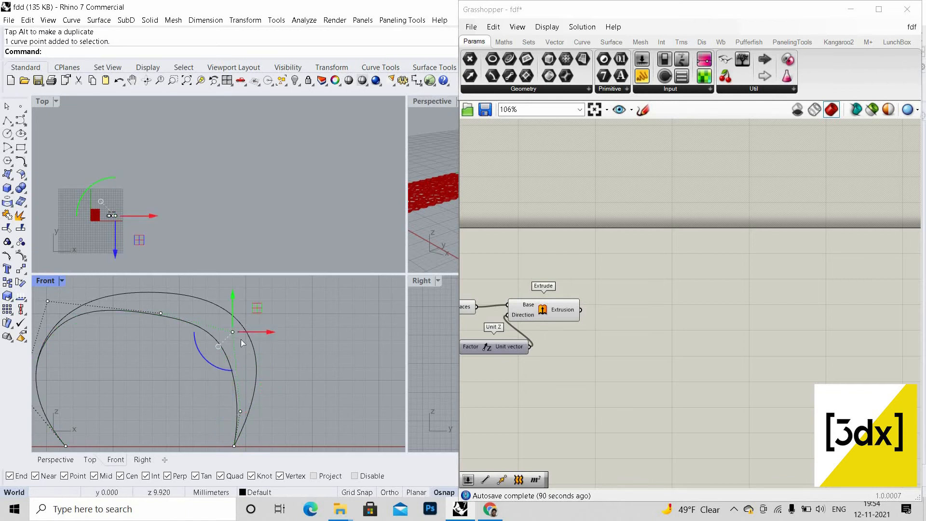
{"action": "left_click_drag", "start_coordinate": [233, 324], "coordinate": [247, 359]}
{"action": "scroll", "coordinate": [169, 294], "scroll_direction": "down", "scroll_amount": 2}
{"action": "right_click_drag", "start_coordinate": [171, 292], "coordinate": [307, 287]}
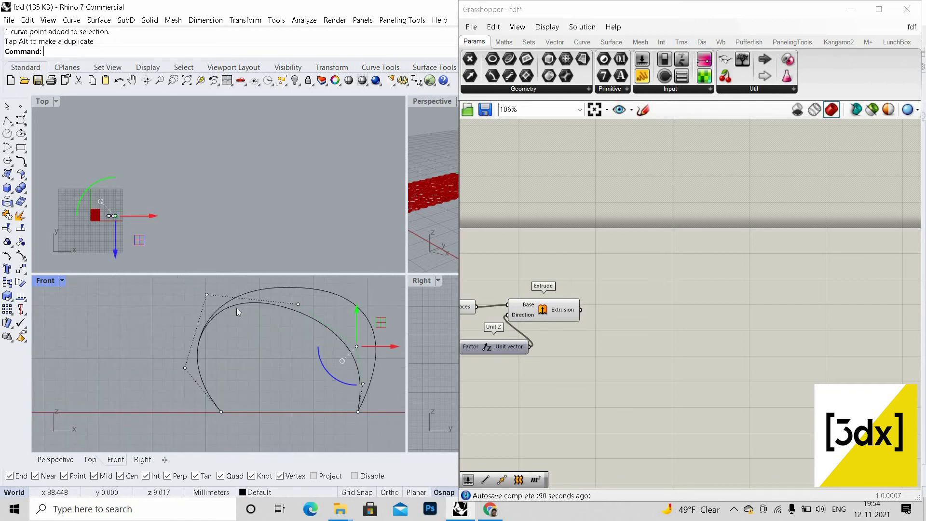
- Move the middle arch's upper-left control point down and inward in the Front viewport
{"action": "left_click", "coordinate": [245, 381]}
{"action": "left_click", "coordinate": [207, 295]}
{"action": "scroll", "coordinate": [227, 315], "scroll_direction": "down", "scroll_amount": 6}
{"action": "right_click_drag", "start_coordinate": [216, 301], "coordinate": [227, 330]}
{"action": "scroll", "coordinate": [226, 328], "scroll_direction": "up", "scroll_amount": 4}
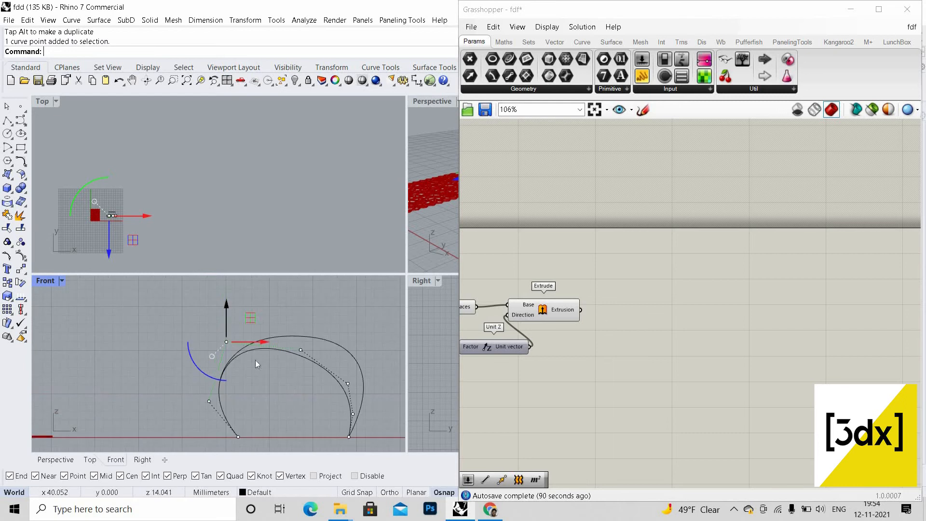
{"action": "left_click_drag", "start_coordinate": [256, 360], "coordinate": [290, 354]}
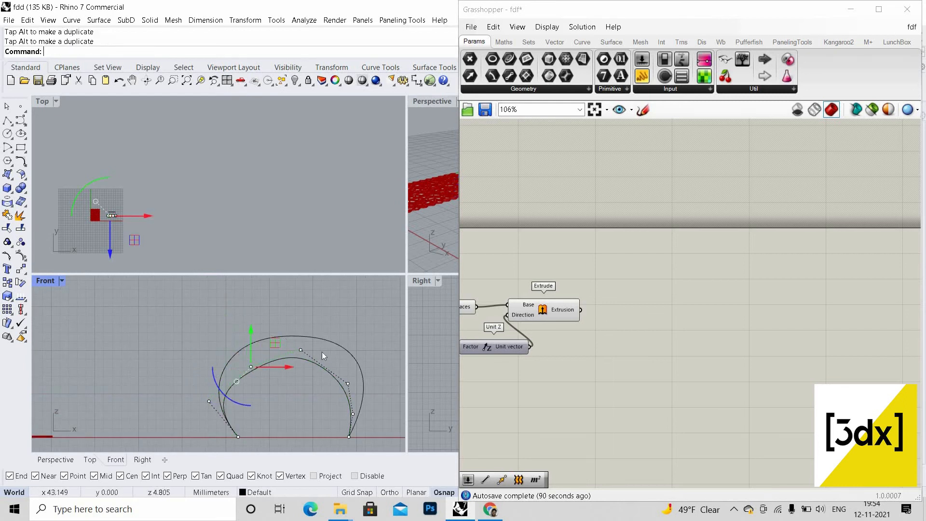
- Lower the middle arch's top control point, pull its lower-left control point inward, and deselect the curve
{"action": "scroll", "coordinate": [299, 356], "scroll_direction": "up", "scroll_amount": 6}
{"action": "left_click", "coordinate": [311, 344]}
{"action": "left_click_drag", "start_coordinate": [311, 311], "coordinate": [311, 336]}
{"action": "scroll", "coordinate": [263, 395], "scroll_direction": "down", "scroll_amount": 2}
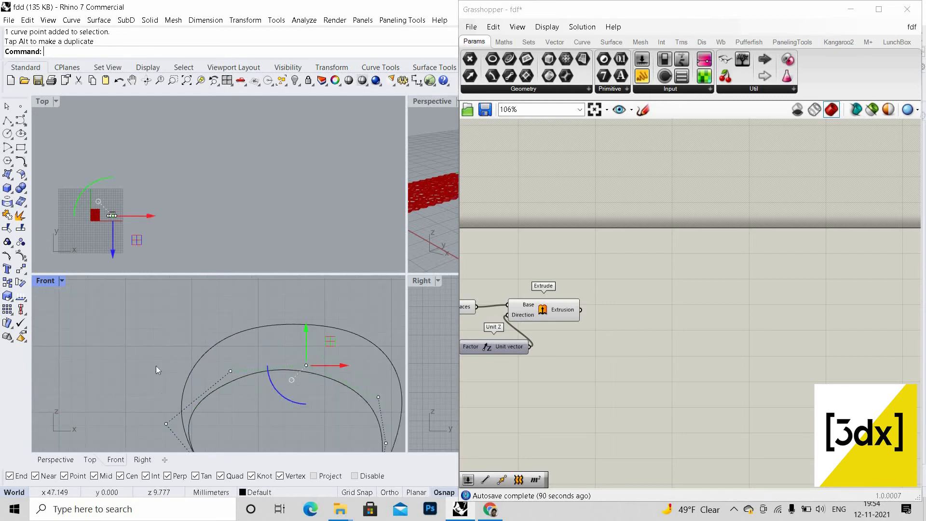
{"action": "right_click_drag", "start_coordinate": [155, 365], "coordinate": [176, 322]}
{"action": "left_click_drag", "start_coordinate": [155, 364], "coordinate": [237, 380]}
{"action": "scroll", "coordinate": [301, 383], "scroll_direction": "down", "scroll_amount": 6}
{"action": "scroll", "coordinate": [301, 383], "scroll_direction": "up", "scroll_amount": 6}
{"action": "key", "text": "Escape"}
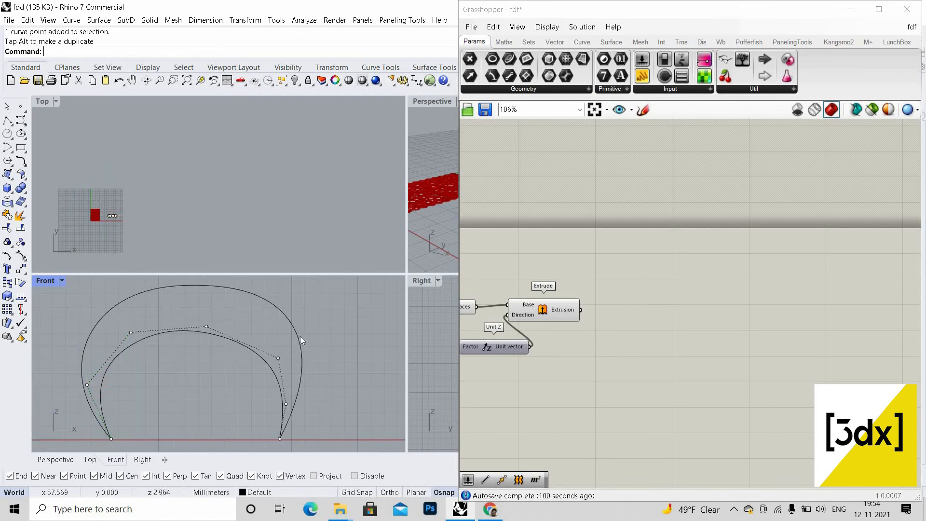
- Select the rear, larger arch and move its two right-side control points down and outward in the Front viewport
{"action": "left_click", "coordinate": [300, 337]}
{"action": "left_click_drag", "start_coordinate": [287, 289], "coordinate": [332, 377]}
{"action": "scroll", "coordinate": [302, 300], "scroll_direction": "down", "scroll_amount": 2}
{"action": "scroll", "coordinate": [309, 386], "scroll_direction": "up", "scroll_amount": 6}
{"action": "scroll", "coordinate": [308, 418], "scroll_direction": "down", "scroll_amount": 6}
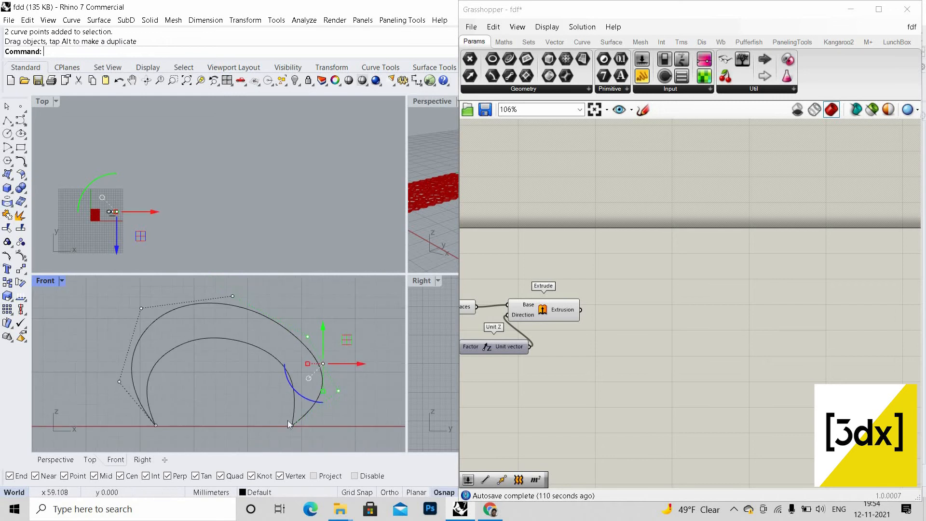
- Try moving the rear arch's right end inward along the x-axis and its lower-right control point downward, and undo both moves
{"action": "scroll", "coordinate": [288, 420], "scroll_direction": "up", "scroll_amount": 4}
{"action": "left_click", "coordinate": [290, 429]}
{"action": "left_click_drag", "start_coordinate": [326, 430], "coordinate": [384, 433]}
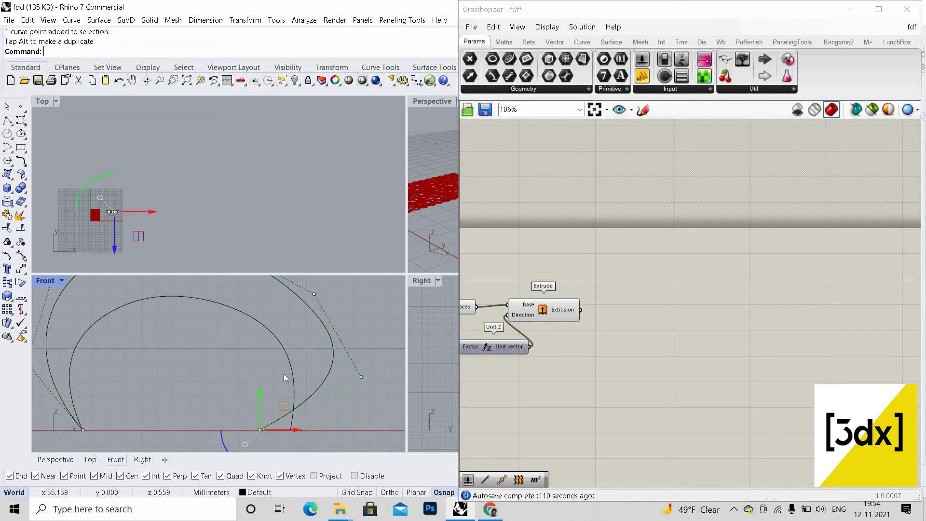
{"action": "scroll", "coordinate": [283, 374], "scroll_direction": "down", "scroll_amount": 3}
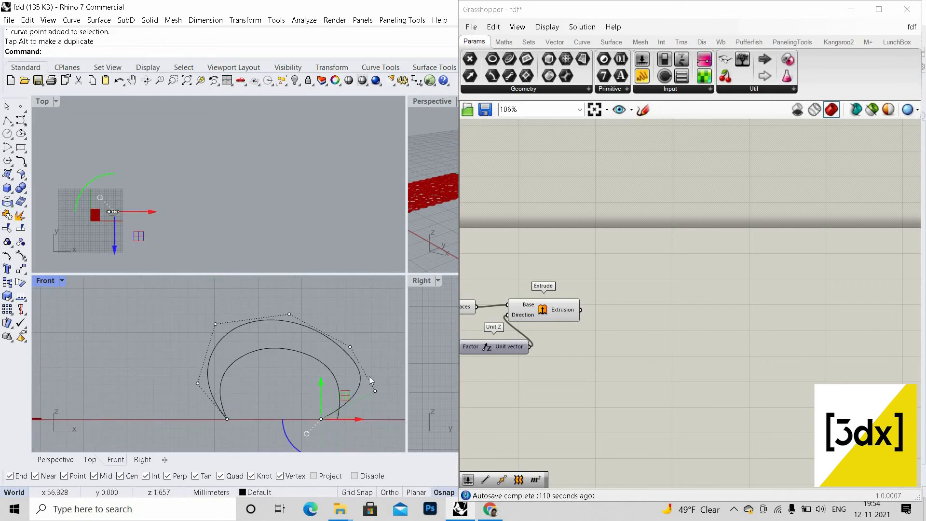
{"action": "key", "text": "ctrl+z"}
{"action": "scroll", "coordinate": [377, 386], "scroll_direction": "up", "scroll_amount": 4}
{"action": "mouse_move", "coordinate": [363, 372]}
{"action": "left_mouse_down"}
{"action": "mouse_move", "coordinate": [388, 393]}
{"action": "mouse_move", "coordinate": [369, 393]}
{"action": "left_mouse_up"}
{"action": "key", "text": "ctrl+z"}
- Pull the rear arch's right-side control points inward and lower its top and upper-left control points
{"action": "left_click", "coordinate": [373, 393]}
{"action": "left_click_drag", "start_coordinate": [323, 306], "coordinate": [349, 327]}
{"action": "scroll", "coordinate": [308, 313], "scroll_direction": "up", "scroll_amount": 3}
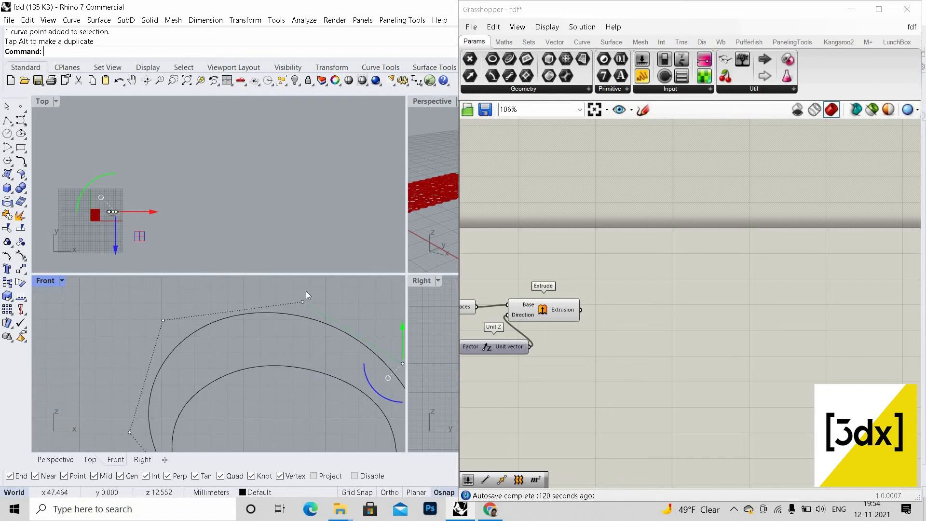
{"action": "left_click", "coordinate": [303, 302]}
{"action": "left_click_drag", "start_coordinate": [303, 288], "coordinate": [163, 306]}
{"action": "left_click", "coordinate": [163, 299]}
{"action": "left_click", "coordinate": [164, 320]}
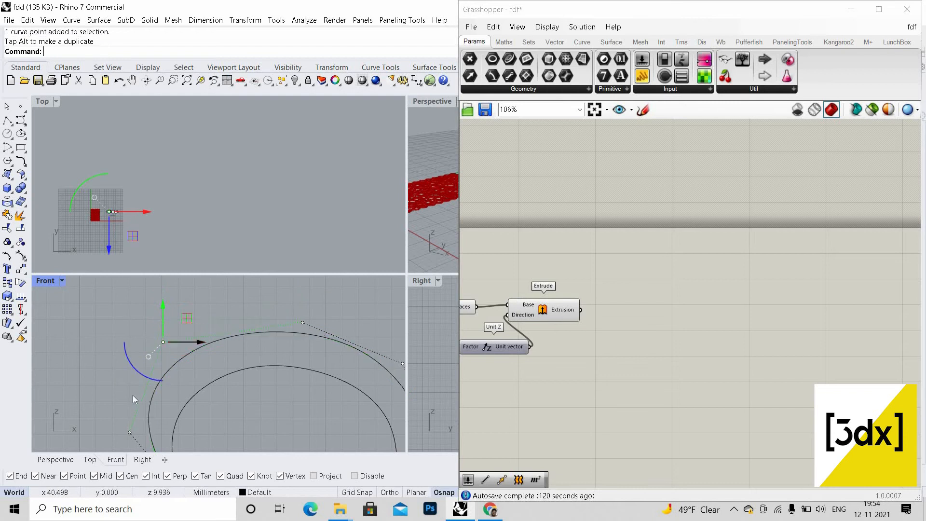
- Pull the rear arch's lower-left control point inward and deselect it
{"action": "scroll", "coordinate": [172, 415], "scroll_direction": "down", "scroll_amount": 2}
{"action": "right_click_drag", "start_coordinate": [172, 415], "coordinate": [188, 398]}
{"action": "left_click_drag", "start_coordinate": [128, 392], "coordinate": [270, 400]}
{"action": "left_click", "coordinate": [280, 414]}
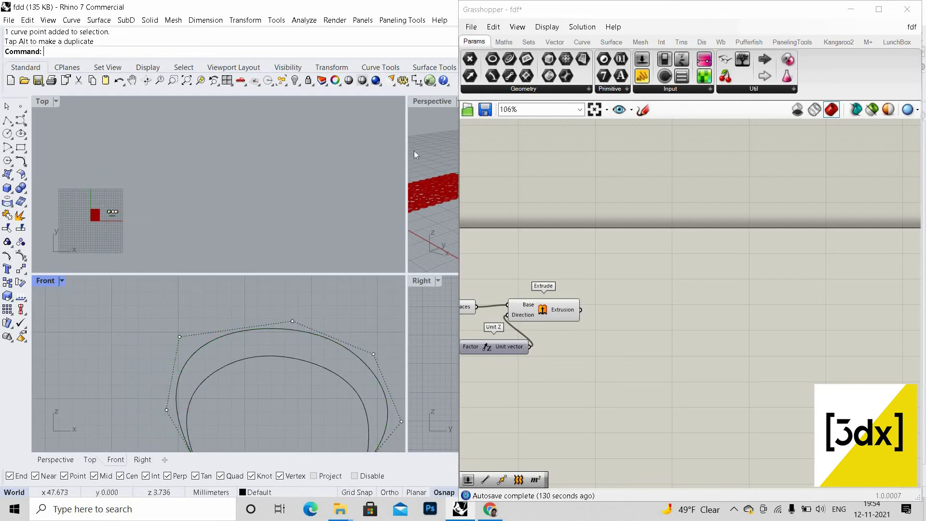
- Show the hidden objects in the maximized Perspective viewport and delete the large arched surface covering the panel
{"action": "double_click", "coordinate": [429, 103]}
{"action": "scroll", "coordinate": [329, 307], "scroll_direction": "down", "scroll_amount": 3}
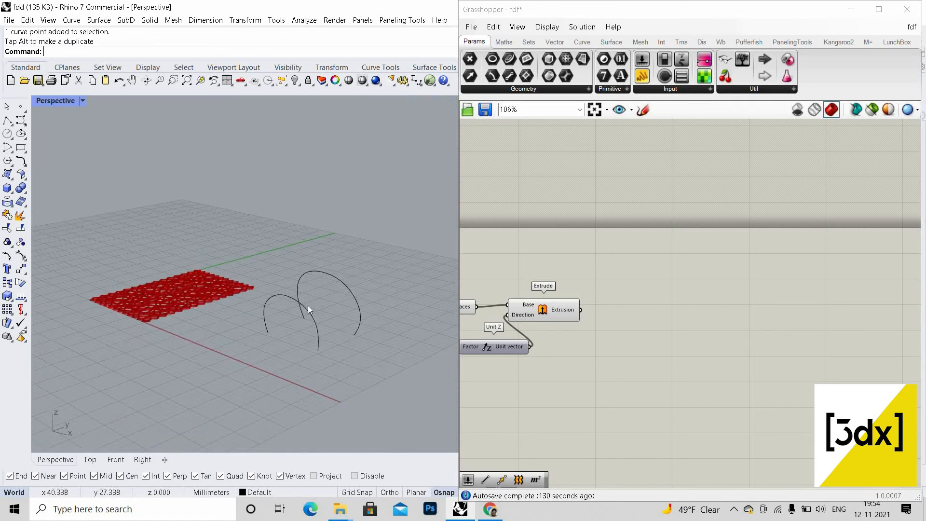
{"action": "scroll", "coordinate": [308, 305], "scroll_direction": "up", "scroll_amount": 1}
{"action": "middle_click", "coordinate": [329, 309]}
{"action": "left_click", "coordinate": [304, 305]}
{"action": "left_click", "coordinate": [363, 348]}
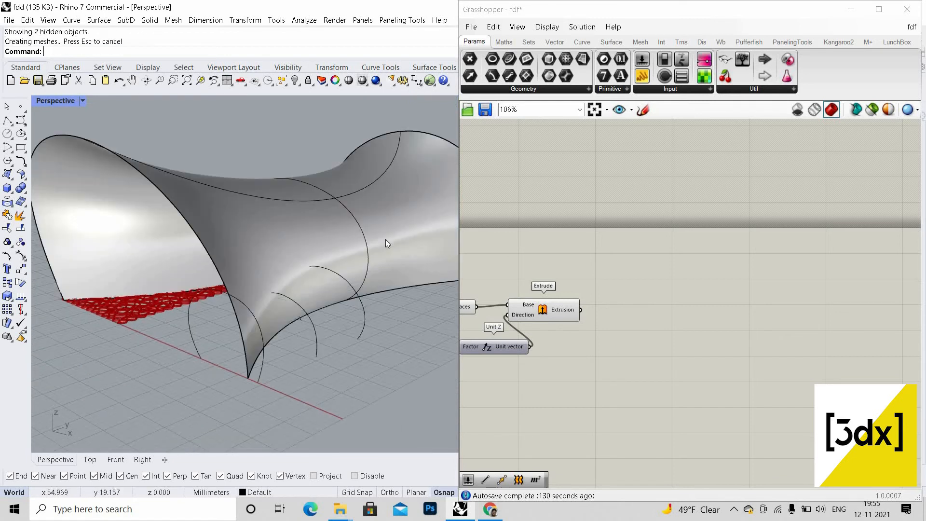
{"action": "left_click", "coordinate": [386, 239]}
{"action": "key", "text": "Delete"}
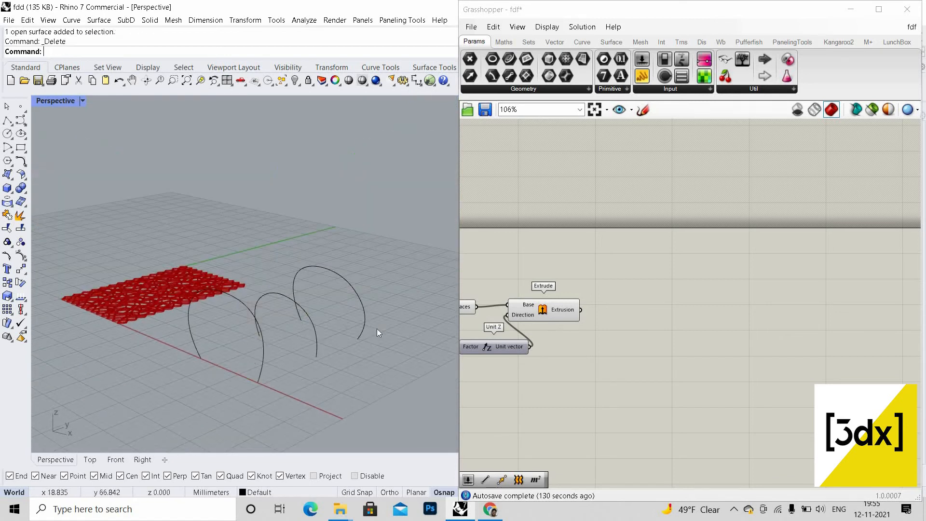
- Loft a surface through the three arch curves with Normal style and the Do not simplify option
{"action": "left_click_drag", "start_coordinate": [375, 288], "coordinate": [279, 365]}
{"action": "left_click_drag", "start_coordinate": [395, 372], "coordinate": [260, 313]}
{"action": "type", "text": "loft"}
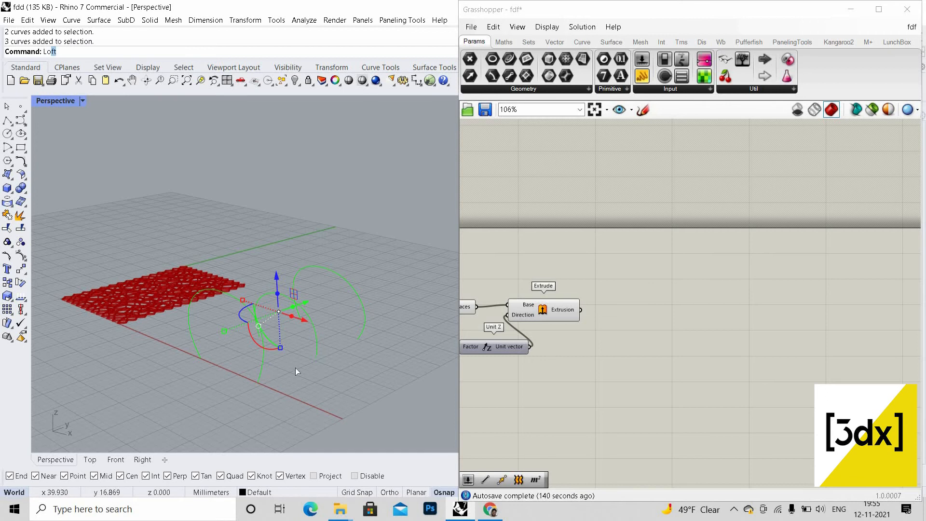
{"action": "key", "text": "Return"}
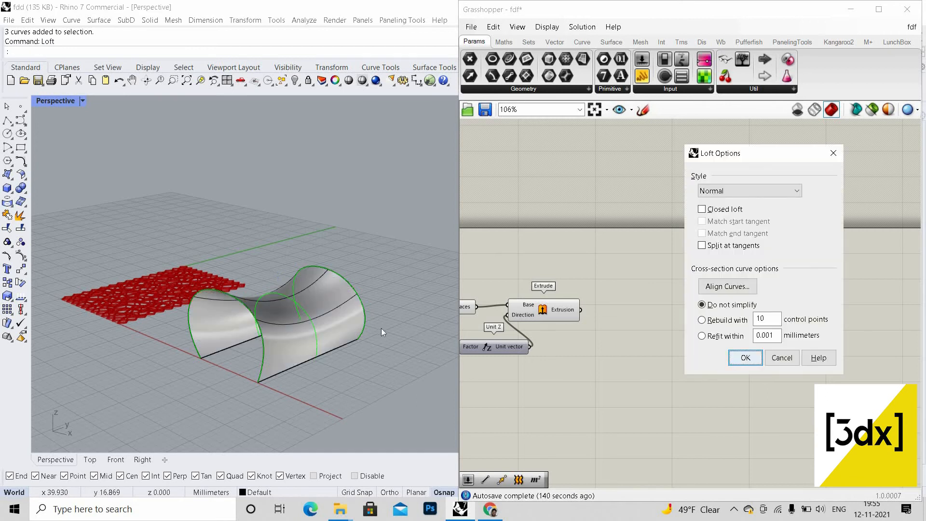
{"action": "left_click", "coordinate": [733, 359]}
- Add a Surface parameter below the Grasshopper definition and reference the lofted arch surface in it as one surface
{"action": "scroll", "coordinate": [576, 418], "scroll_direction": "down", "scroll_amount": 4}
{"action": "scroll", "coordinate": [577, 418], "scroll_direction": "down", "scroll_amount": 1}
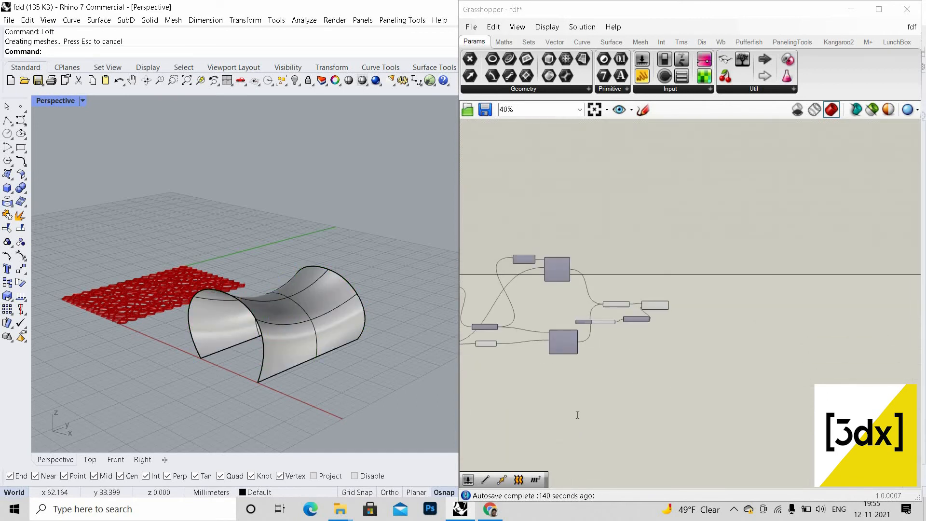
{"action": "double_click", "coordinate": [579, 415]}
{"action": "type", "text": "srf"}
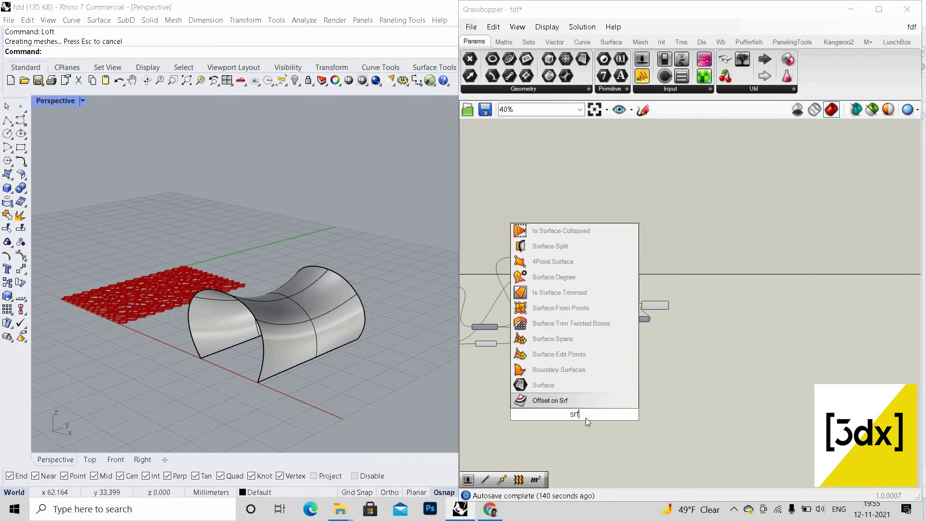
{"action": "left_click", "coordinate": [590, 387]}
{"action": "scroll", "coordinate": [569, 412], "scroll_direction": "up", "scroll_amount": 8}
{"action": "right_click", "coordinate": [569, 415]}
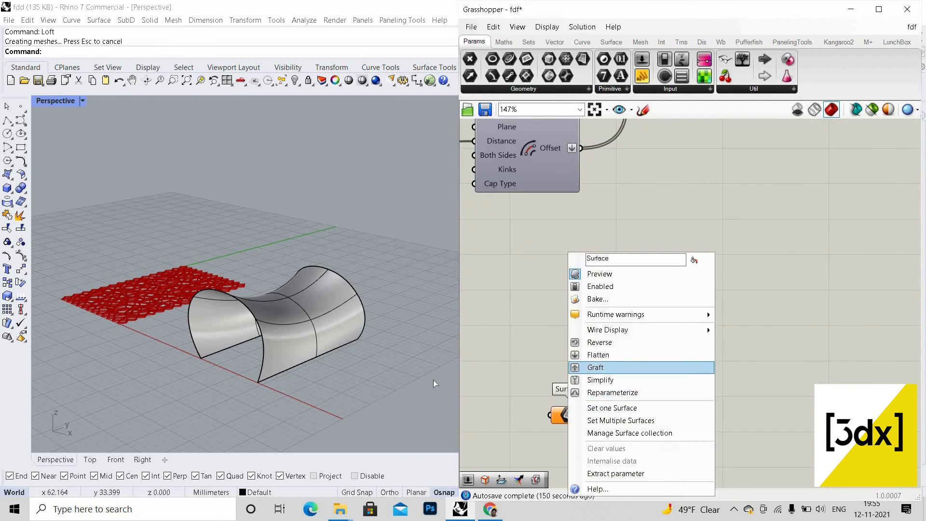
{"action": "left_click", "coordinate": [603, 405]}
{"action": "left_click", "coordinate": [289, 328]}
{"action": "scroll", "coordinate": [501, 399], "scroll_direction": "down", "scroll_amount": 3}
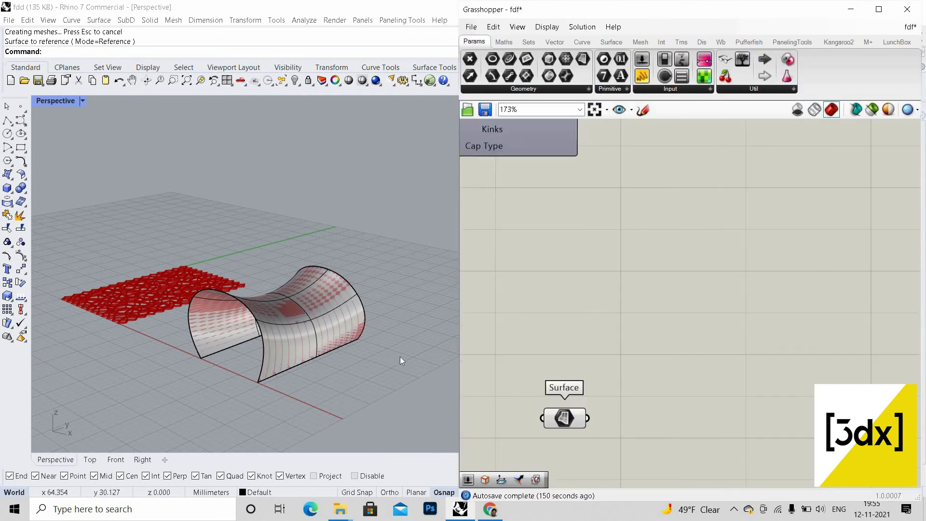
- Hide the lofted arch surface and its three arch curves in Rhino so only the Grasshopper previews stay displayed
{"action": "left_click", "coordinate": [297, 336]}
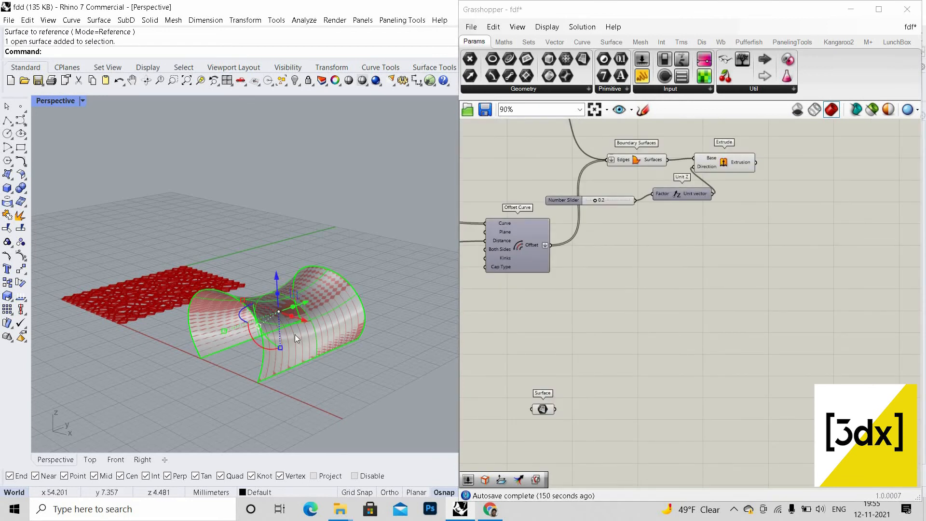
{"action": "scroll", "coordinate": [299, 332], "scroll_direction": "up", "scroll_amount": 3}
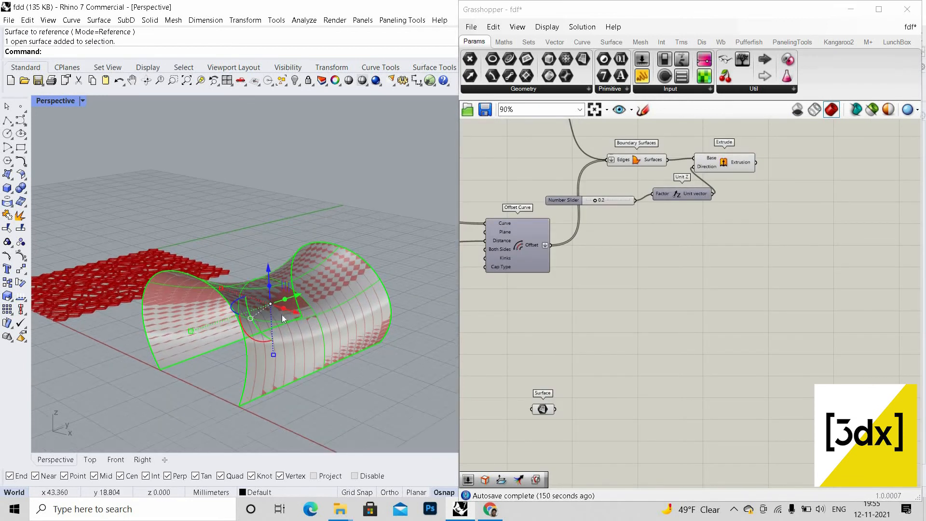
{"action": "middle_click", "coordinate": [289, 318]}
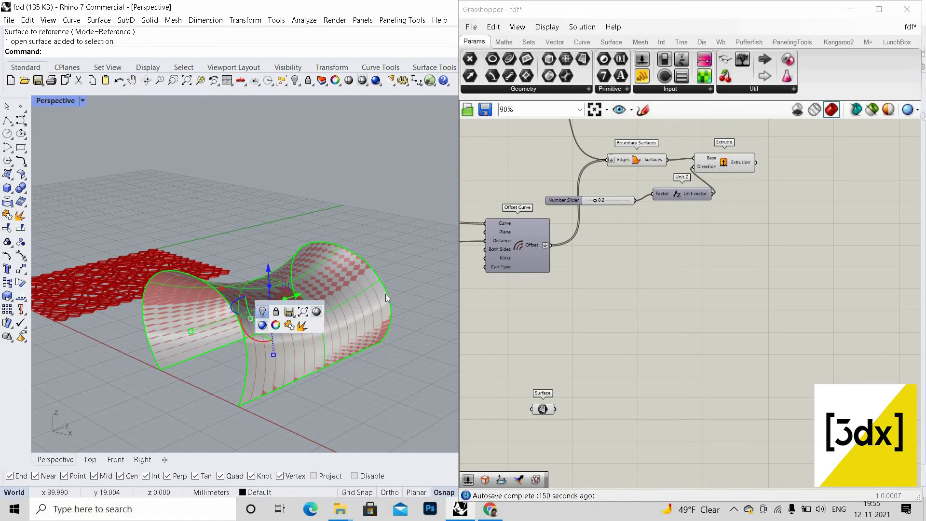
{"action": "left_click", "coordinate": [314, 331]}
{"action": "left_click_drag", "start_coordinate": [380, 235], "coordinate": [234, 340]}
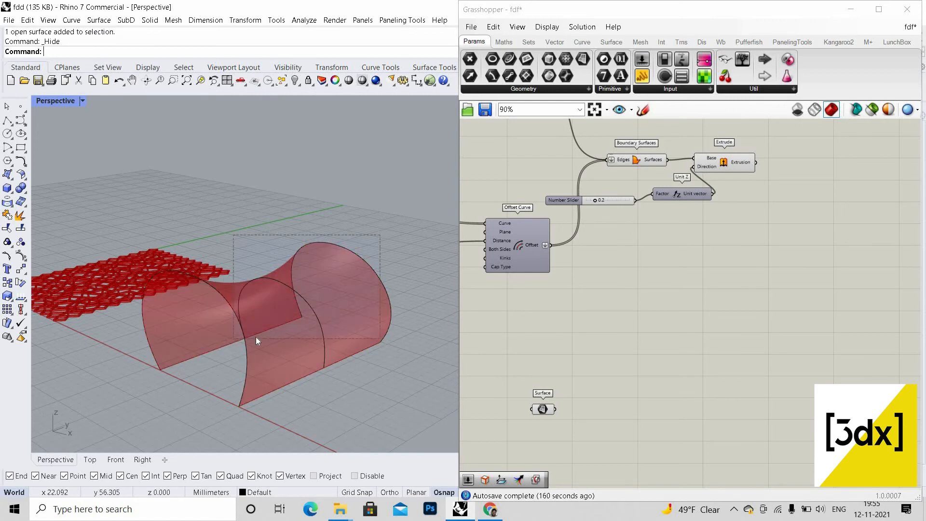
{"action": "right_click_drag", "start_coordinate": [253, 333], "coordinate": [219, 319]}
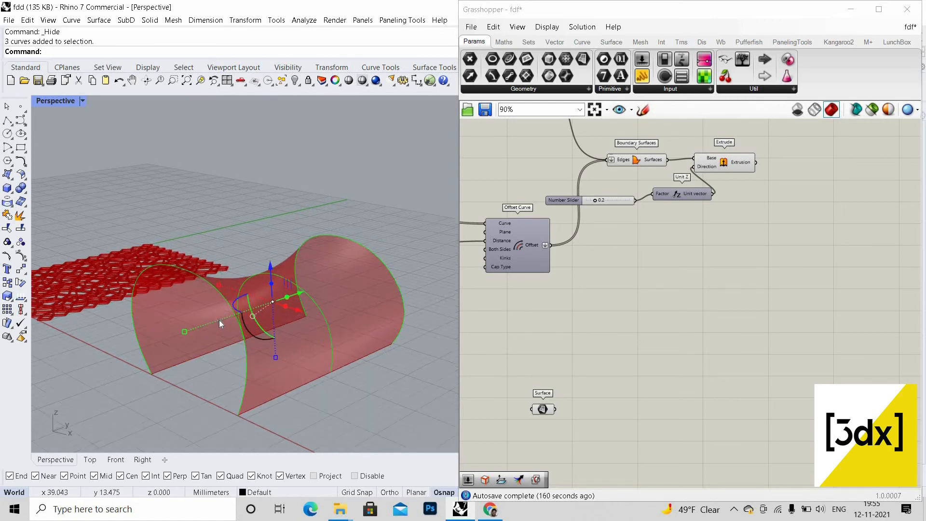
{"action": "middle_click", "coordinate": [219, 320]}
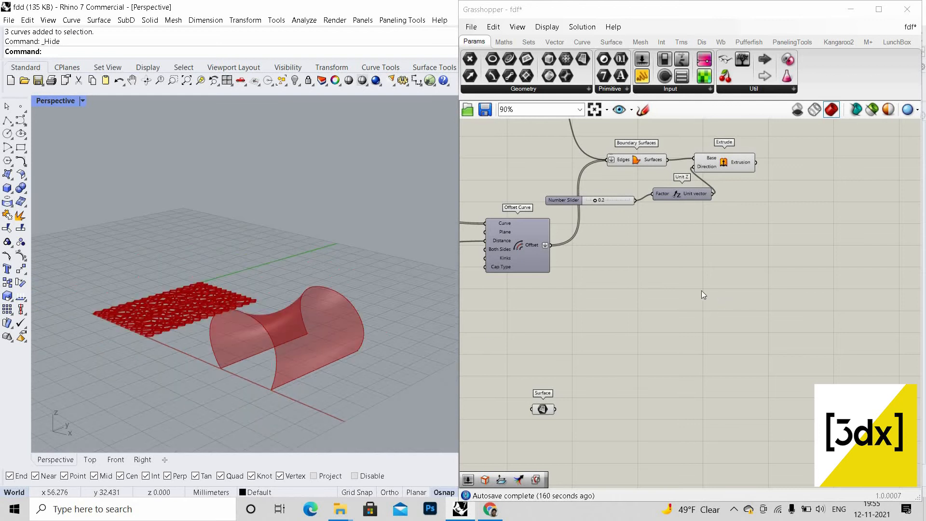
{"action": "right_click_drag", "start_coordinate": [251, 320], "coordinate": [142, 279]}
{"action": "scroll", "coordinate": [144, 328], "scroll_direction": "up", "scroll_amount": 5}
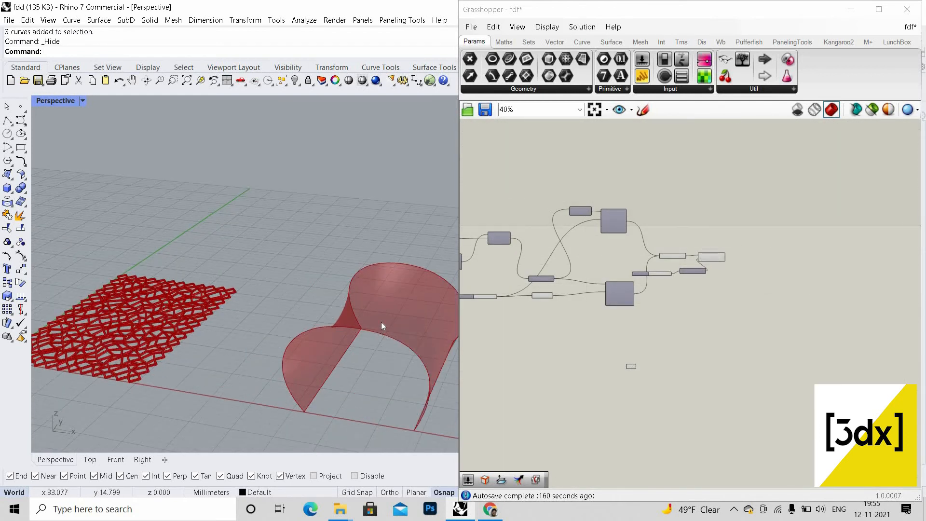
{"action": "right_click_drag", "start_coordinate": [382, 326], "coordinate": [311, 358]}
{"action": "right_click_drag", "start_coordinate": [270, 315], "coordinate": [295, 314]}
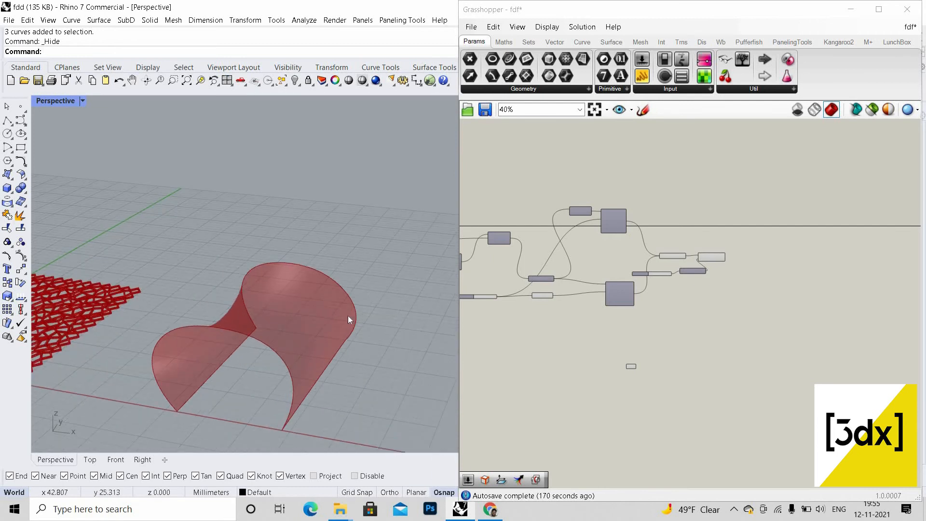
{"action": "scroll", "coordinate": [428, 323], "scroll_direction": "down", "scroll_amount": 6}
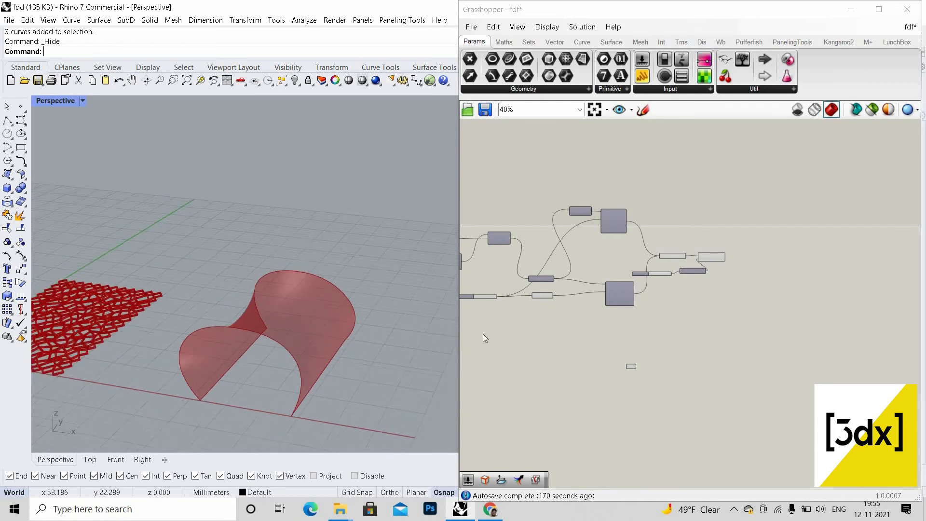
- Add a Surface Morph component to the Grasshopper canvas, to the right of the Extrude component
{"action": "scroll", "coordinate": [627, 290], "scroll_direction": "up", "scroll_amount": 1}
{"action": "scroll", "coordinate": [600, 311], "scroll_direction": "down", "scroll_amount": 3}
{"action": "scroll", "coordinate": [615, 308], "scroll_direction": "up", "scroll_amount": 2}
{"action": "scroll", "coordinate": [614, 308], "scroll_direction": "up", "scroll_amount": 4}
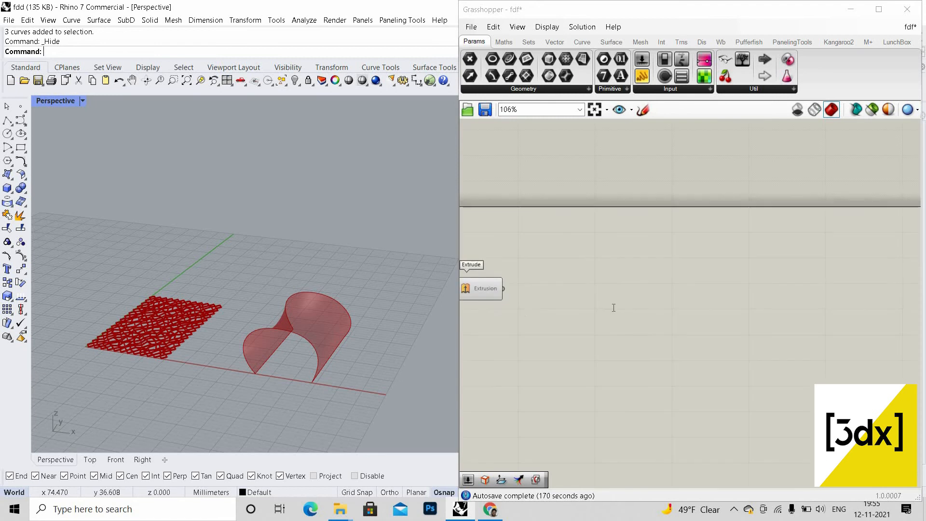
{"action": "double_click", "coordinate": [615, 304]}
{"action": "type", "text": "s"}
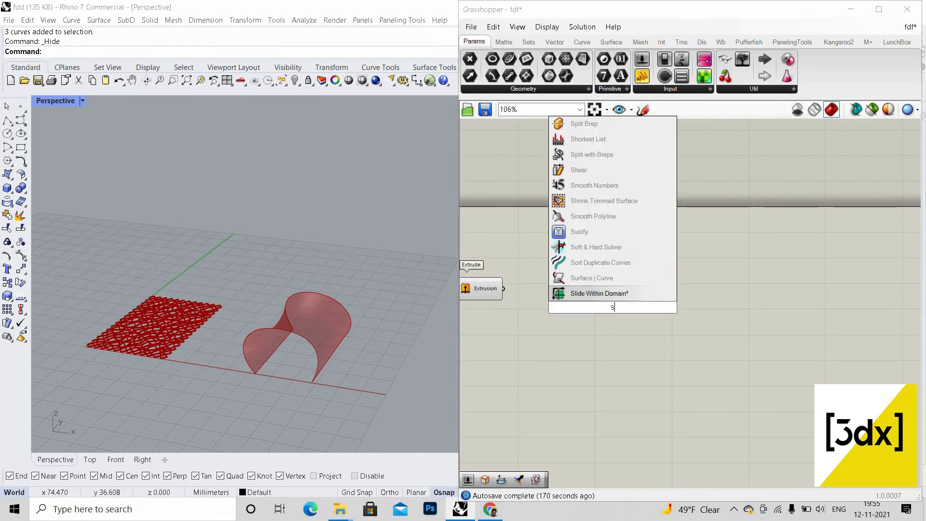
{"action": "type", "text": "urf"}
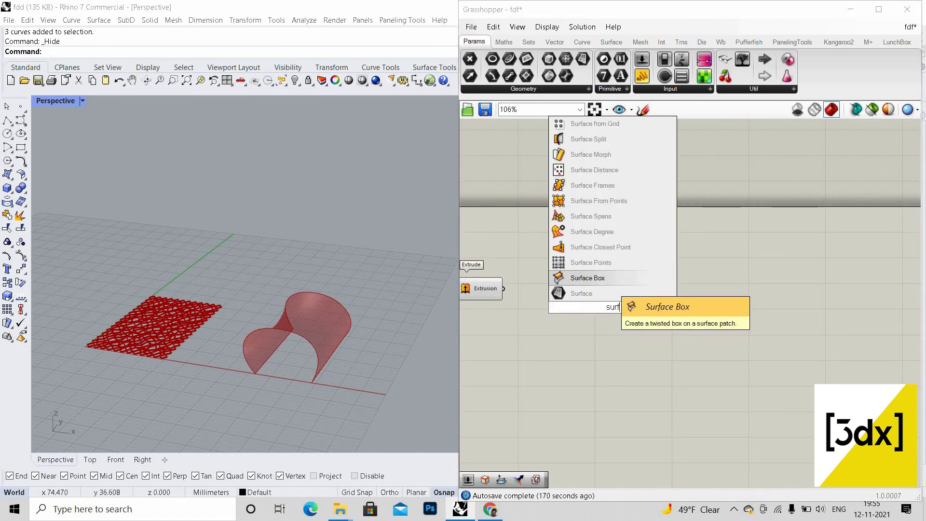
{"action": "type", "text": "a"}
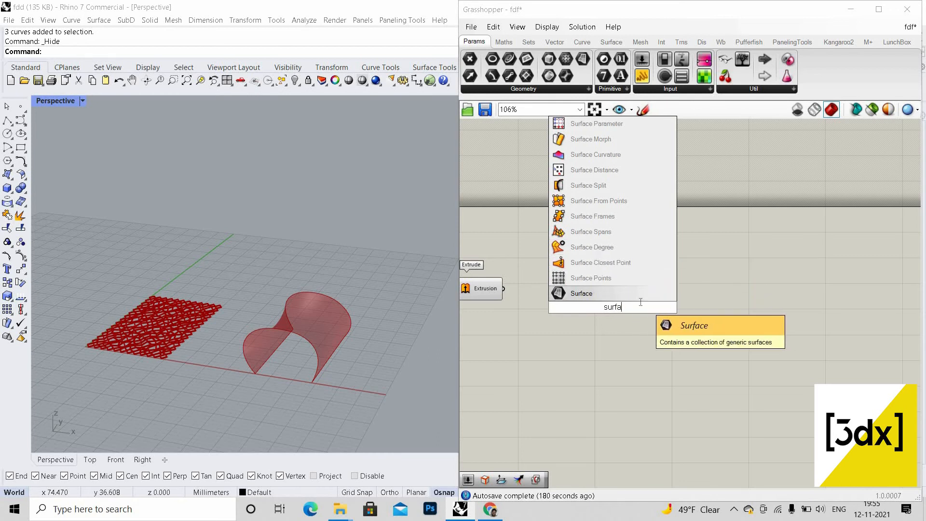
{"action": "type", "text": "ce"}
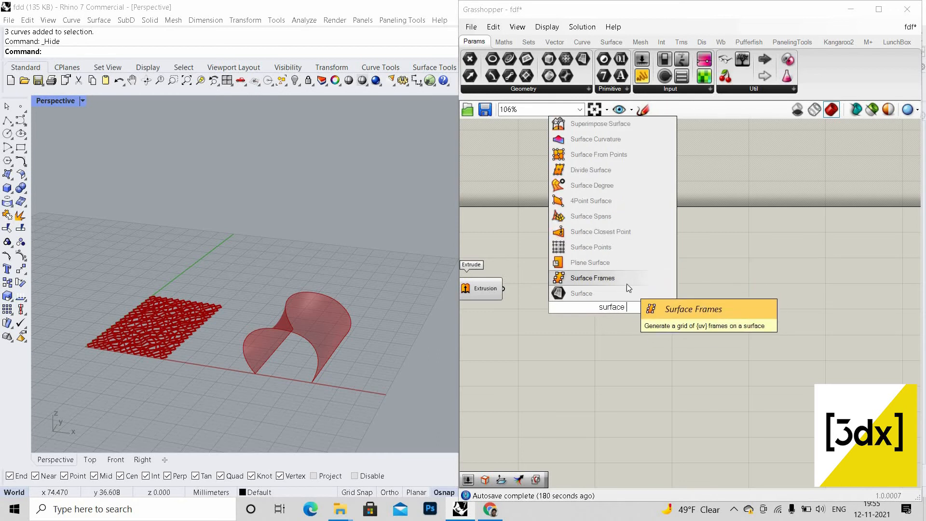
{"action": "type", "text": "mo"}
{"action": "left_click", "coordinate": [590, 262]}
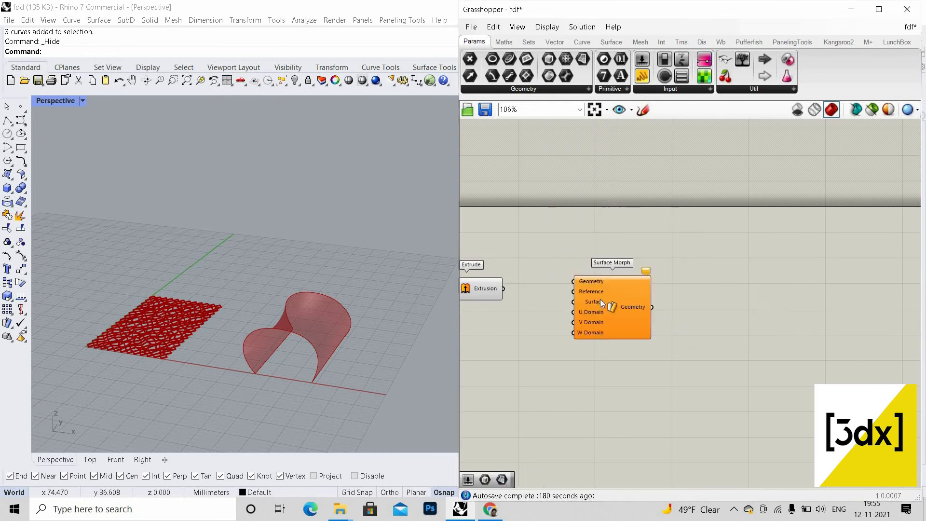
{"action": "left_click", "coordinate": [635, 300]}
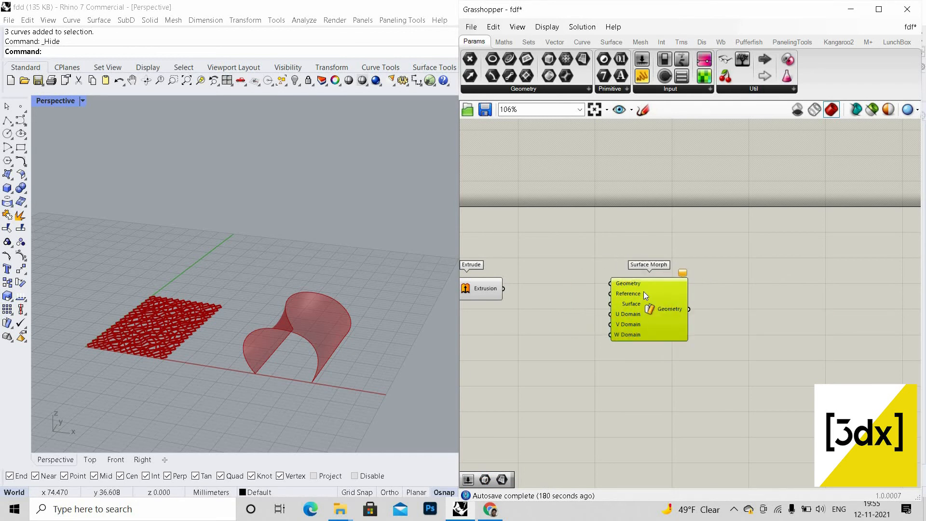
- Rearrange the Boundary Surfaces, Extrude and Surface Morph components, leaving a wide gap between Extrude and Surface Morph
{"action": "scroll", "coordinate": [546, 293], "scroll_direction": "down", "scroll_amount": 3}
{"action": "scroll", "coordinate": [498, 291], "scroll_direction": "up", "scroll_amount": 4}
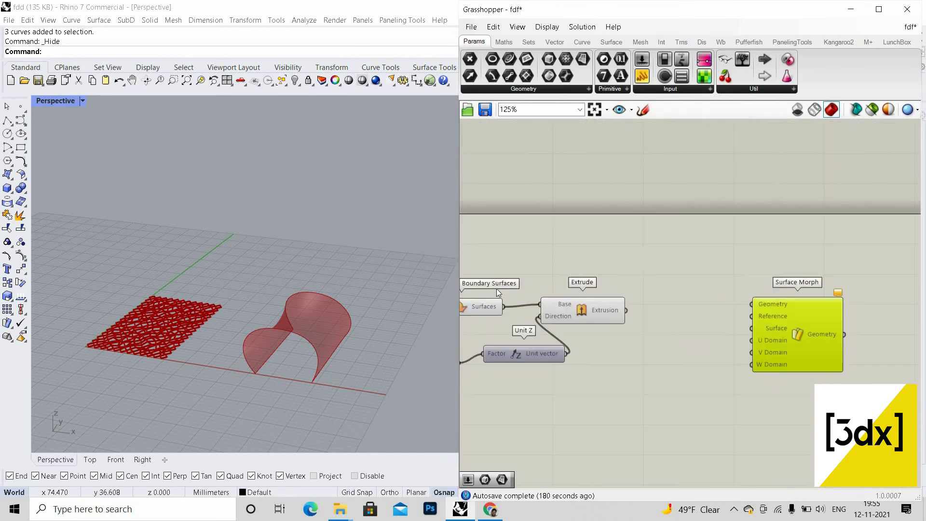
{"action": "left_click", "coordinate": [512, 270]}
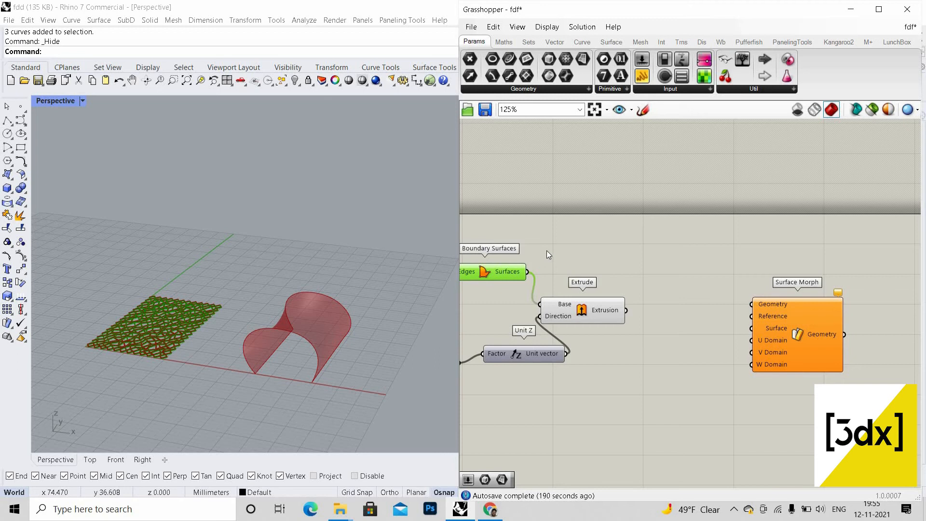
{"action": "left_click_drag", "start_coordinate": [595, 307], "coordinate": [609, 288]}
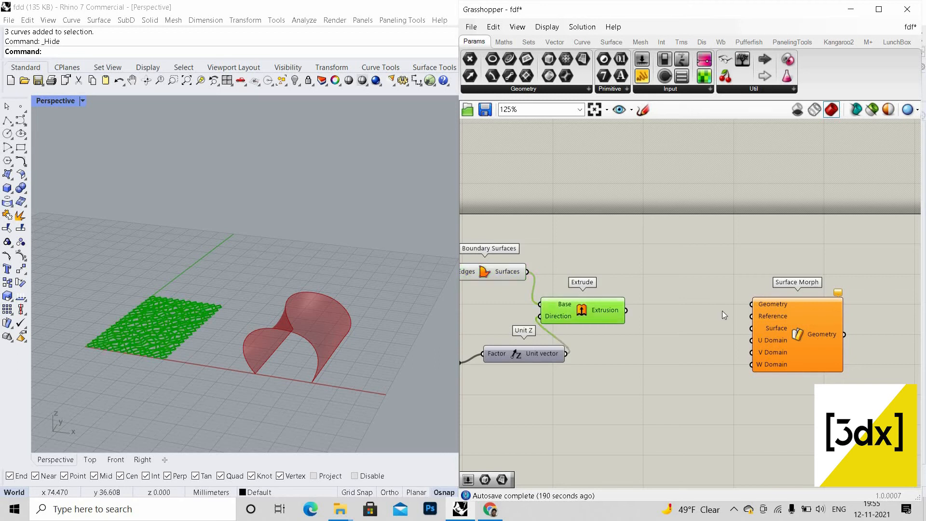
{"action": "left_click_drag", "start_coordinate": [820, 334], "coordinate": [885, 328]}
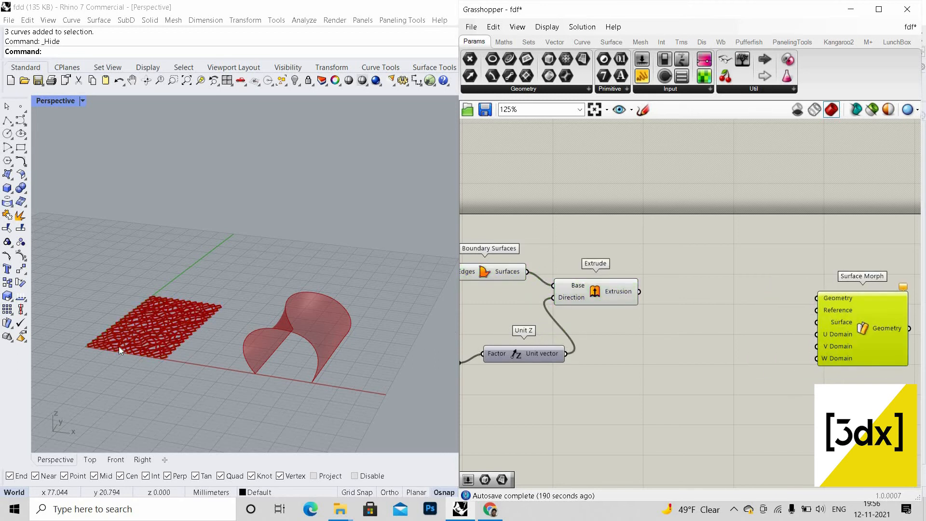
{"action": "scroll", "coordinate": [223, 336], "scroll_direction": "up", "scroll_amount": 3}
{"action": "scroll", "coordinate": [380, 340], "scroll_direction": "down", "scroll_amount": 4}
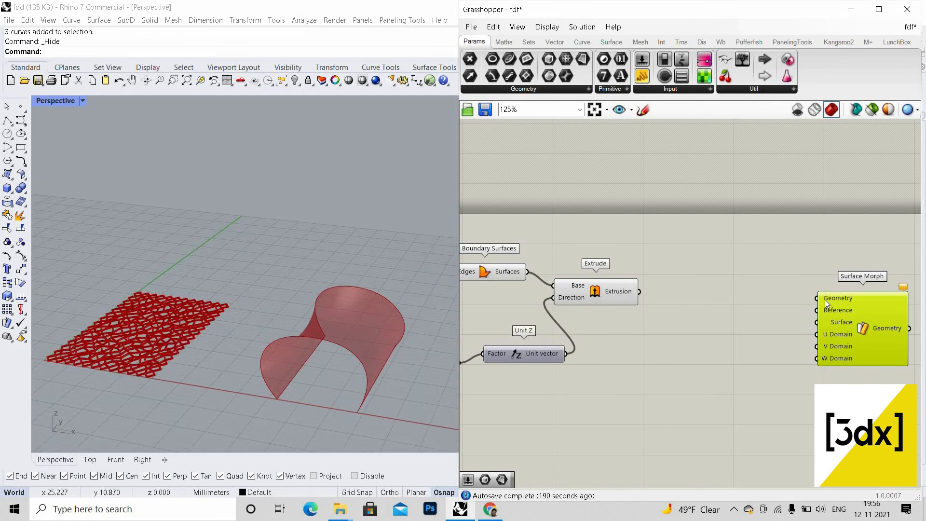
{"action": "scroll", "coordinate": [809, 322], "scroll_direction": "down", "scroll_amount": 2}
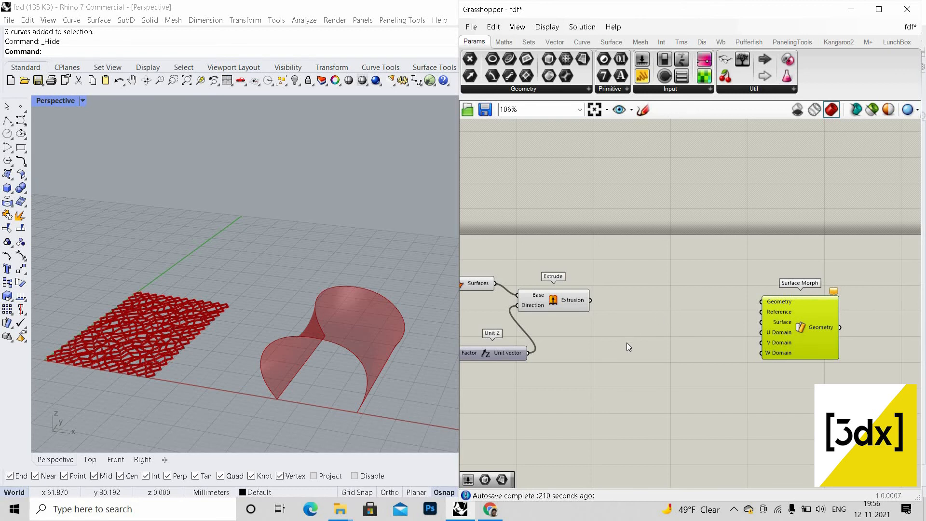
{"action": "double_click", "coordinate": [637, 350]}
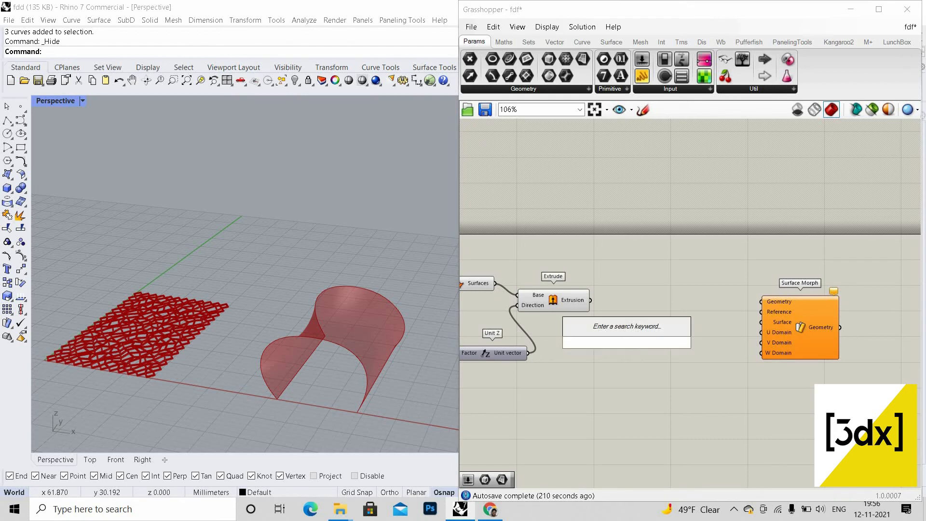
{"action": "type", "text": "bo"}
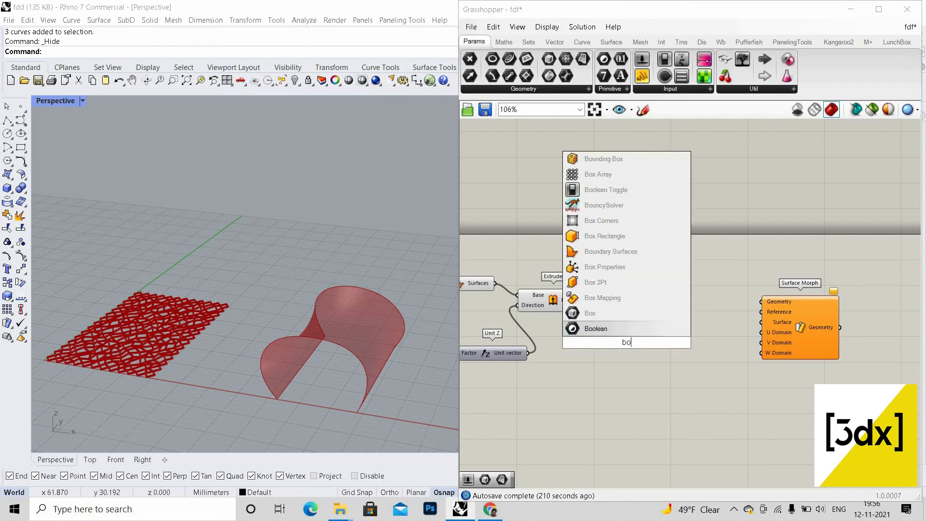
{"action": "left_click", "coordinate": [714, 289]}
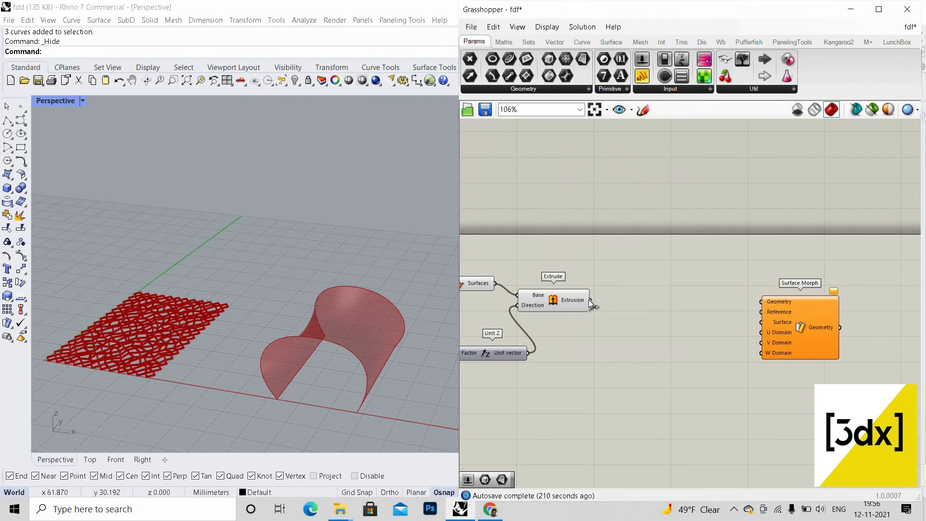
- Wire the Extrusion output into Surface Morph's Geometry input and into the Content input of a new Bounding Box component
{"action": "left_click_drag", "start_coordinate": [590, 300], "coordinate": [765, 304]}
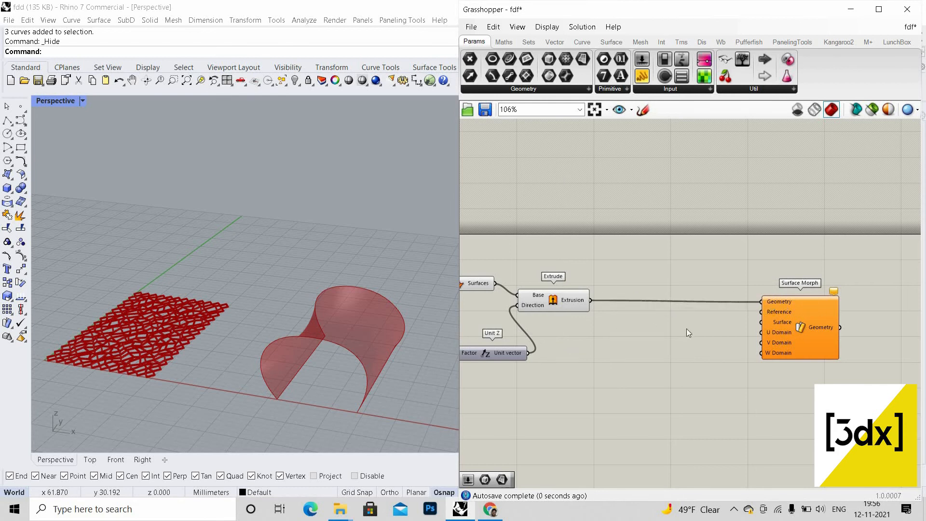
{"action": "scroll", "coordinate": [542, 310], "scroll_direction": "down", "scroll_amount": 1}
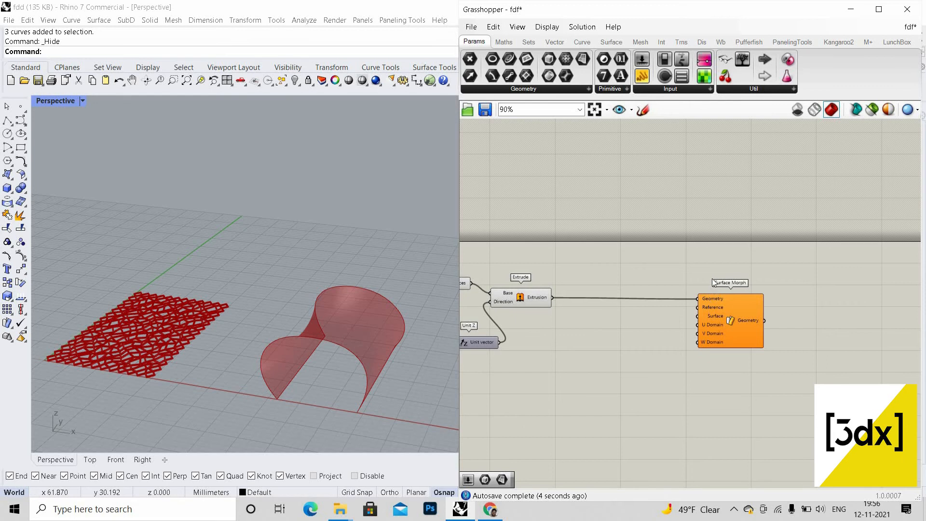
{"action": "double_click", "coordinate": [606, 319]}
{"action": "type", "text": "b"}
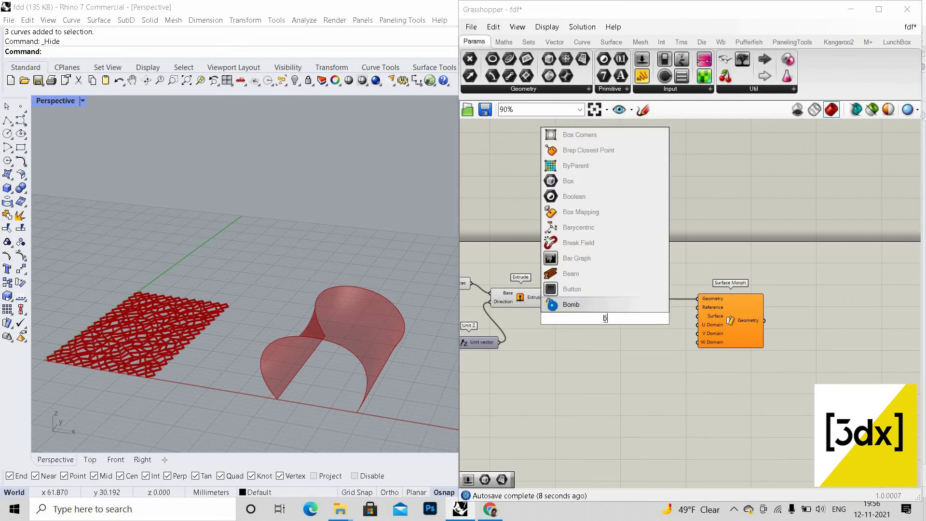
{"action": "type", "text": "oun"}
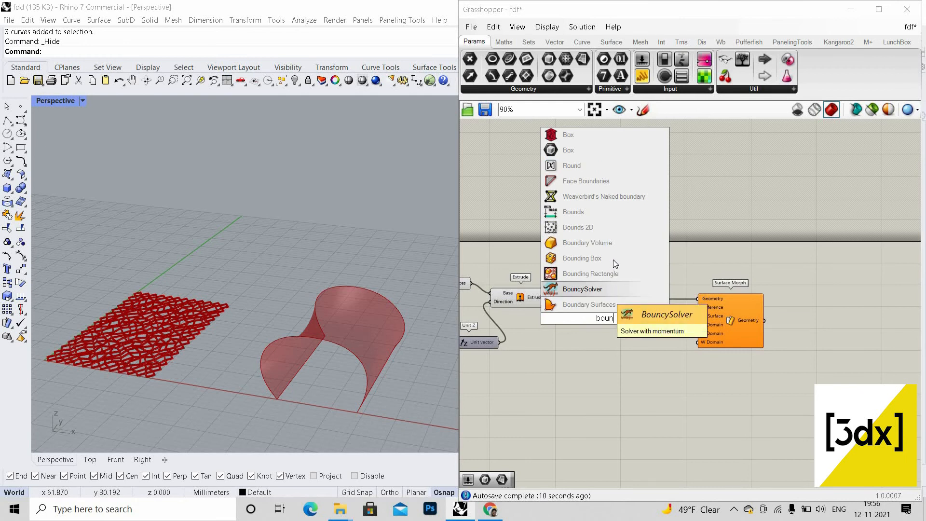
{"action": "left_click", "coordinate": [582, 258]}
{"action": "scroll", "coordinate": [534, 272], "scroll_direction": "up", "scroll_amount": 3}
{"action": "left_click_drag", "start_coordinate": [534, 274], "coordinate": [580, 301]}
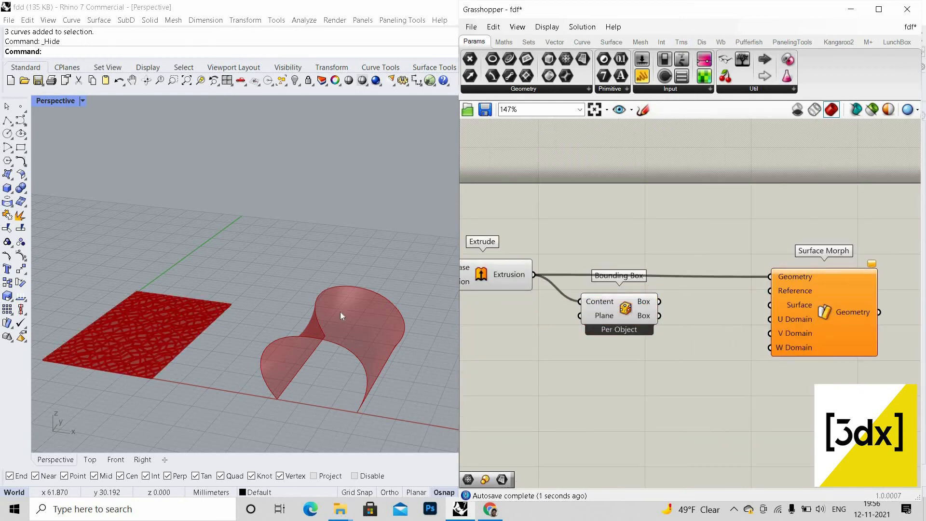
- Inspect the bounding boxes around the panel and connect the Bounding Box's first Box output to Surface Morph's Reference input
{"action": "scroll", "coordinate": [340, 312], "scroll_direction": "up", "scroll_amount": 3}
{"action": "scroll", "coordinate": [340, 312], "scroll_direction": "down", "scroll_amount": 5}
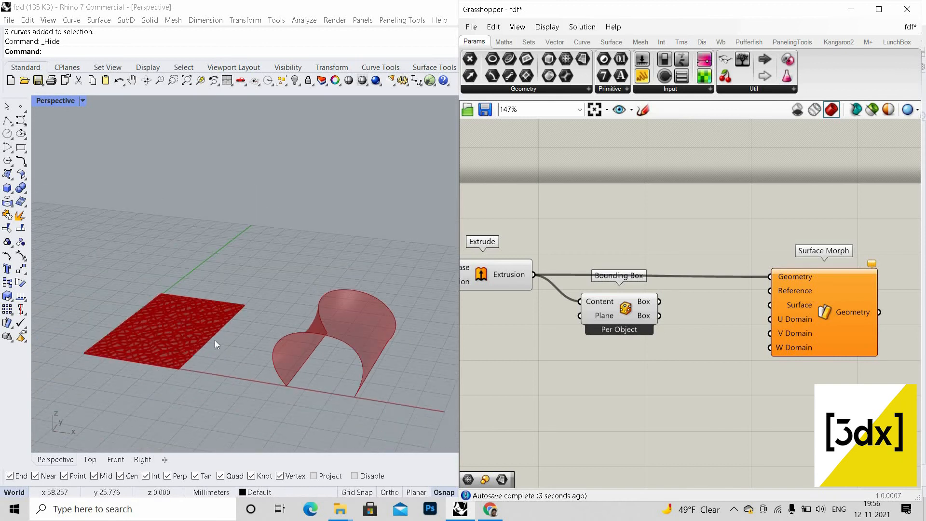
{"action": "scroll", "coordinate": [215, 340], "scroll_direction": "up", "scroll_amount": 6}
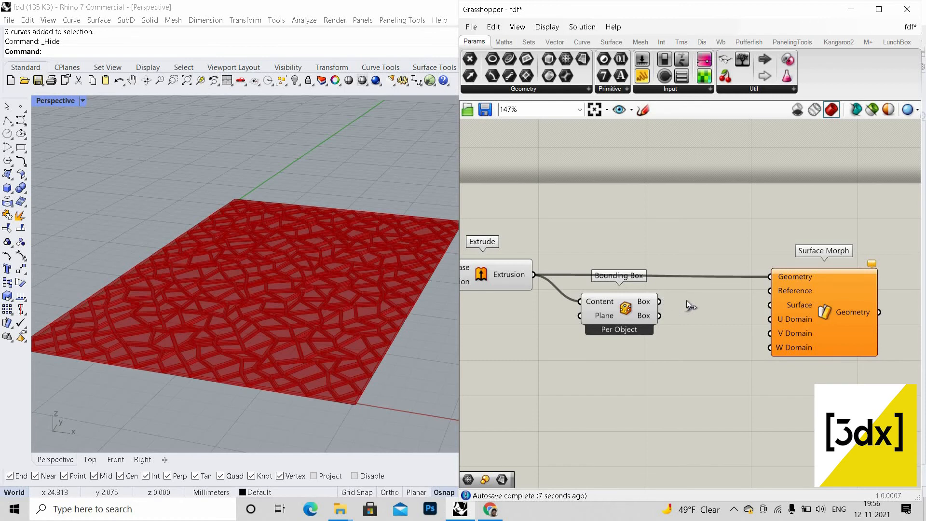
{"action": "left_click_drag", "start_coordinate": [772, 279], "coordinate": [773, 290]}
{"action": "scroll", "coordinate": [284, 375], "scroll_direction": "down", "scroll_amount": 5}
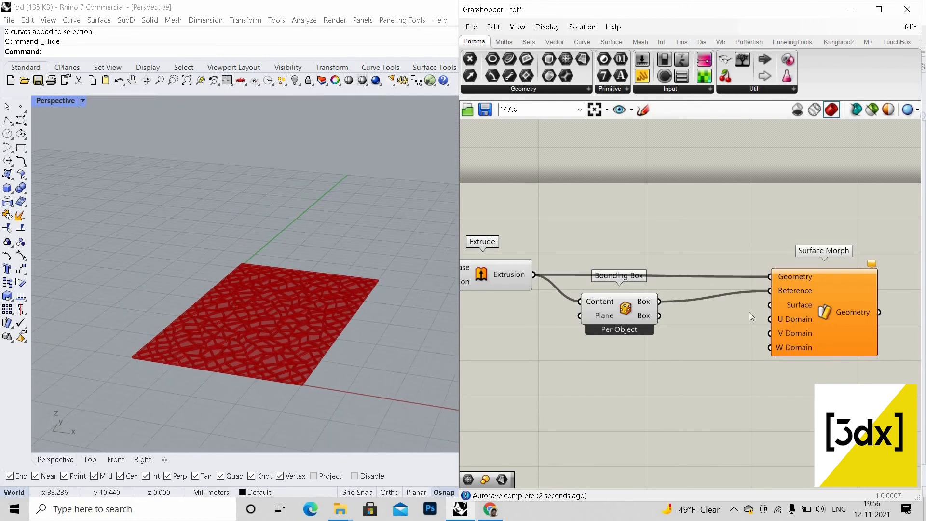
{"action": "scroll", "coordinate": [268, 336], "scroll_direction": "down", "scroll_amount": 6}
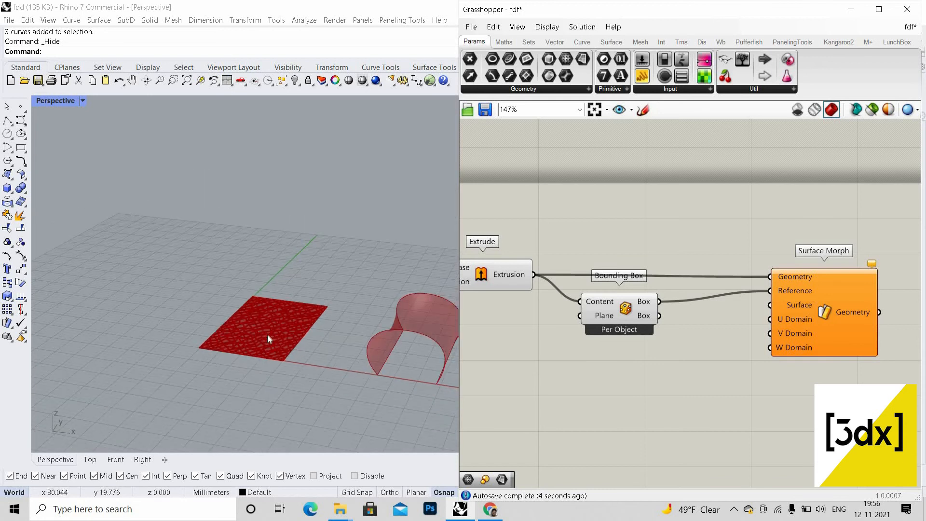
{"action": "scroll", "coordinate": [396, 340], "scroll_direction": "up", "scroll_amount": 2}
{"action": "scroll", "coordinate": [189, 338], "scroll_direction": "down", "scroll_amount": 2}
{"action": "scroll", "coordinate": [330, 343], "scroll_direction": "up", "scroll_amount": 2}
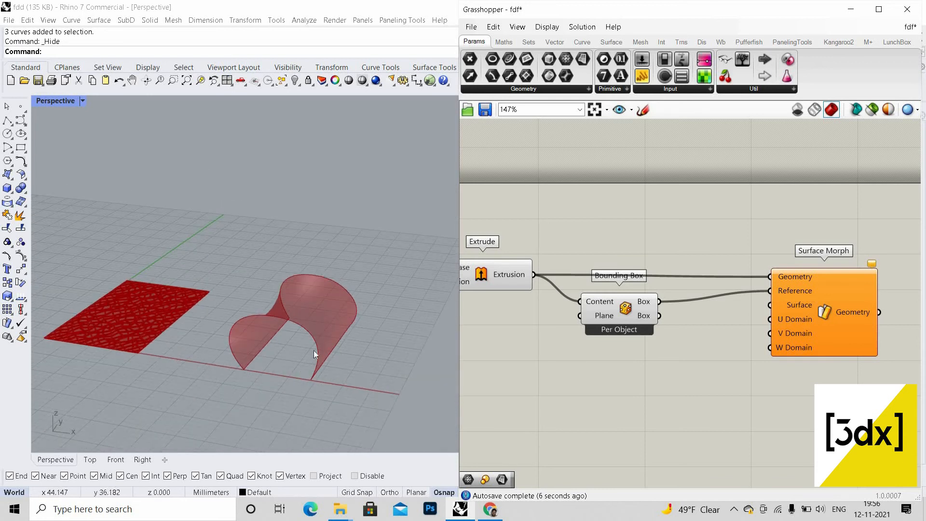
- Move the Surface parameter up beneath the Extrude component, closer to Surface Morph
{"action": "scroll", "coordinate": [412, 309], "scroll_direction": "down", "scroll_amount": 2}
{"action": "scroll", "coordinate": [705, 292], "scroll_direction": "down", "scroll_amount": 1}
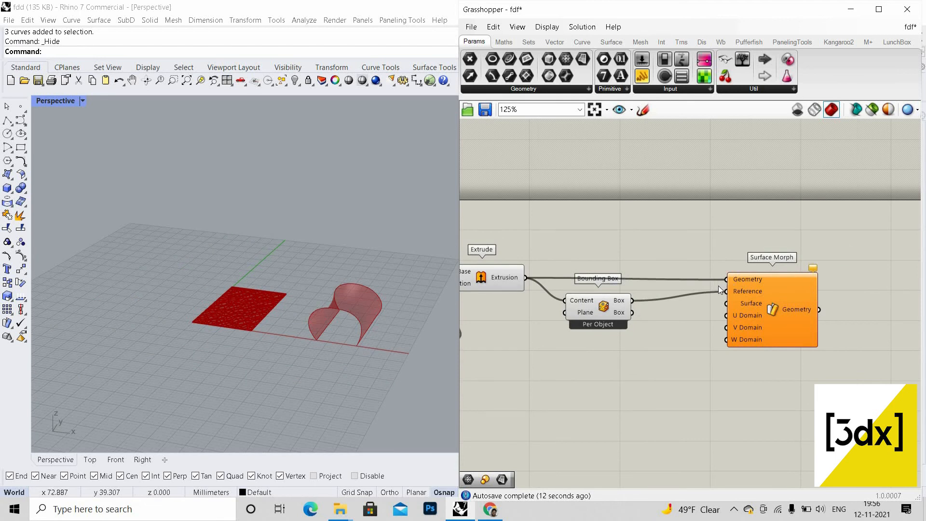
{"action": "scroll", "coordinate": [719, 289], "scroll_direction": "down", "scroll_amount": 2}
{"action": "scroll", "coordinate": [557, 421], "scroll_direction": "down", "scroll_amount": 2}
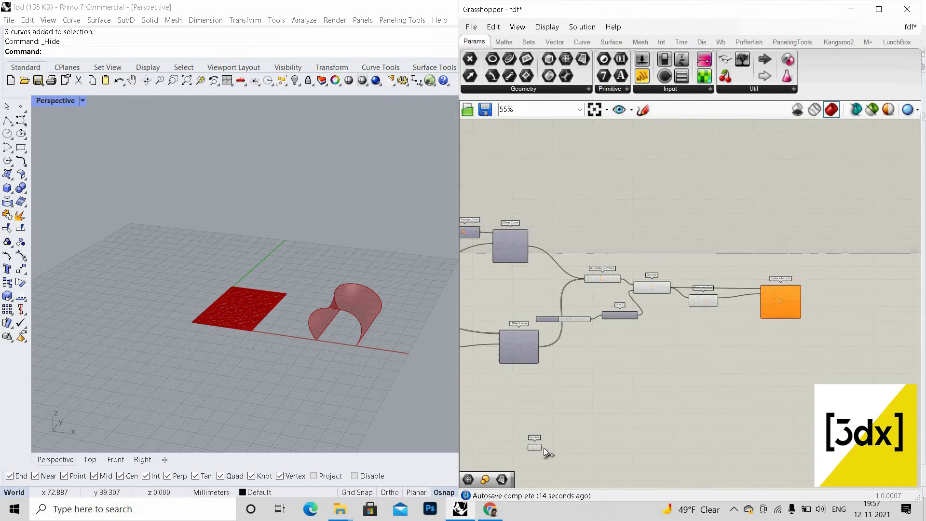
{"action": "left_click_drag", "start_coordinate": [534, 447], "coordinate": [645, 357]}
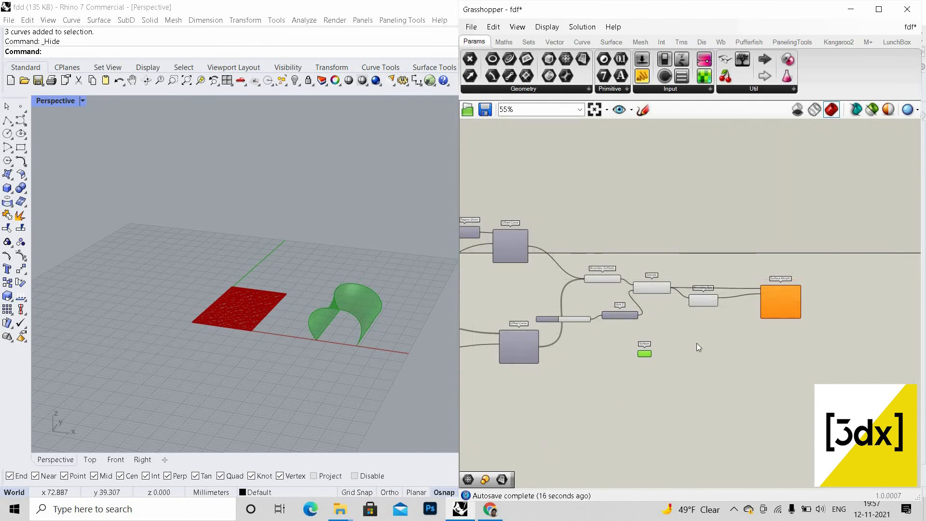
- Reparameterize Surface Morph's Surface input and wire the Surface parameter into it
{"action": "scroll", "coordinate": [696, 343], "scroll_direction": "up", "scroll_amount": 4}
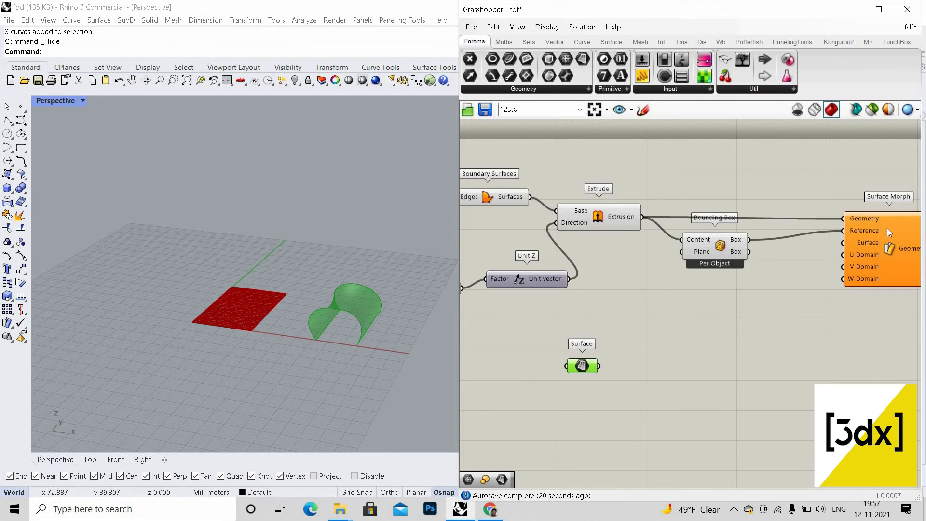
{"action": "scroll", "coordinate": [884, 240], "scroll_direction": "up", "scroll_amount": 4}
{"action": "scroll", "coordinate": [896, 254], "scroll_direction": "up", "scroll_amount": 1}
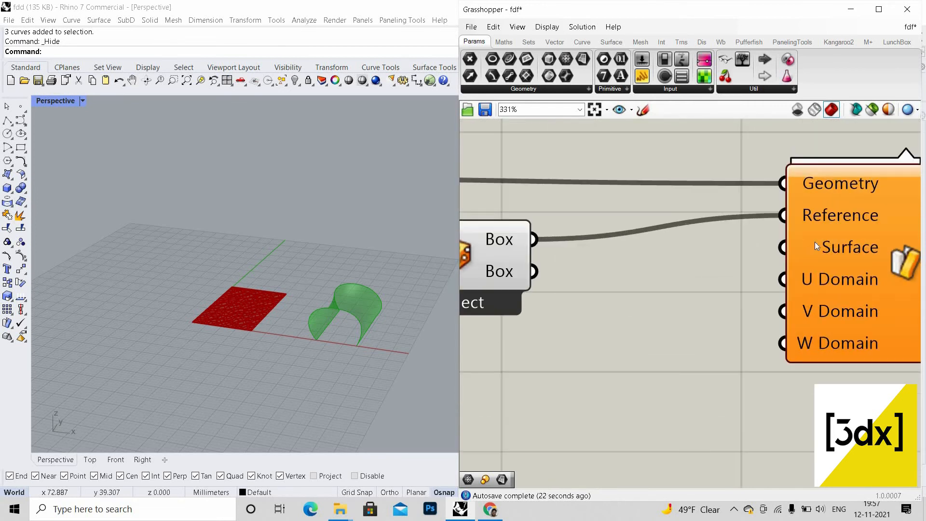
{"action": "right_click", "coordinate": [815, 244]}
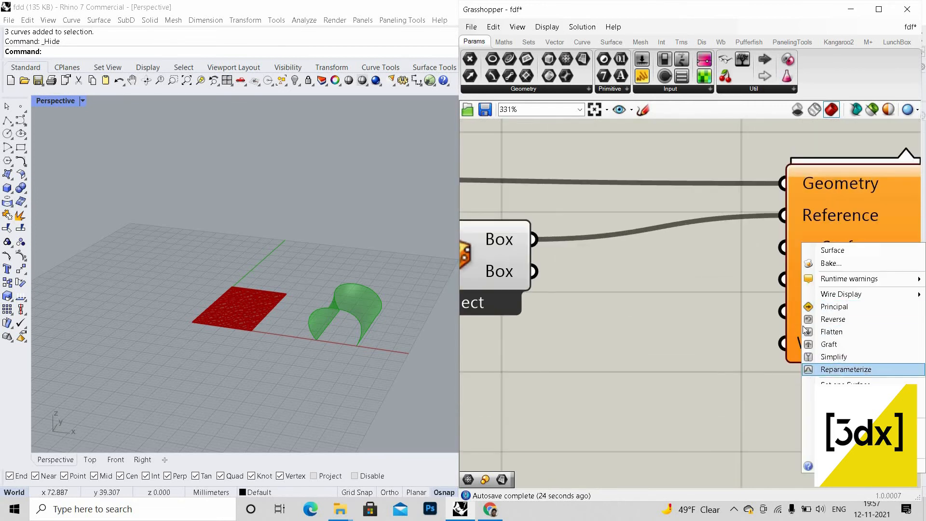
{"action": "left_click", "coordinate": [867, 371]}
{"action": "scroll", "coordinate": [607, 339], "scroll_direction": "down", "scroll_amount": 5}
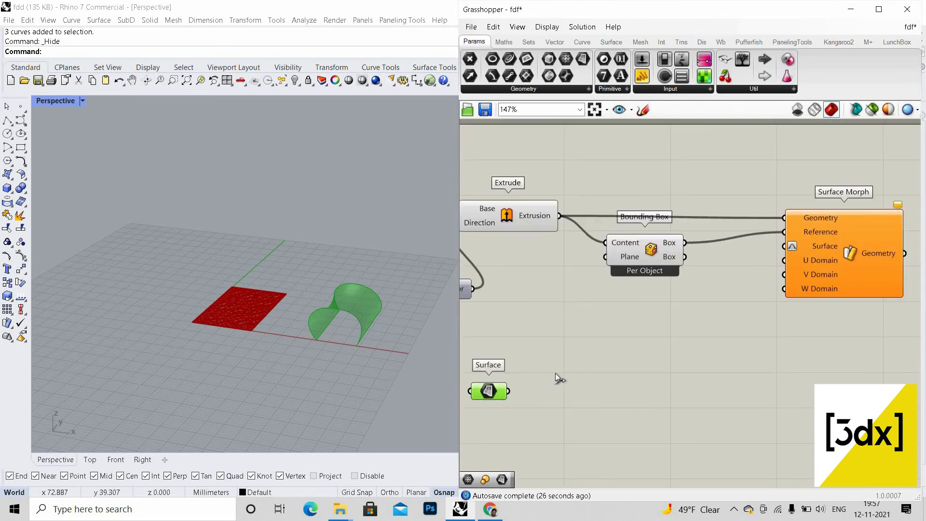
{"action": "left_click_drag", "start_coordinate": [509, 390], "coordinate": [762, 300]}
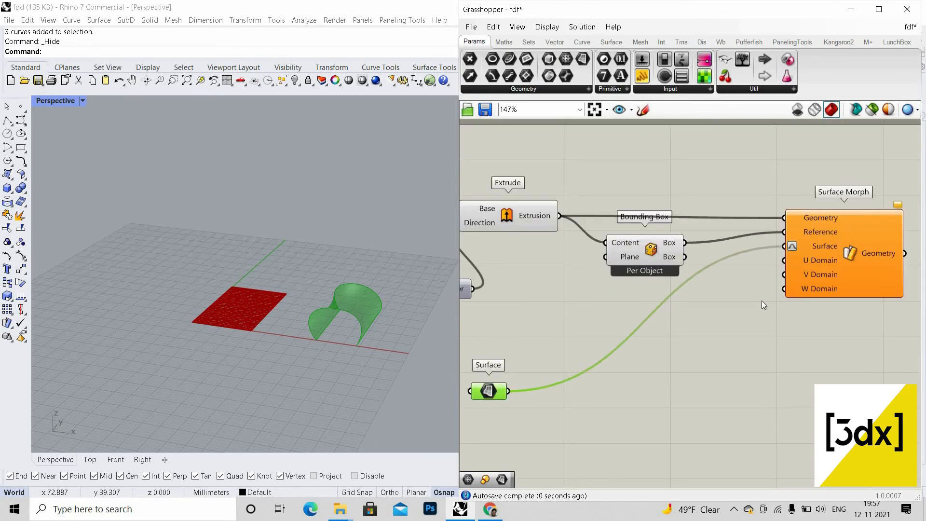
- Insert a Relay on the surface wire beside the Bounding Box and shift Surface Morph lower on the canvas
{"action": "scroll", "coordinate": [753, 294], "scroll_direction": "up", "scroll_amount": 2}
{"action": "double_click", "coordinate": [680, 264]}
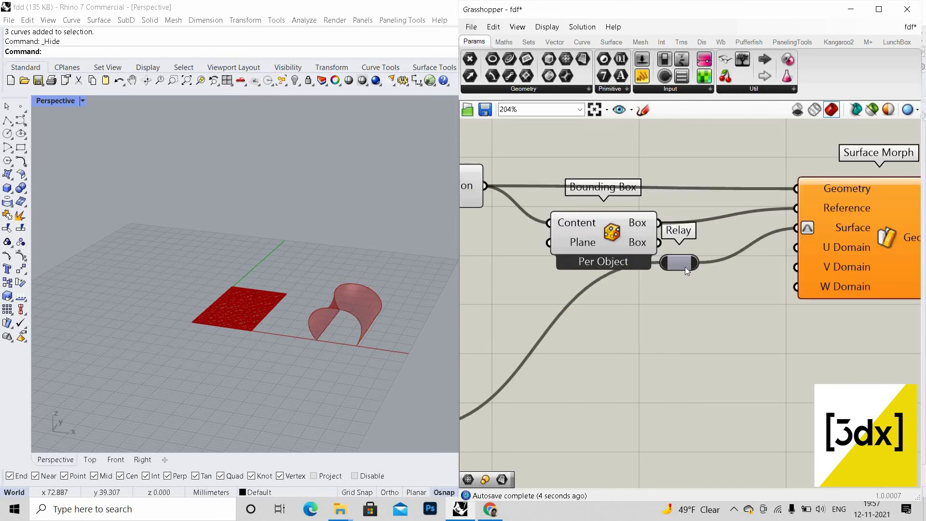
{"action": "scroll", "coordinate": [778, 286], "scroll_direction": "down", "scroll_amount": 3}
{"action": "left_click", "coordinate": [800, 334]}
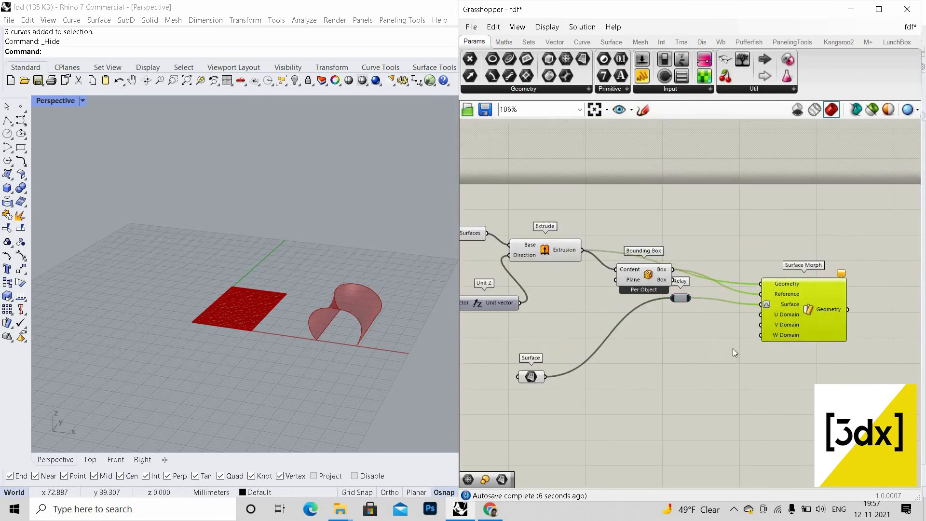
- Add a number slider with value 1 and wire it into Surface Morph's U Domain and V Domain inputs
{"action": "scroll", "coordinate": [664, 338], "scroll_direction": "up", "scroll_amount": 3}
{"action": "double_click", "coordinate": [669, 332]}
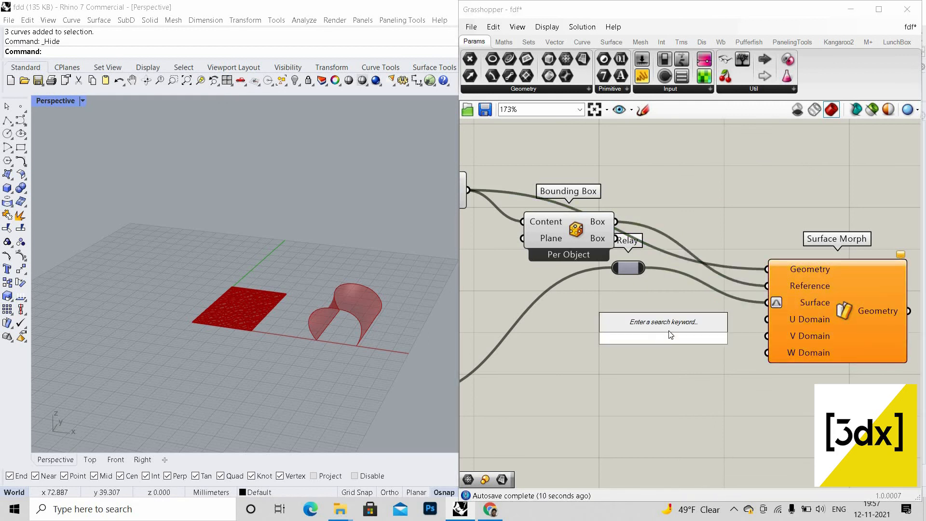
{"action": "type", "text": "1"}
{"action": "key", "text": "Return"}
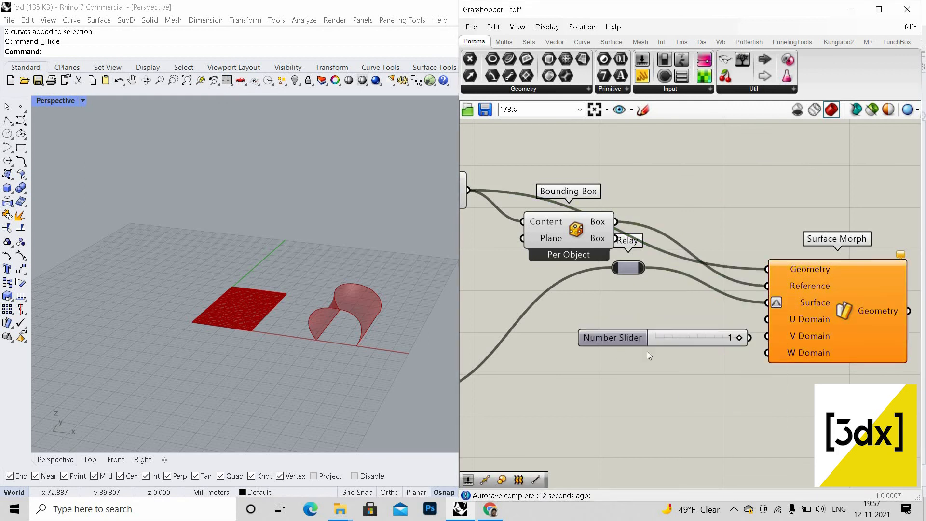
{"action": "left_click_drag", "start_coordinate": [766, 319], "coordinate": [676, 345]}
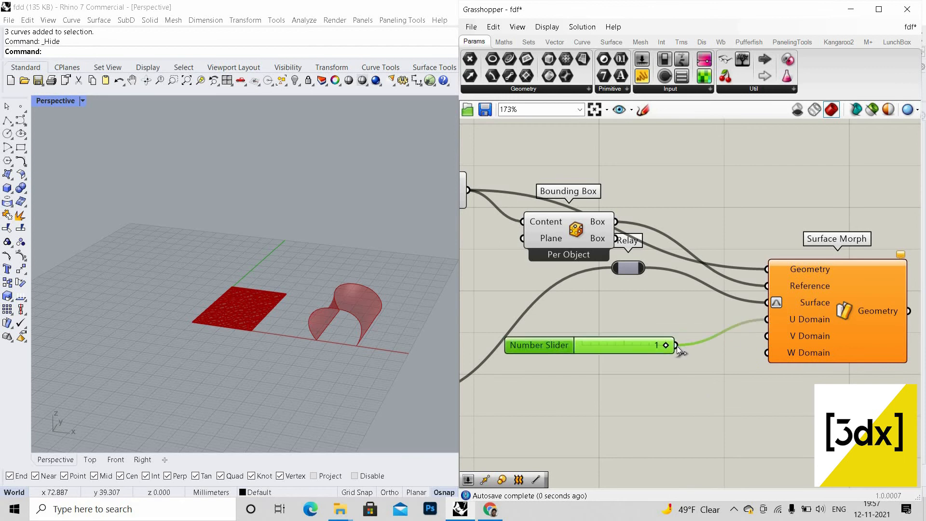
{"action": "left_click_drag", "start_coordinate": [767, 335], "coordinate": [676, 345]}
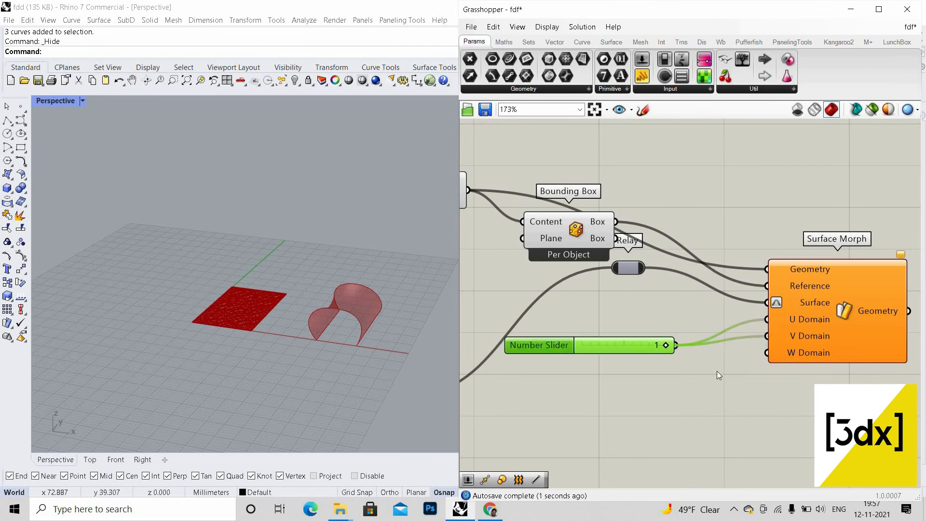
- Add a number slider with value 5.0 and connect it to Surface Morph's W Domain input
{"action": "scroll", "coordinate": [678, 377], "scroll_direction": "up", "scroll_amount": 2}
{"action": "double_click", "coordinate": [685, 370]}
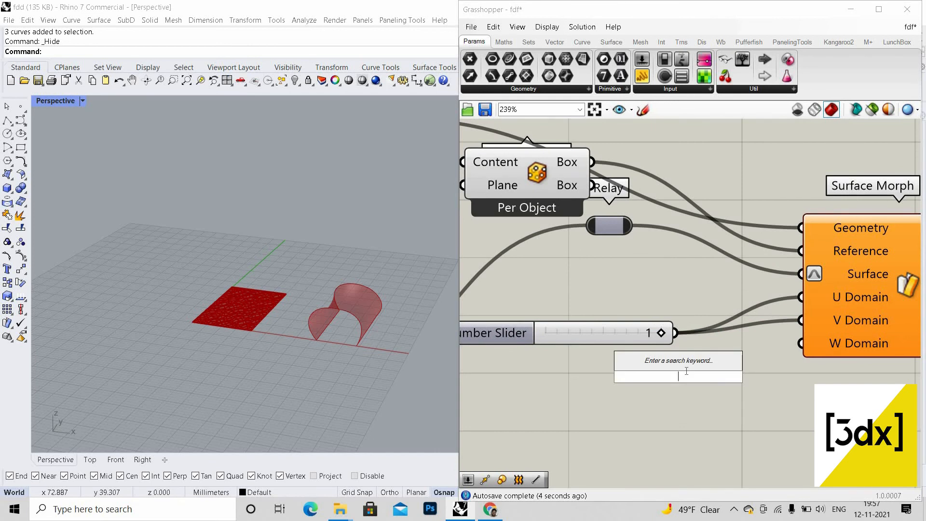
{"action": "type", "text": "5.0"}
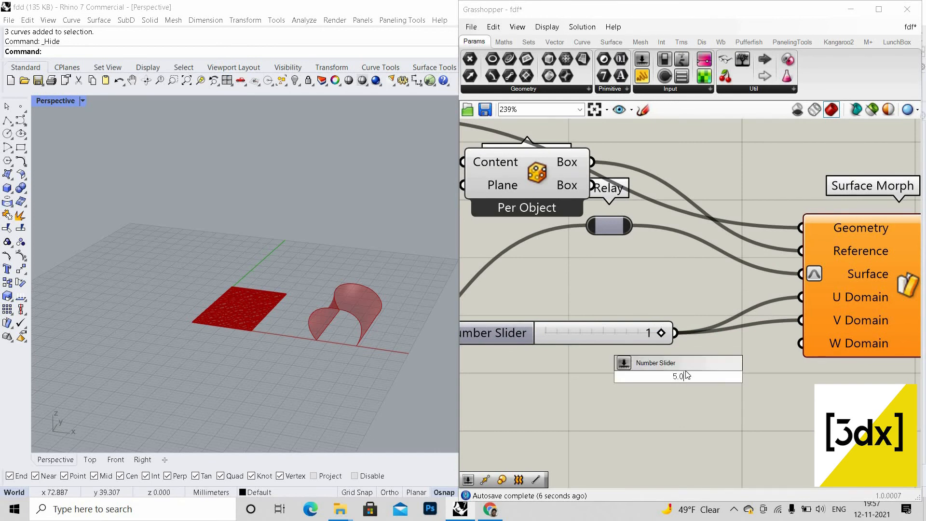
{"action": "key", "text": "Return"}
{"action": "left_click_drag", "start_coordinate": [798, 381], "coordinate": [800, 343]}
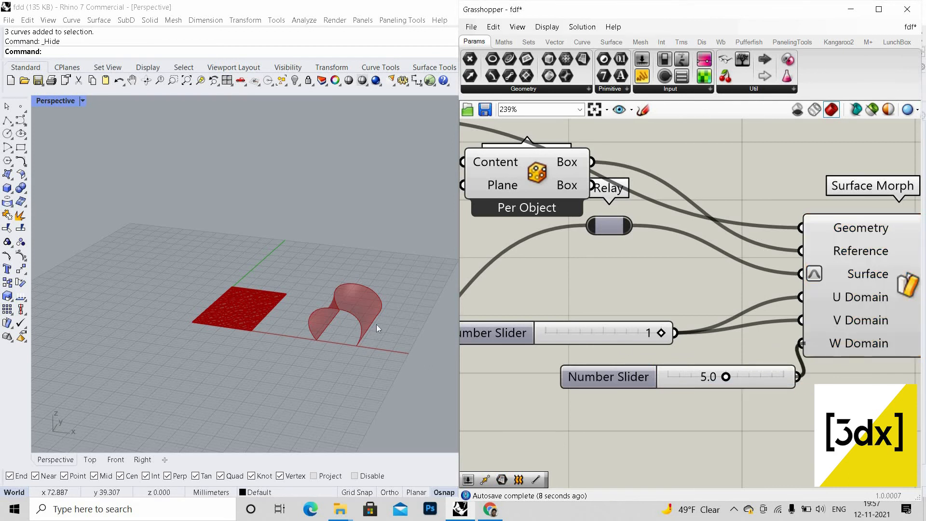
- Inspect the morphed geometry in the Perspective view and lower the W Domain slider to 0.6
{"action": "scroll", "coordinate": [342, 328], "scroll_direction": "up", "scroll_amount": 6}
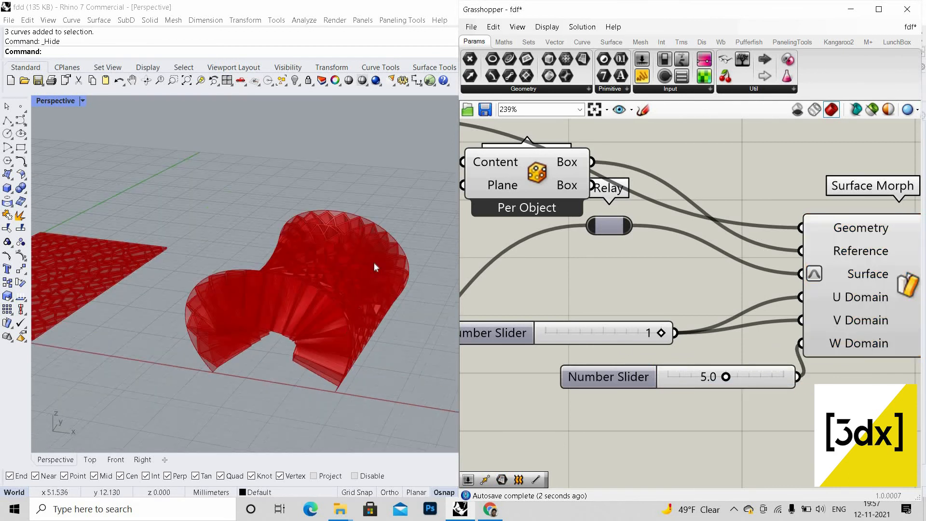
{"action": "scroll", "coordinate": [300, 305], "scroll_direction": "down", "scroll_amount": 10}
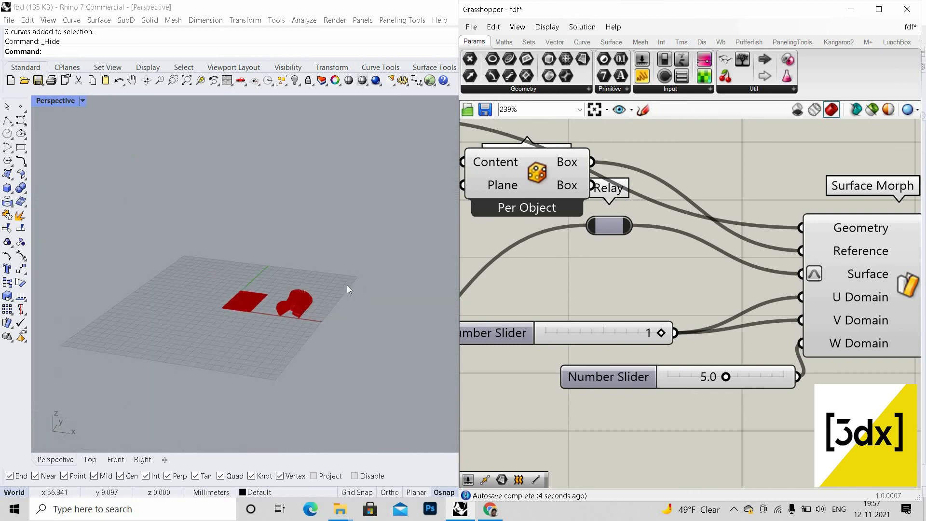
{"action": "scroll", "coordinate": [217, 309], "scroll_direction": "up", "scroll_amount": 10}
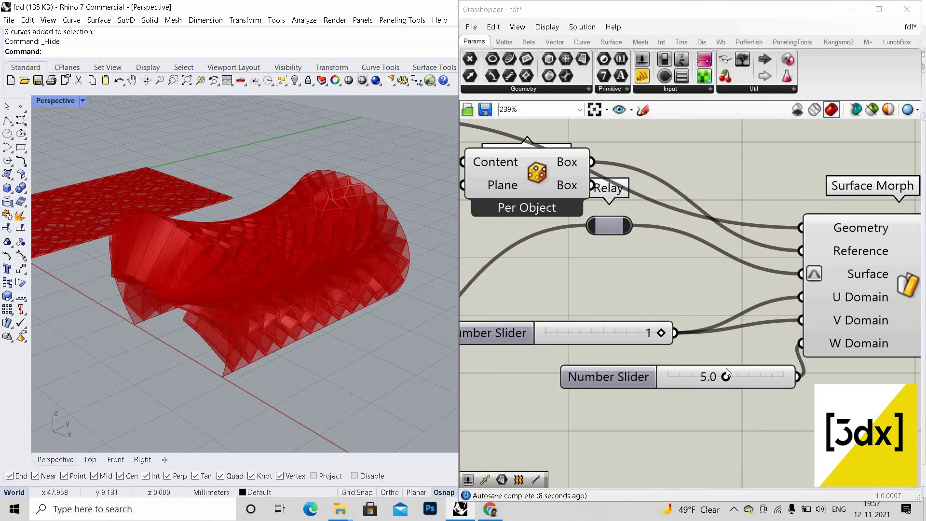
{"action": "left_click_drag", "start_coordinate": [726, 380], "coordinate": [693, 379]}
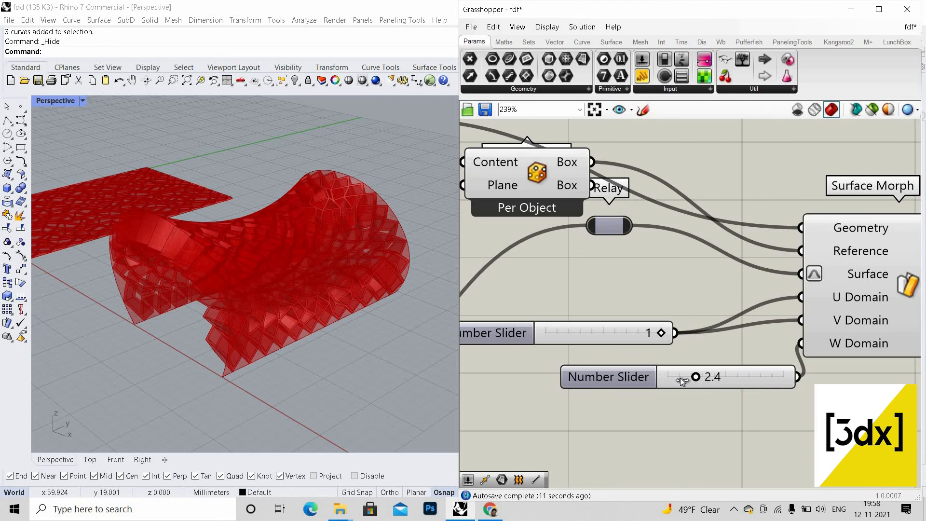
{"action": "left_click_drag", "start_coordinate": [680, 377], "coordinate": [677, 382]}
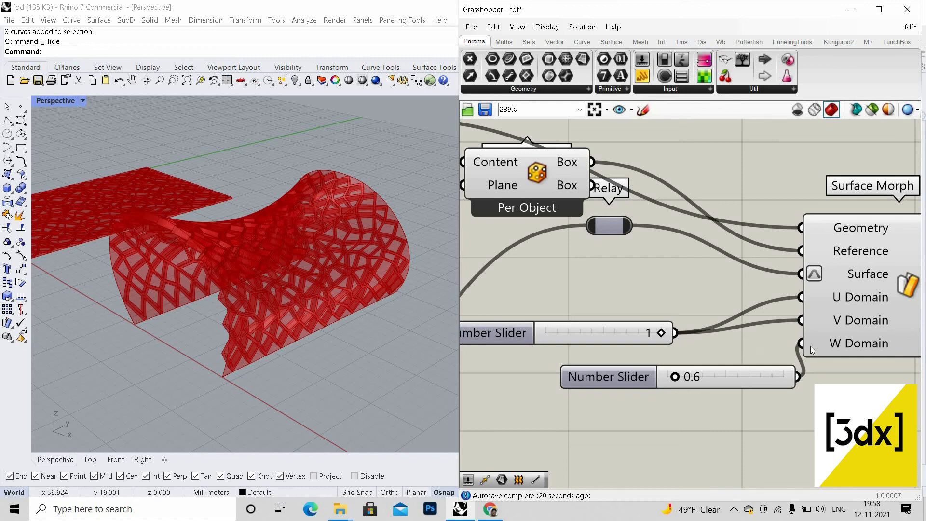
- Turn off the preview of the Surface parameter that supplies the arched surface
{"action": "scroll", "coordinate": [777, 334], "scroll_direction": "down", "scroll_amount": 3}
{"action": "right_click", "coordinate": [724, 348]}
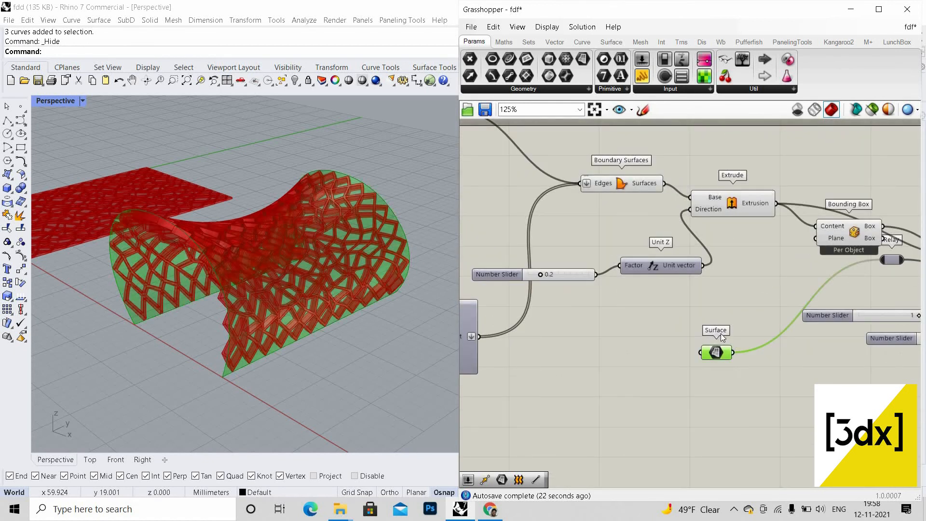
{"action": "left_click", "coordinate": [743, 339]}
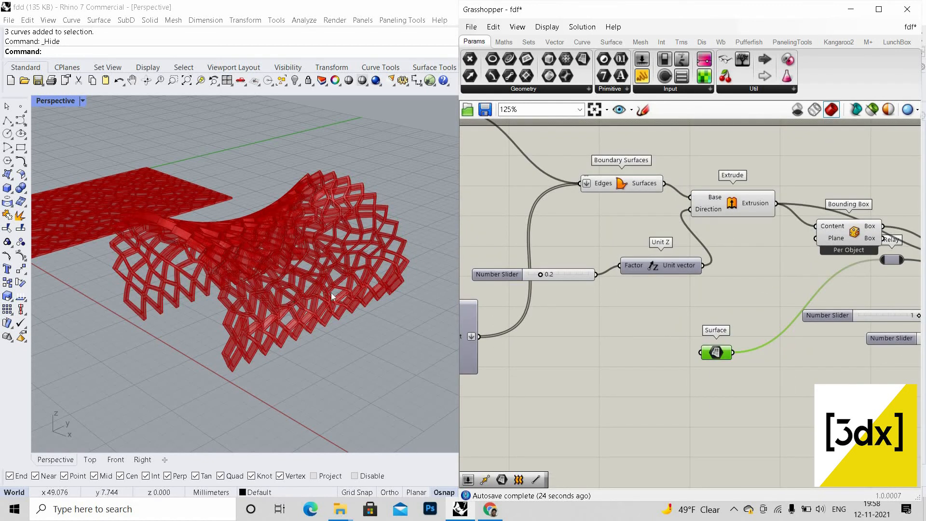
- Turn off the preview of all components upstream of Surface Morph and orbit around the morphed lattice
{"action": "scroll", "coordinate": [685, 314], "scroll_direction": "down", "scroll_amount": 5}
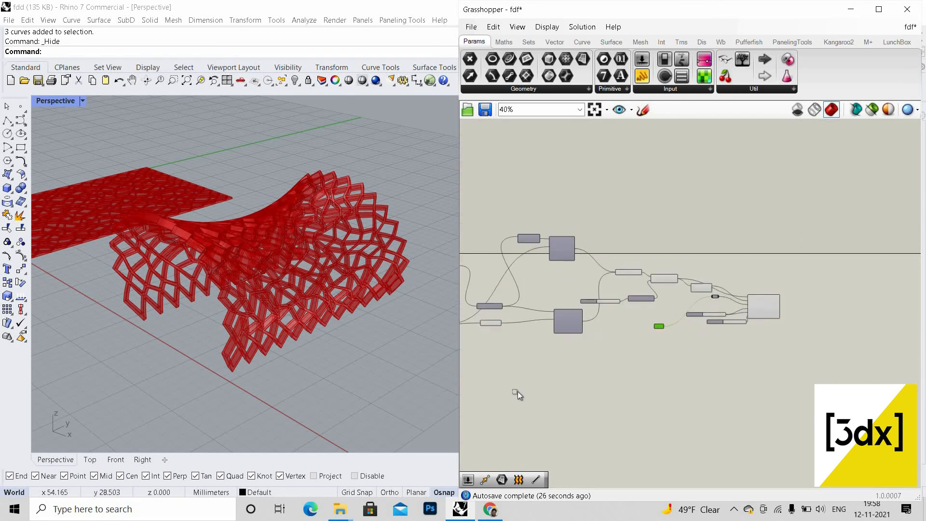
{"action": "left_click_drag", "start_coordinate": [730, 223], "coordinate": [513, 395]}
{"action": "scroll", "coordinate": [670, 311], "scroll_direction": "up", "scroll_amount": 4}
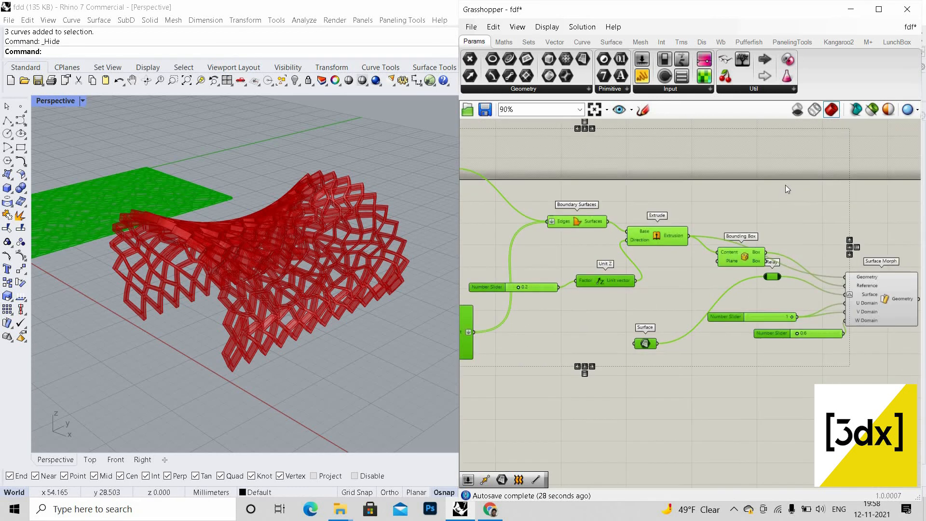
{"action": "middle_click", "coordinate": [806, 201]}
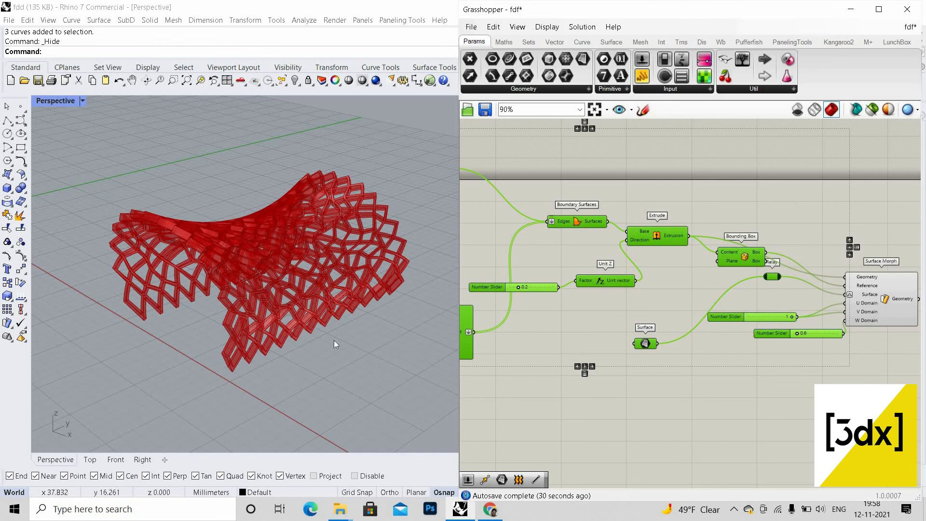
{"action": "left_click", "coordinate": [66, 136]}
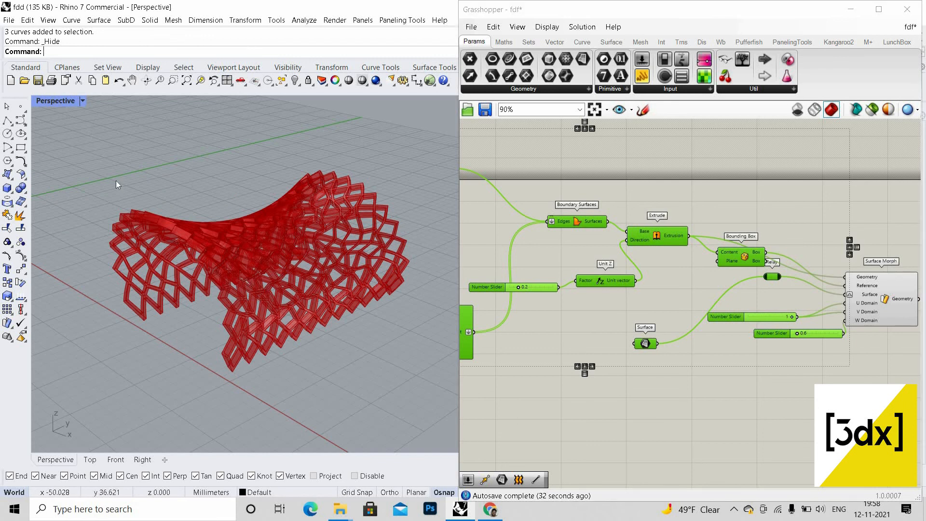
{"action": "right_click_drag", "start_coordinate": [229, 184], "coordinate": [305, 217]}
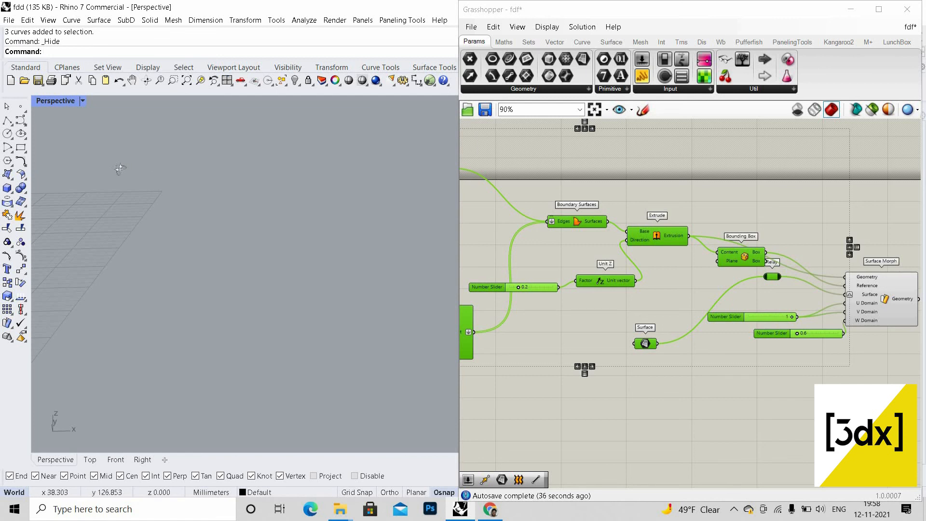
{"action": "right_click_drag", "start_coordinate": [119, 169], "coordinate": [268, 241]}
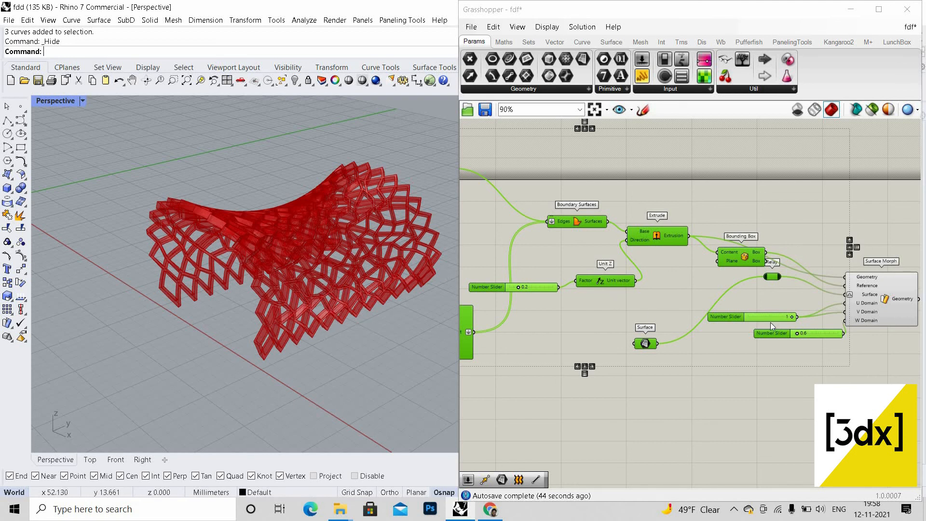
{"action": "scroll", "coordinate": [872, 290], "scroll_direction": "down", "scroll_amount": 1}
{"action": "right_click_drag", "start_coordinate": [871, 290], "coordinate": [763, 297]}
{"action": "left_click", "coordinate": [802, 305]}
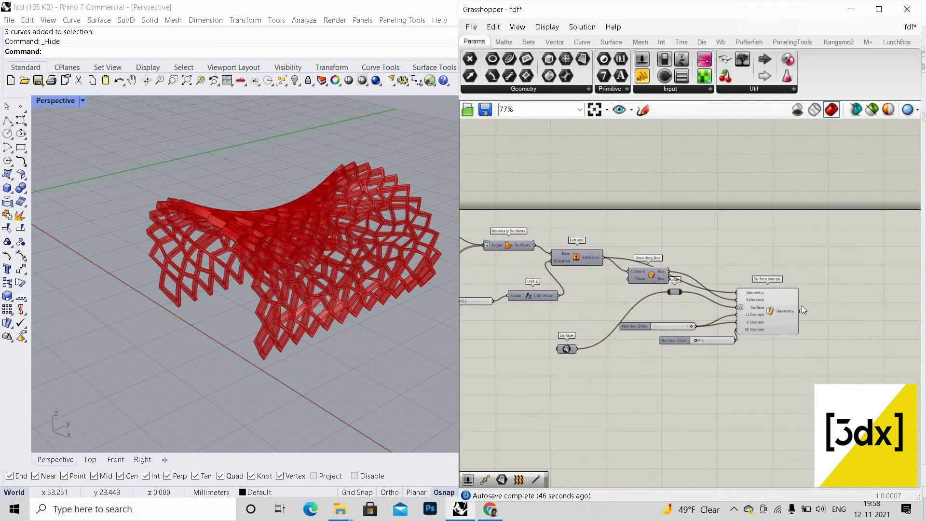
- Move the Relay on the surface wire down, clear of the Bounding Box component
{"action": "scroll", "coordinate": [678, 295], "scroll_direction": "up", "scroll_amount": 3}
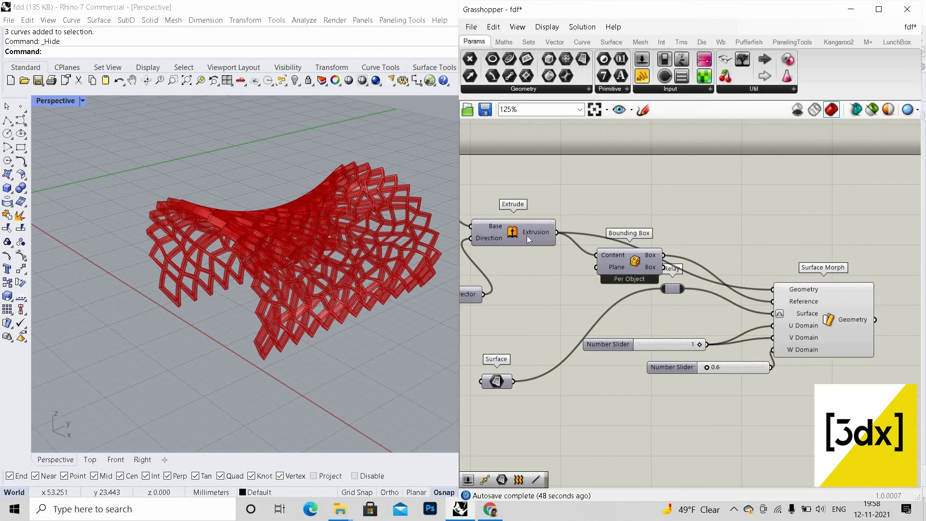
{"action": "left_click", "coordinate": [534, 220]}
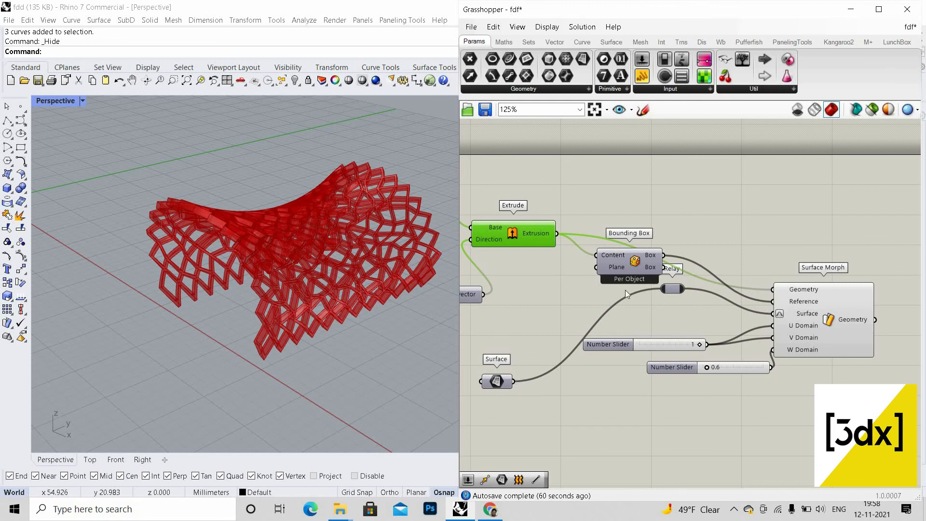
{"action": "left_click_drag", "start_coordinate": [687, 287], "coordinate": [684, 312]}
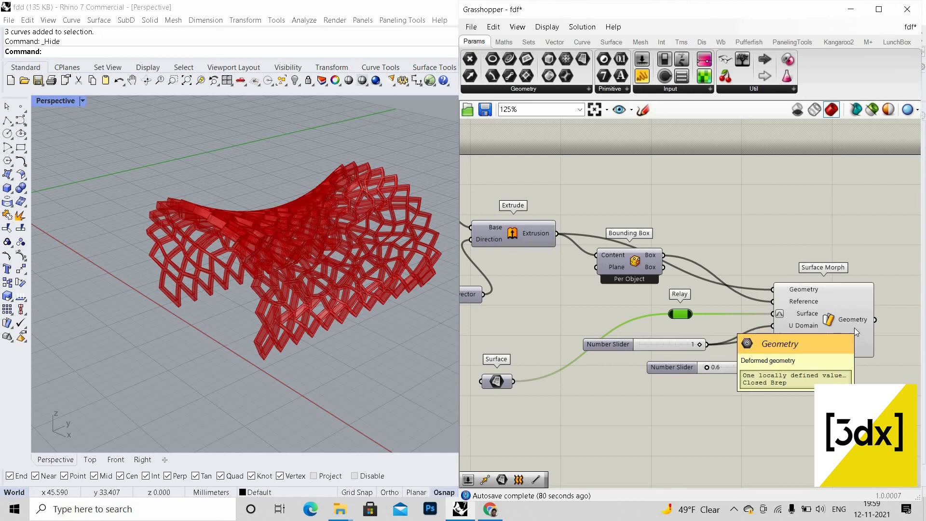
- Locate the upstream components and sliders of the definition that generate the flat panel pattern
{"action": "scroll", "coordinate": [865, 319], "scroll_direction": "down", "scroll_amount": 5}
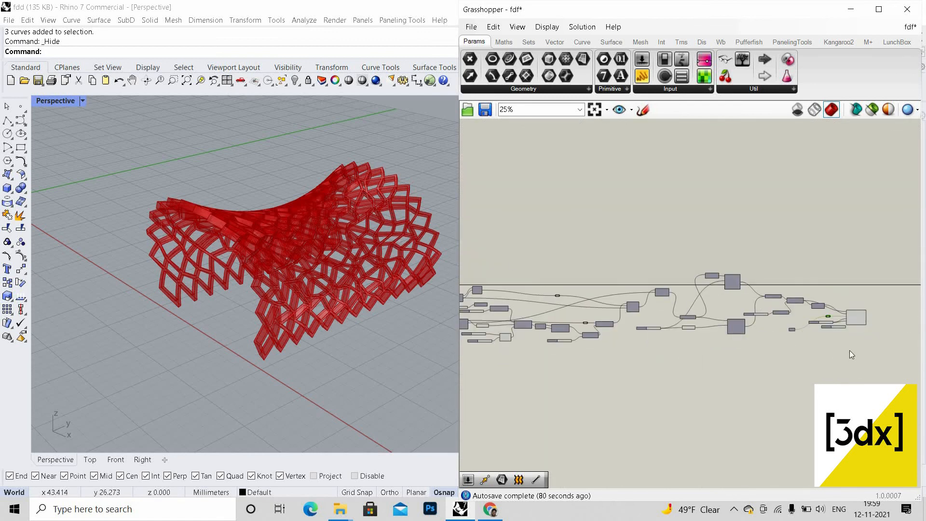
{"action": "scroll", "coordinate": [690, 326], "scroll_direction": "down", "scroll_amount": 2}
{"action": "scroll", "coordinate": [689, 327], "scroll_direction": "up", "scroll_amount": 4}
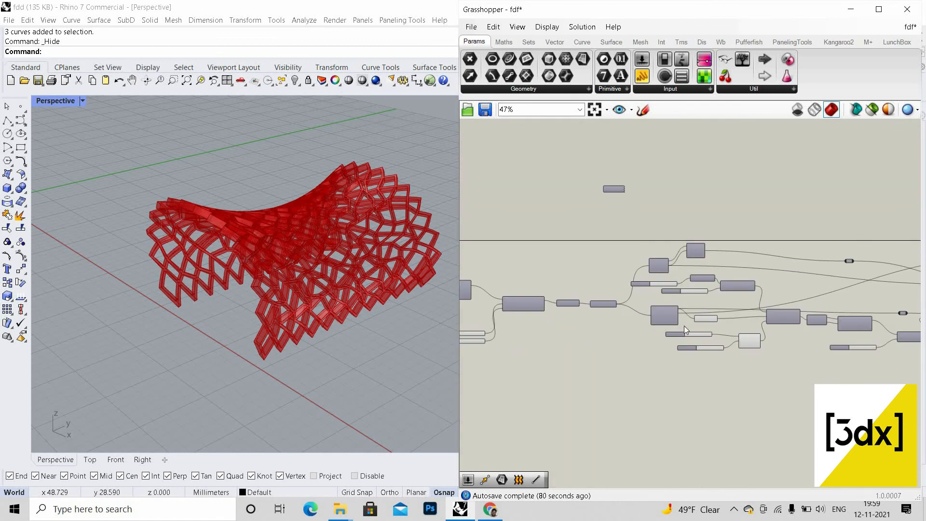
{"action": "right_click_drag", "start_coordinate": [630, 299], "coordinate": [659, 309]}
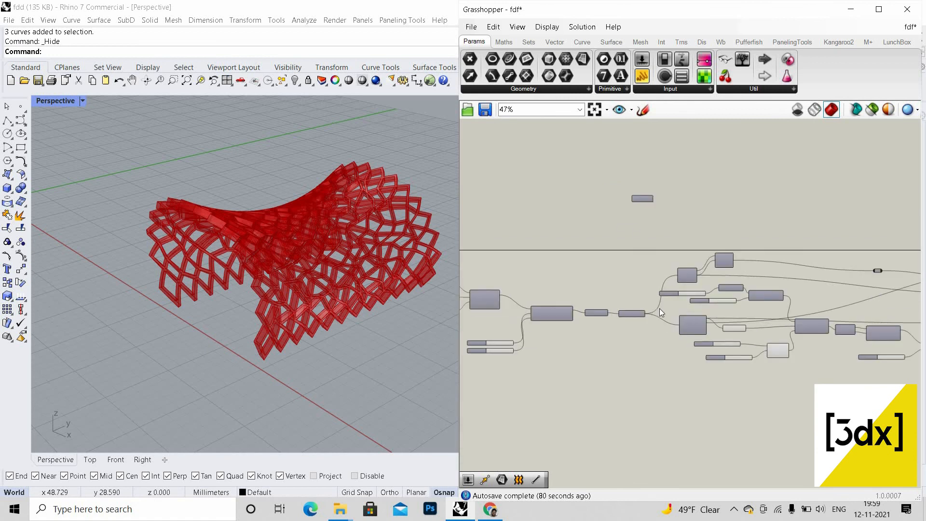